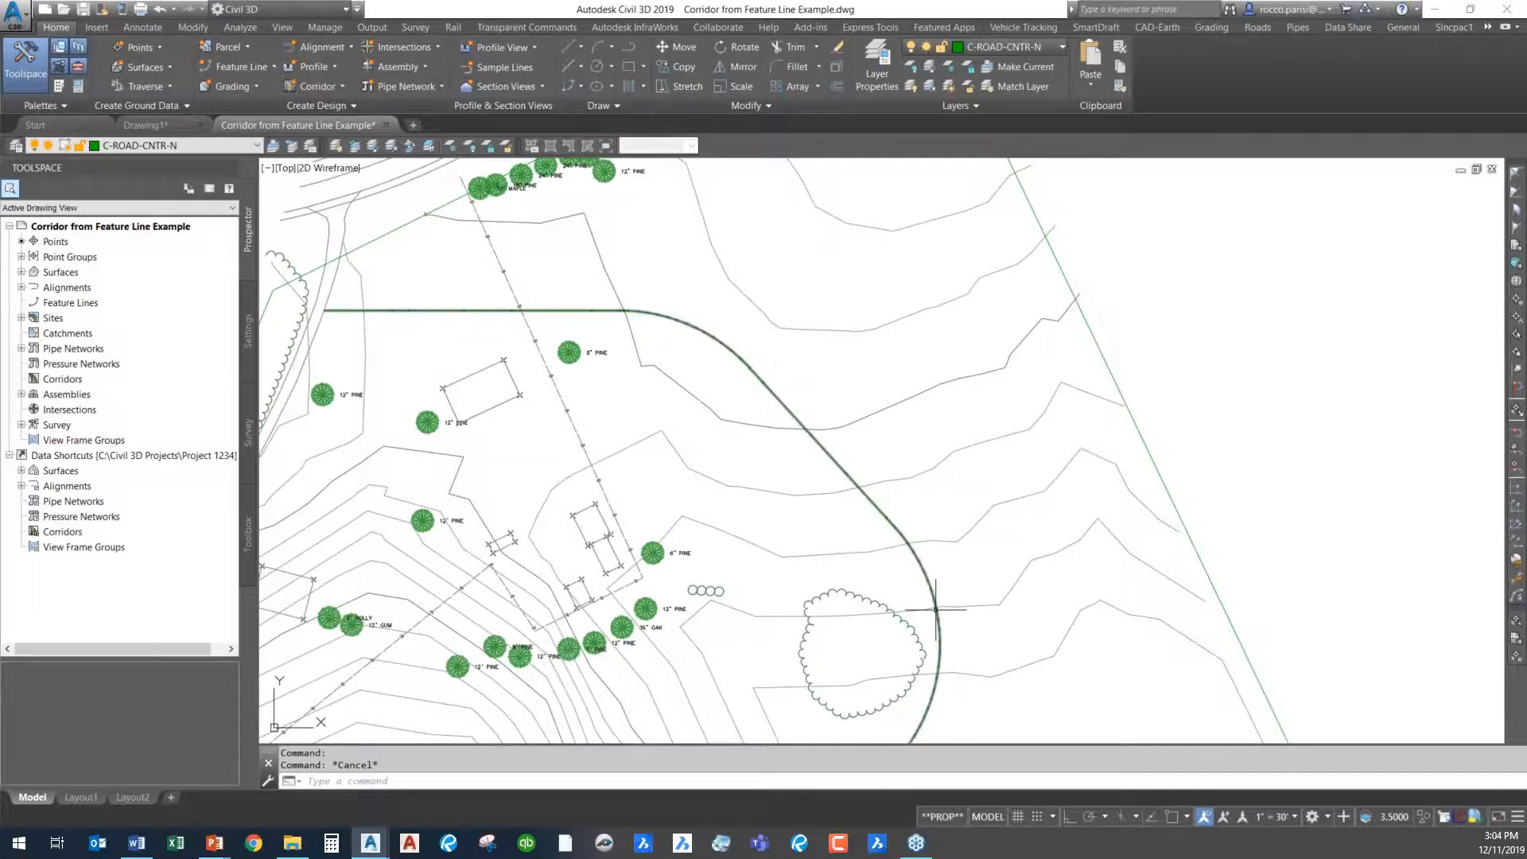
- Examine the road centerline on the site plan and the lane, curb and sidewalk components of the road assembly
{"action": "mouse_move", "coordinate": [763, 604]}
{"action": "middle_mouse_down"}
{"action": "mouse_move", "coordinate": [780, 351]}
{"action": "mouse_move", "coordinate": [730, 630]}
{"action": "mouse_move", "coordinate": [668, 634]}
{"action": "middle_mouse_up"}
{"action": "scroll", "coordinate": [668, 635], "scroll_direction": "down", "scroll_amount": 2}
{"action": "mouse_move", "coordinate": [727, 542]}
{"action": "middle_mouse_down"}
{"action": "mouse_move", "coordinate": [699, 484]}
{"action": "mouse_move", "coordinate": [681, 528]}
{"action": "mouse_move", "coordinate": [632, 555]}
{"action": "middle_mouse_up"}
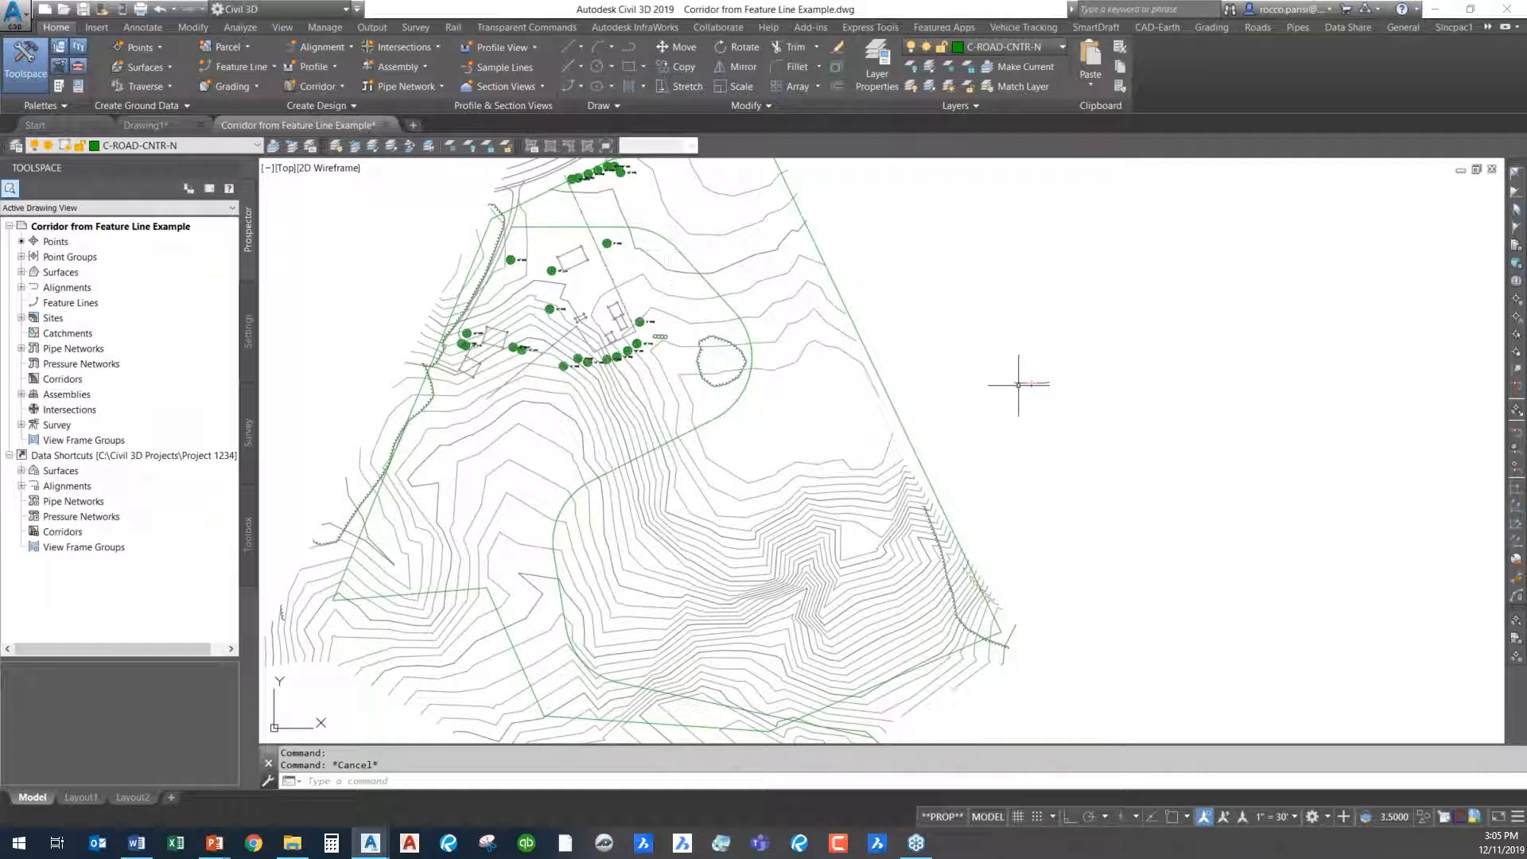
{"action": "scroll", "coordinate": [1066, 382], "scroll_direction": "up", "scroll_amount": 8}
{"action": "scroll", "coordinate": [430, 351], "scroll_direction": "up", "scroll_amount": 4}
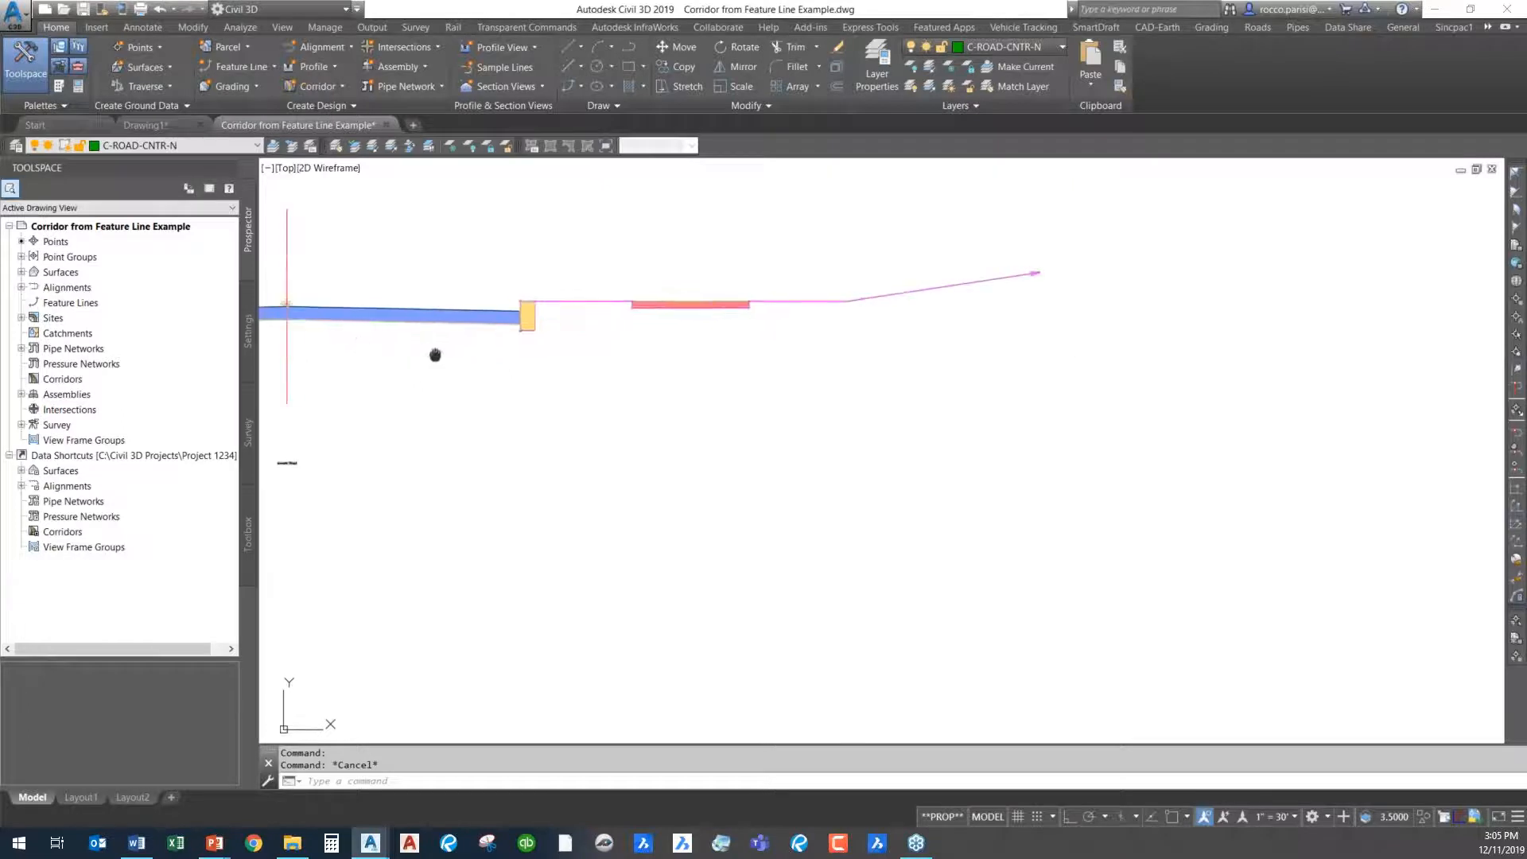
{"action": "middle_click_drag", "start_coordinate": [432, 351], "coordinate": [964, 488]}
{"action": "scroll", "coordinate": [953, 501], "scroll_direction": "down", "scroll_amount": 2}
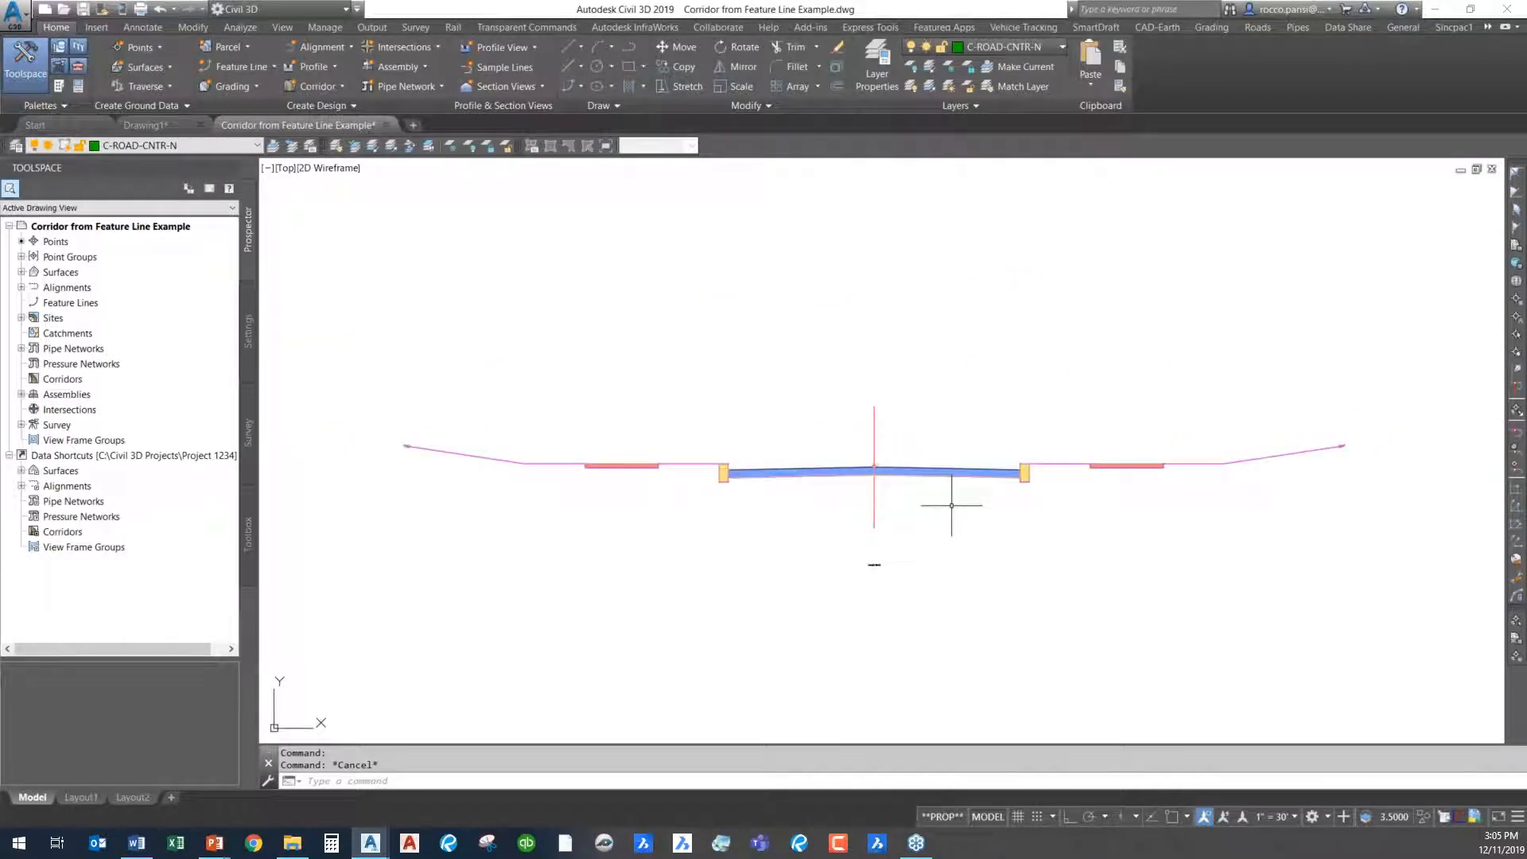
{"action": "scroll", "coordinate": [819, 489], "scroll_direction": "up", "scroll_amount": 2}
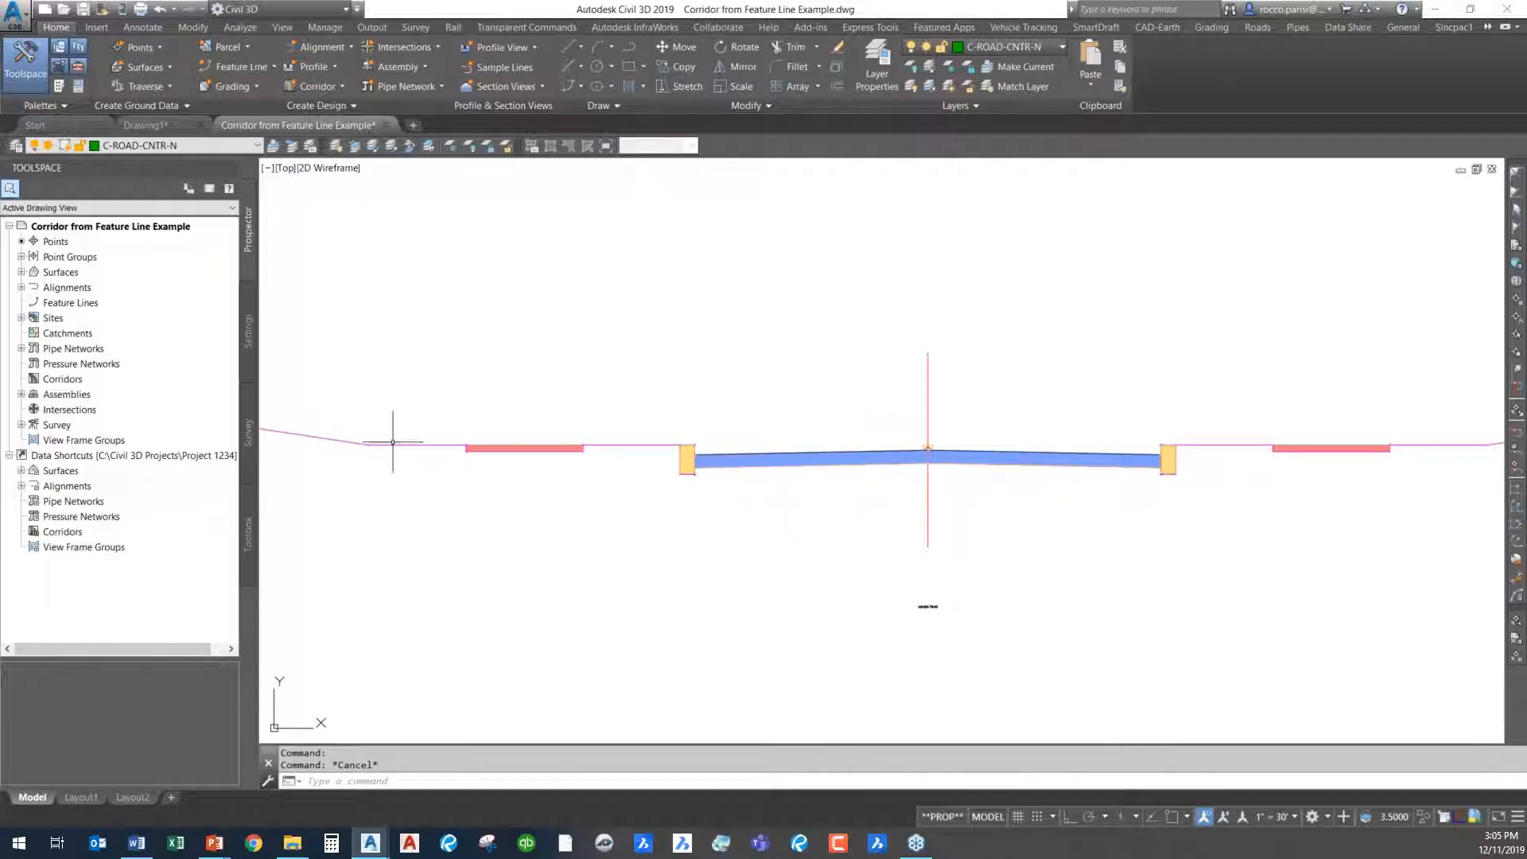
{"action": "scroll", "coordinate": [1451, 443], "scroll_direction": "down", "scroll_amount": 2}
{"action": "middle_click_drag", "start_coordinate": [1276, 502], "coordinate": [864, 477]}
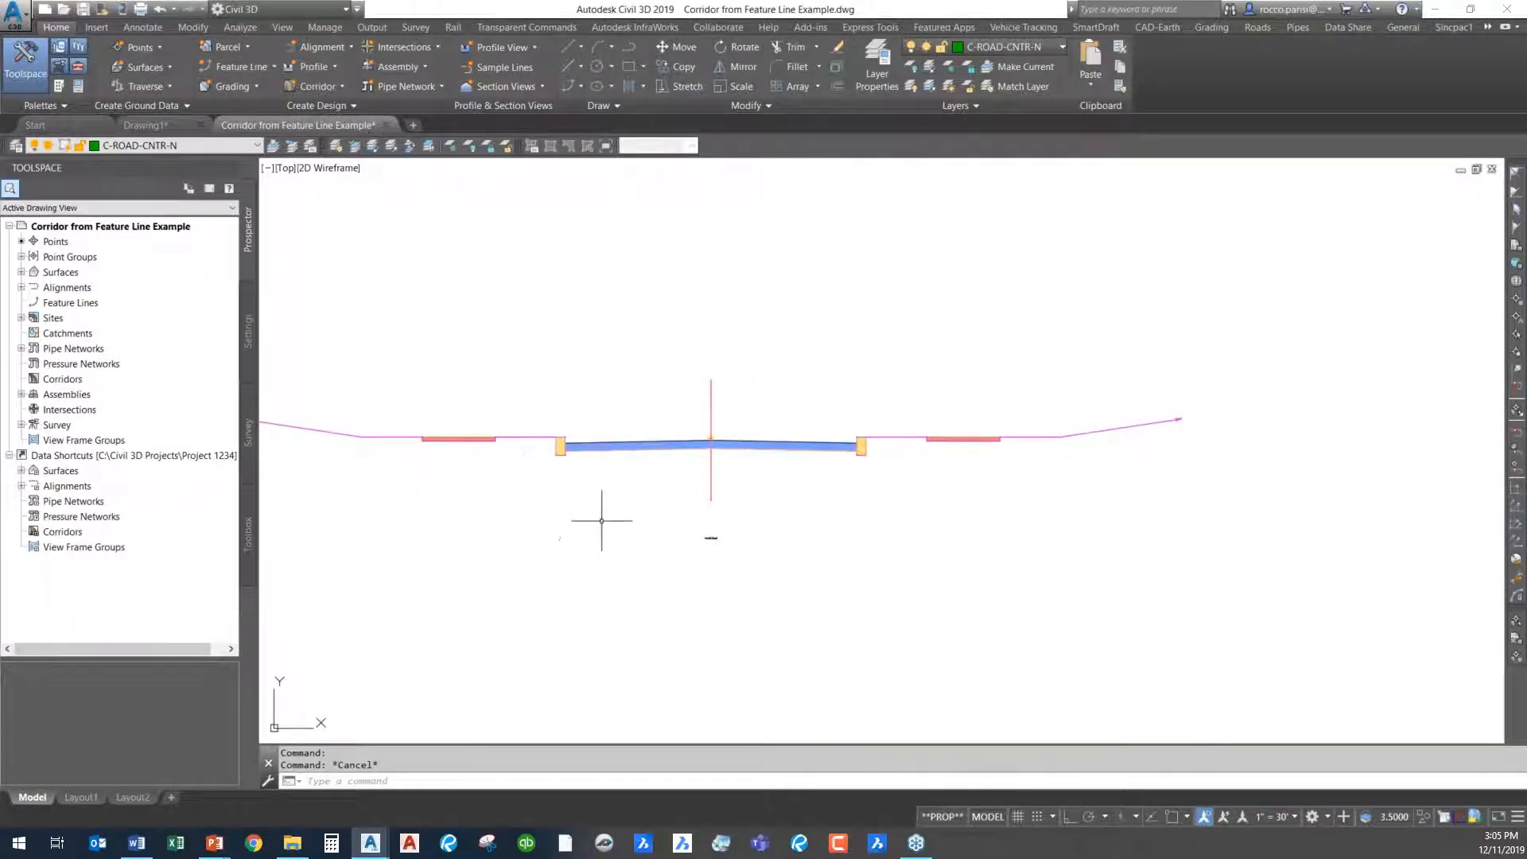
{"action": "scroll", "coordinate": [634, 487], "scroll_direction": "up", "scroll_amount": 2}
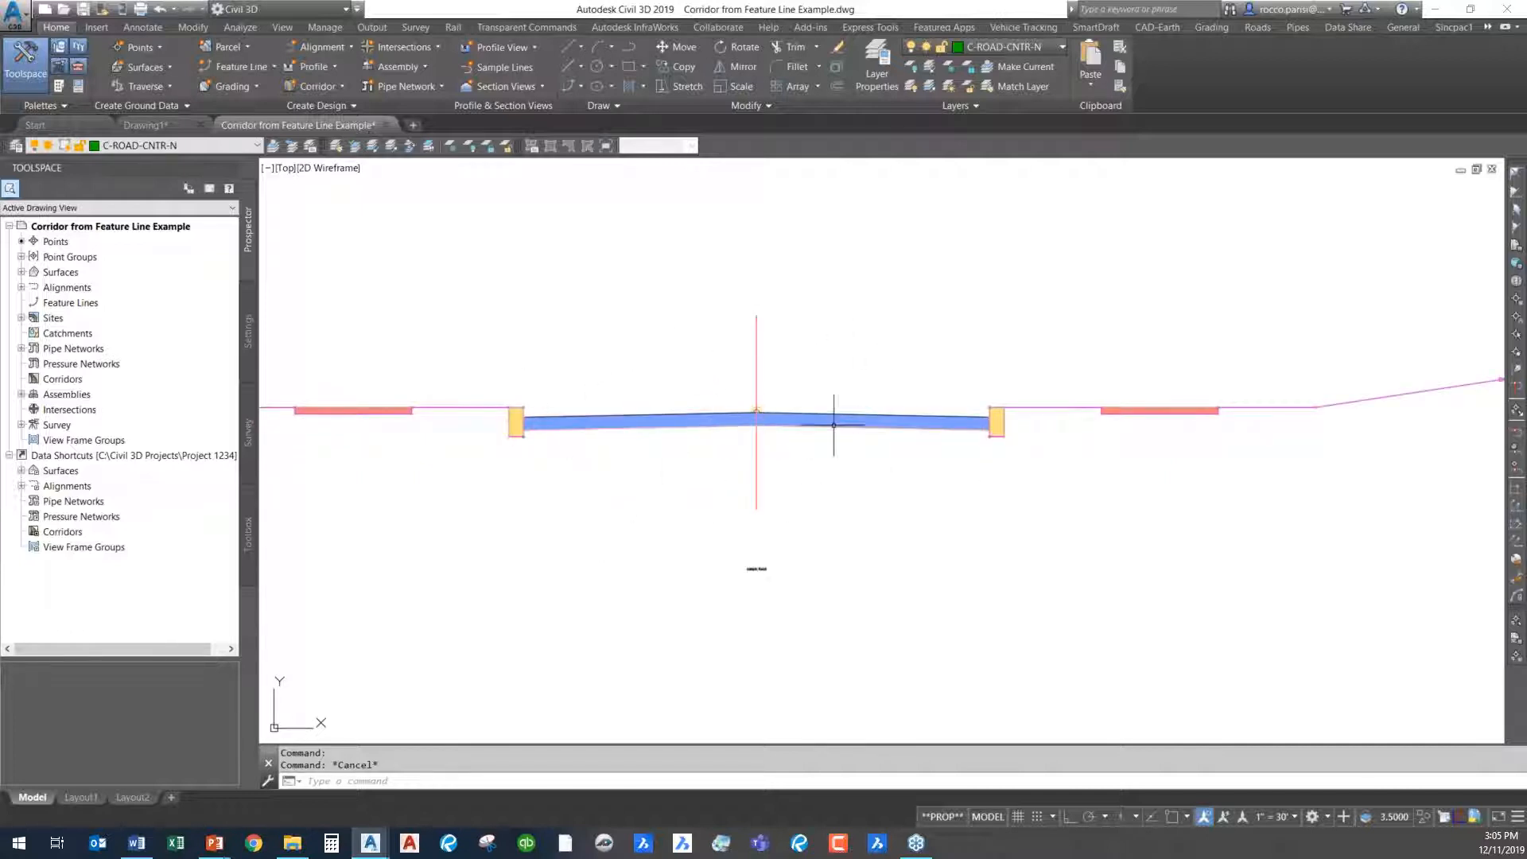
{"action": "scroll", "coordinate": [983, 415], "scroll_direction": "up", "scroll_amount": 3}
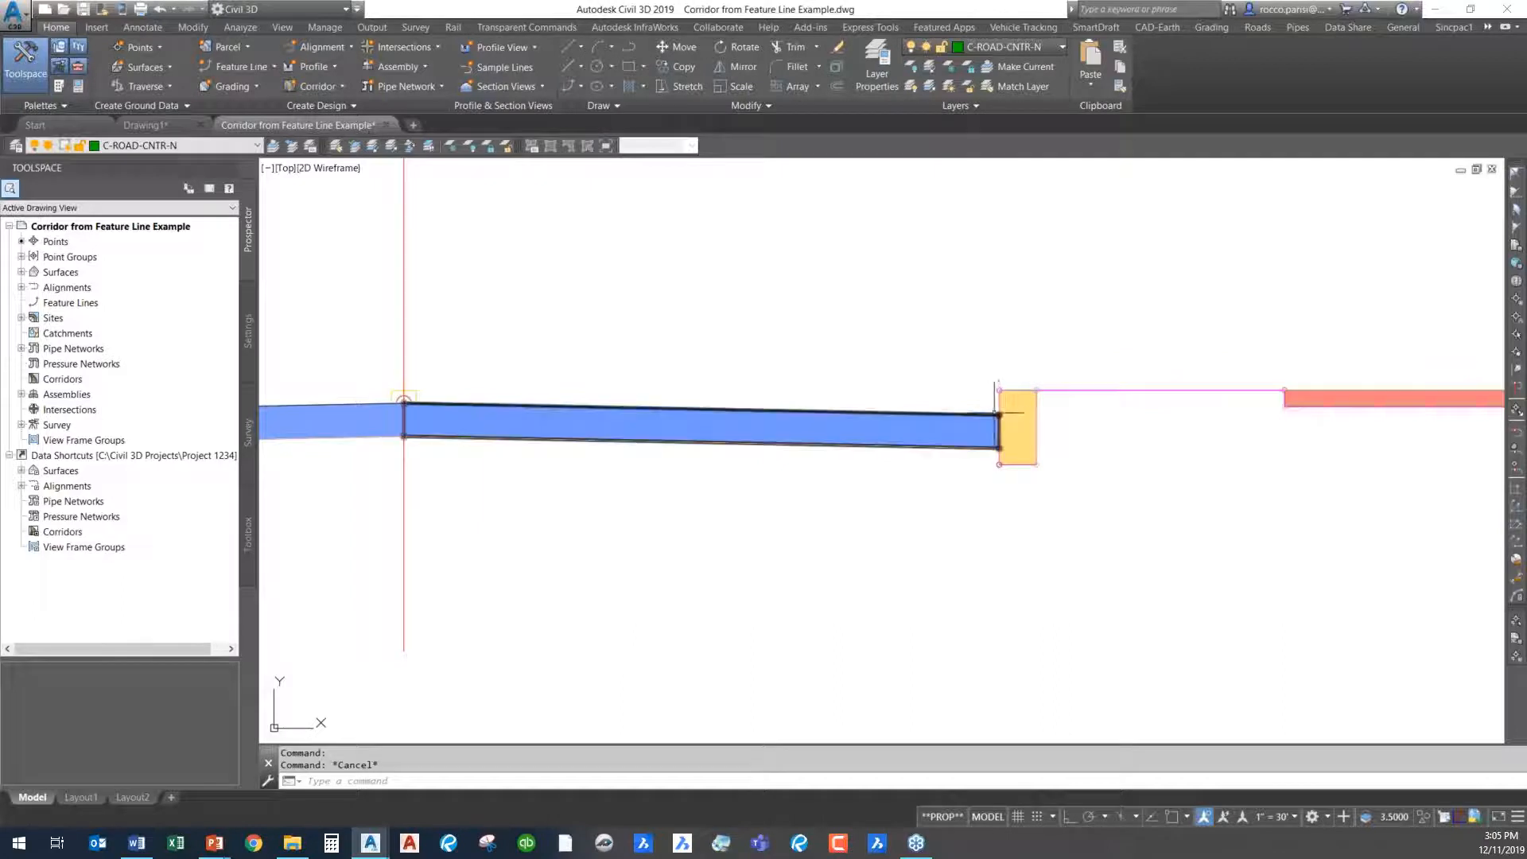
{"action": "left_click", "coordinate": [997, 411]}
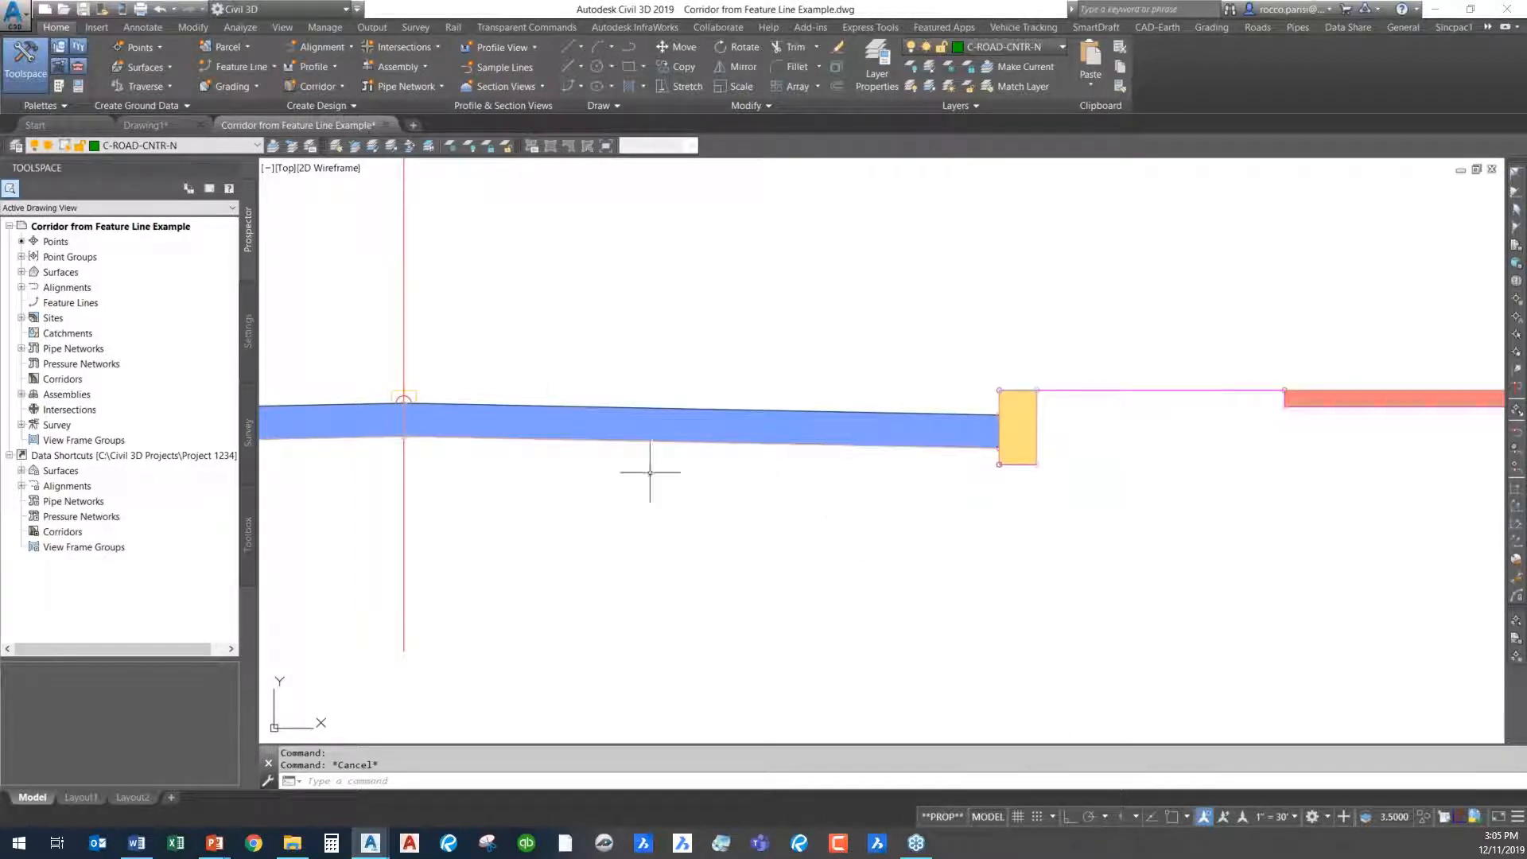
- Mark the start point of the road centerline with a circle and erase the circle
{"action": "scroll", "coordinate": [866, 518], "scroll_direction": "down", "scroll_amount": 8}
{"action": "mouse_move", "coordinate": [659, 486]}
{"action": "middle_mouse_down"}
{"action": "mouse_move", "coordinate": [1043, 470]}
{"action": "mouse_move", "coordinate": [1220, 478]}
{"action": "mouse_move", "coordinate": [1265, 501]}
{"action": "mouse_move", "coordinate": [1259, 487]}
{"action": "mouse_move", "coordinate": [911, 484]}
{"action": "mouse_move", "coordinate": [825, 469]}
{"action": "mouse_move", "coordinate": [869, 464]}
{"action": "mouse_move", "coordinate": [929, 417]}
{"action": "middle_mouse_up"}
{"action": "scroll", "coordinate": [1205, 499], "scroll_direction": "down", "scroll_amount": 4}
{"action": "scroll", "coordinate": [827, 467], "scroll_direction": "up", "scroll_amount": 3}
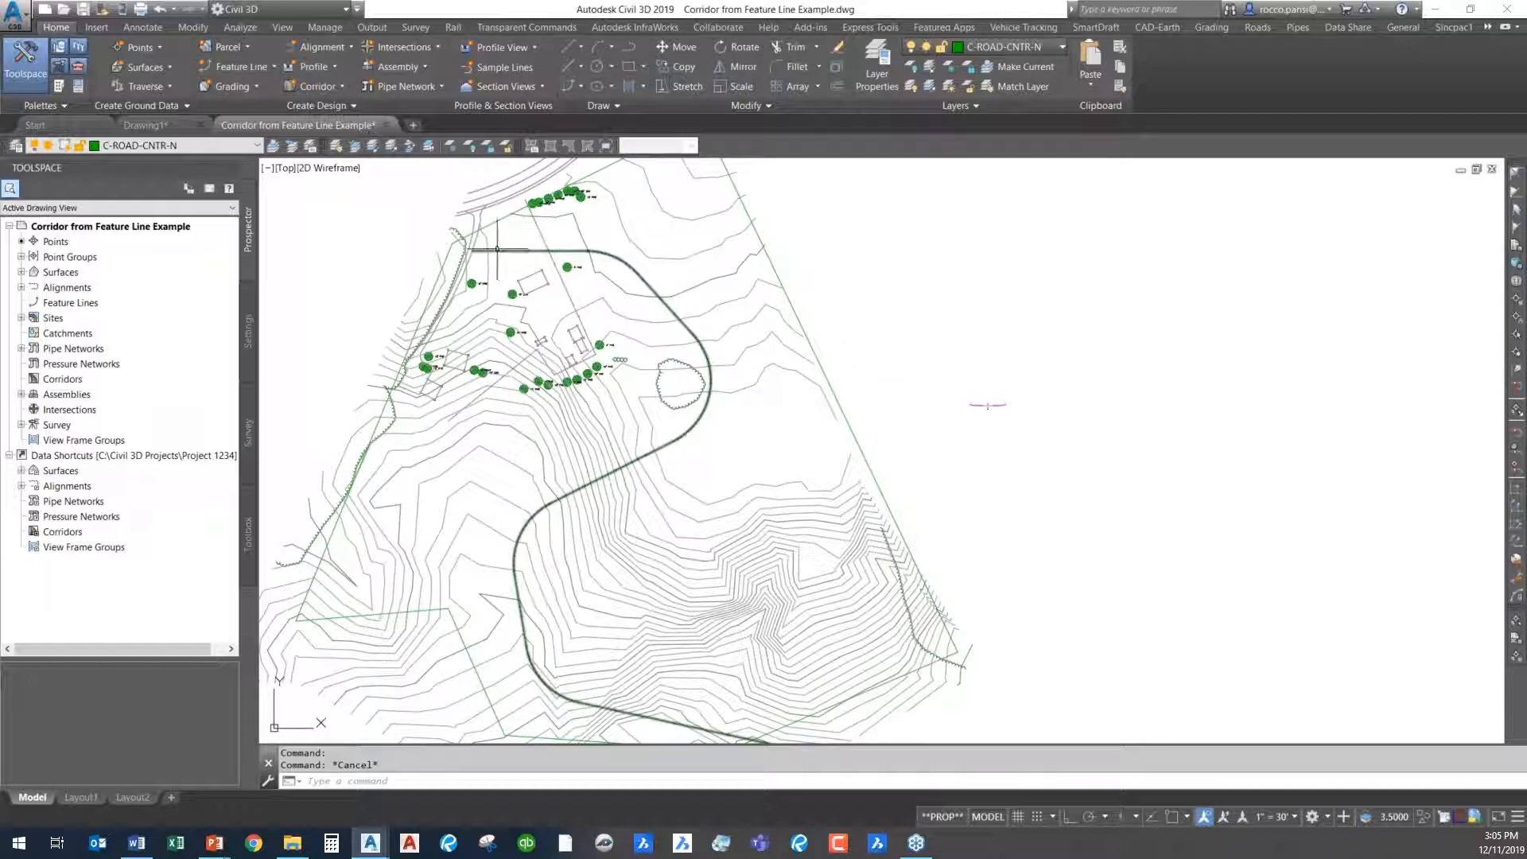
{"action": "scroll", "coordinate": [475, 255], "scroll_direction": "up", "scroll_amount": 10}
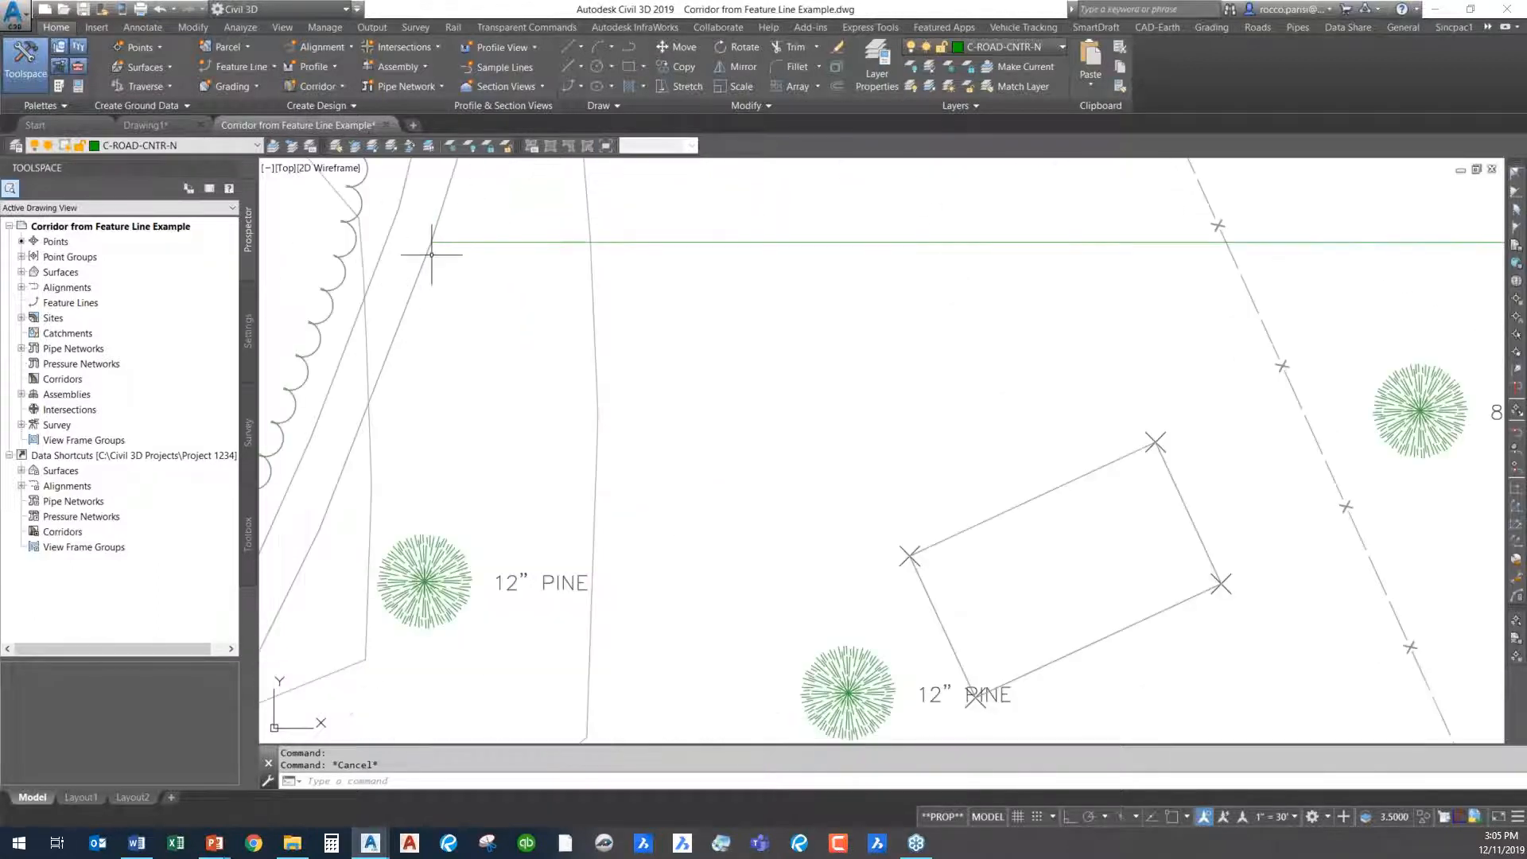
{"action": "type", "text": "c"}
{"action": "key", "text": "Return"}
{"action": "left_click", "coordinate": [437, 243]}
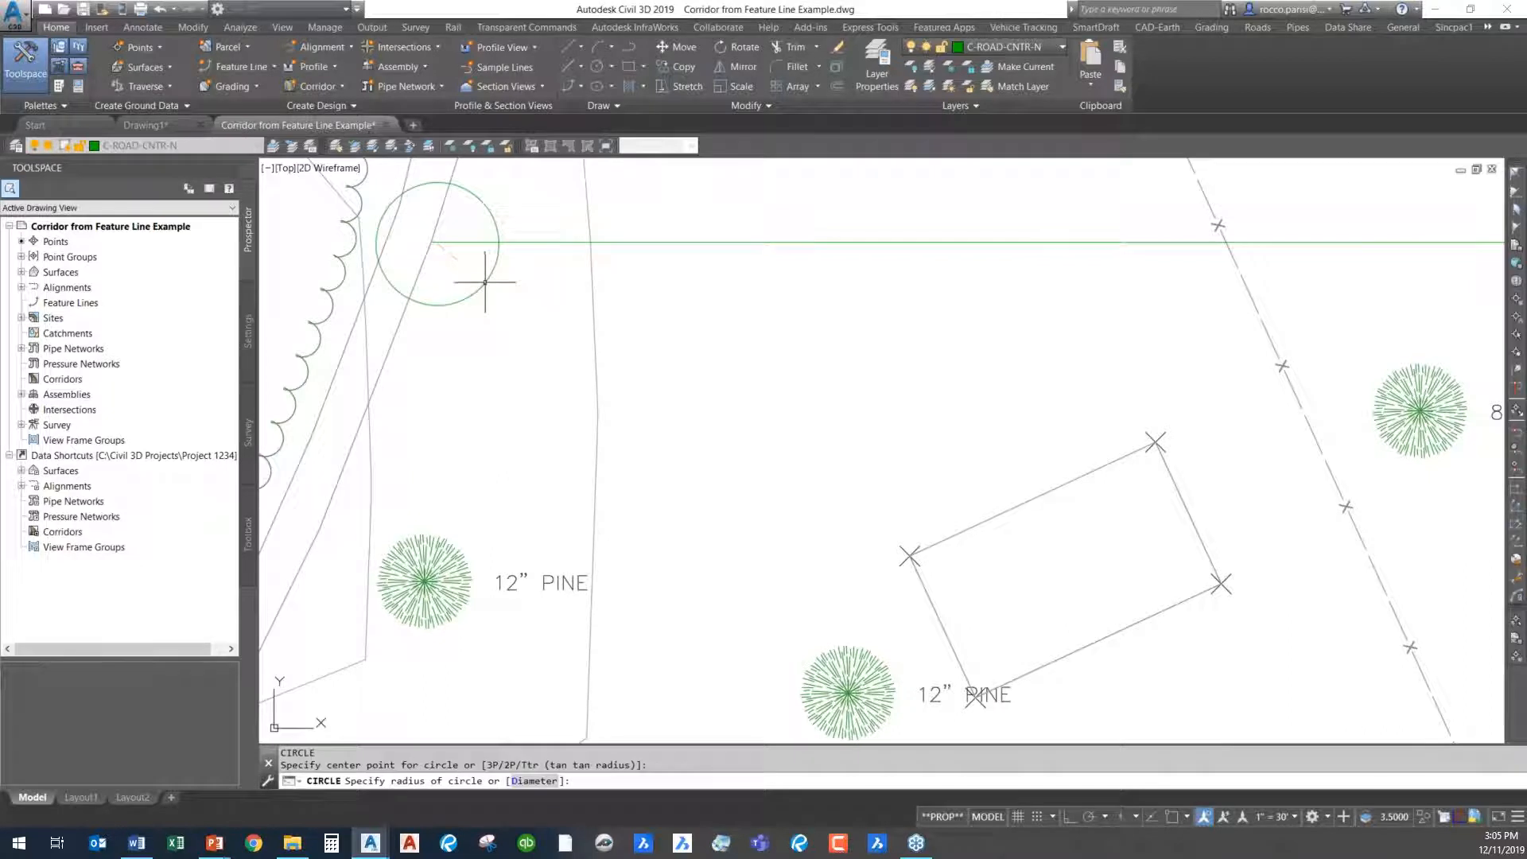
{"action": "key", "text": "Escape"}
{"action": "key", "text": "Escape"}
{"action": "type", "text": "e"}
{"action": "key", "text": "Return"}
{"action": "left_click", "coordinate": [480, 296]}
{"action": "left_click", "coordinate": [464, 283]}
{"action": "key", "text": "Return"}
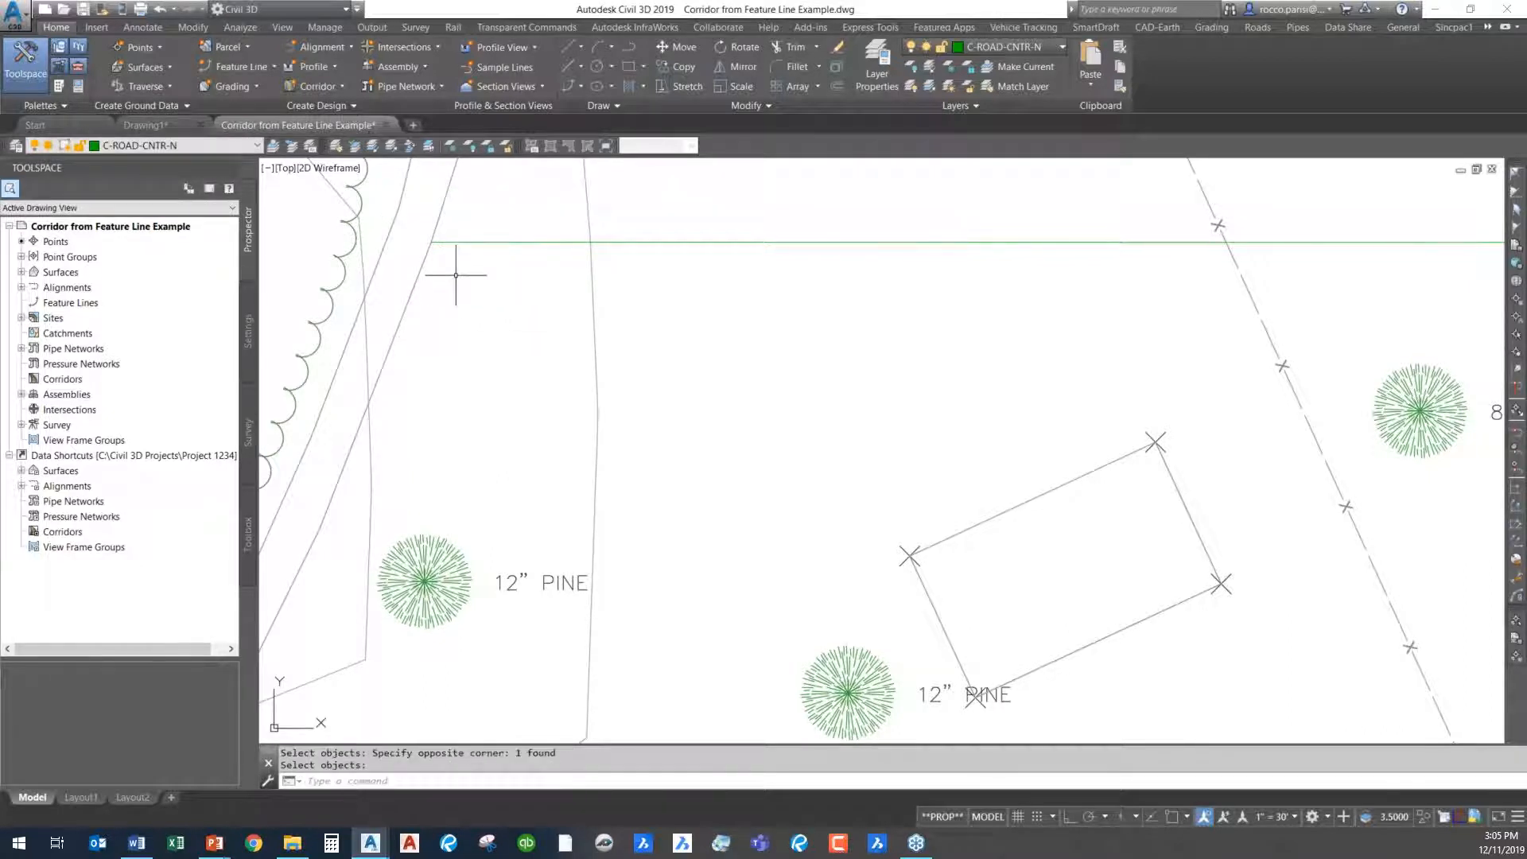
- Create a stepped offset of the road centerline feature line 15 to its outer side at a grade of -2
{"action": "scroll", "coordinate": [455, 275], "scroll_direction": "down", "scroll_amount": 4}
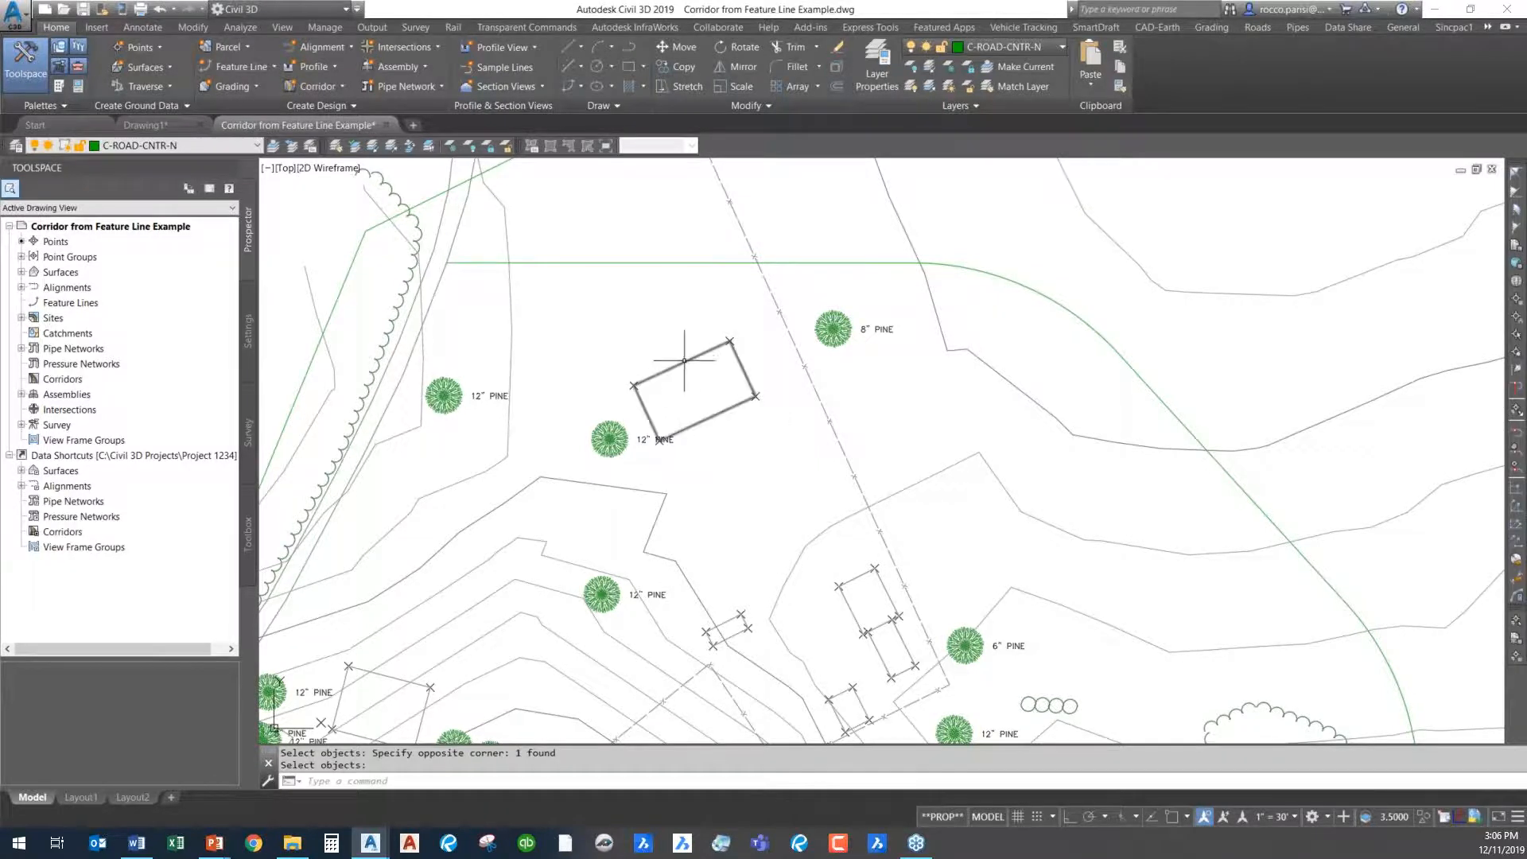
{"action": "scroll", "coordinate": [657, 393], "scroll_direction": "down", "scroll_amount": 4}
{"action": "middle_click_drag", "start_coordinate": [676, 378], "coordinate": [636, 280]}
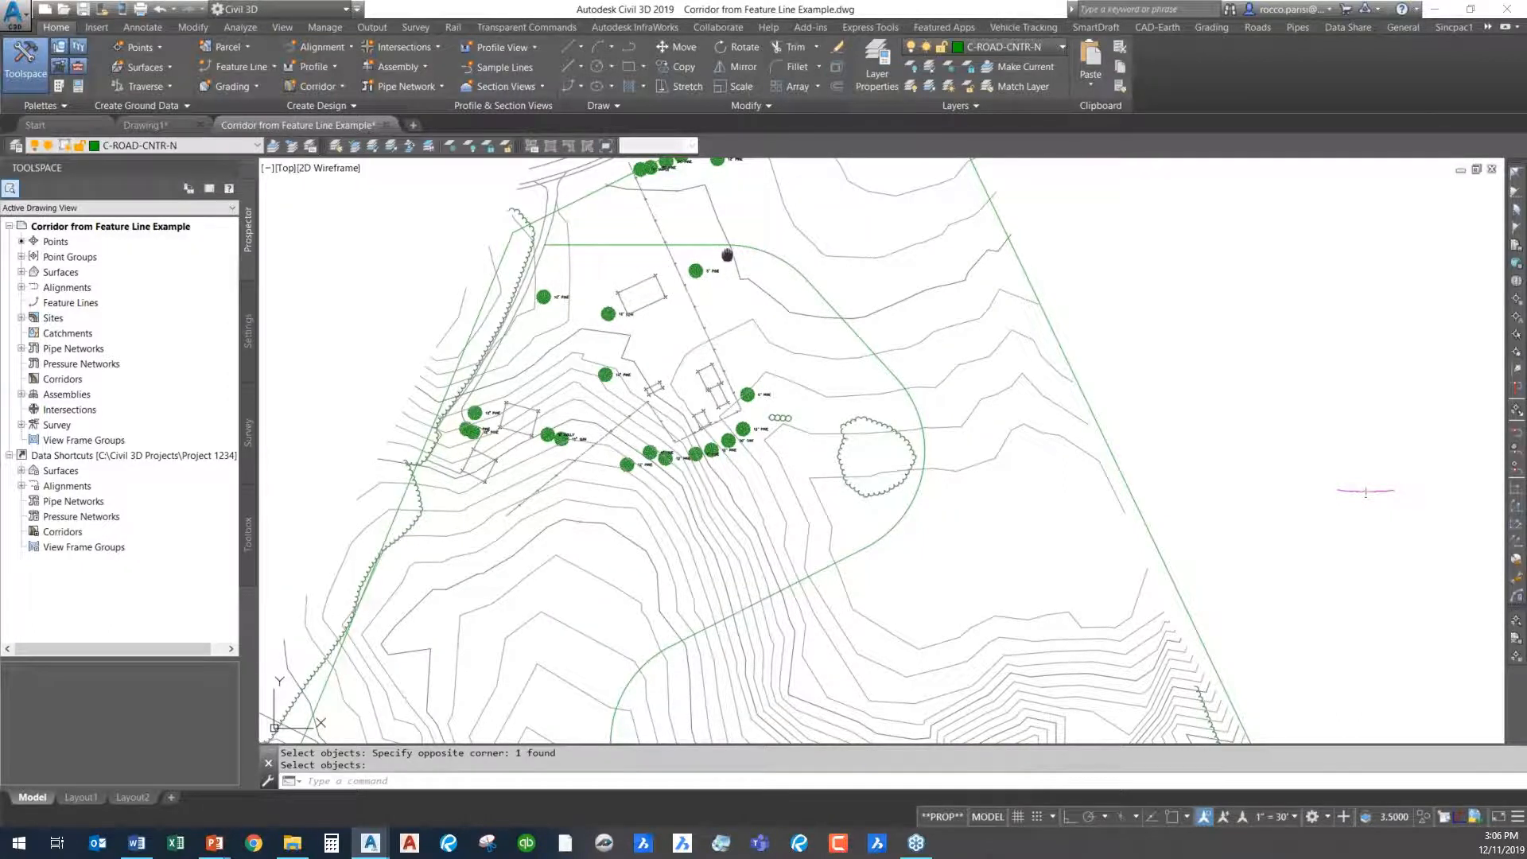
{"action": "middle_click_drag", "start_coordinate": [727, 254], "coordinate": [703, 325]}
{"action": "scroll", "coordinate": [703, 324], "scroll_direction": "up", "scroll_amount": 4}
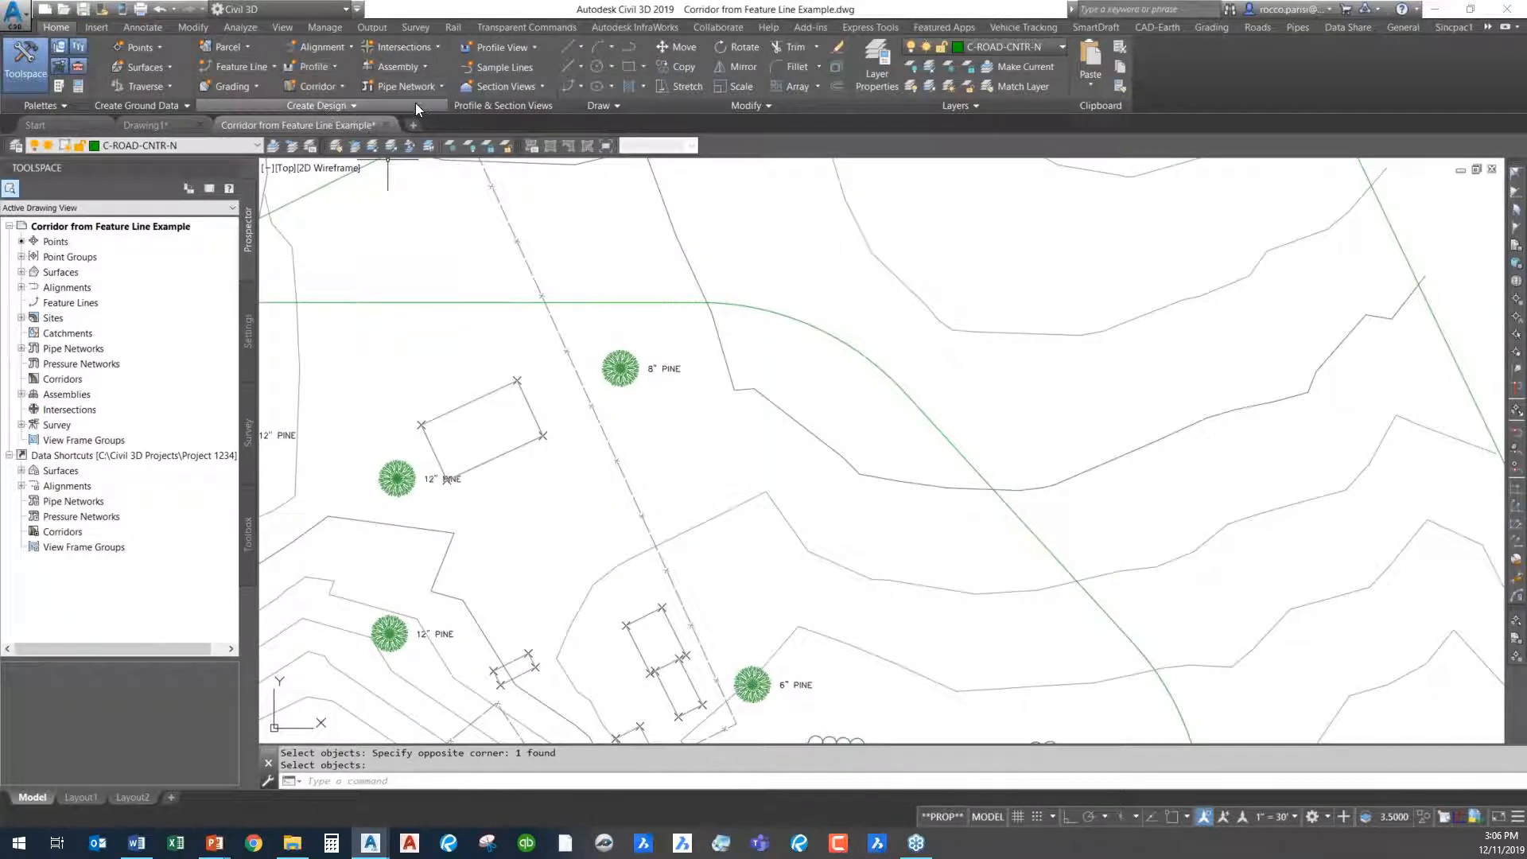
{"action": "left_click", "coordinate": [604, 303]}
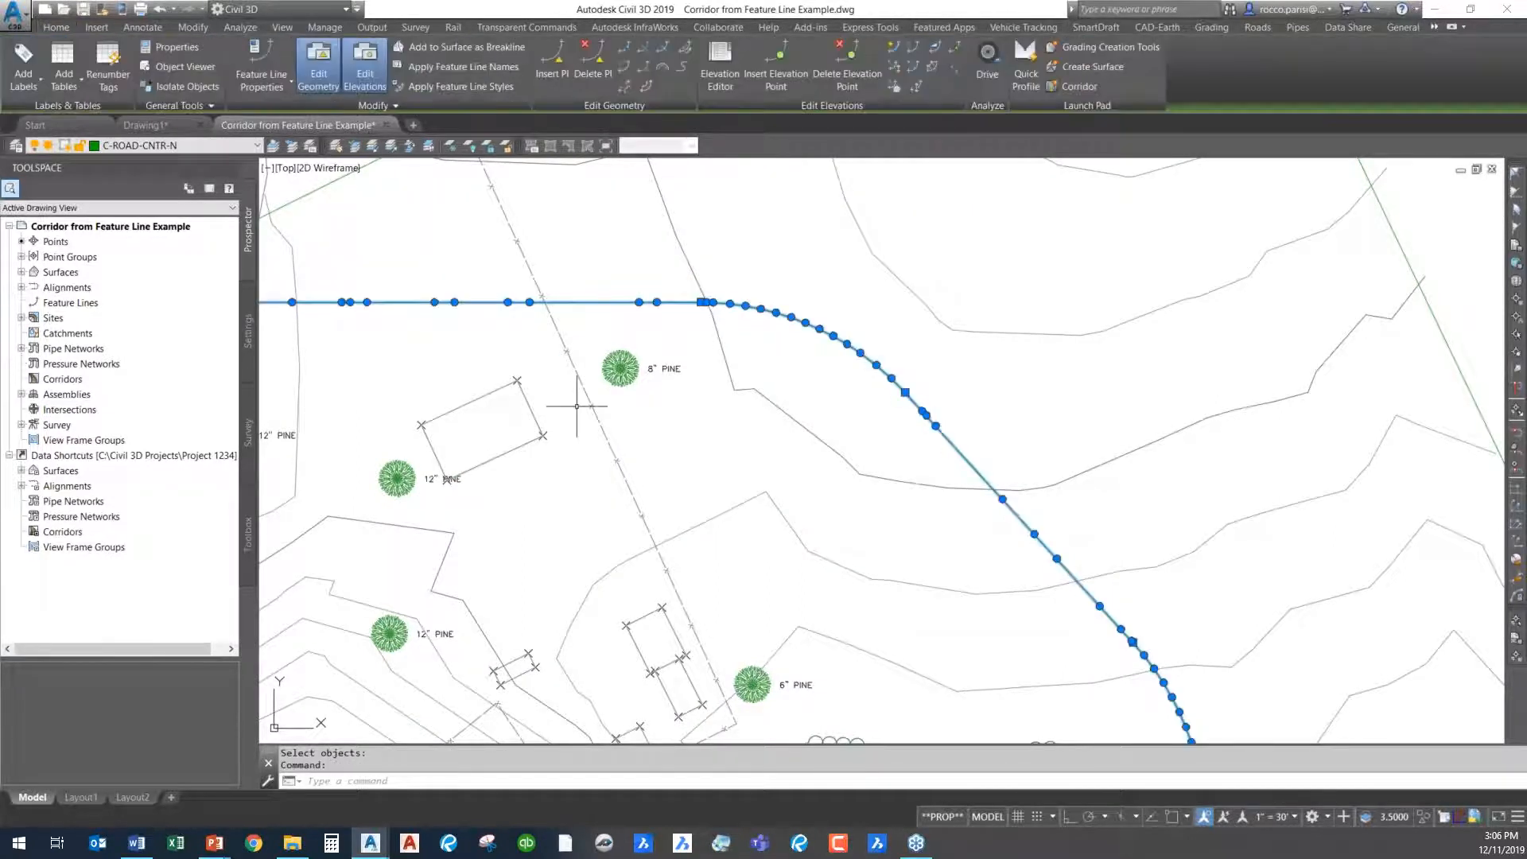
{"action": "left_click", "coordinate": [645, 87]}
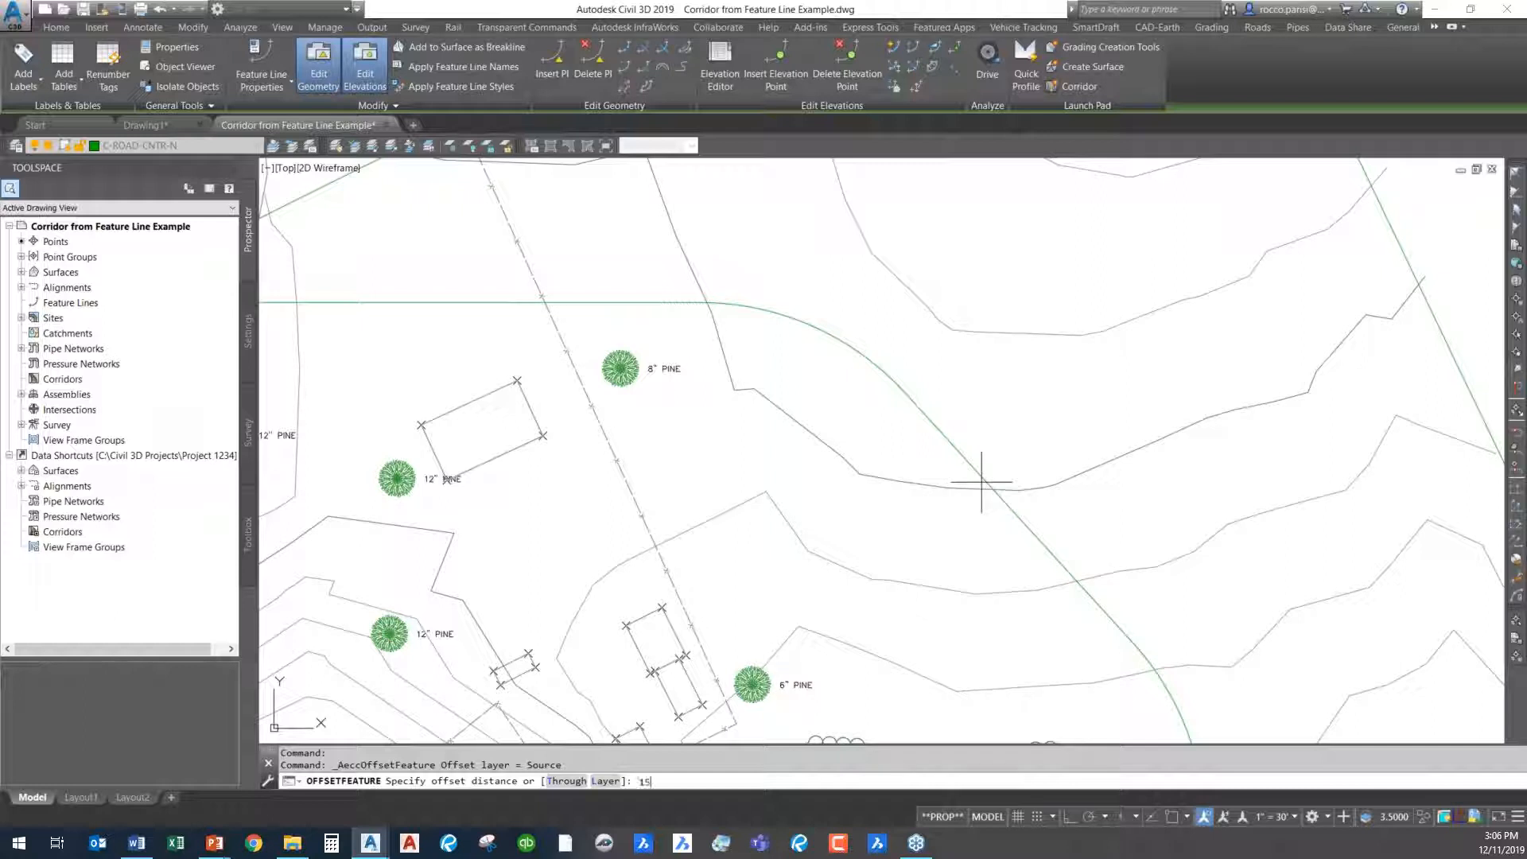
{"action": "type", "text": "15"}
{"action": "key", "text": "Return"}
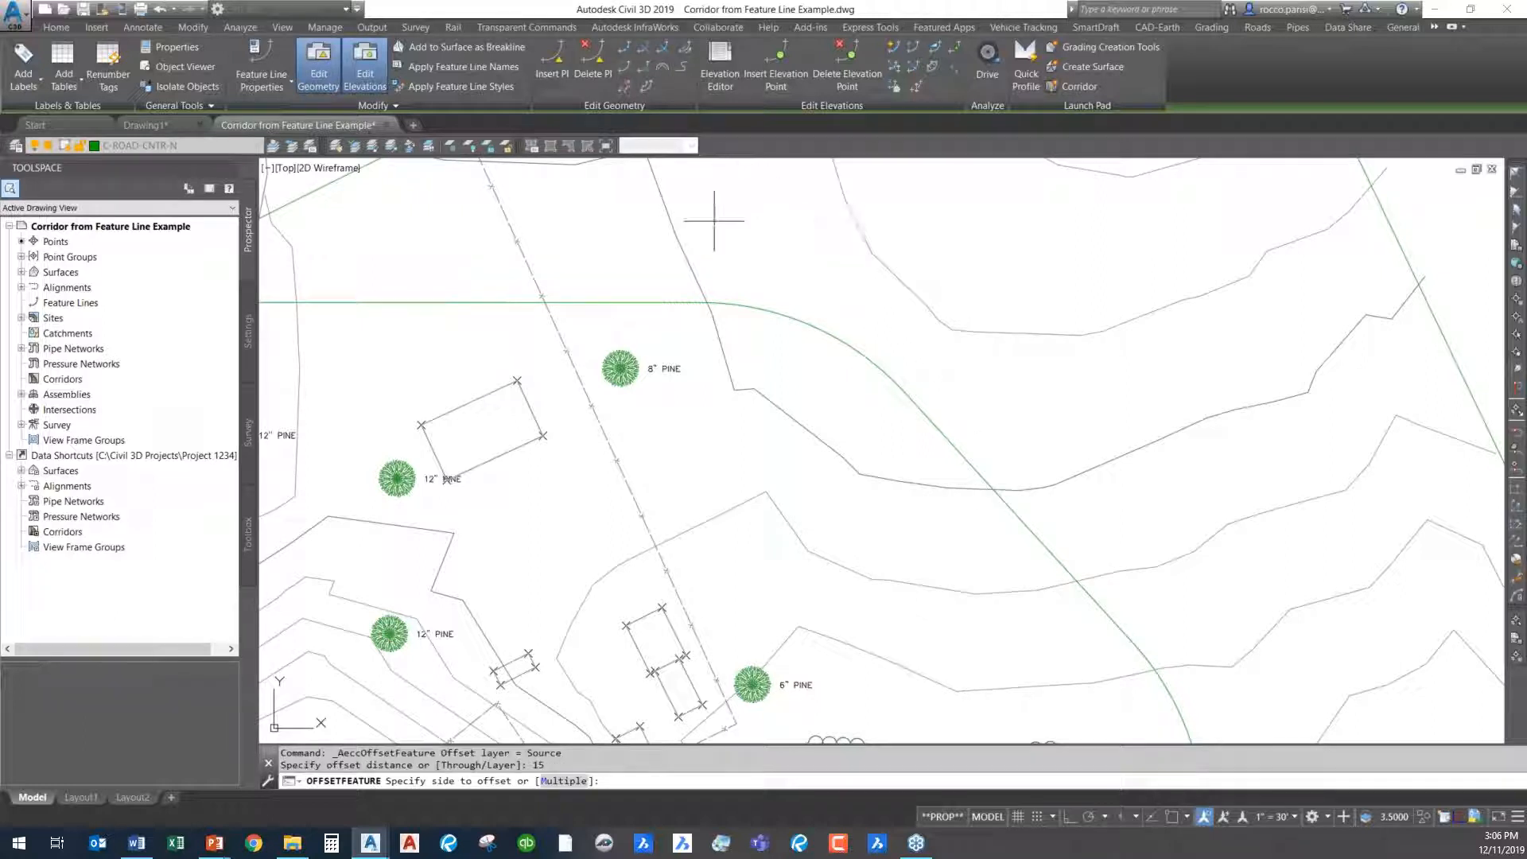
{"action": "left_click", "coordinate": [693, 322]}
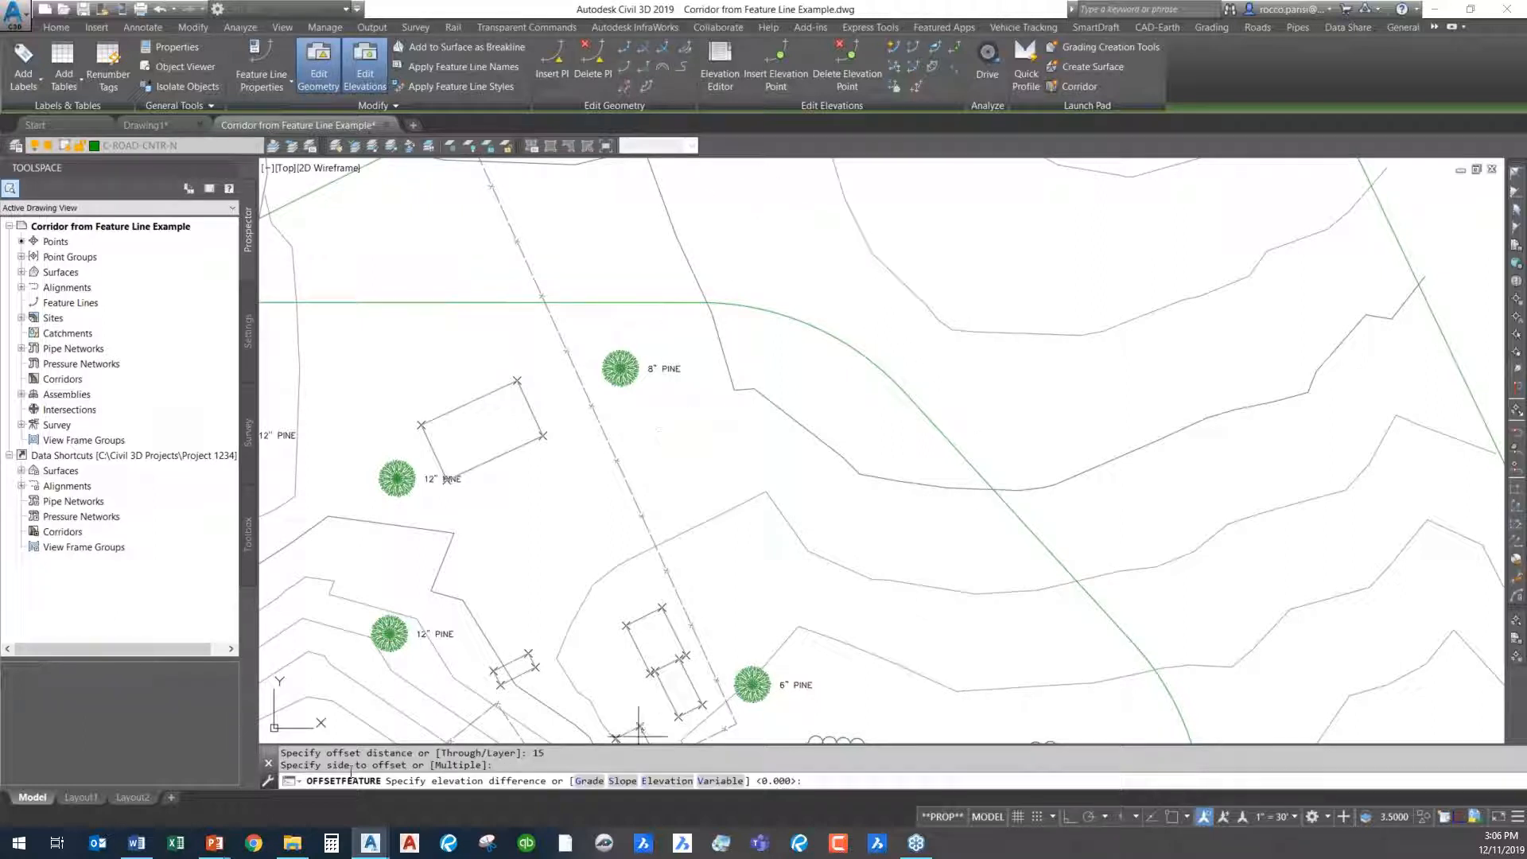
{"action": "left_click", "coordinate": [589, 781]}
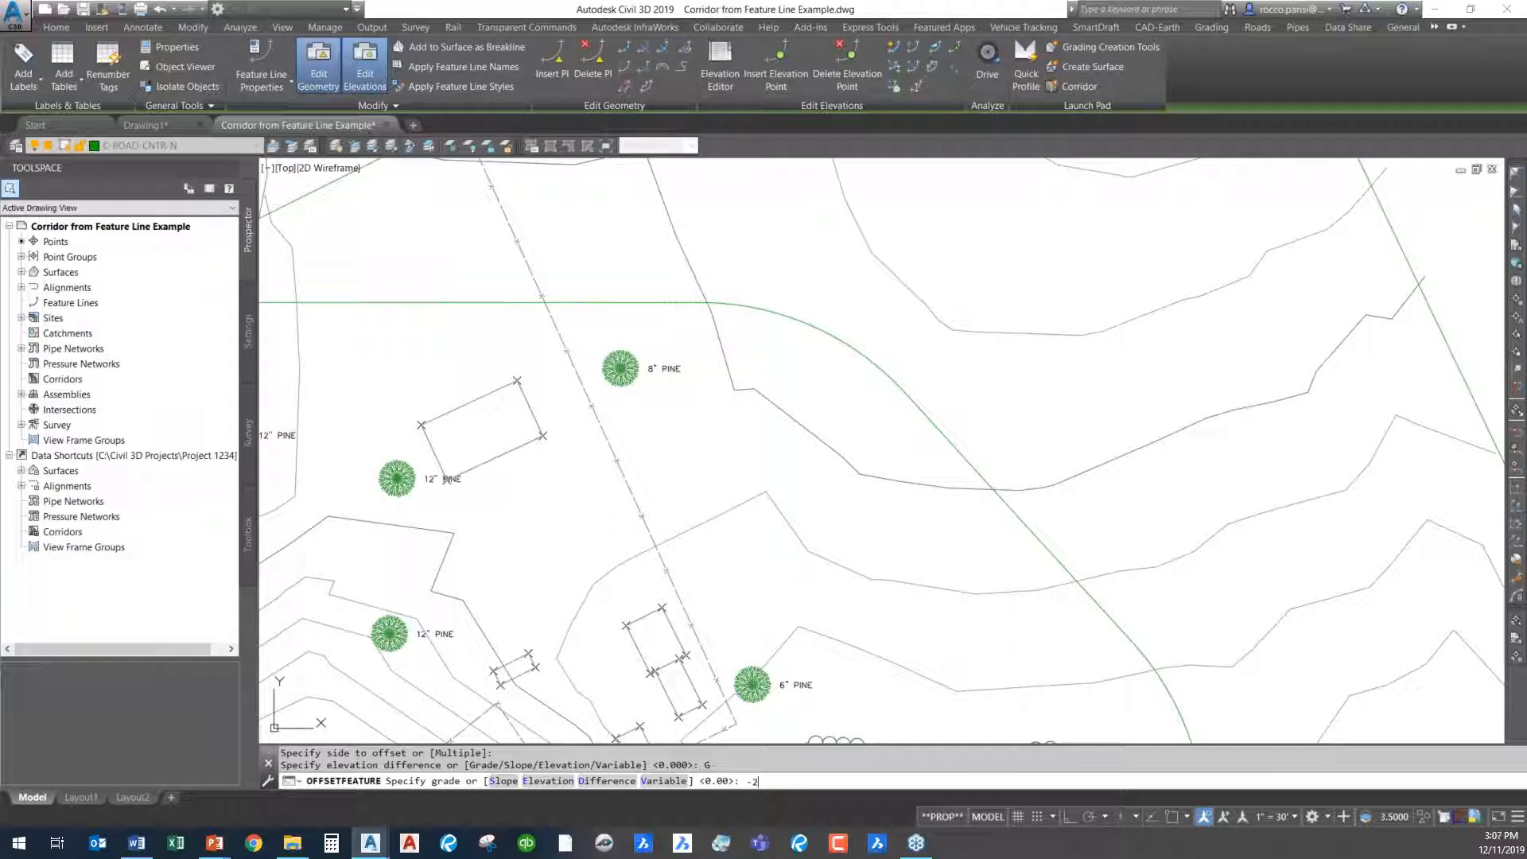
{"action": "key", "text": "Return"}
- Offset the road centerline feature line to its inner side with the same distance of 15 and grade of -2
{"action": "left_click", "coordinate": [783, 316]}
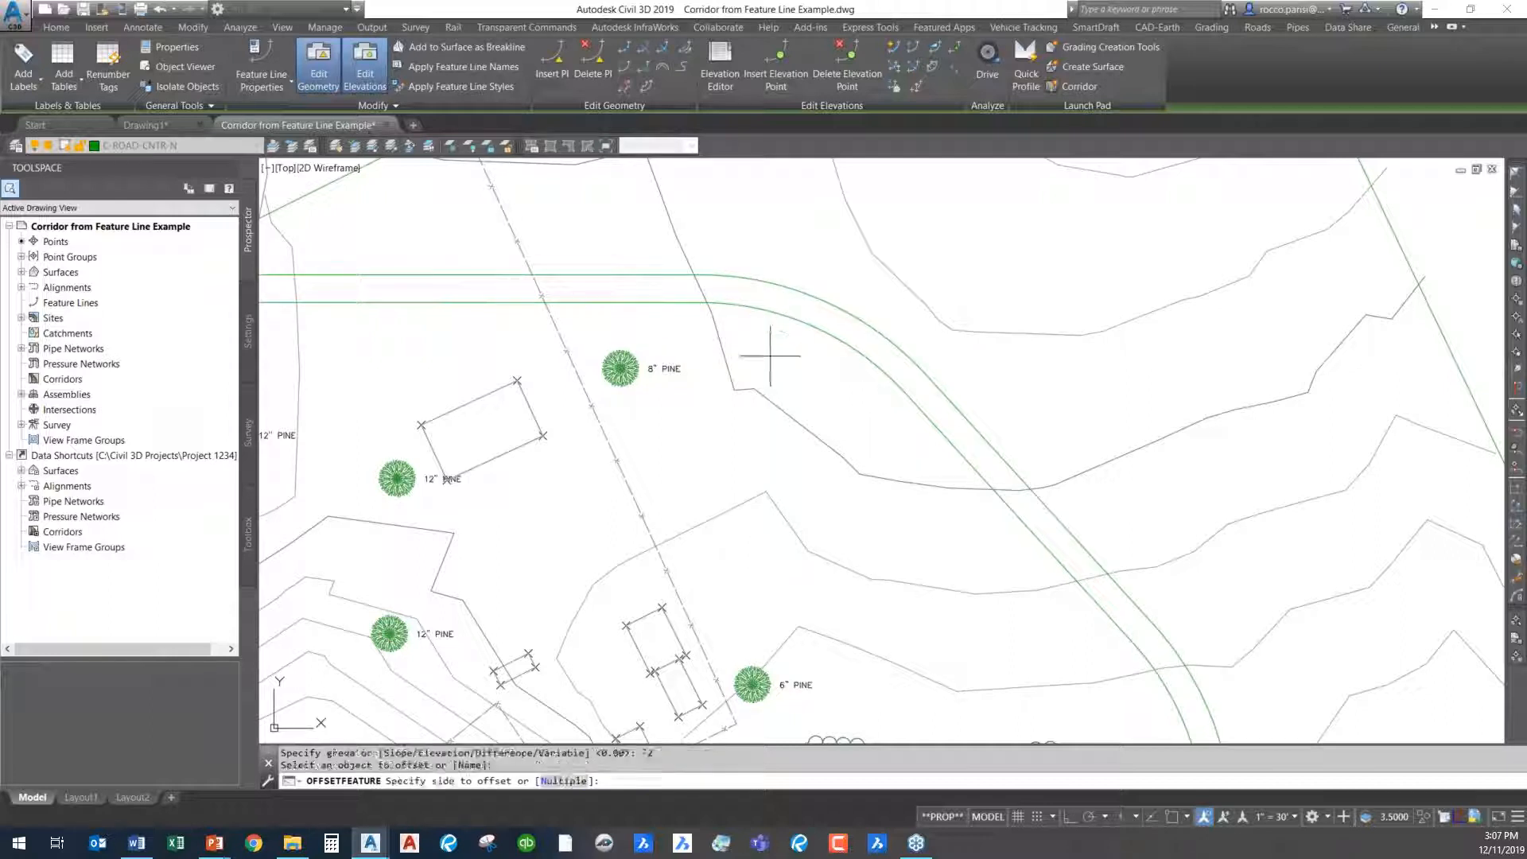
{"action": "left_click", "coordinate": [743, 438]}
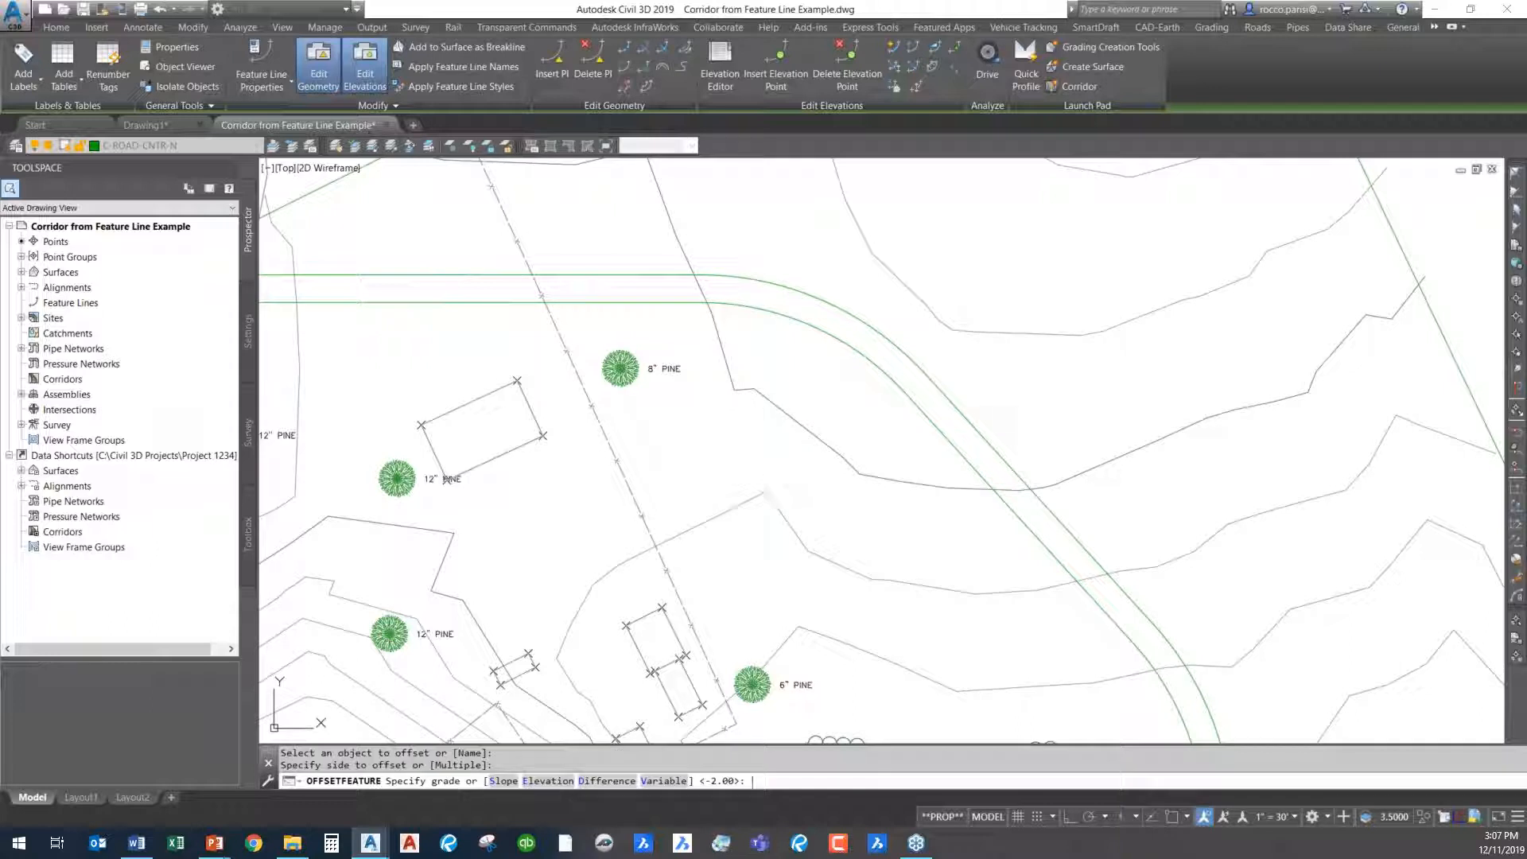
{"action": "key", "text": "Return"}
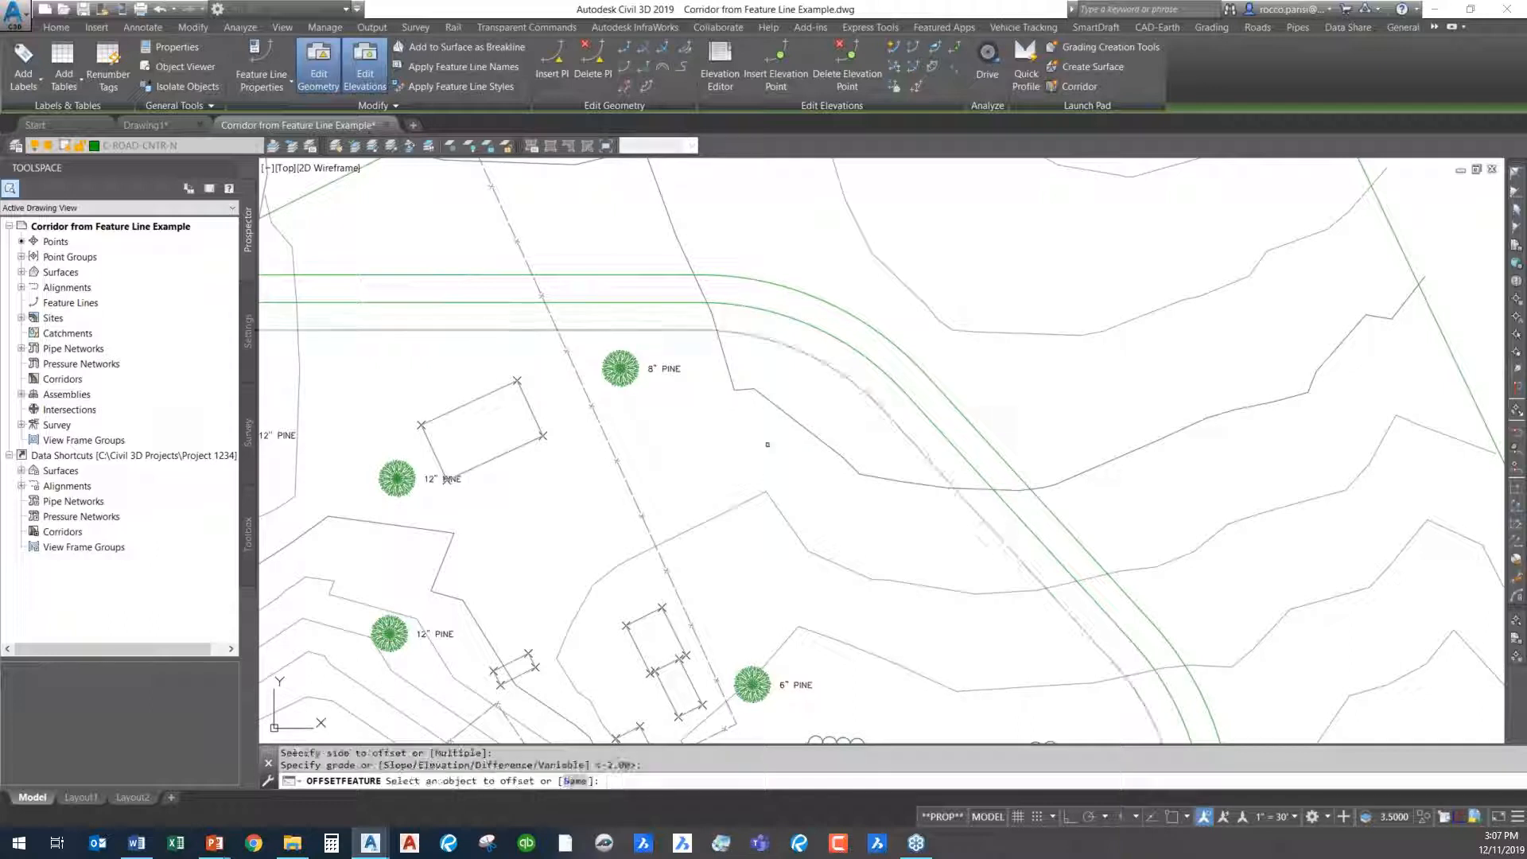
{"action": "key", "text": "Escape"}
- Inspect the two offset feature lines and their points on both sides of the road centerline
{"action": "key", "text": "Escape"}
{"action": "left_click", "coordinate": [819, 359]}
{"action": "key", "text": "Escape"}
{"action": "left_click", "coordinate": [862, 313]}
{"action": "left_click", "coordinate": [852, 324]}
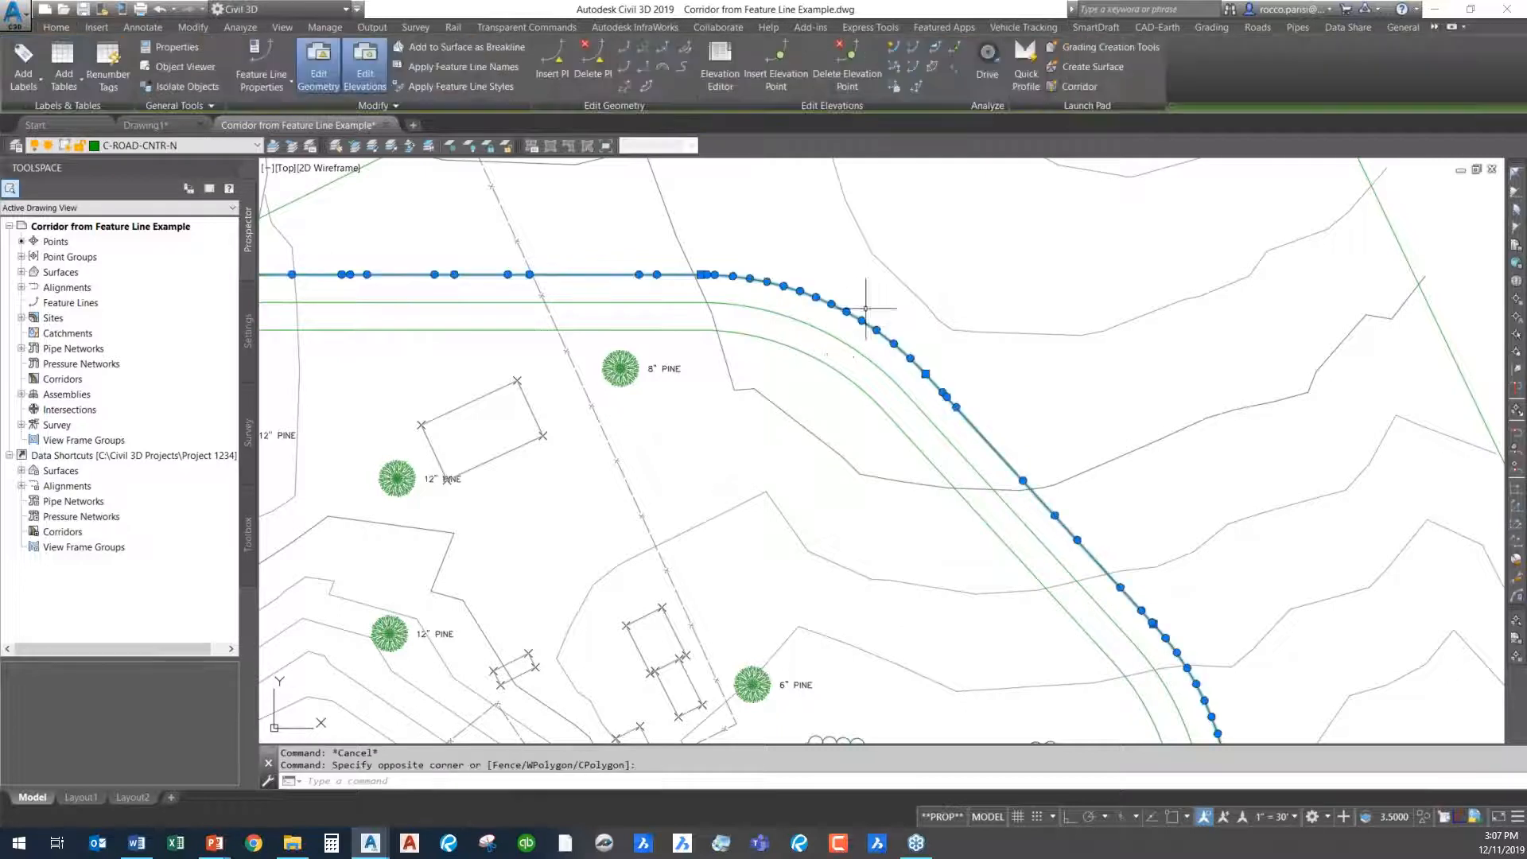
{"action": "key", "text": "Escape"}
{"action": "key", "text": "Escape"}
{"action": "scroll", "coordinate": [850, 337], "scroll_direction": "up", "scroll_amount": 2}
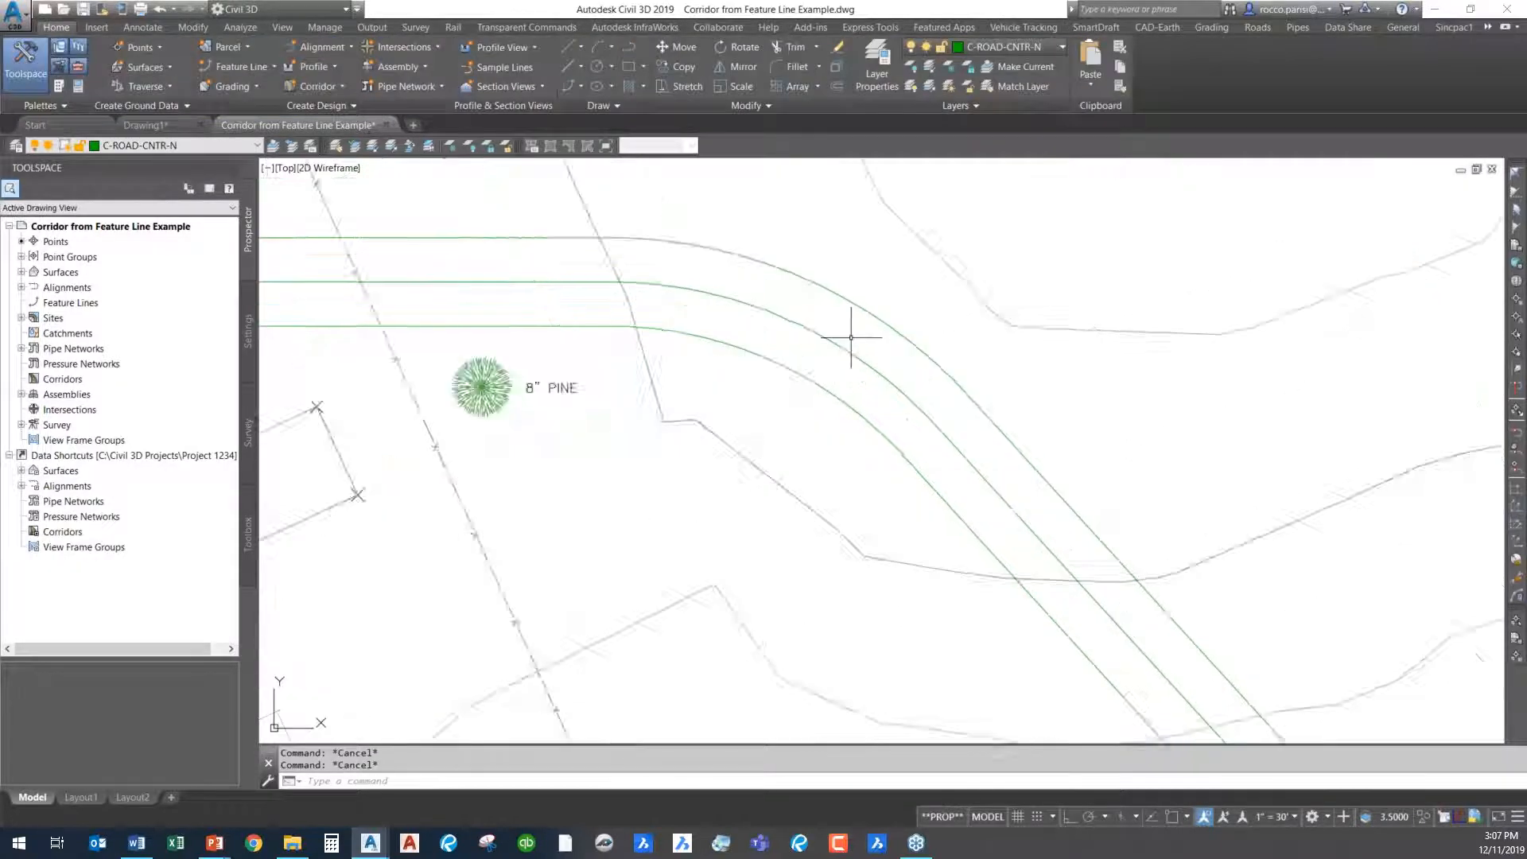
{"action": "scroll", "coordinate": [850, 338], "scroll_direction": "up", "scroll_amount": 2}
{"action": "scroll", "coordinate": [926, 374], "scroll_direction": "down", "scroll_amount": 1}
{"action": "middle_click_drag", "start_coordinate": [910, 389], "coordinate": [732, 331]}
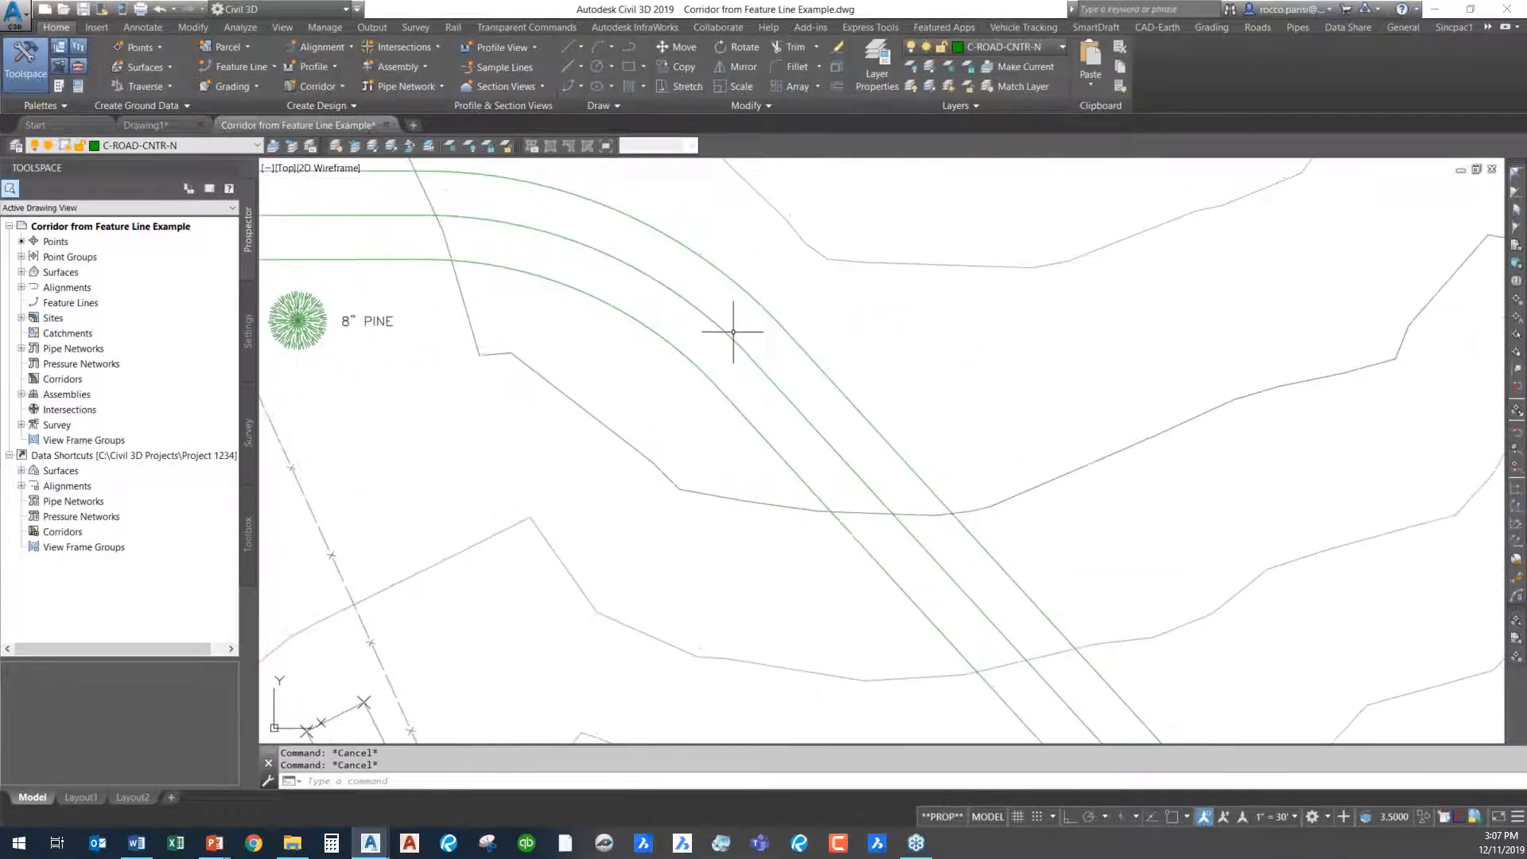
{"action": "left_click", "coordinate": [735, 336]}
{"action": "key", "text": "Escape"}
{"action": "left_click", "coordinate": [771, 323]}
{"action": "left_click", "coordinate": [622, 313]}
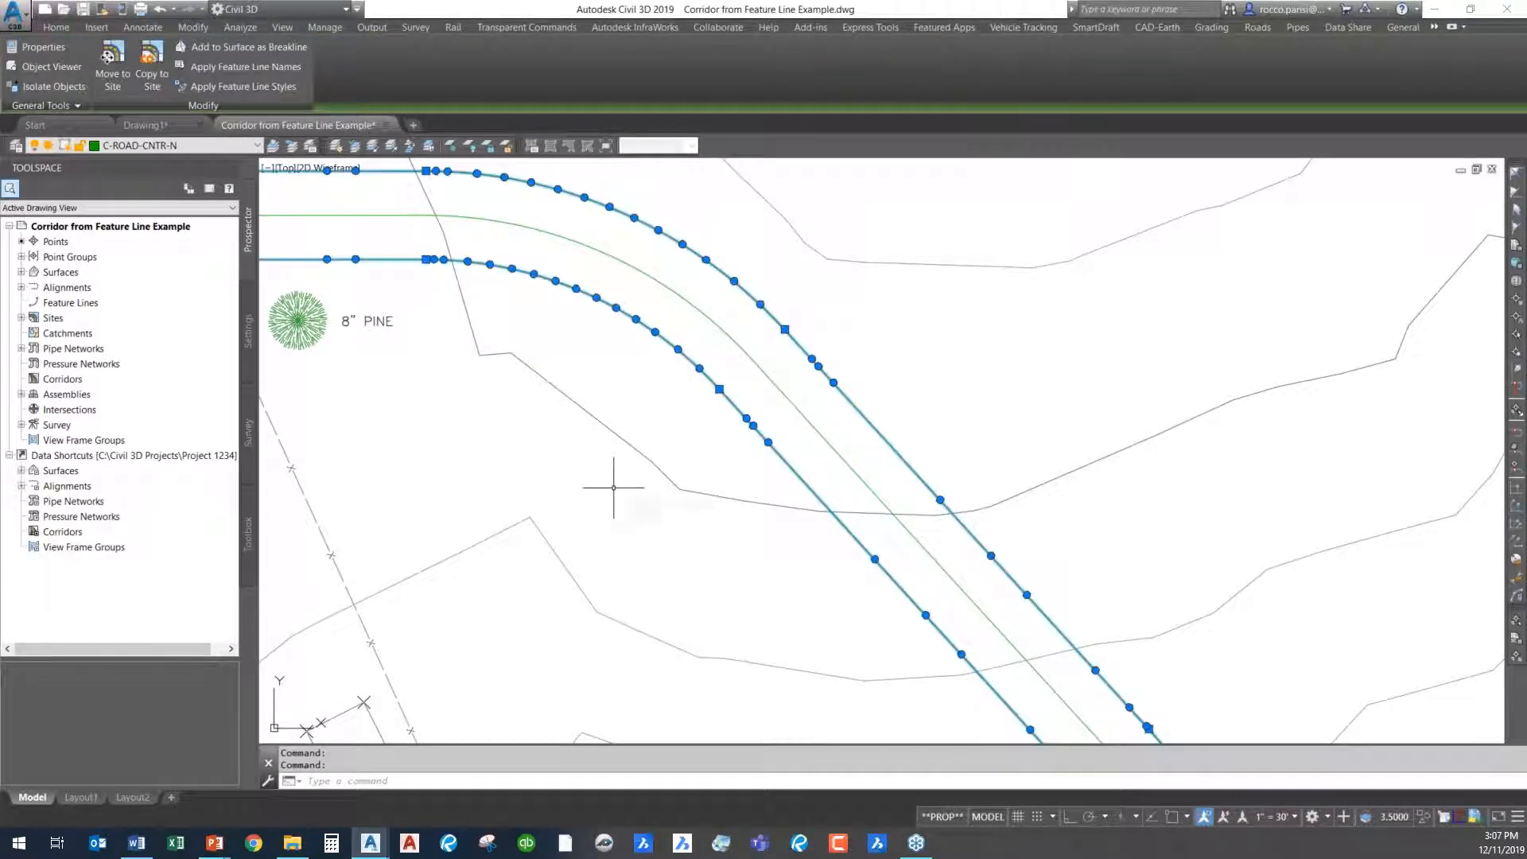
{"action": "key", "text": "Escape"}
{"action": "key", "text": "Escape"}
- Insert a PI outside the straight section of the outer offset feature line, taking its elevation from surface EG
{"action": "scroll", "coordinate": [965, 444], "scroll_direction": "down", "scroll_amount": 2}
{"action": "mouse_move", "coordinate": [965, 443]}
{"action": "middle_mouse_down"}
{"action": "mouse_move", "coordinate": [658, 320]}
{"action": "mouse_move", "coordinate": [652, 365]}
{"action": "middle_mouse_up"}
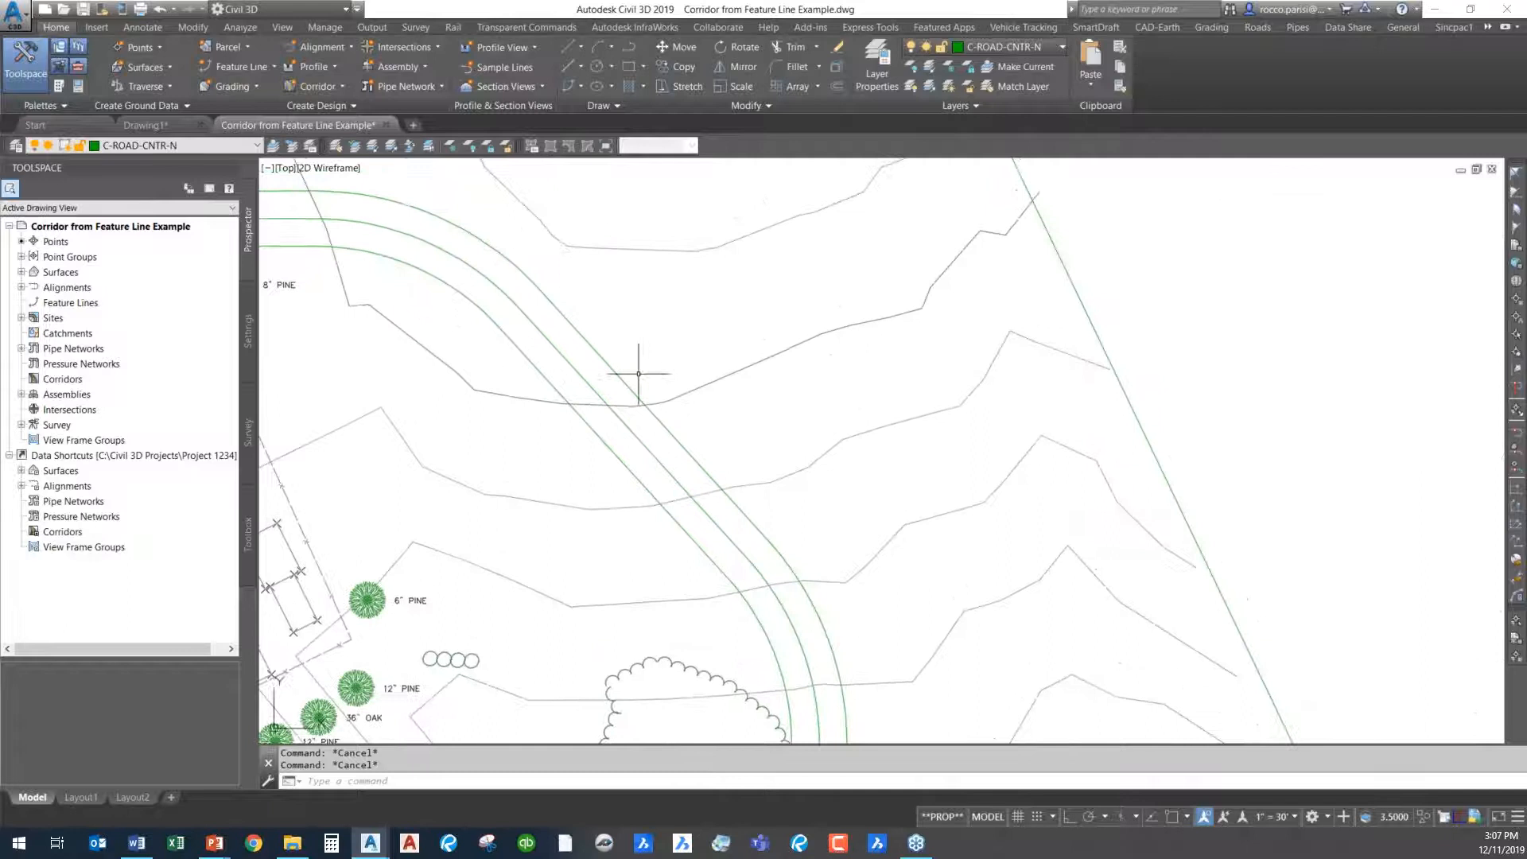
{"action": "left_click", "coordinate": [657, 392]}
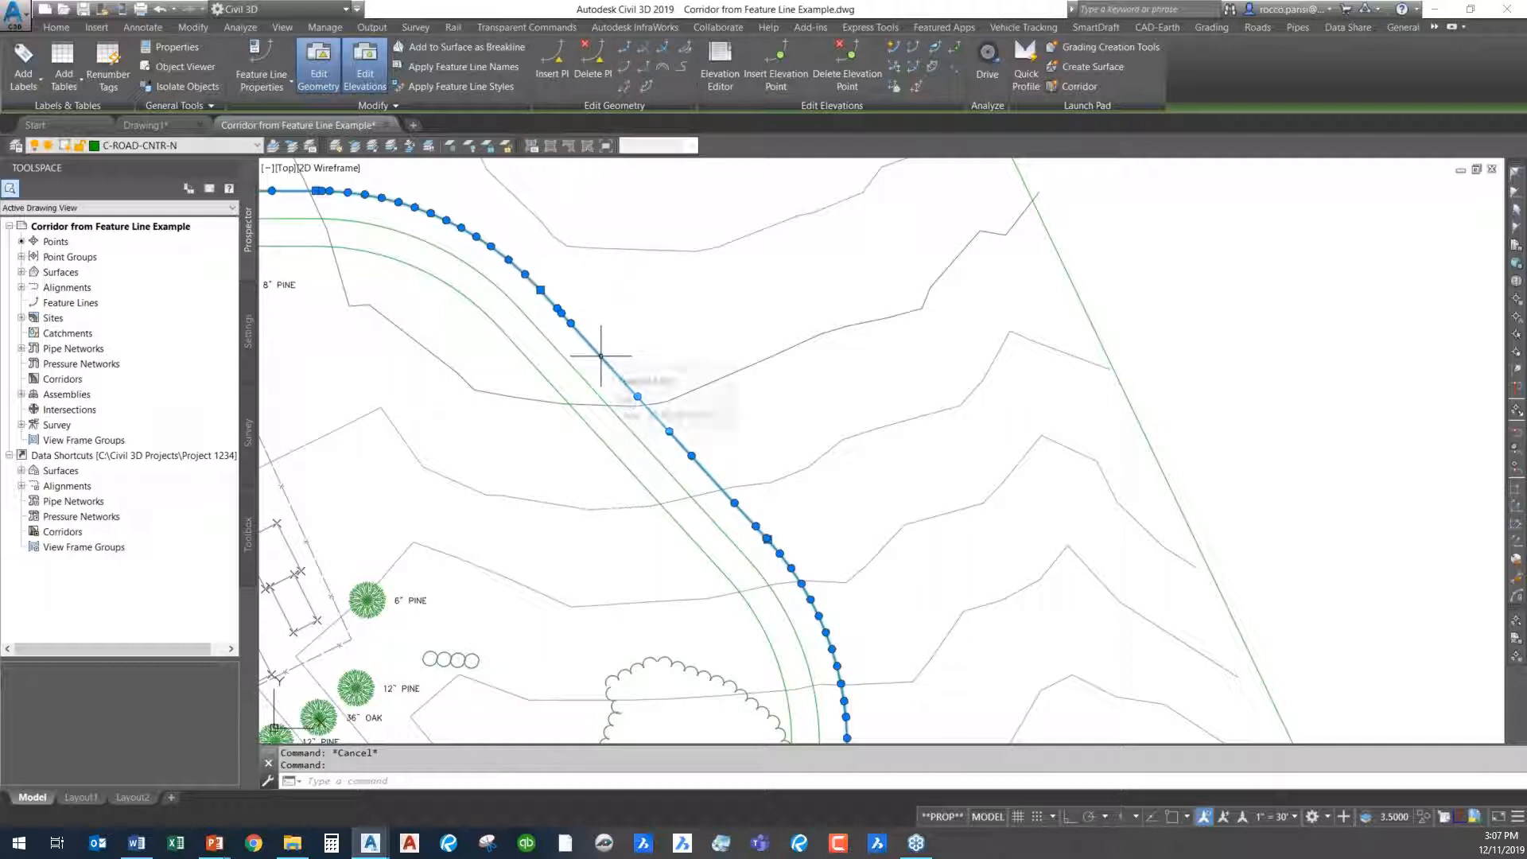
{"action": "left_click", "coordinate": [552, 67]}
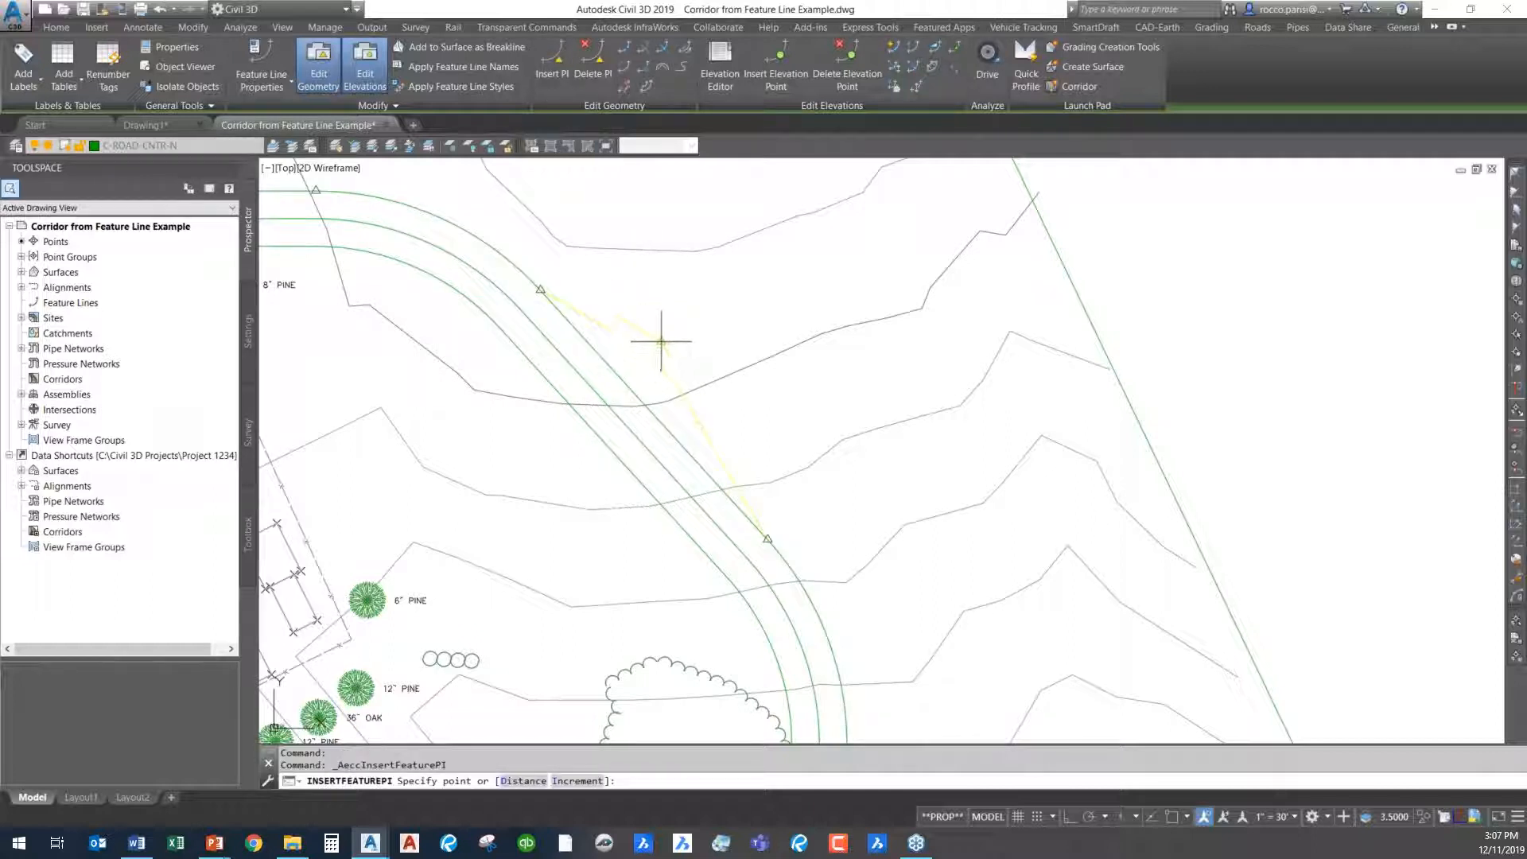
{"action": "left_click", "coordinate": [649, 355]}
{"action": "type", "text": "S"}
{"action": "key", "text": "Return"}
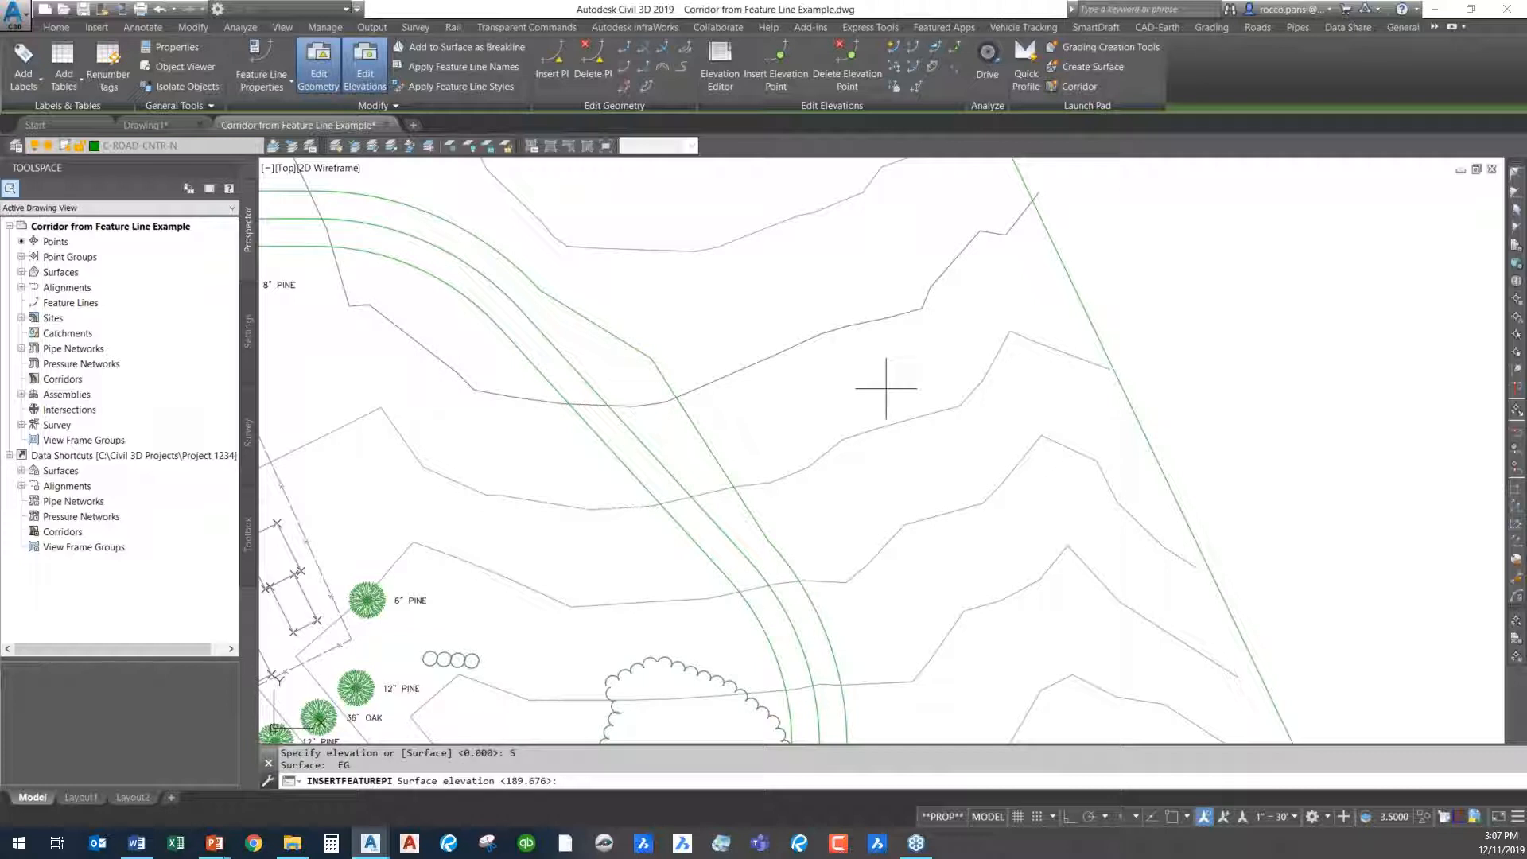
{"action": "key", "text": "Return"}
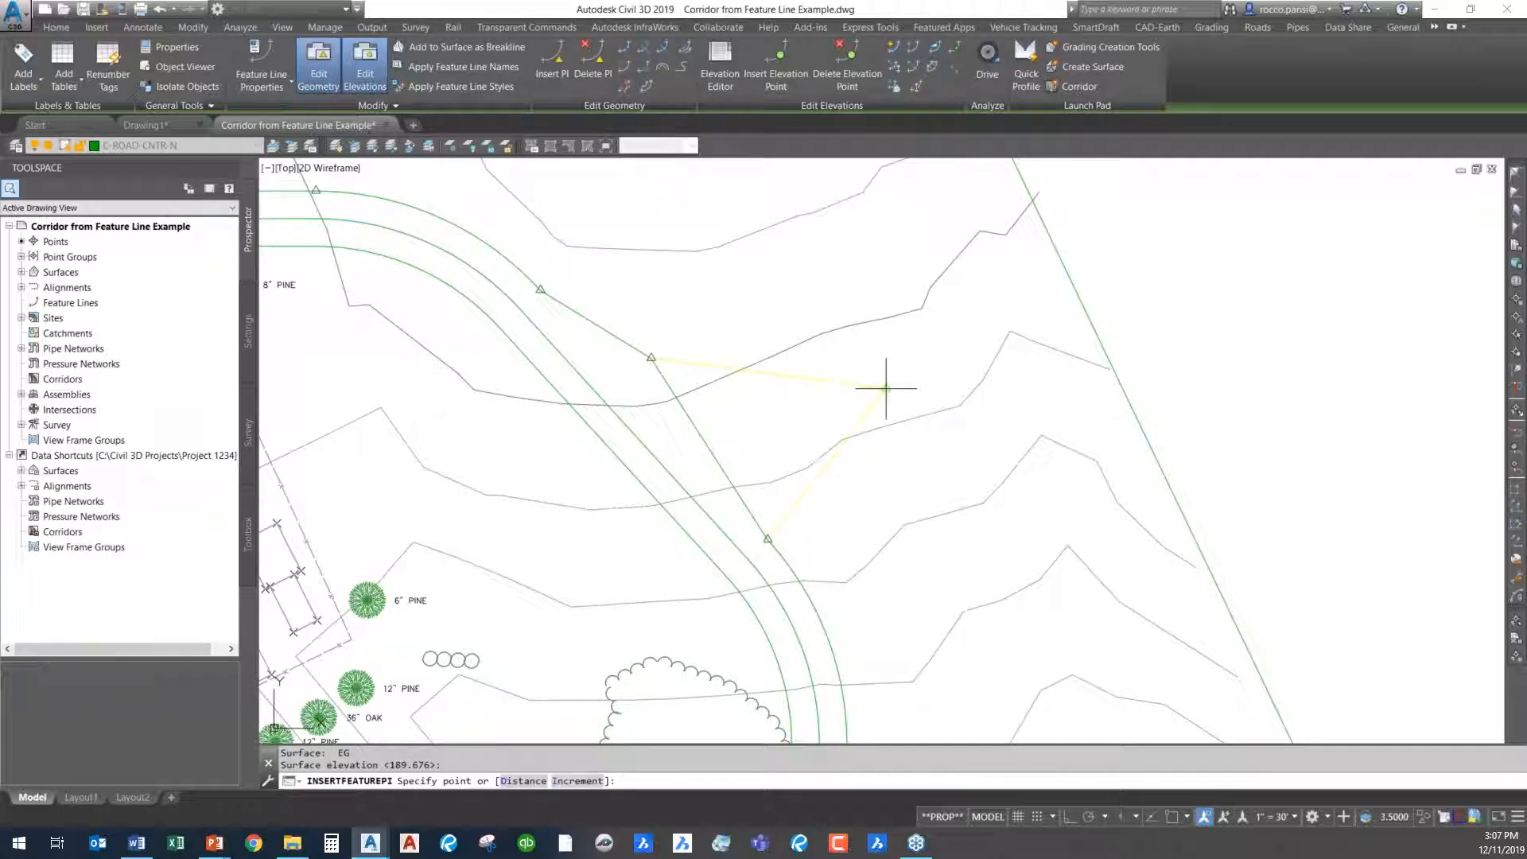
- Add a second PI farther along the outer offset feature line, before the next curve, at the EG surface elevation
{"action": "left_click", "coordinate": [772, 459]}
{"action": "type", "text": "S"}
{"action": "key", "text": "Return"}
{"action": "key", "text": "Return"}
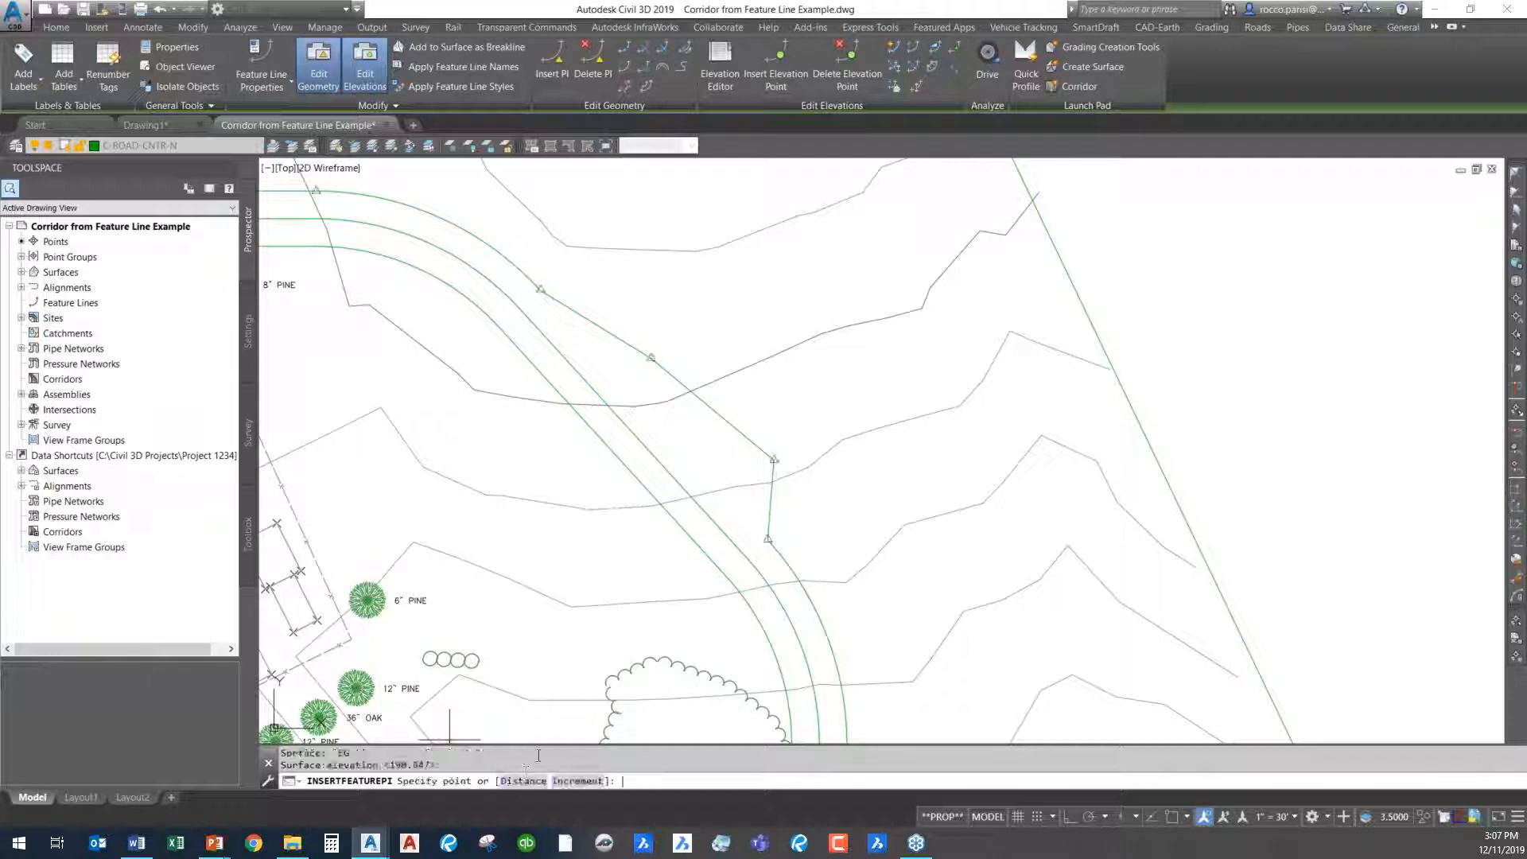
{"action": "mouse_move", "coordinate": [602, 358]}
{"action": "middle_mouse_down"}
{"action": "mouse_move", "coordinate": [790, 320]}
{"action": "mouse_move", "coordinate": [769, 363]}
{"action": "middle_mouse_up"}
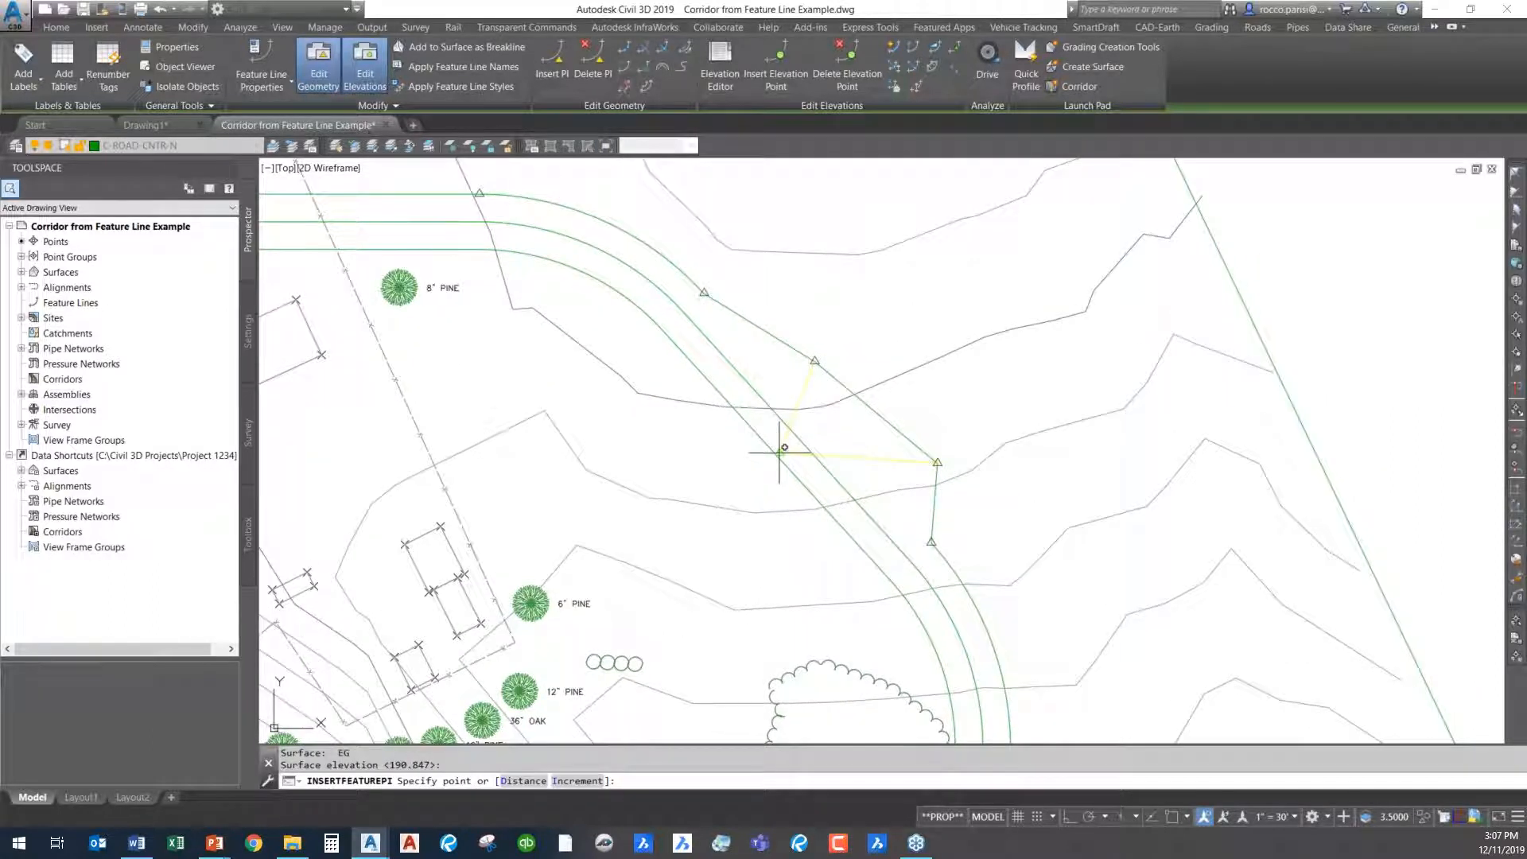
{"action": "key", "text": "Return"}
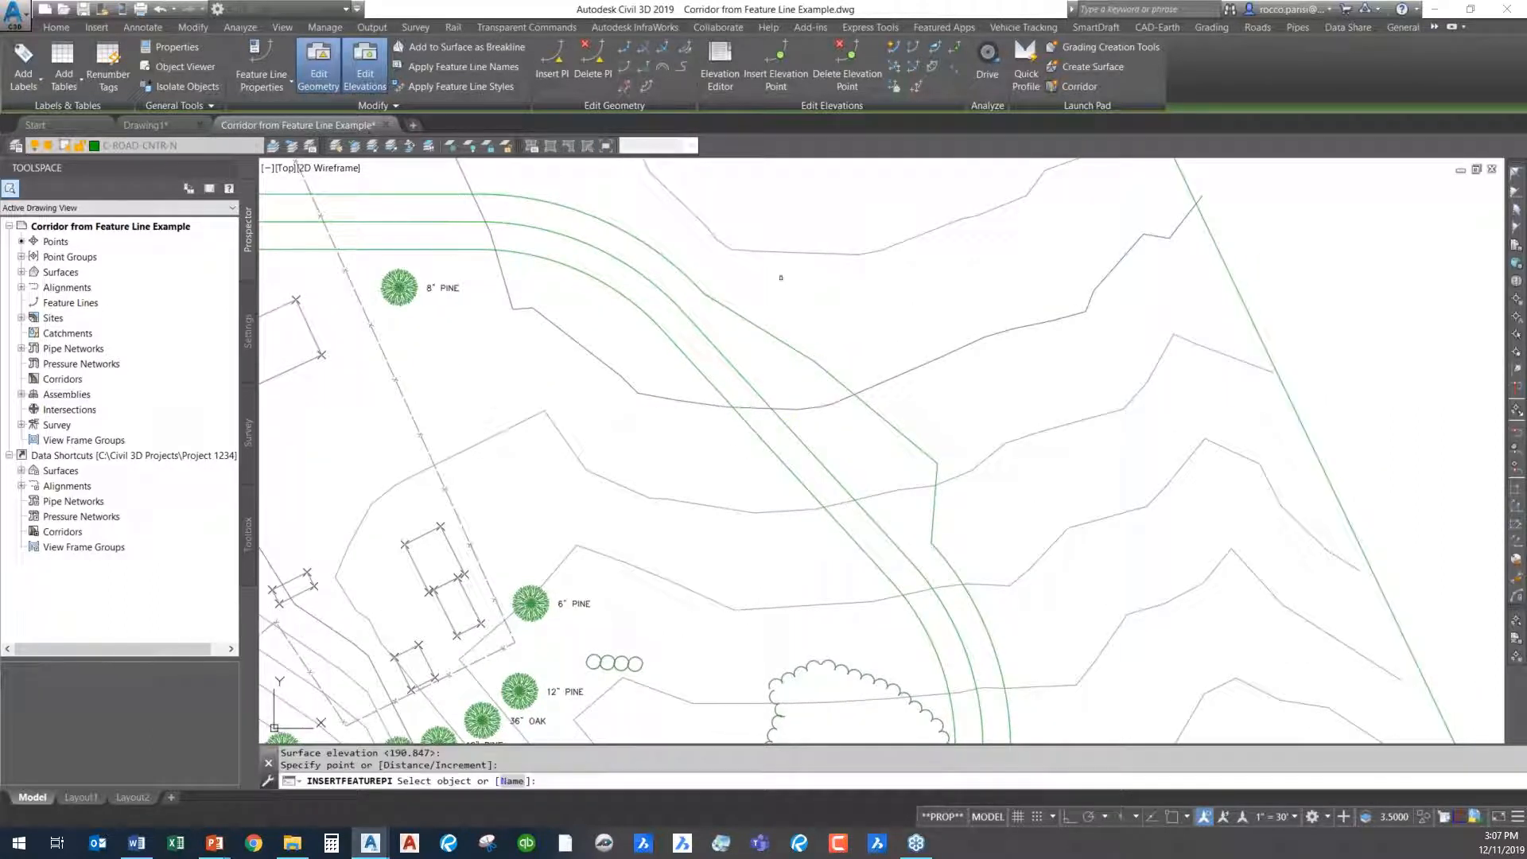
- Insert a PI inside the road just past the first curve on the inner offset feature line, using the EG surface elevation
{"action": "key", "text": "Escape"}
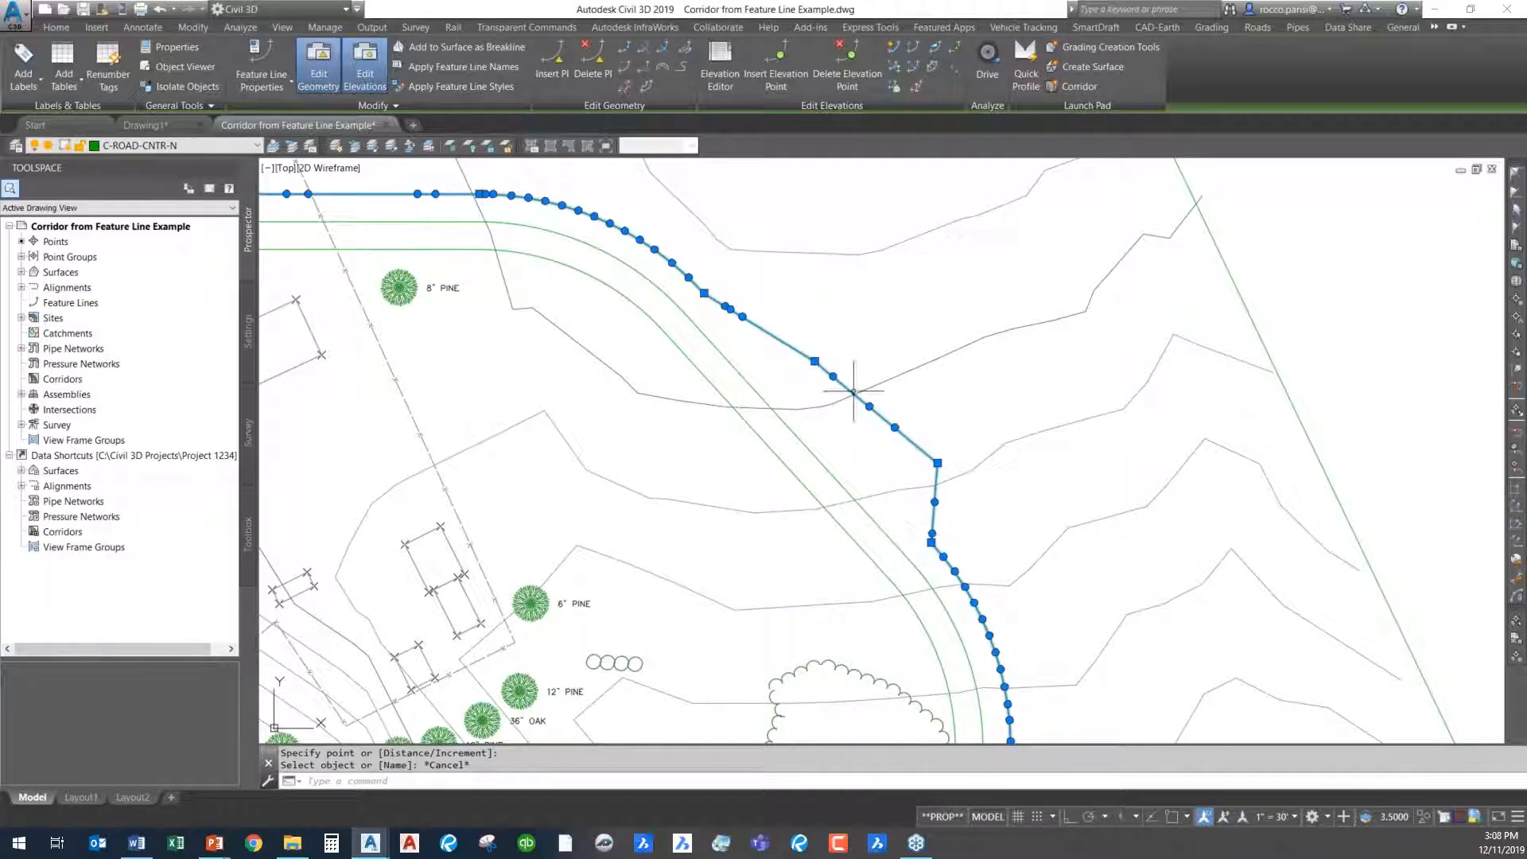
{"action": "middle_click_drag", "start_coordinate": [962, 414], "coordinate": [955, 348]}
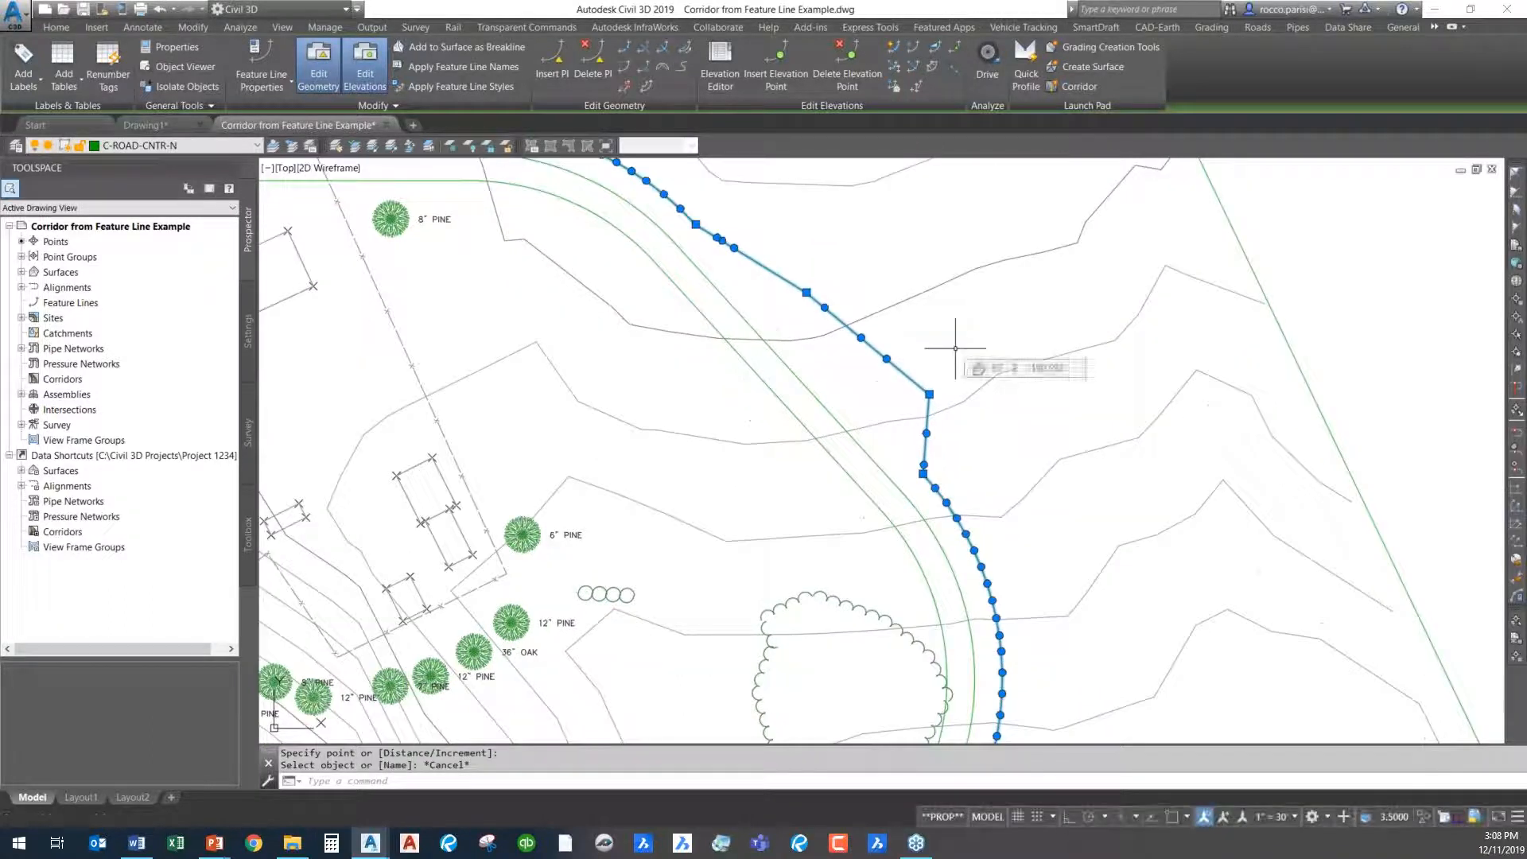
{"action": "key", "text": "Escape"}
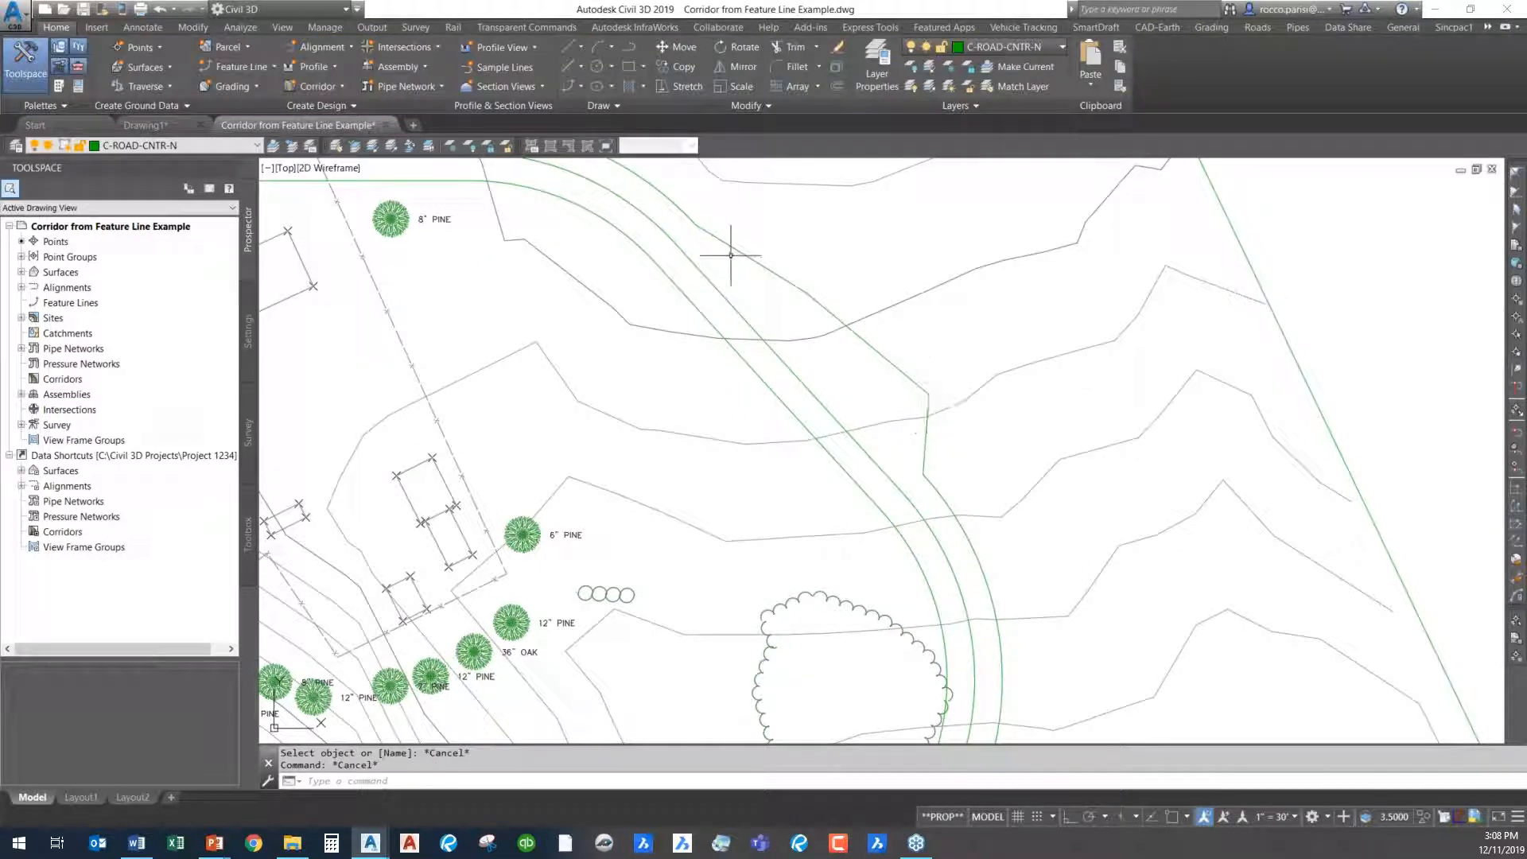
{"action": "left_click", "coordinate": [757, 368]}
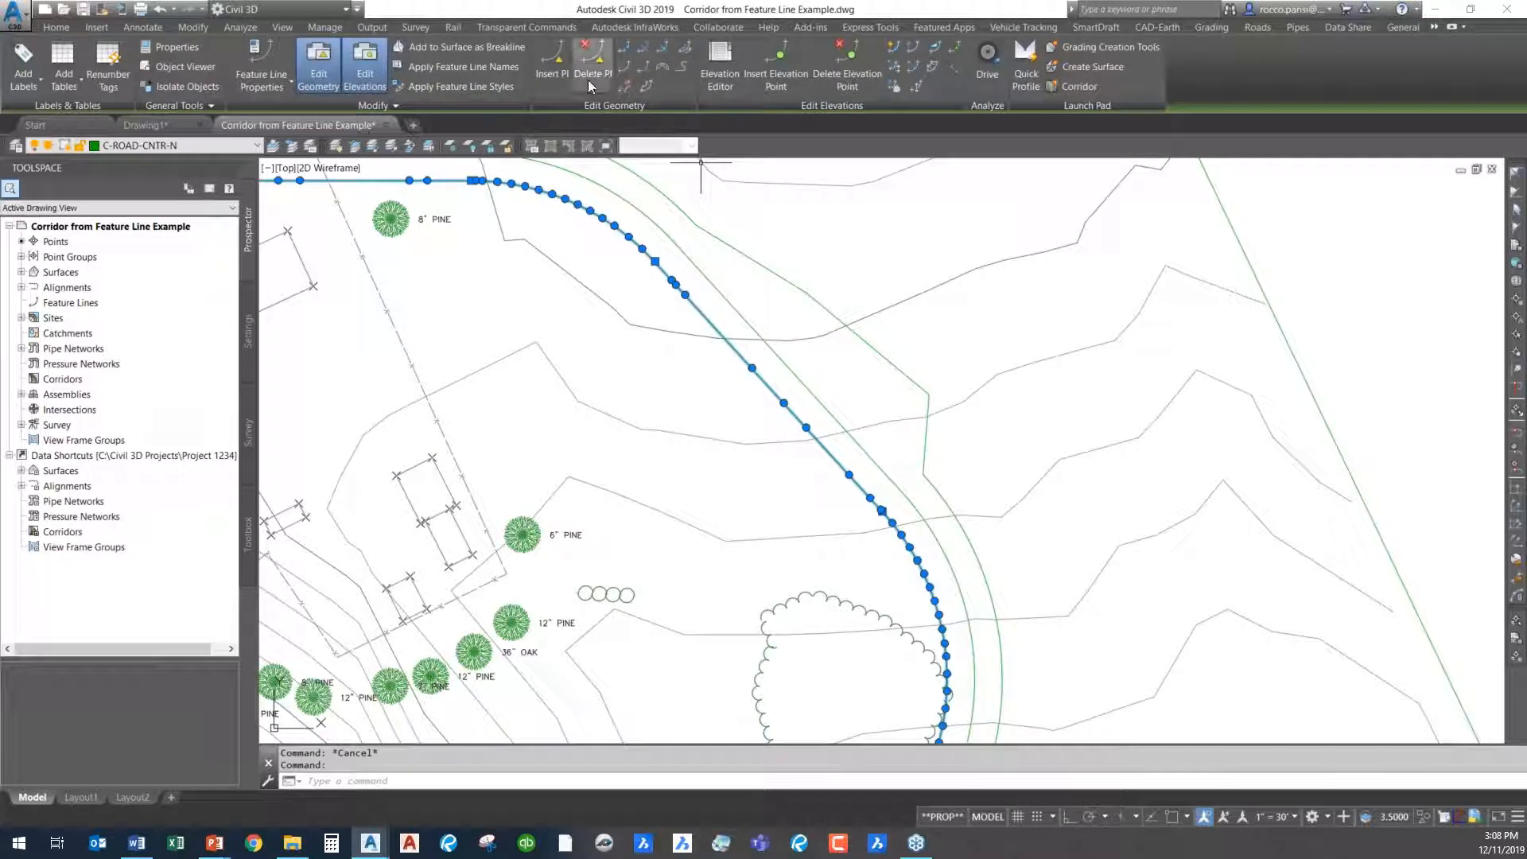
{"action": "left_click", "coordinate": [554, 60]}
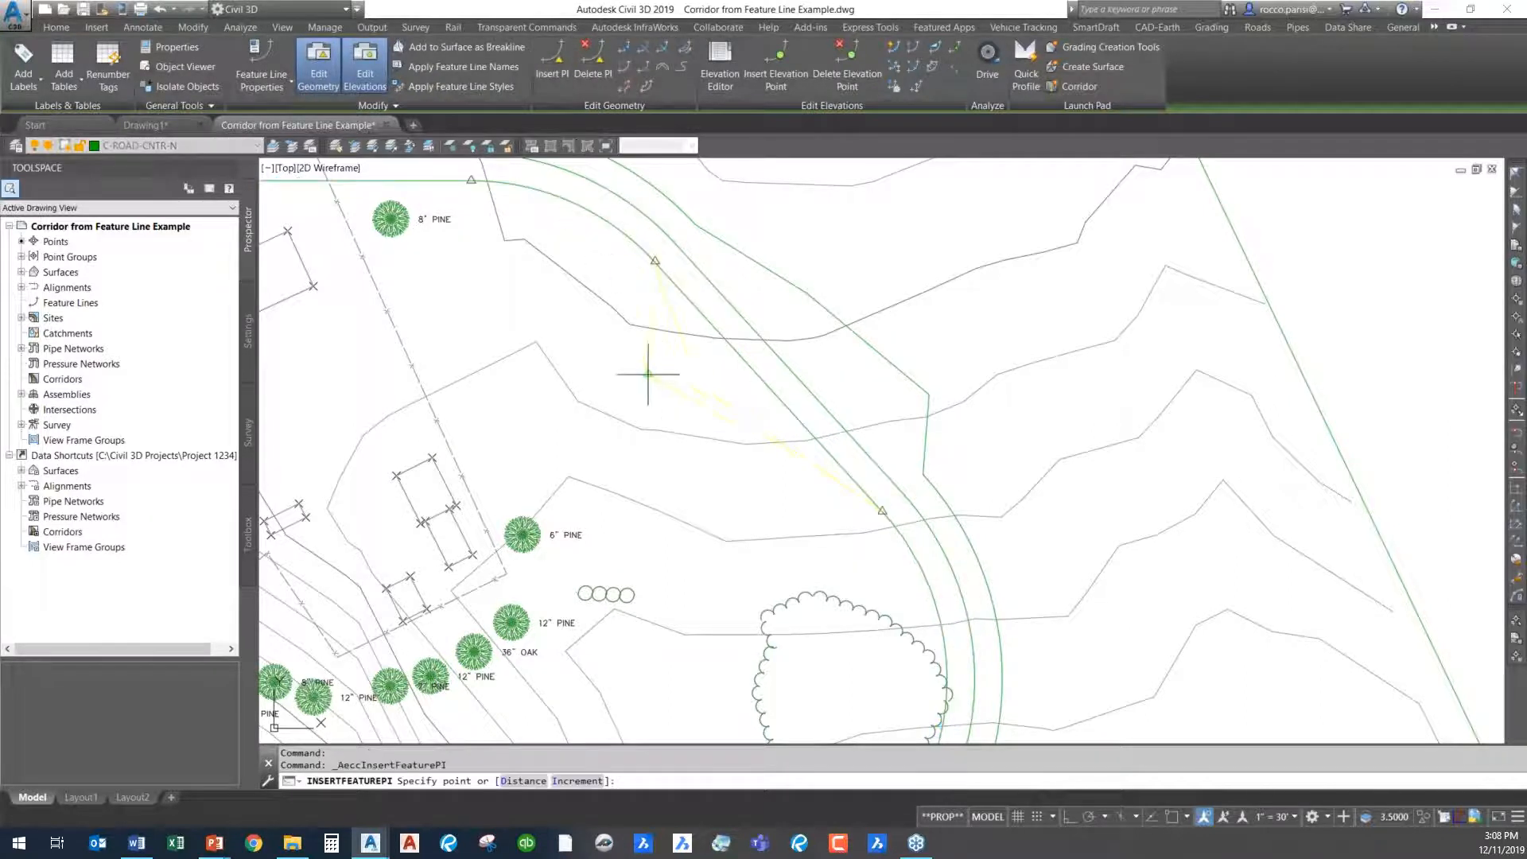
{"action": "left_click", "coordinate": [643, 312]}
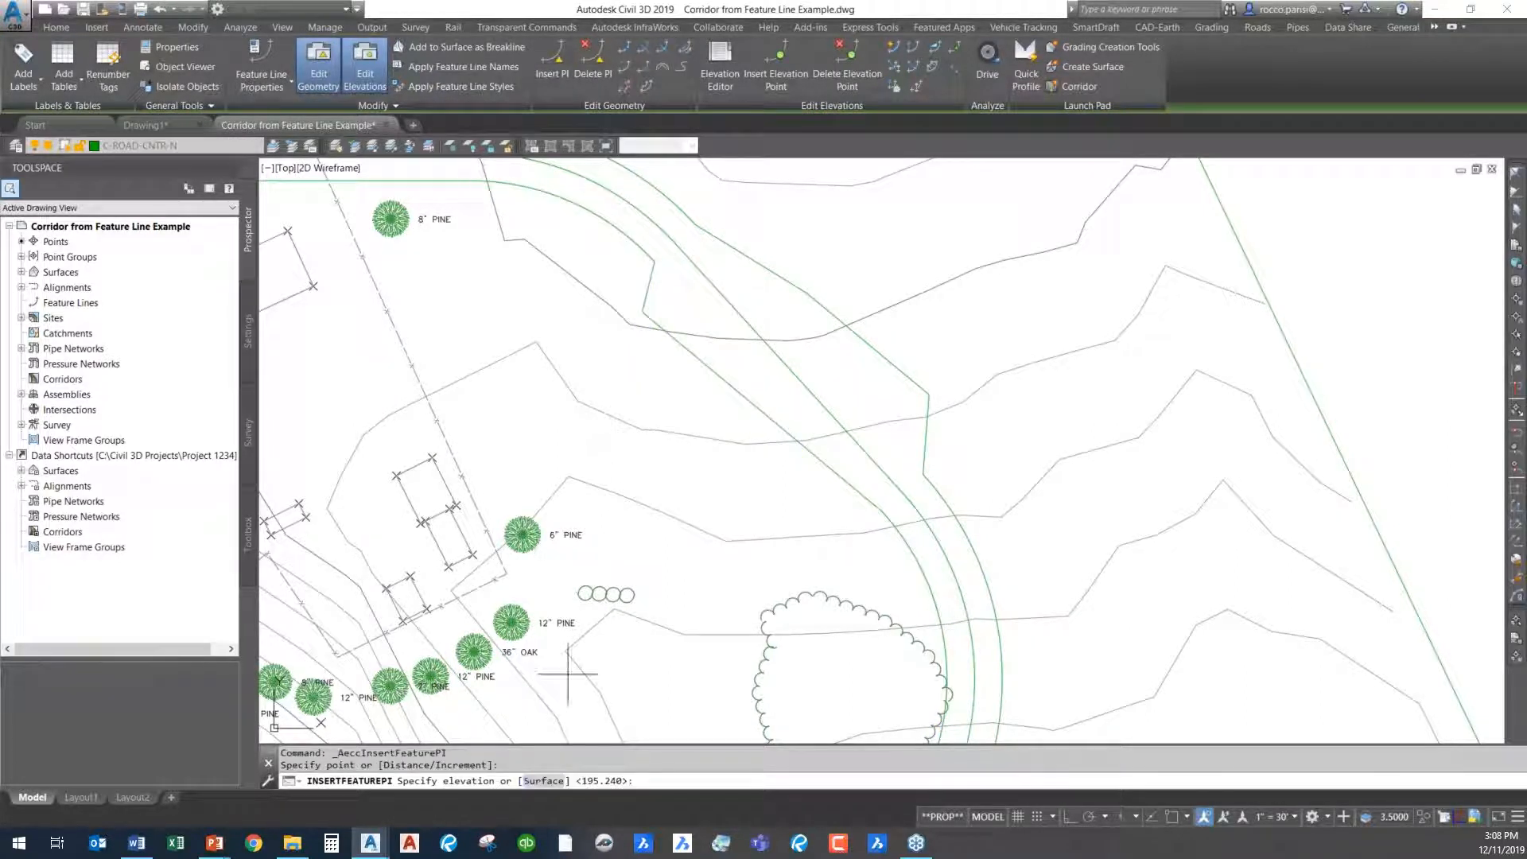
{"action": "left_click", "coordinate": [542, 780]}
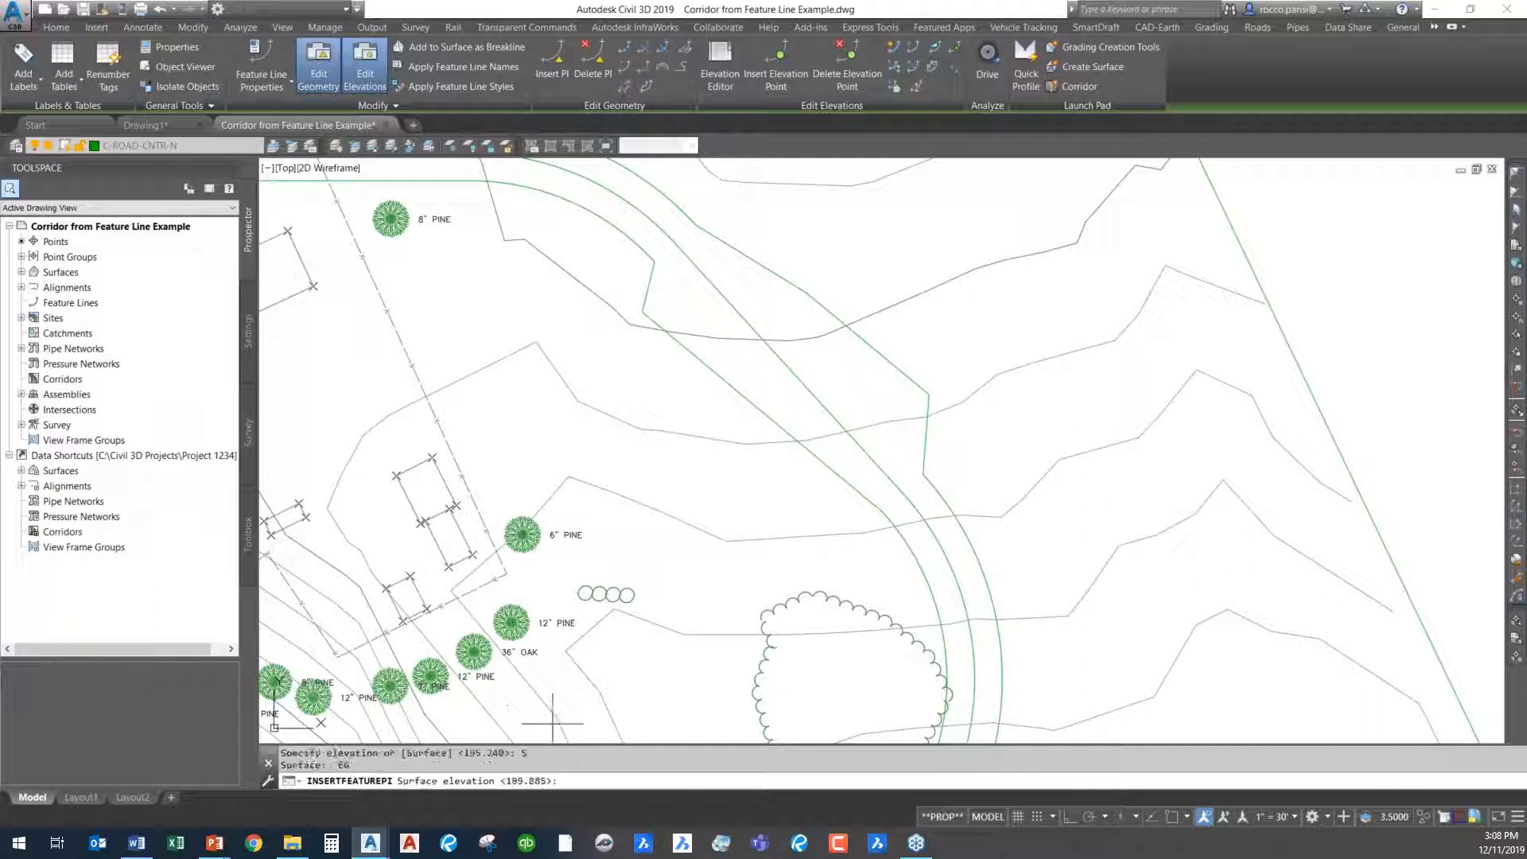
{"action": "key", "text": "Return"}
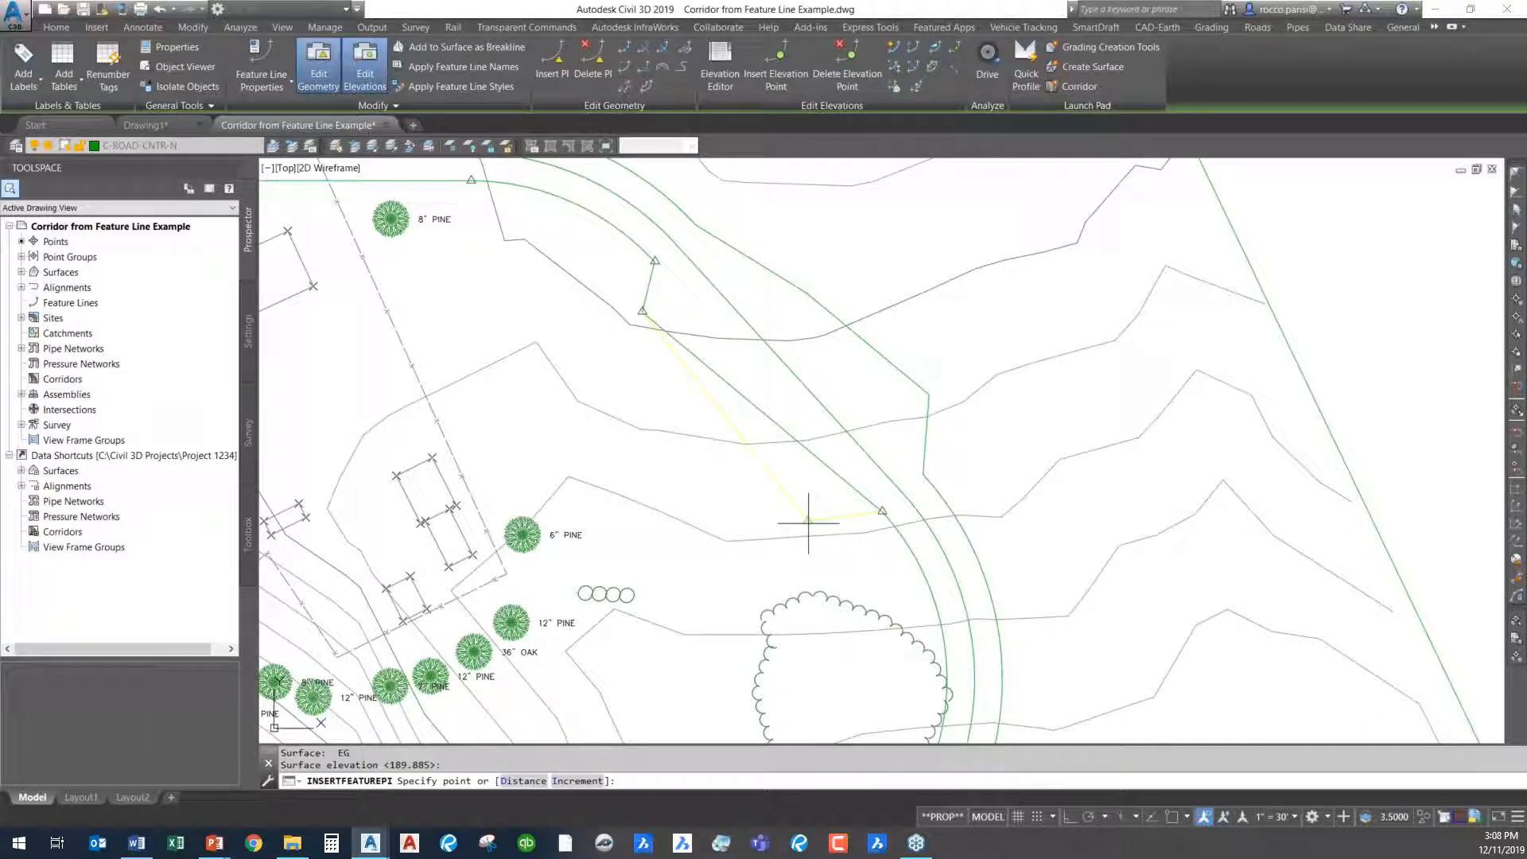
- Add a second PI farther along the inner offset feature line, just before the next curve, taking its elevation from surface EG
{"action": "left_click", "coordinate": [832, 533]}
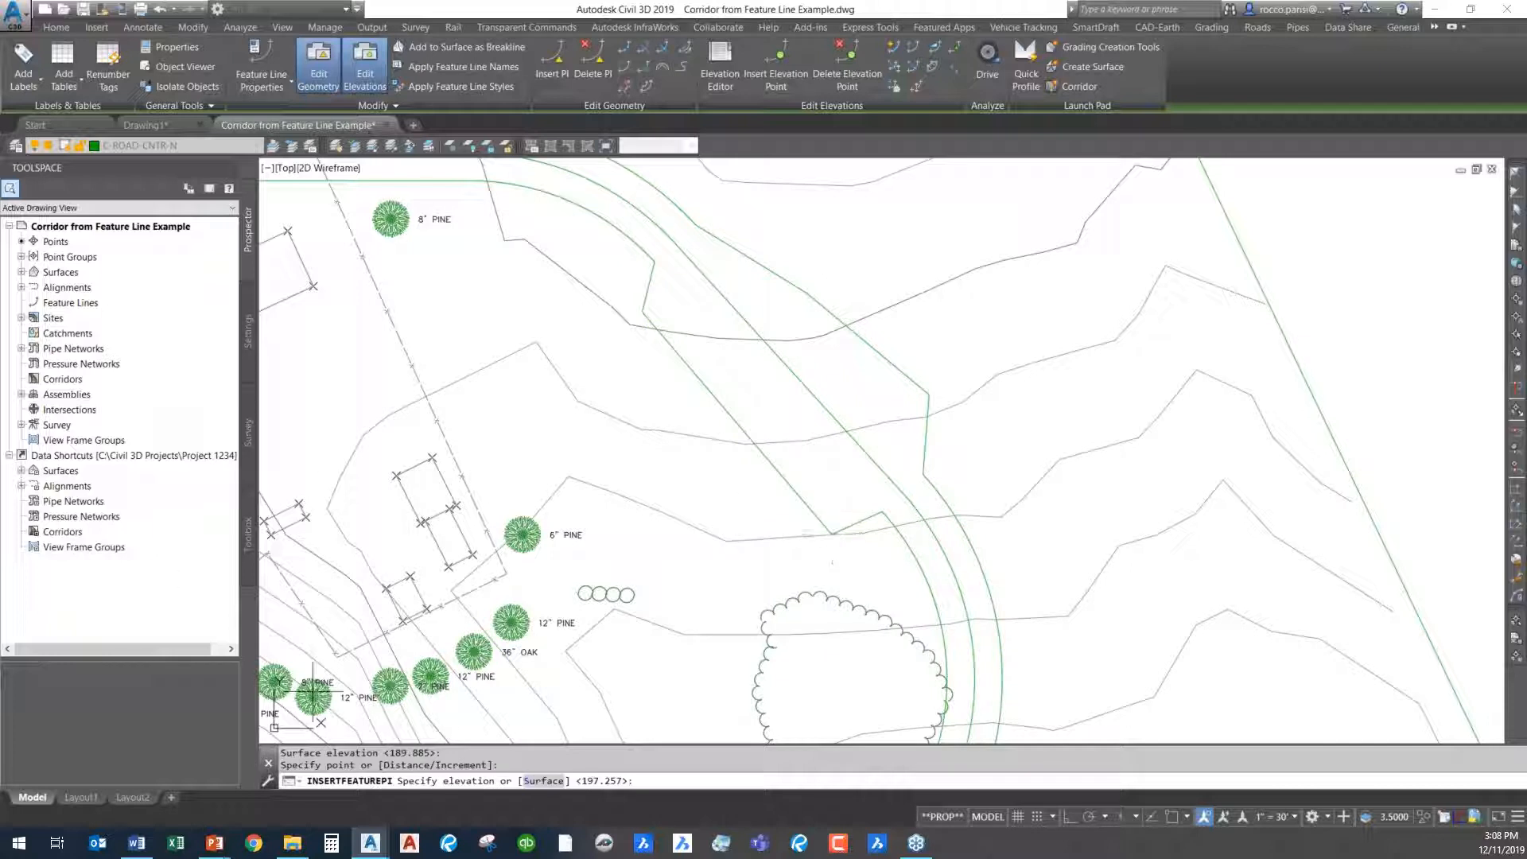
{"action": "type", "text": "S"}
{"action": "key", "text": "Return"}
{"action": "key", "text": "Return"}
{"action": "key", "text": "Return"}
{"action": "key", "text": "Escape"}
{"action": "scroll", "coordinate": [610, 442], "scroll_direction": "down", "scroll_amount": 5}
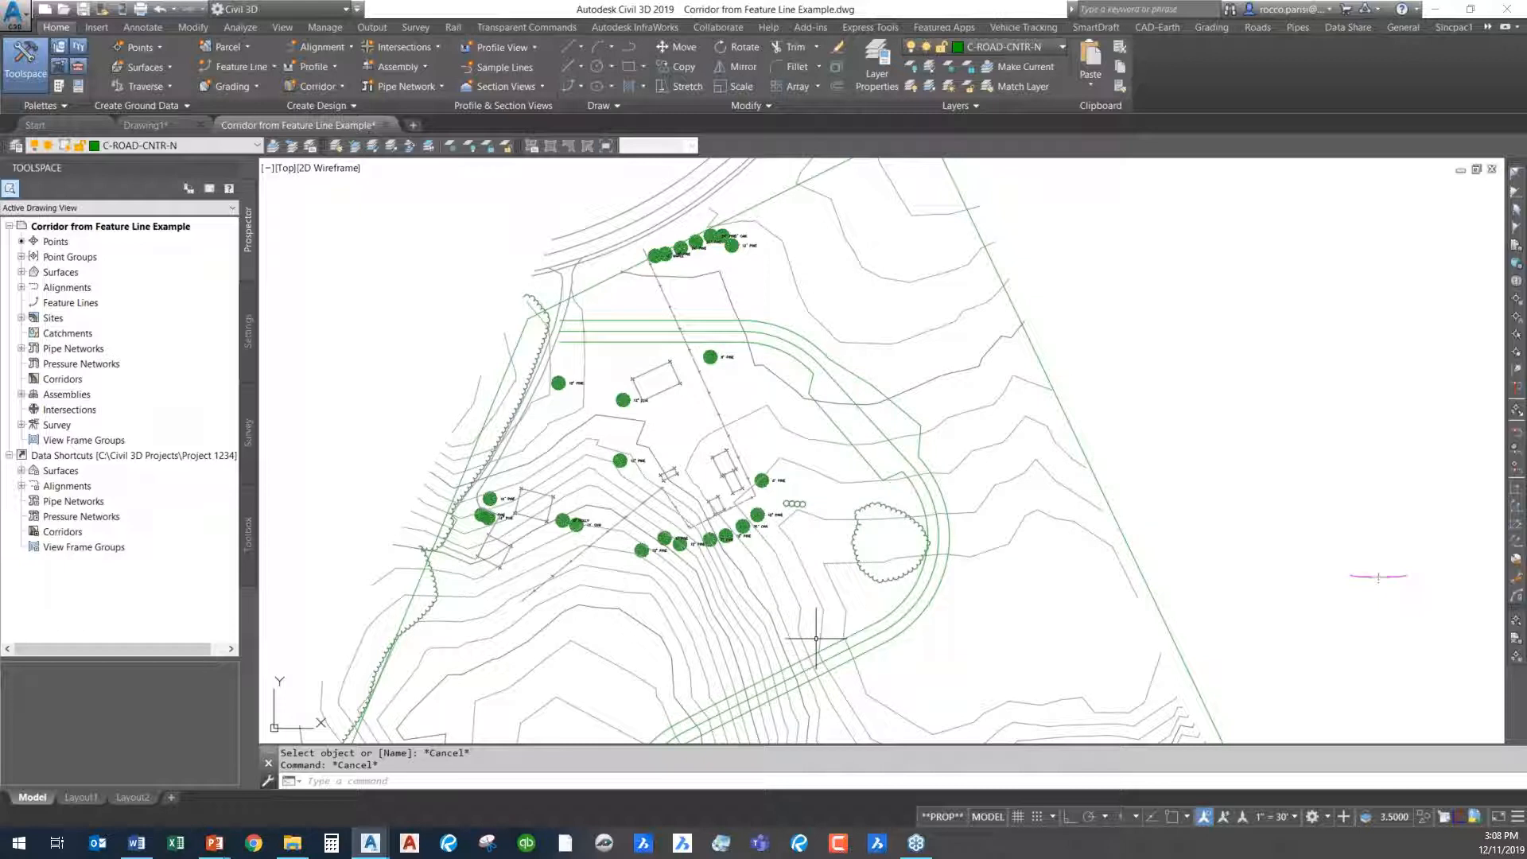
{"action": "scroll", "coordinate": [893, 443], "scroll_direction": "up", "scroll_amount": 5}
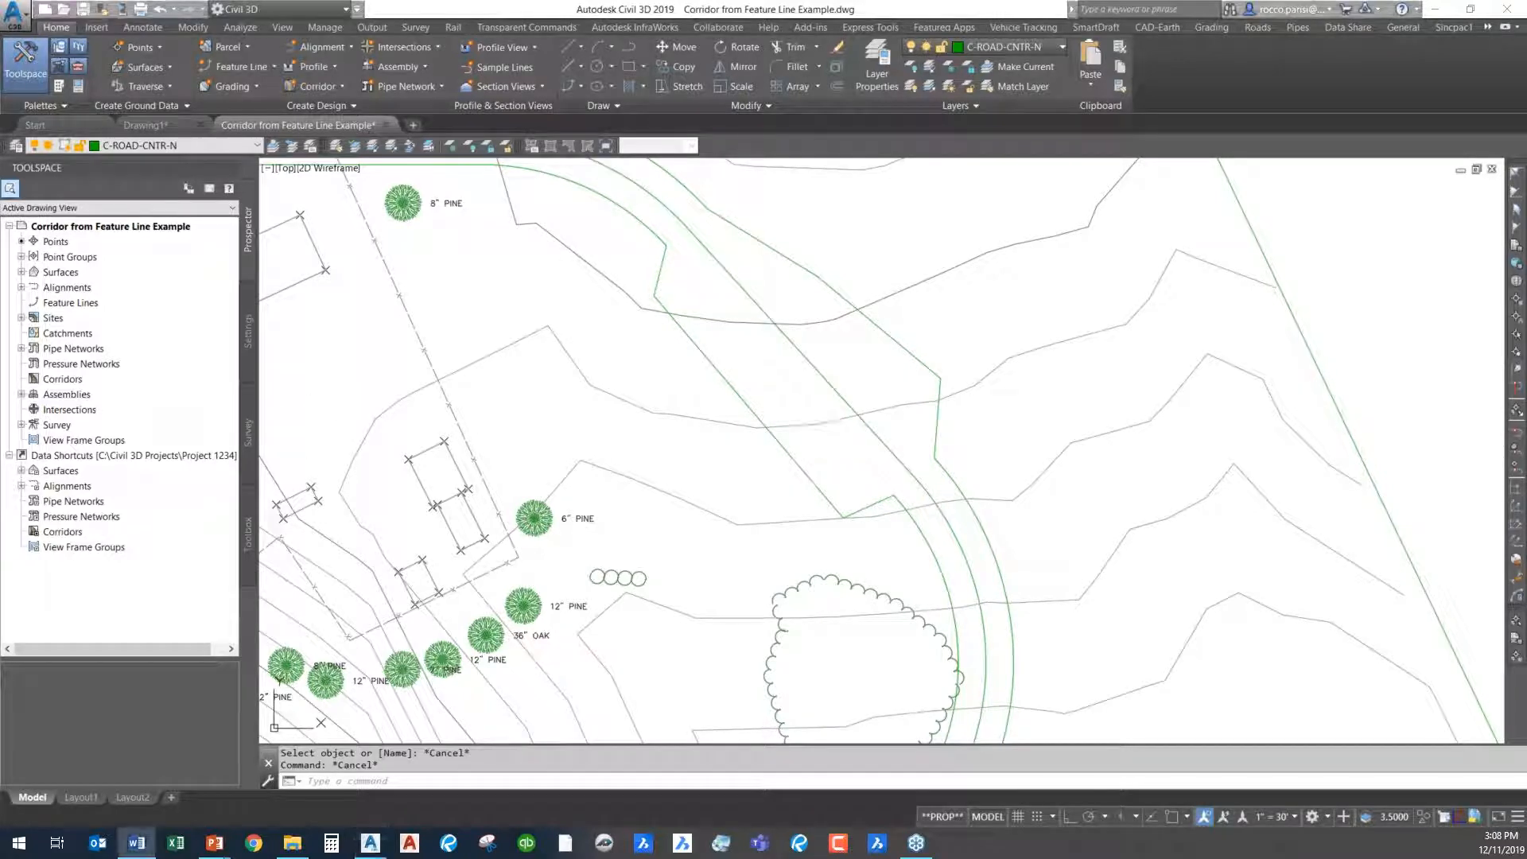
{"action": "scroll", "coordinate": [701, 448], "scroll_direction": "down", "scroll_amount": 6}
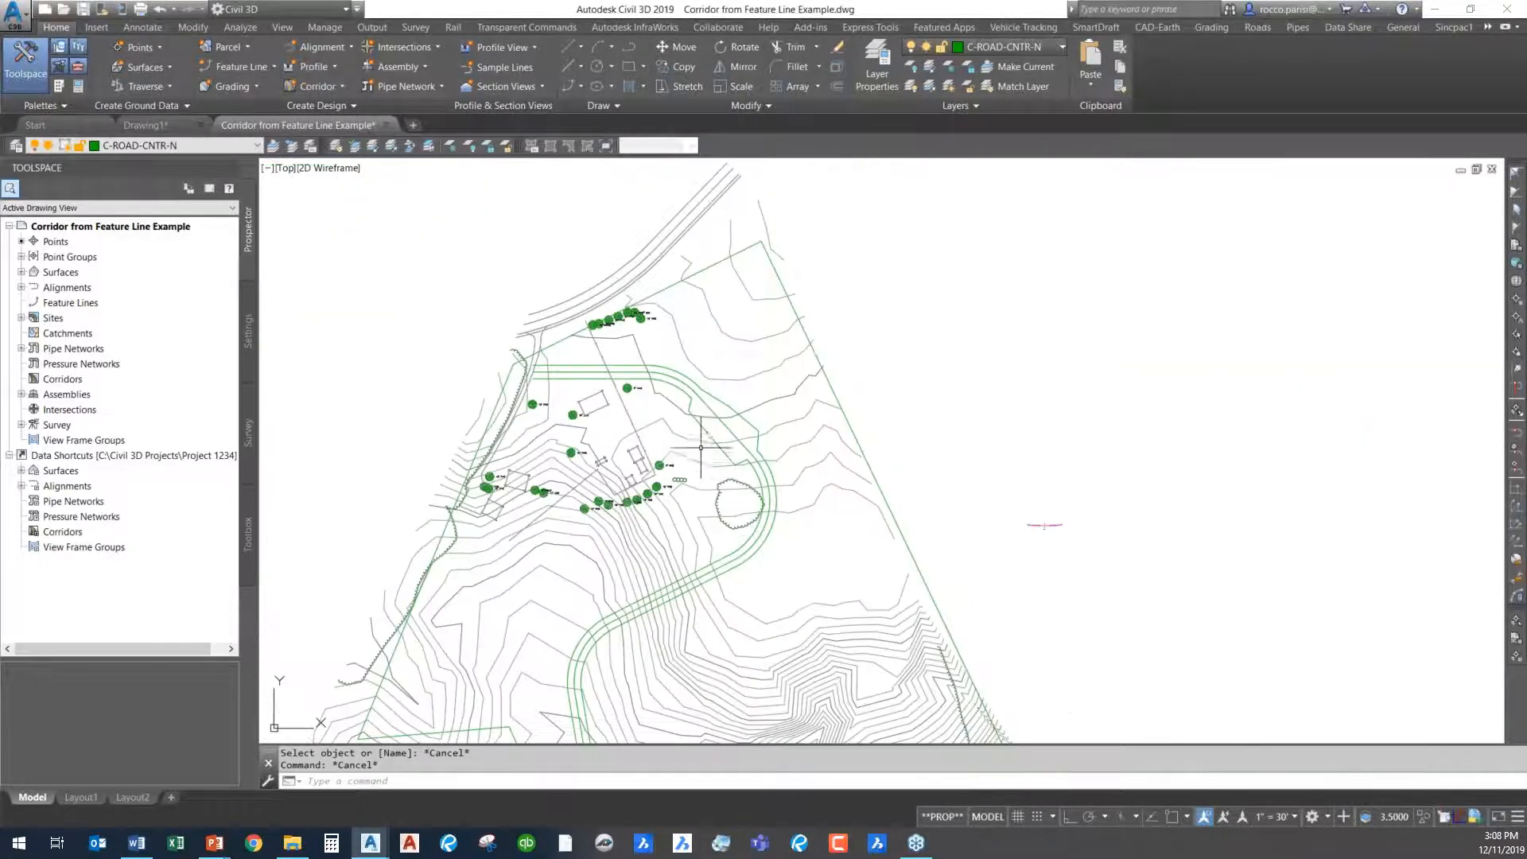
{"action": "scroll", "coordinate": [700, 448], "scroll_direction": "up", "scroll_amount": 2}
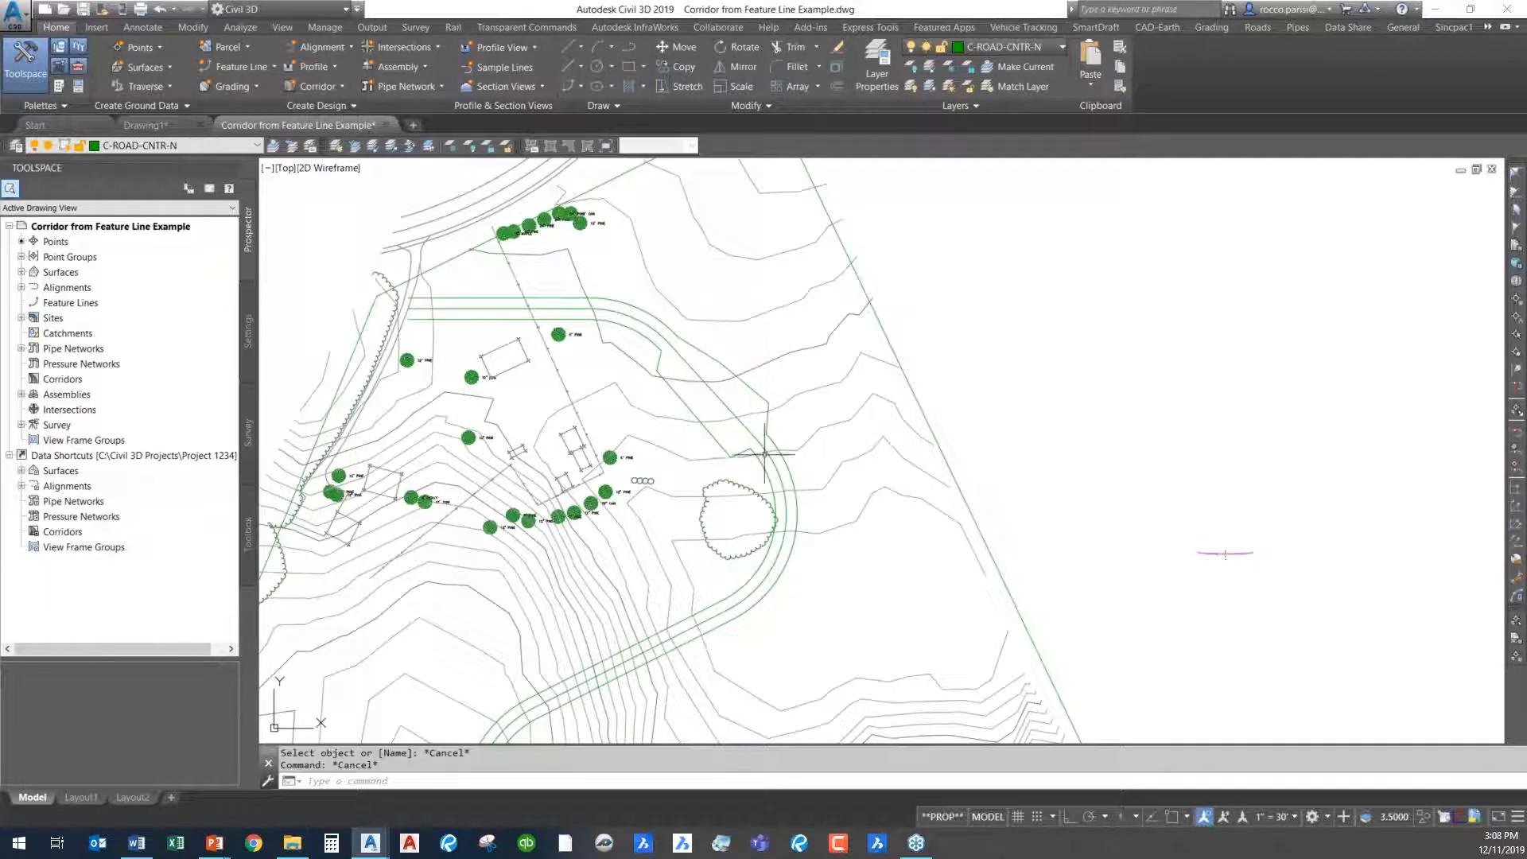
{"action": "key", "text": "Escape"}
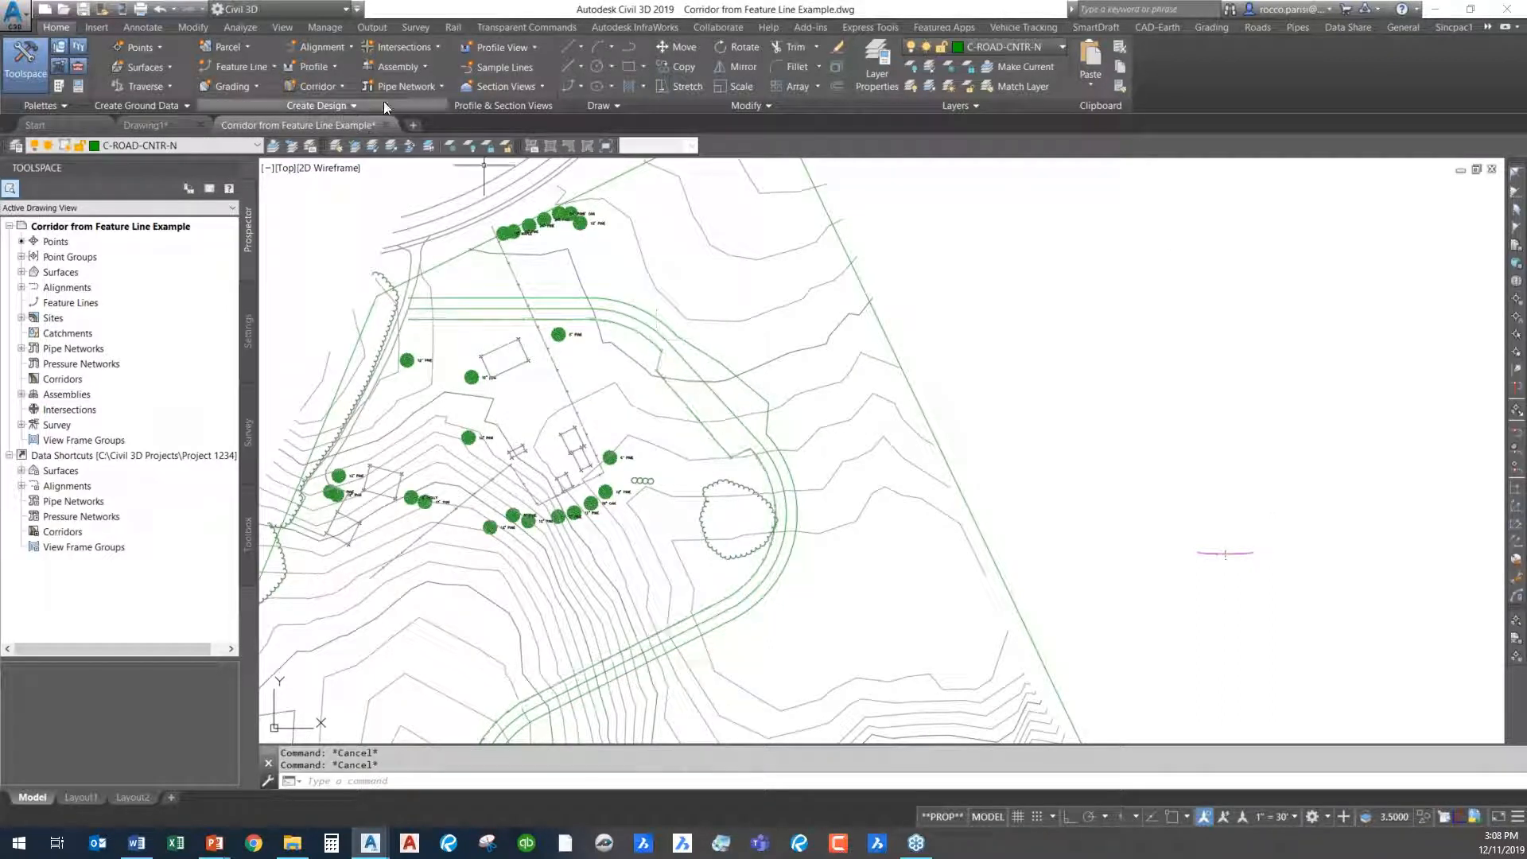
- Start a new corridor with a feature line baseline, using Example Road CL from the Proposed Design site
{"action": "left_click", "coordinate": [332, 86]}
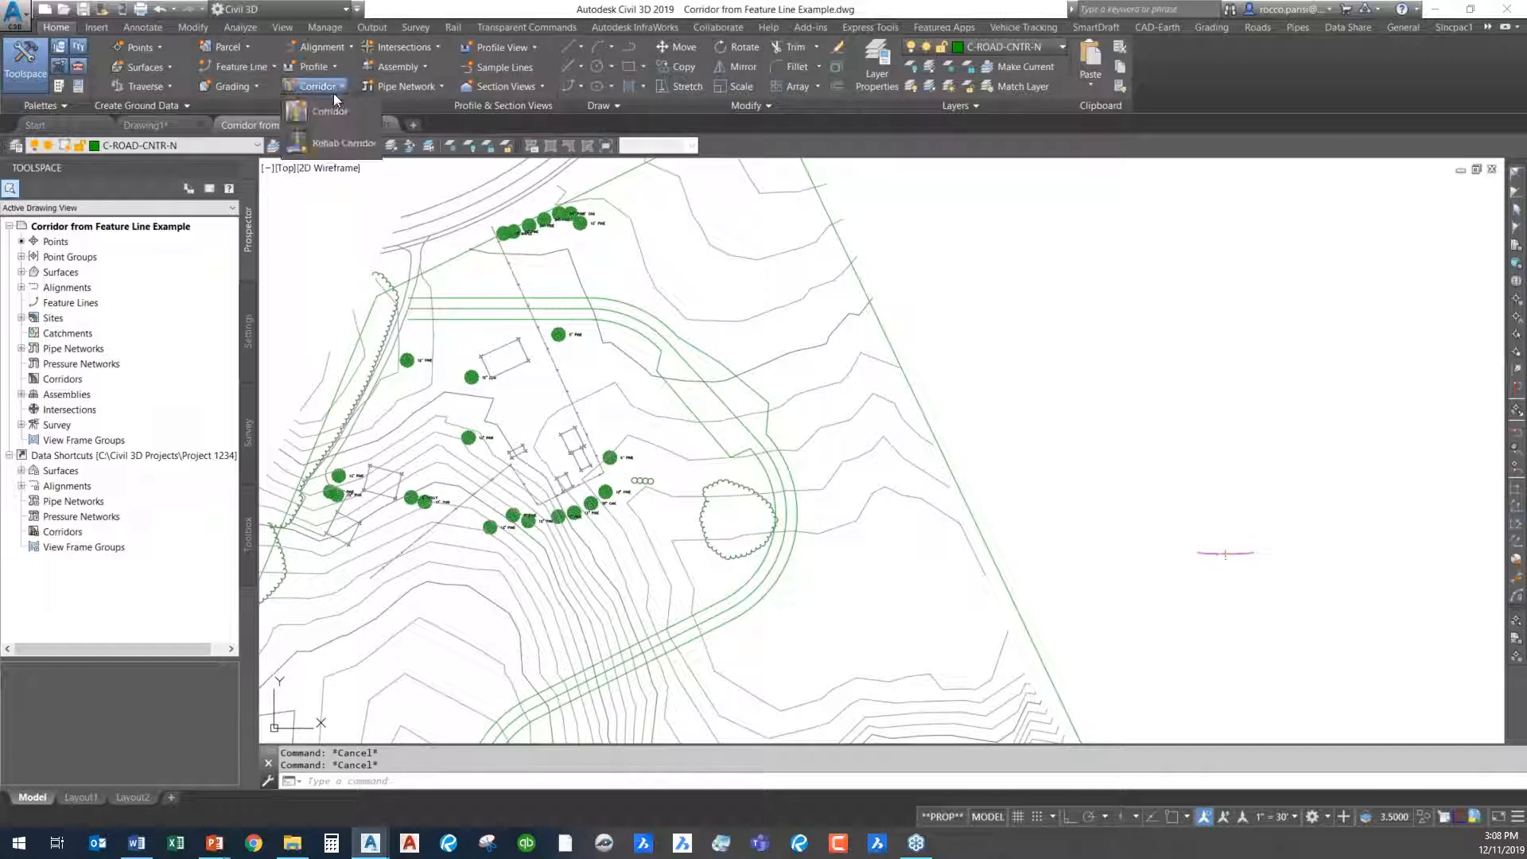
{"action": "left_click", "coordinate": [341, 112]}
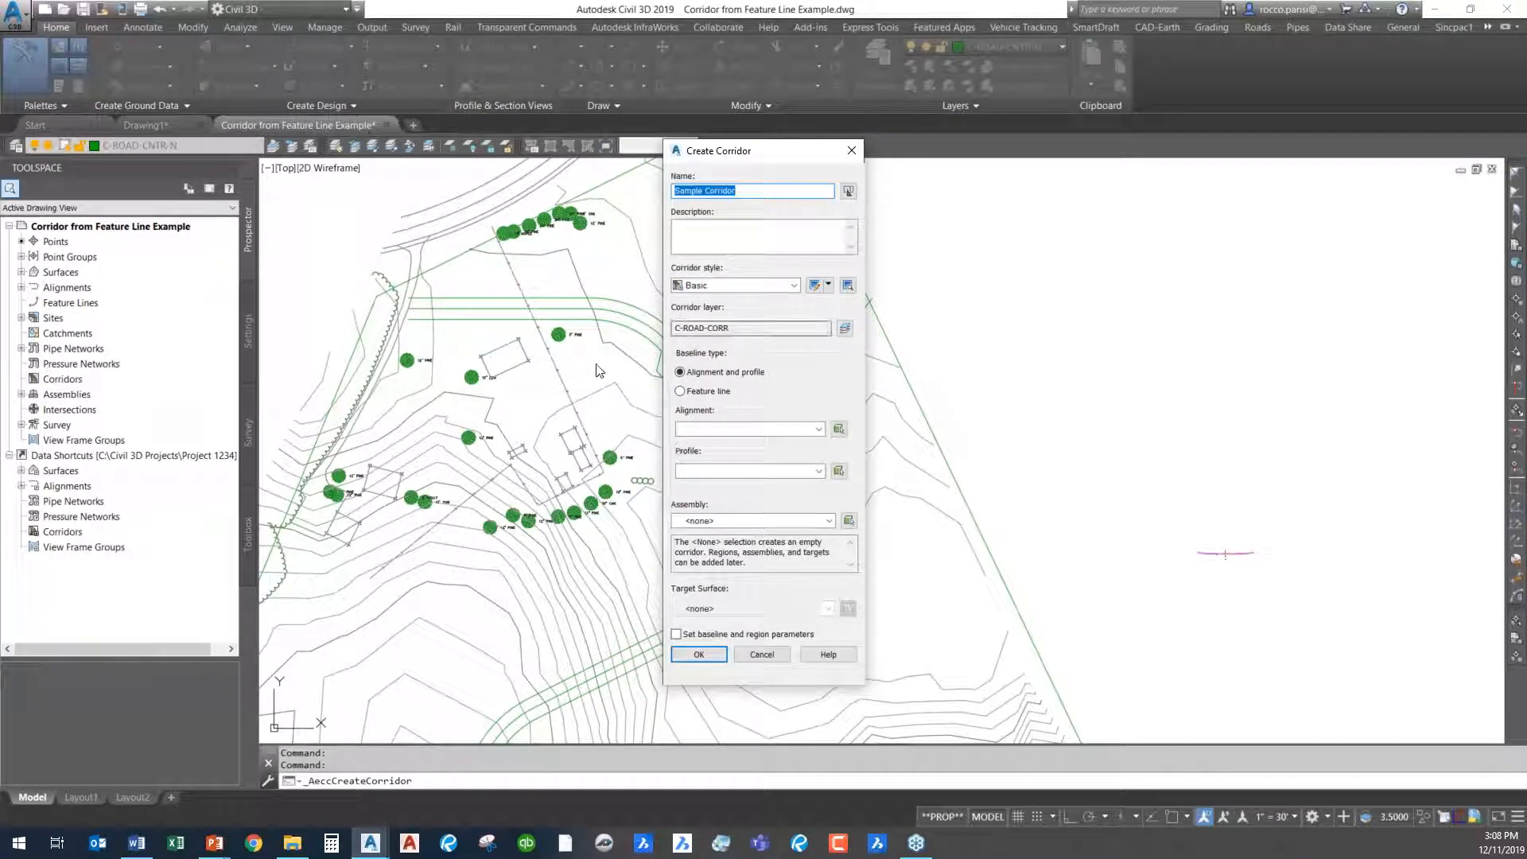
{"action": "left_click", "coordinate": [696, 393]}
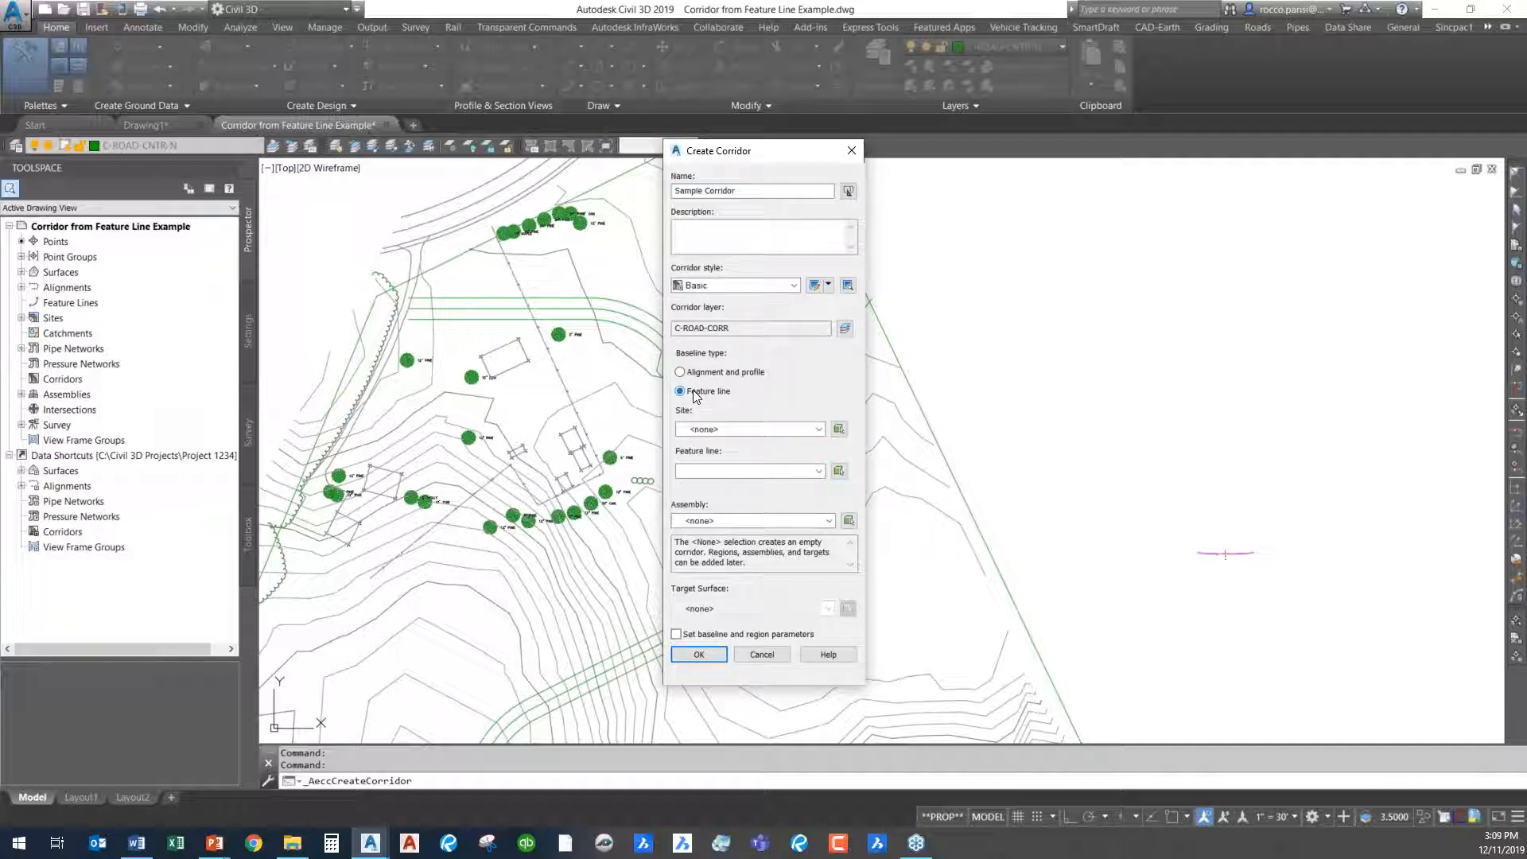
{"action": "left_click_drag", "start_coordinate": [791, 153], "coordinate": [1052, 99]}
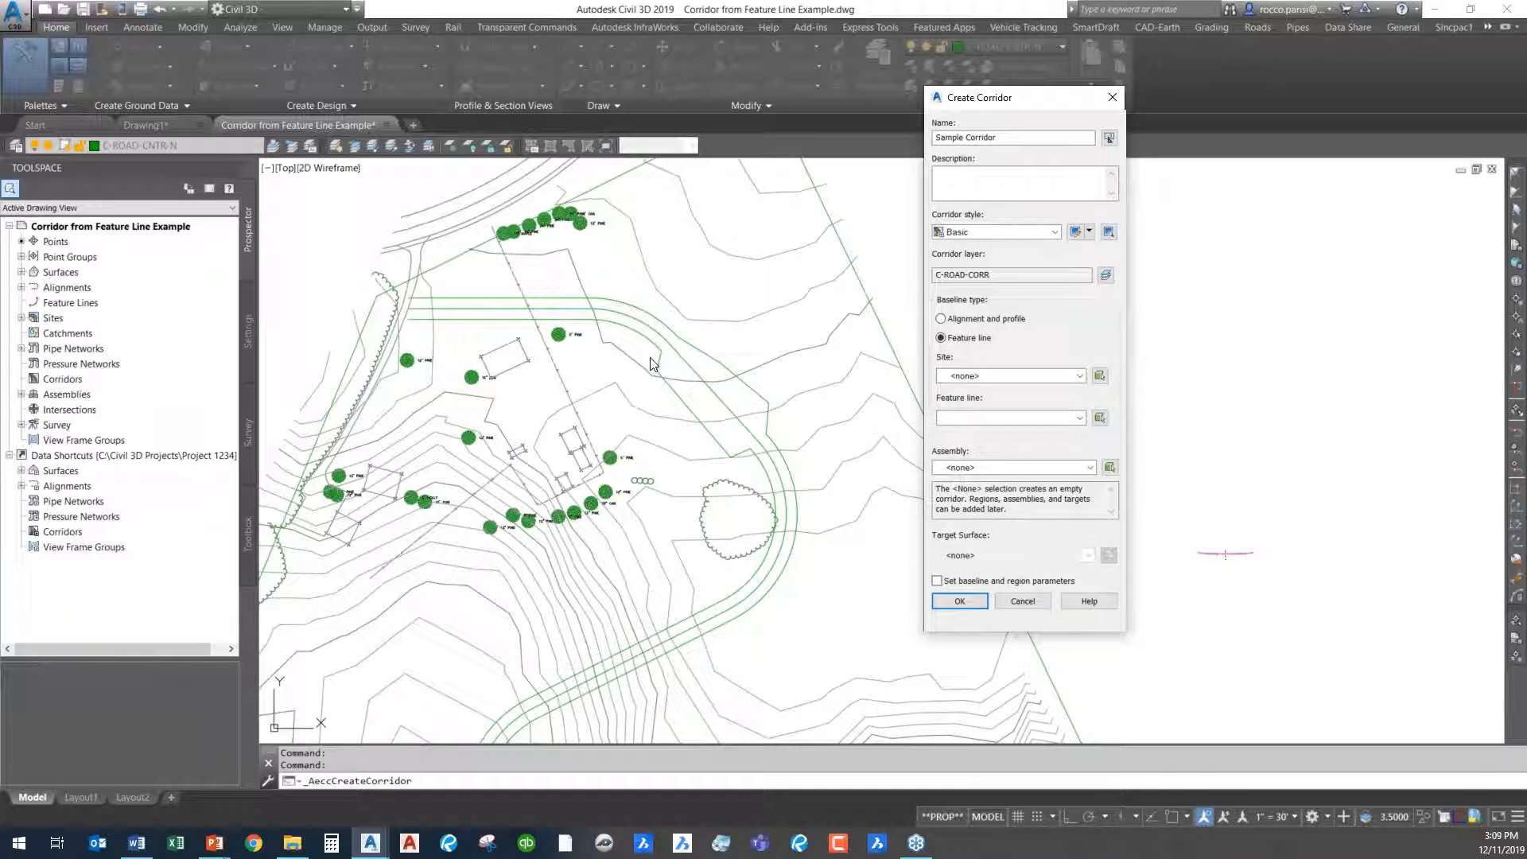
{"action": "left_click", "coordinate": [1033, 376]}
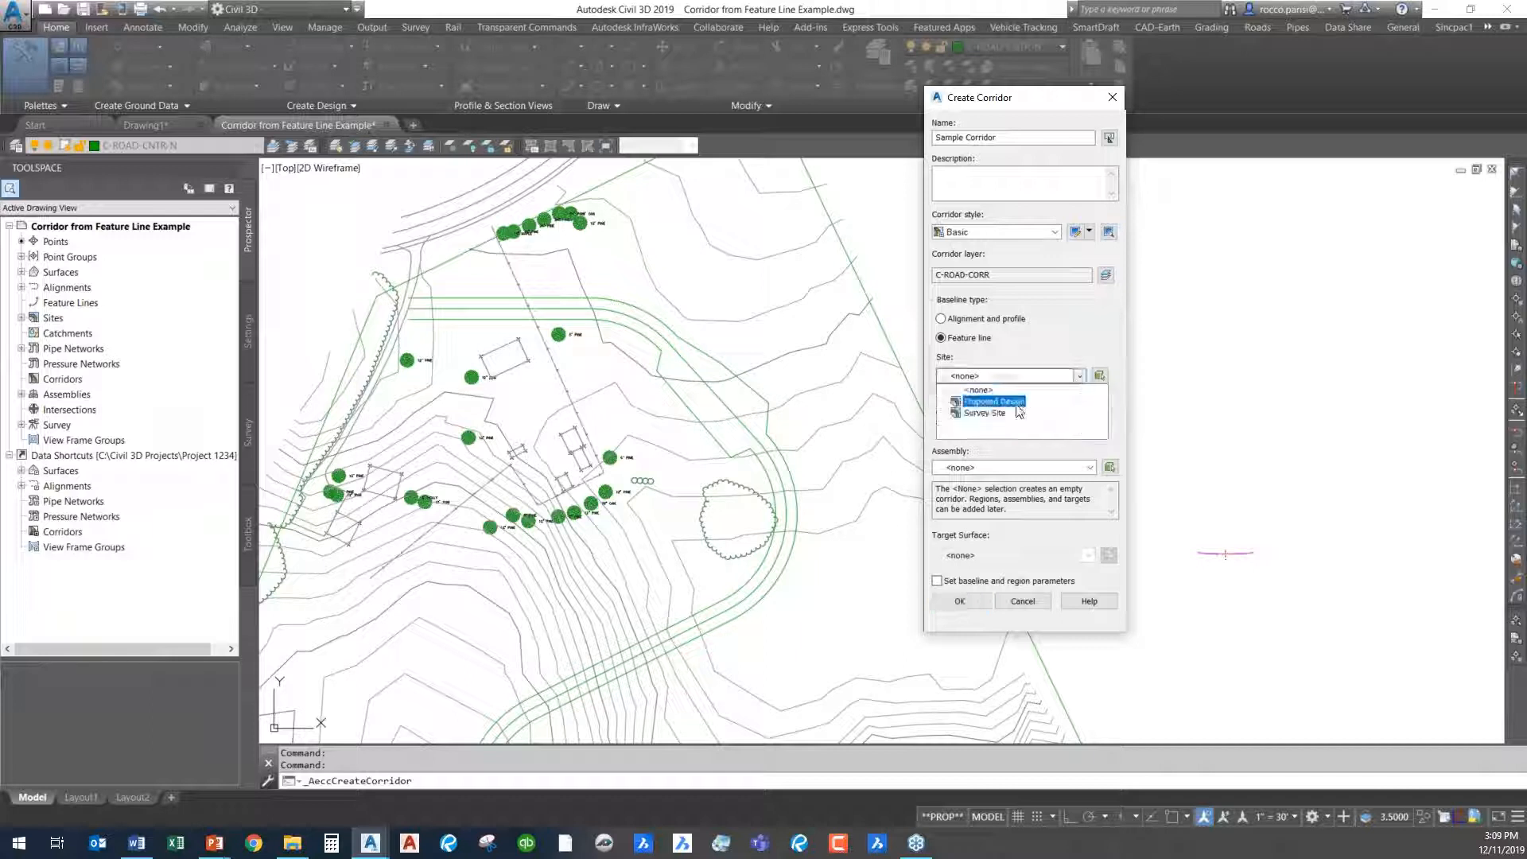
{"action": "left_click", "coordinate": [1007, 406]}
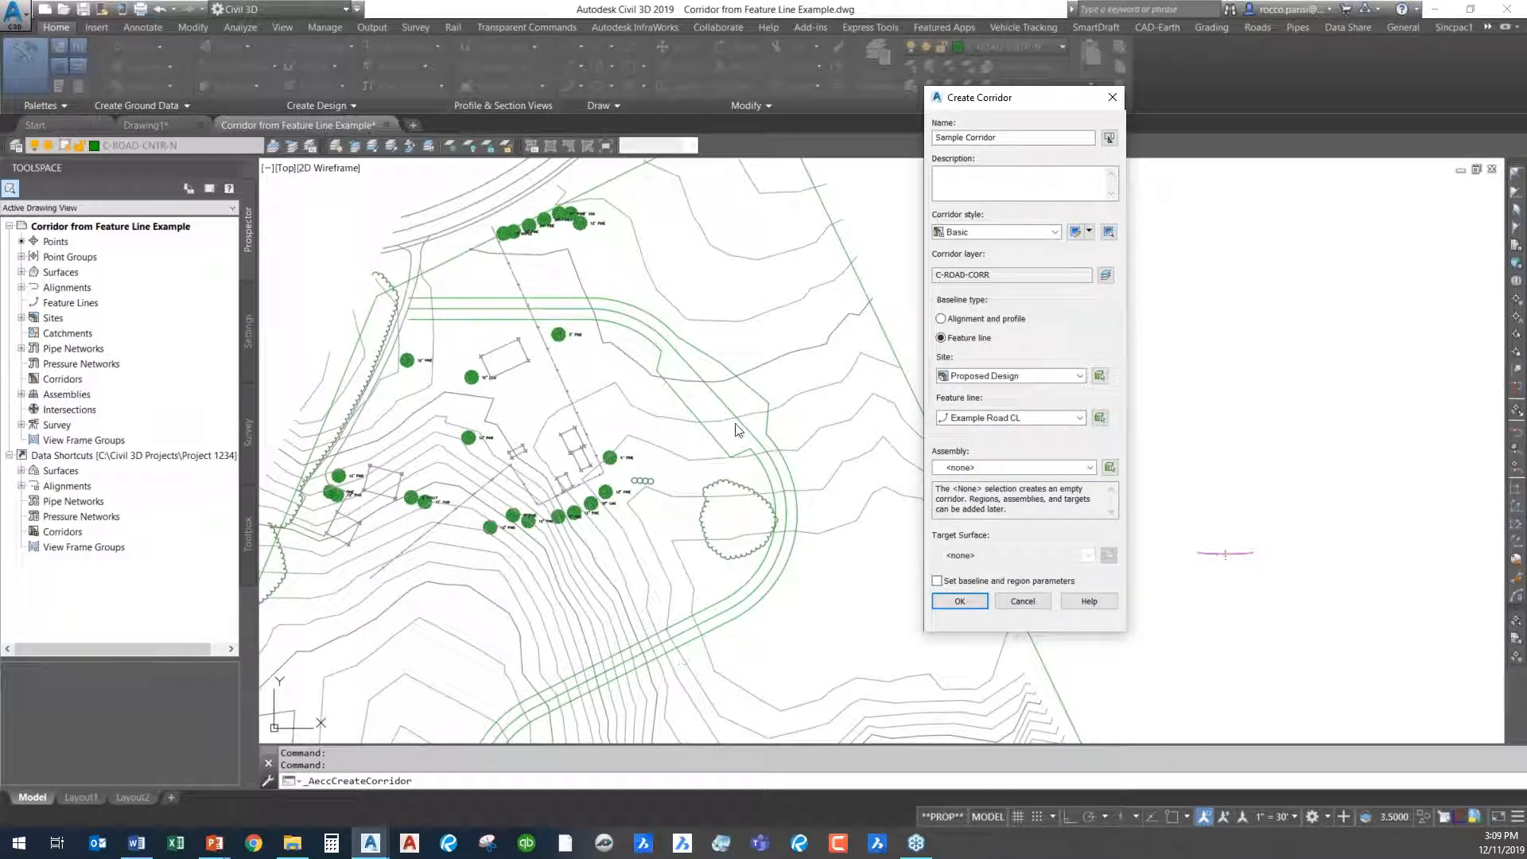
- Assign the "xample Road" assembly to the new corridor and set EG as its target surface
{"action": "left_click", "coordinate": [1089, 467]}
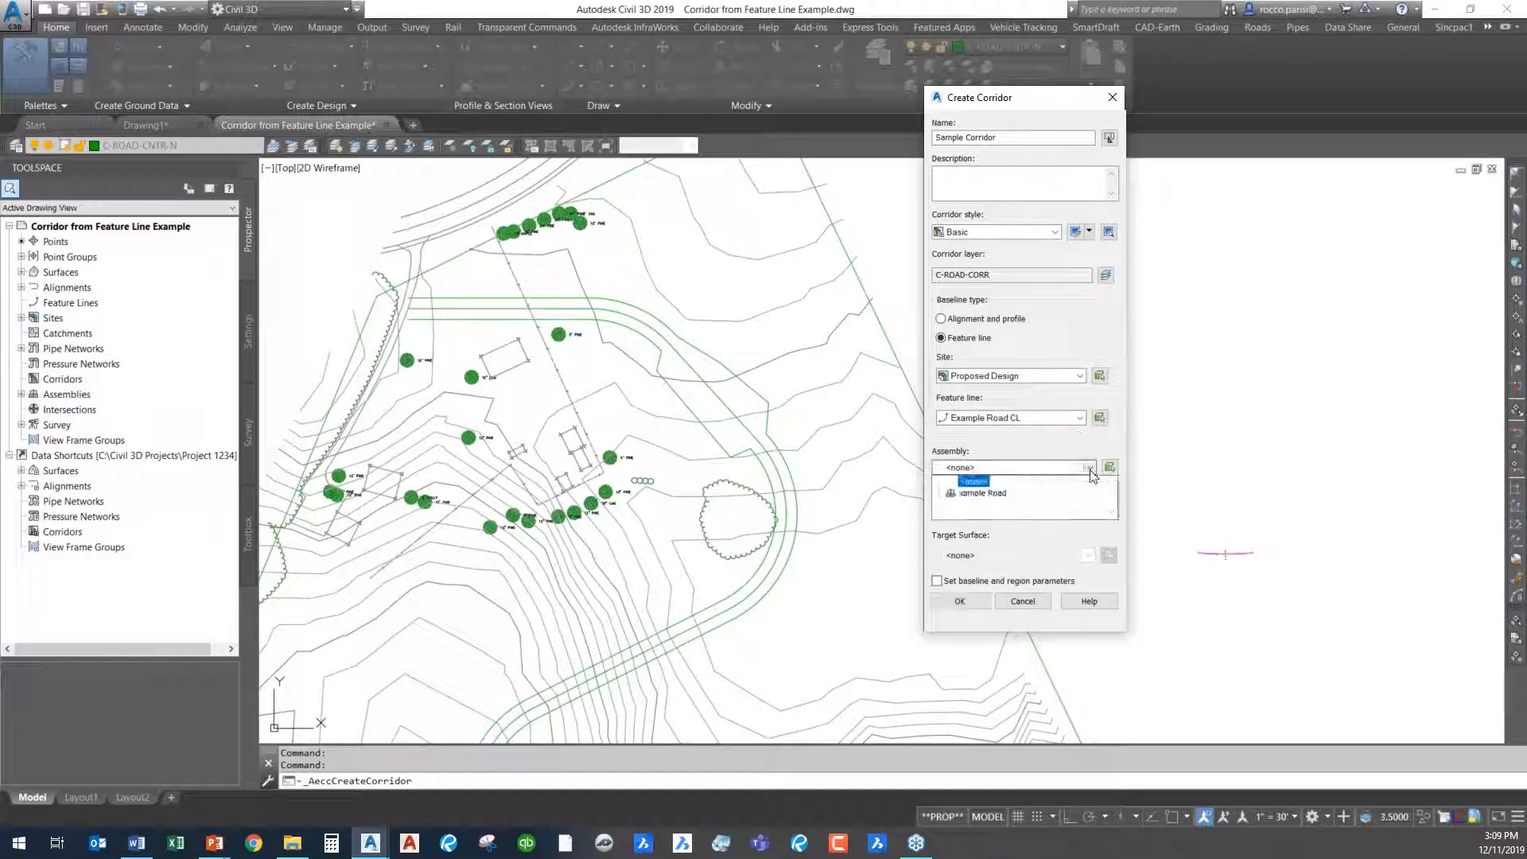
{"action": "left_click", "coordinate": [1029, 494]}
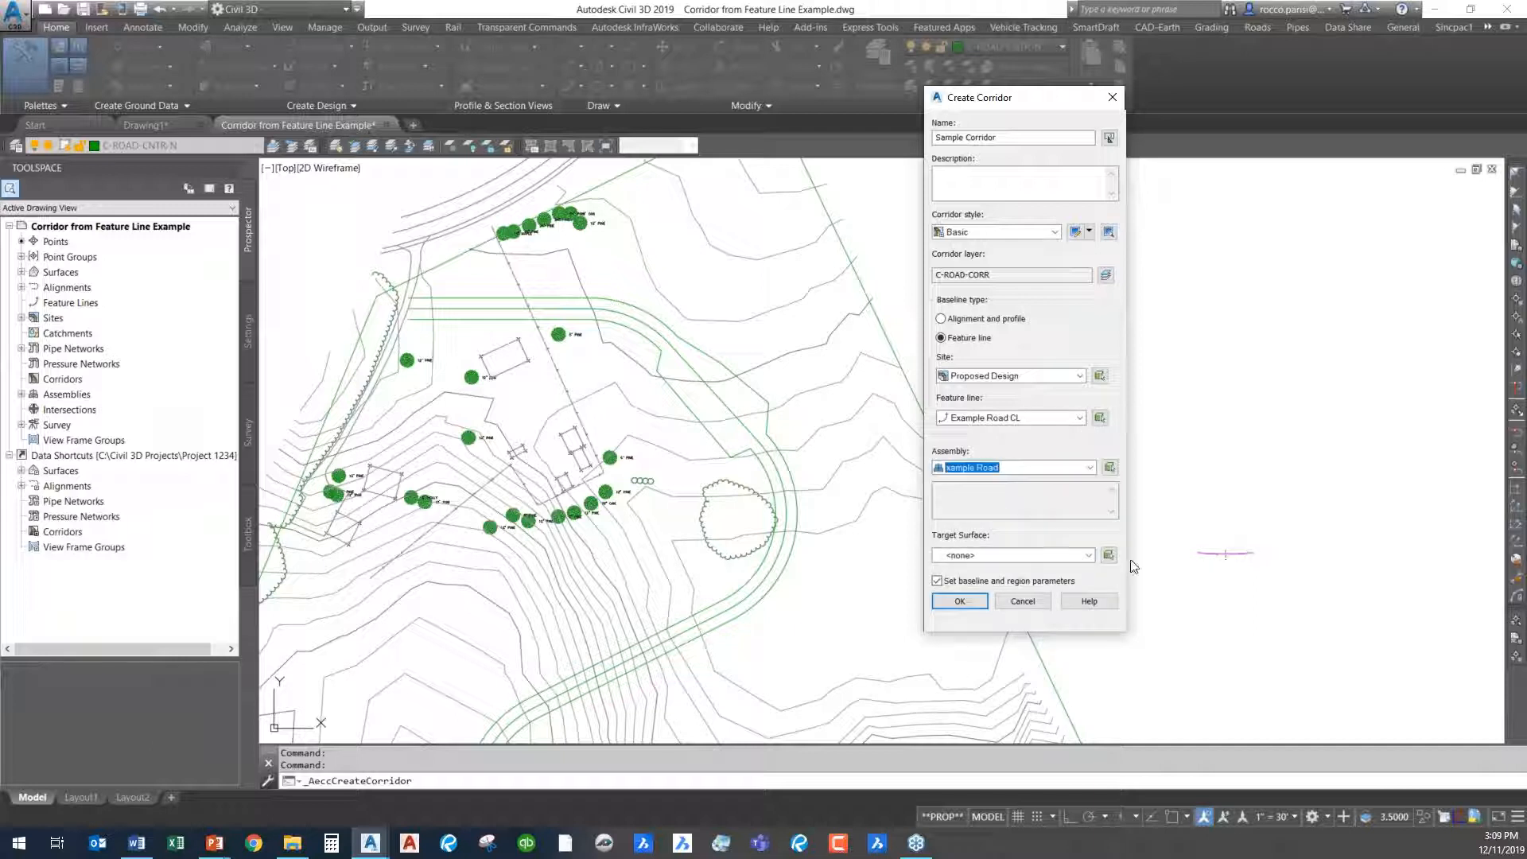
{"action": "left_click", "coordinate": [1087, 555]}
{"action": "left_click", "coordinate": [959, 586]}
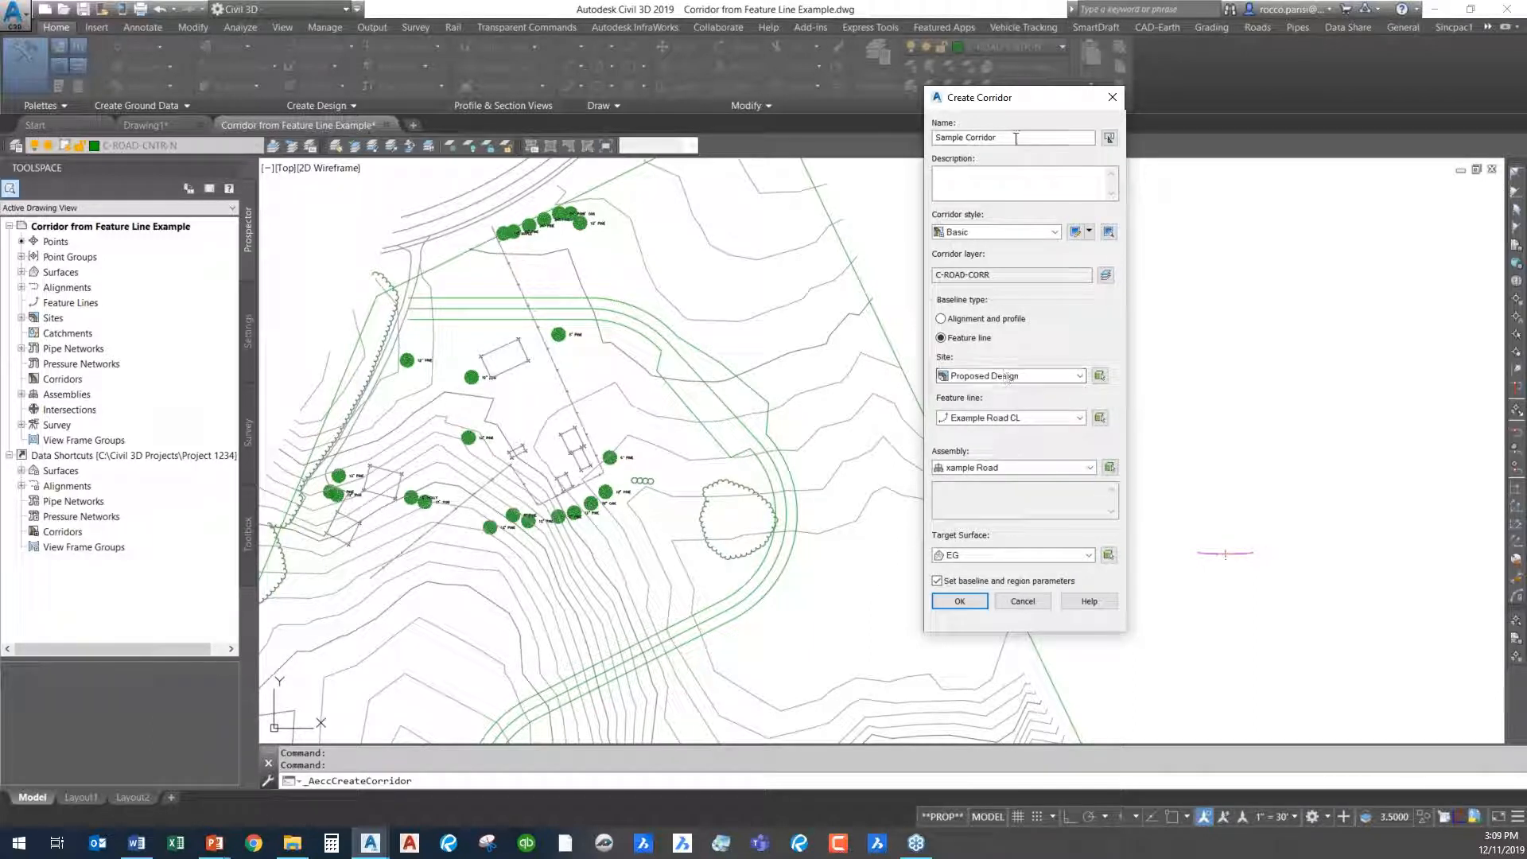
- Name the corridor EXAMPLE CORRIDOR and accept its creation settings to reach the baseline and region parameters
{"action": "left_click_drag", "start_coordinate": [1016, 139], "coordinate": [937, 138]}
{"action": "type", "text": "EXAMPLE CORRIDOR"}
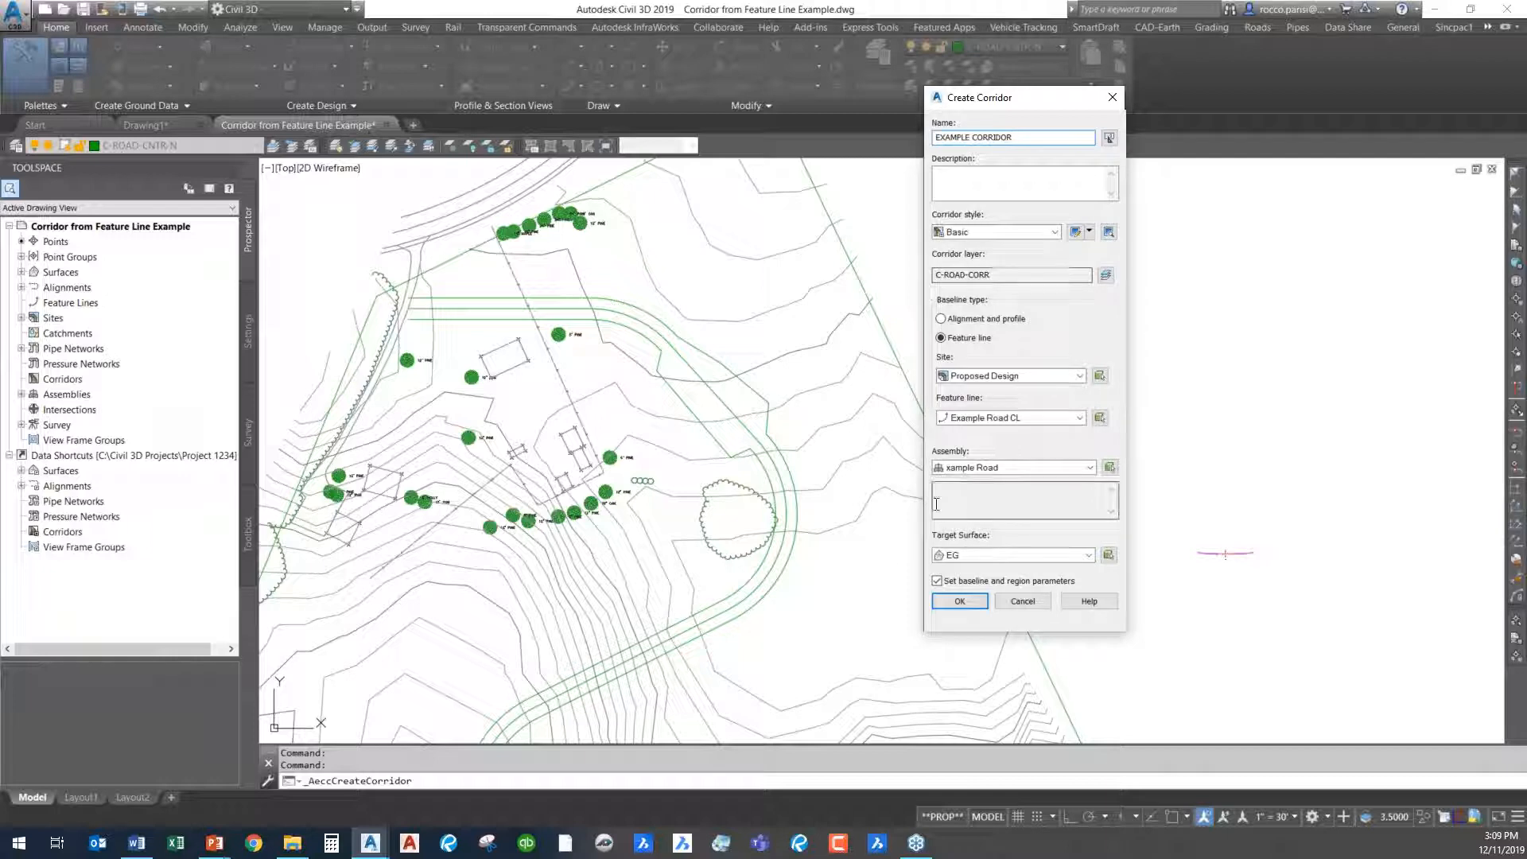
{"action": "left_click", "coordinate": [960, 602]}
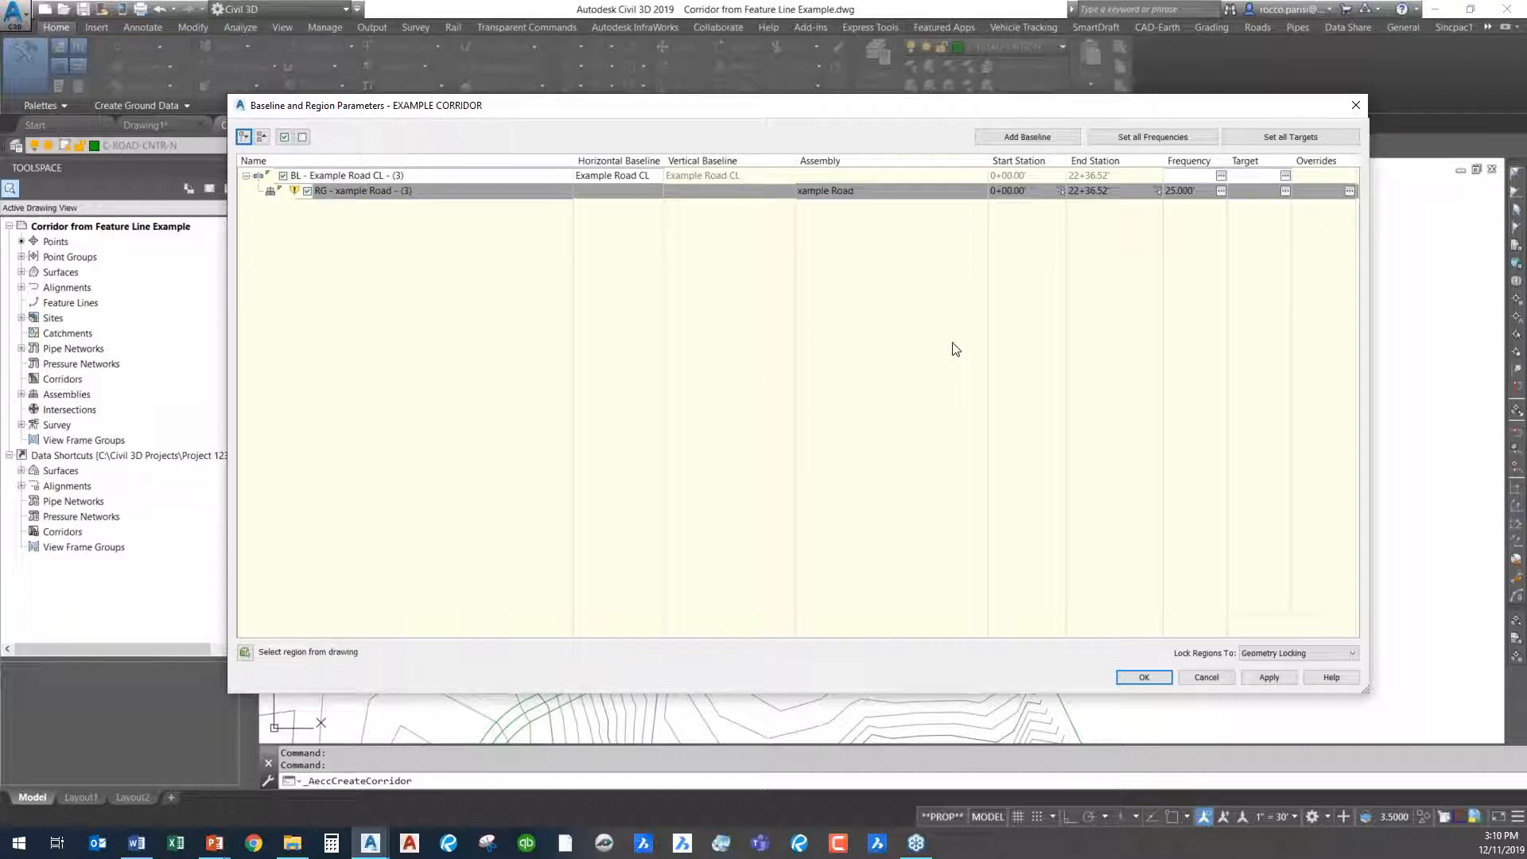
- Set the horizontal baseline assembly frequencies for all regions to 50' along tangents, 5' curve increment and 5' along spirals
{"action": "left_click", "coordinate": [1153, 133]}
{"action": "left_click", "coordinate": [852, 141]}
{"action": "type", "text": "50"}
{"action": "key", "text": "Return"}
{"action": "left_click", "coordinate": [827, 168]}
{"action": "type", "text": "5"}
{"action": "key", "text": "Return"}
{"action": "left_click", "coordinate": [823, 195]}
{"action": "type", "text": "5"}
{"action": "key", "text": "Return"}
- Set the assembly frequency along vertical curves to 5' and apply the frequency settings
{"action": "left_click", "coordinate": [819, 249]}
{"action": "type", "text": "5"}
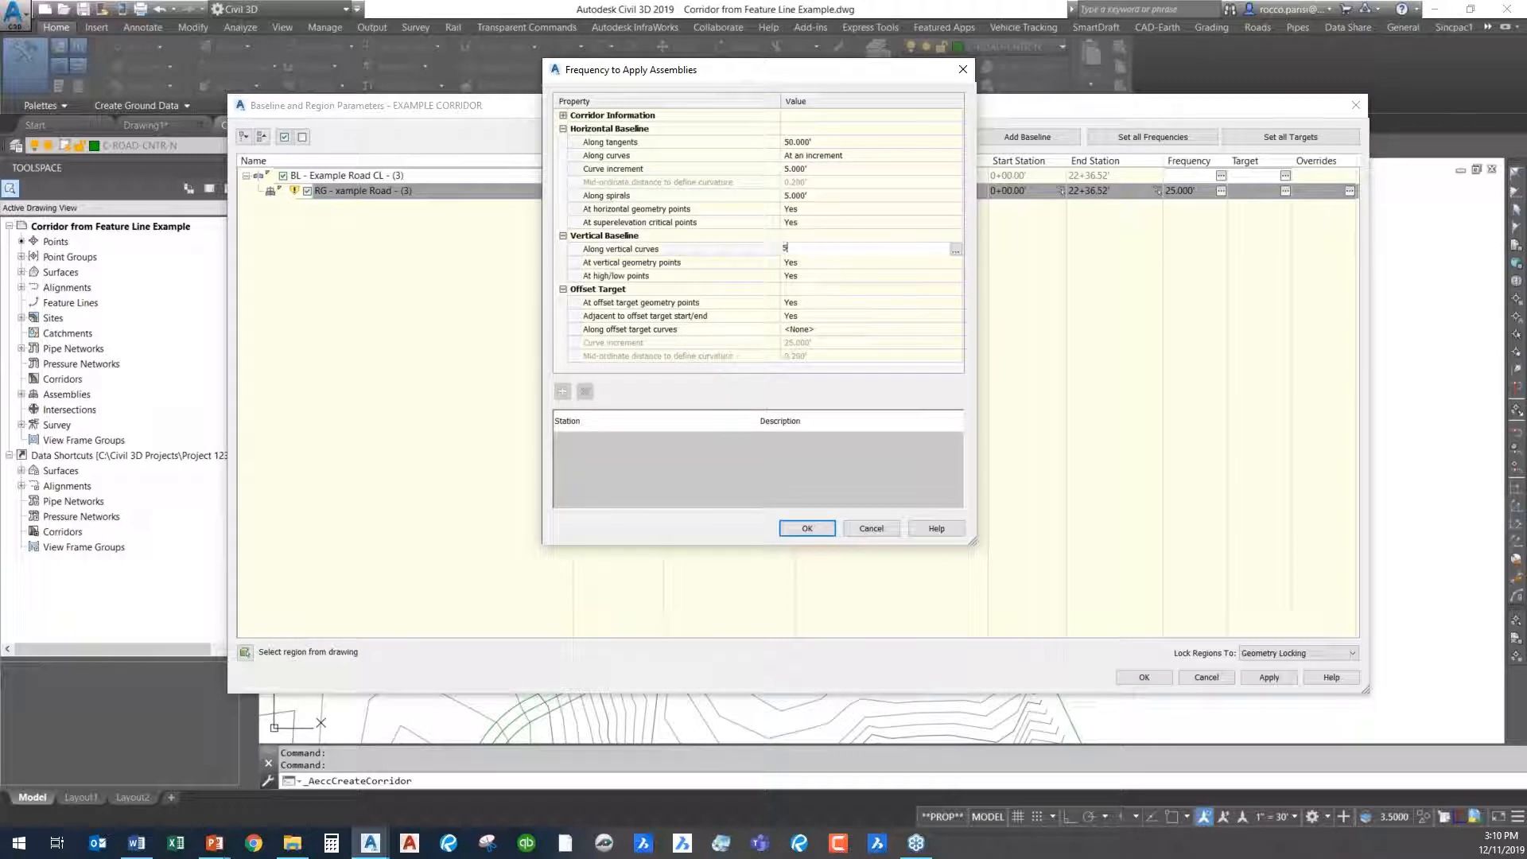
{"action": "key", "text": "Return"}
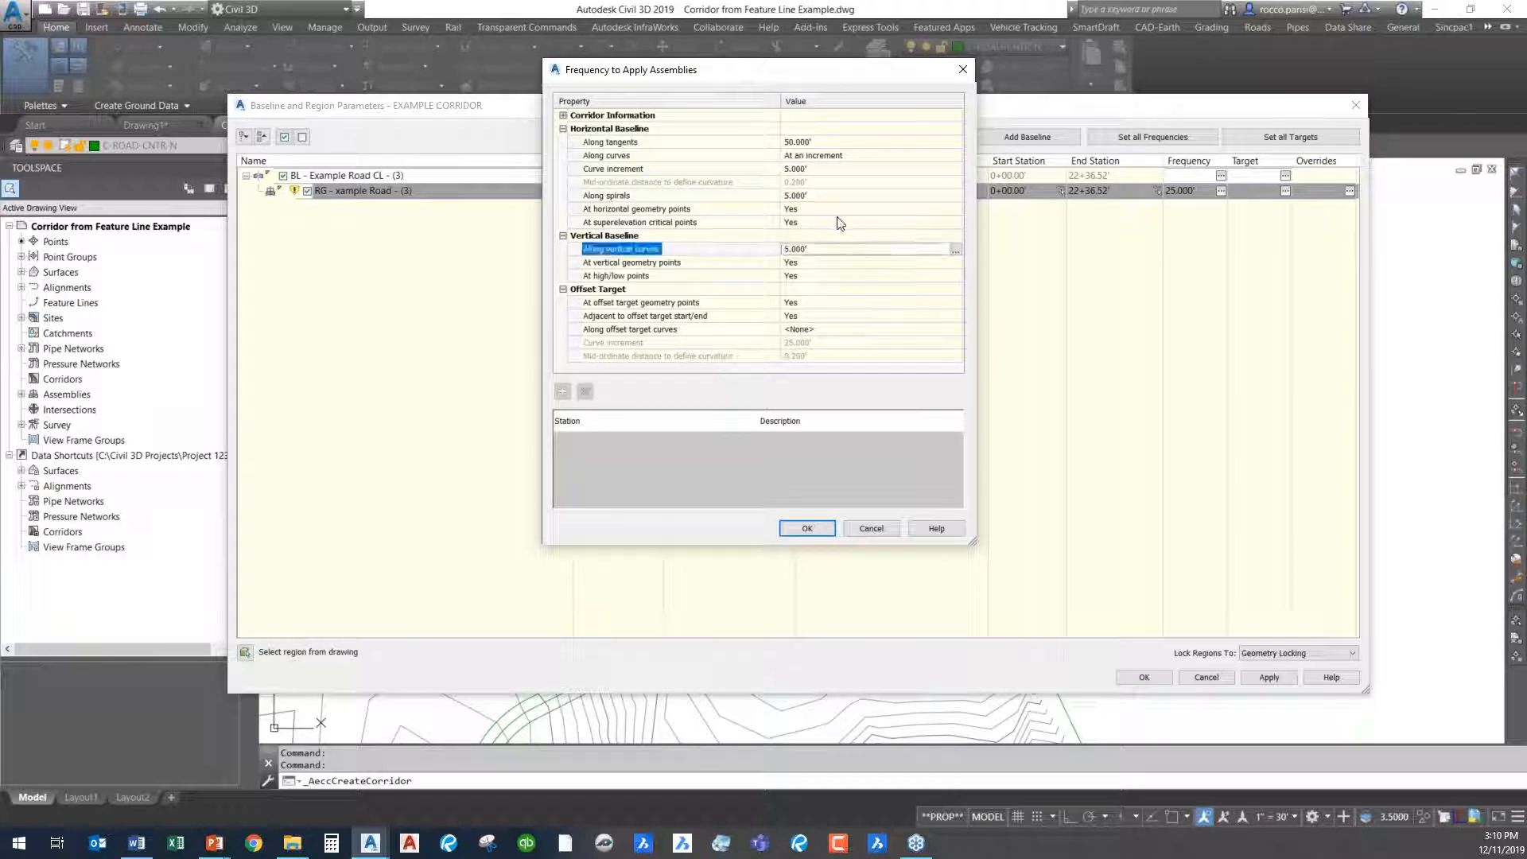
{"action": "left_click", "coordinate": [808, 526]}
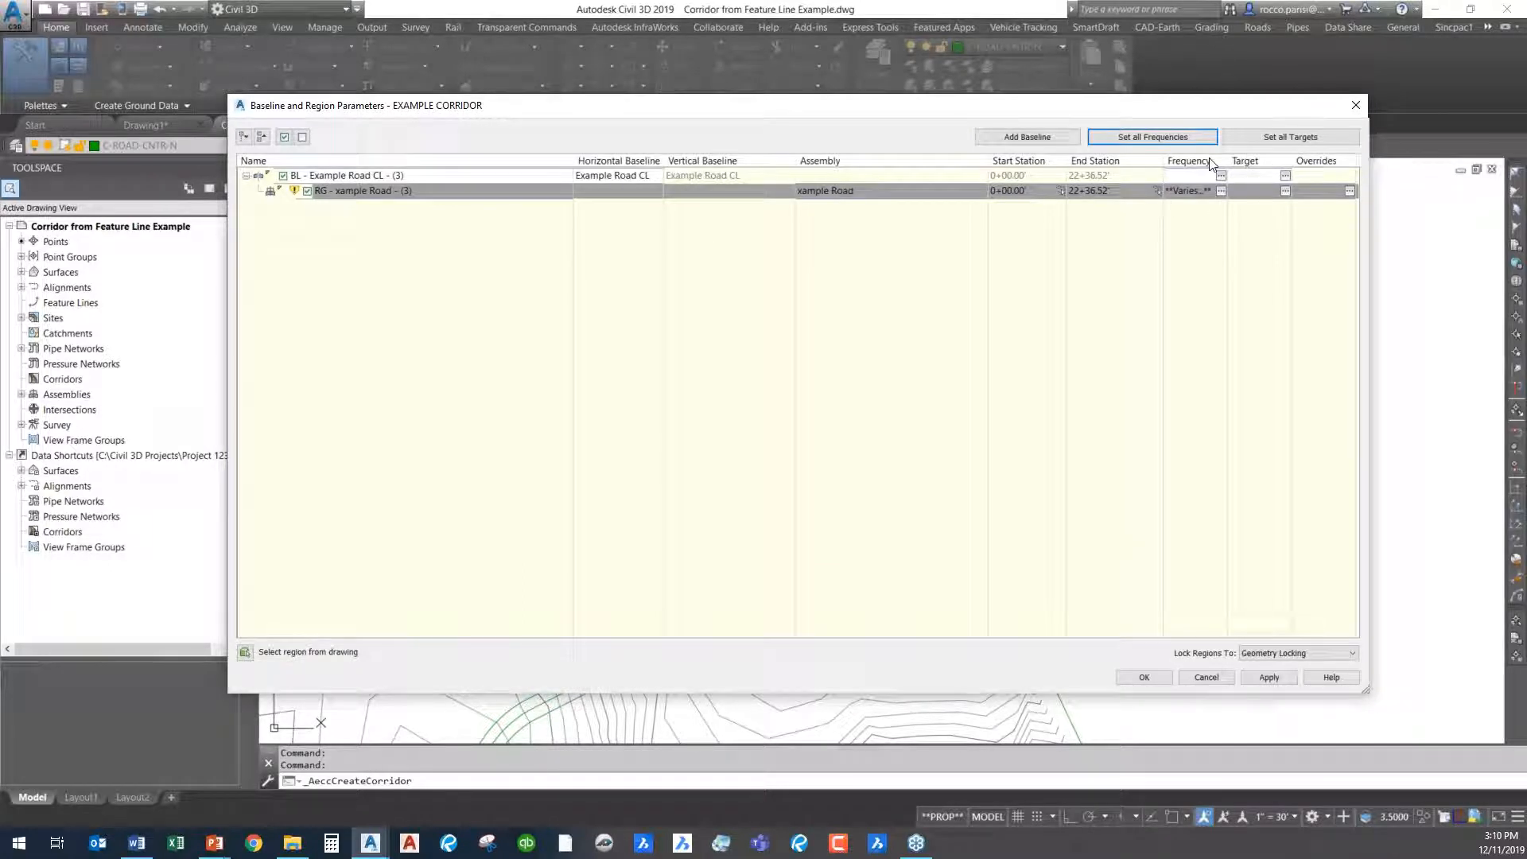
- Open the target mapping for all corridor regions and the width target of the right-side BasicLaneTransition
{"action": "mouse_move", "coordinate": [768, 106]}
{"action": "left_mouse_down"}
{"action": "mouse_move", "coordinate": [795, 315]}
{"action": "mouse_move", "coordinate": [831, 418]}
{"action": "mouse_move", "coordinate": [756, 315]}
{"action": "mouse_move", "coordinate": [744, 116]}
{"action": "left_mouse_up"}
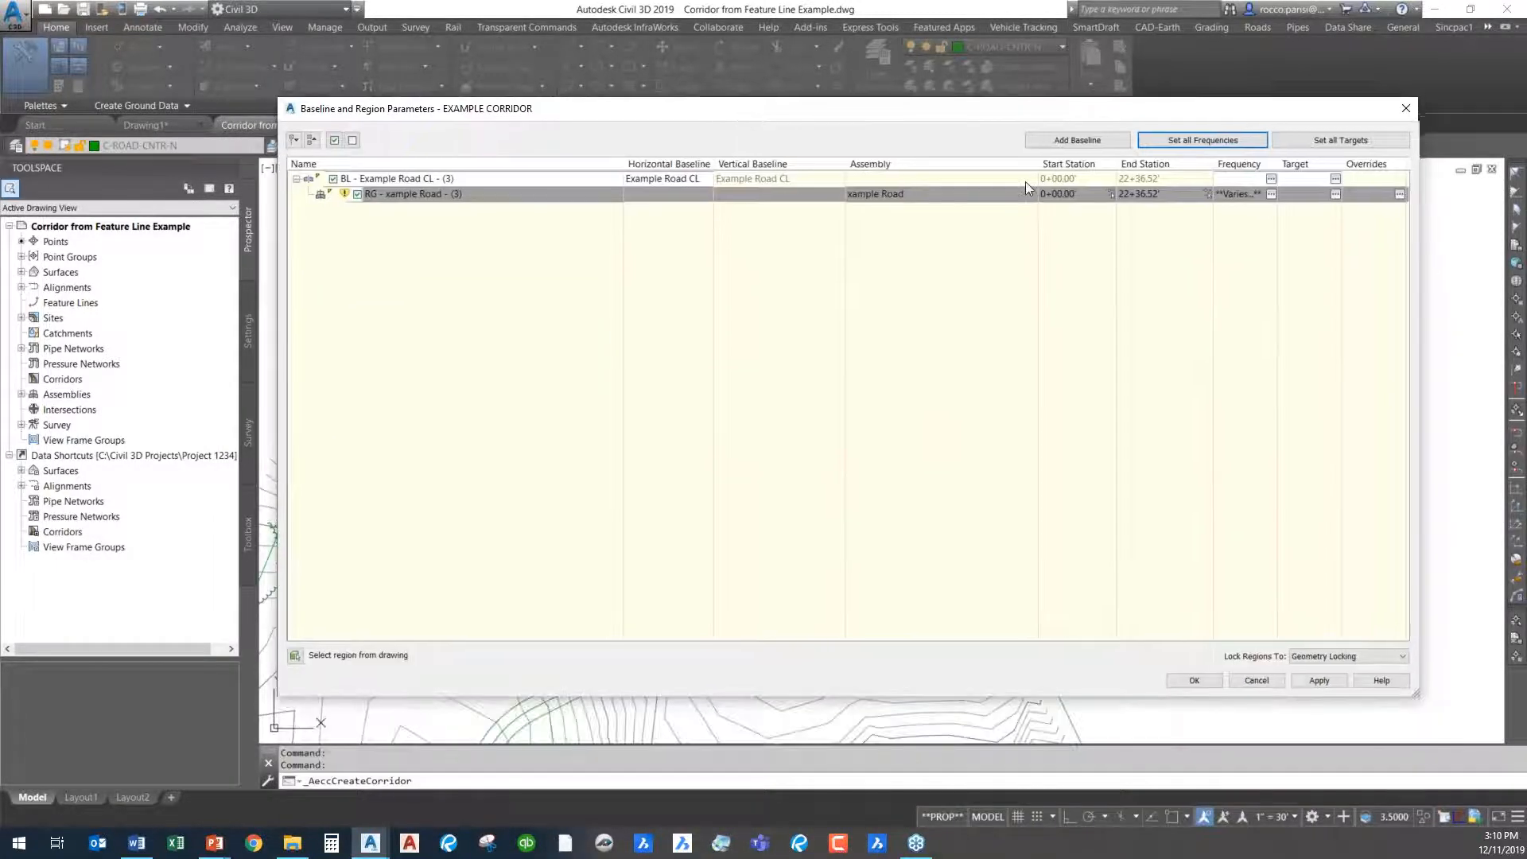
{"action": "left_click", "coordinate": [1342, 142]}
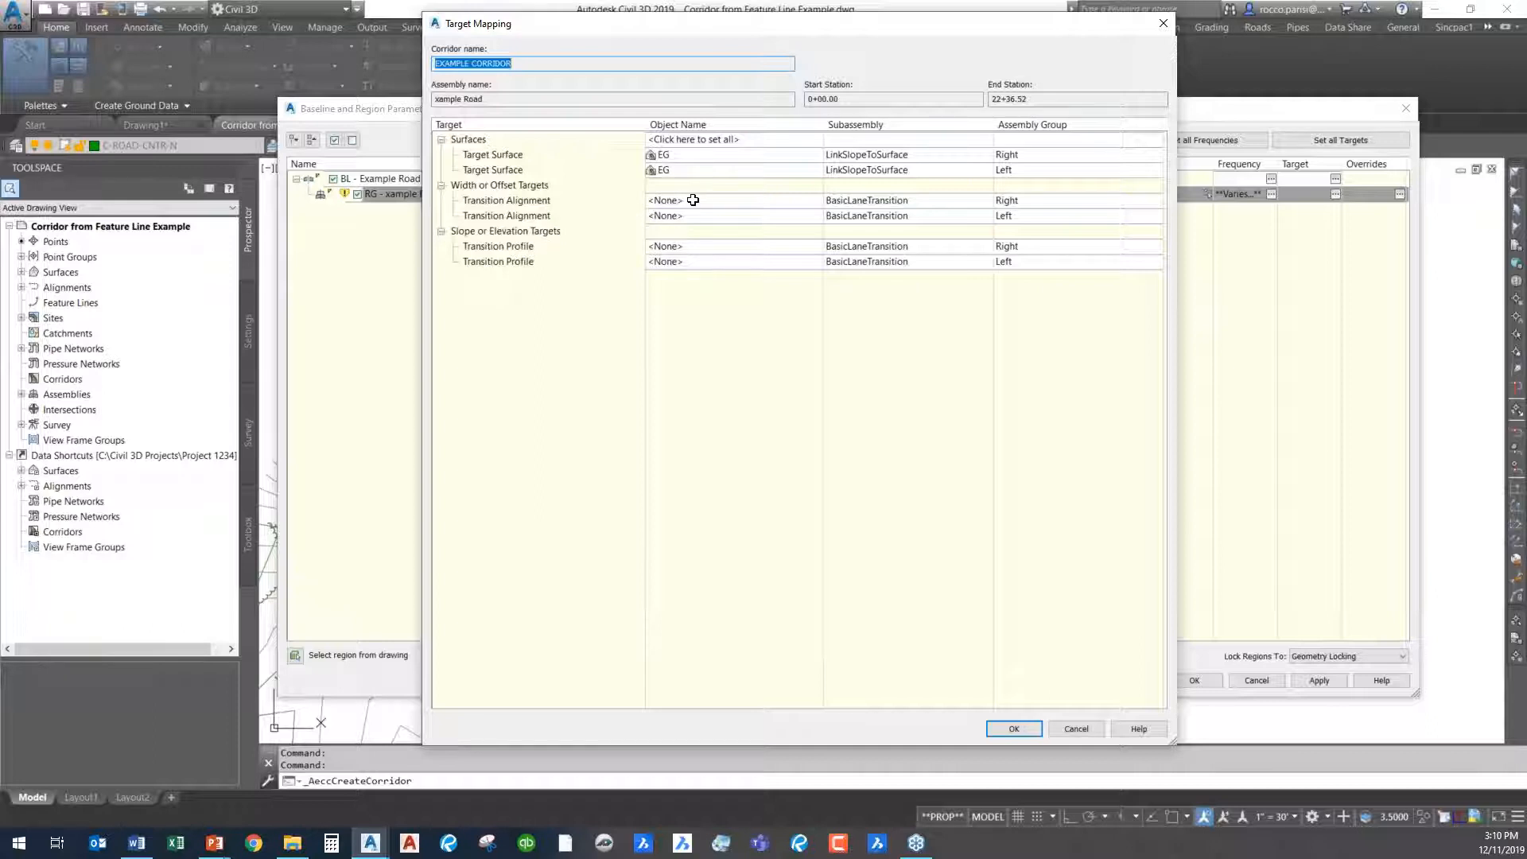
{"action": "left_click", "coordinate": [1065, 203]}
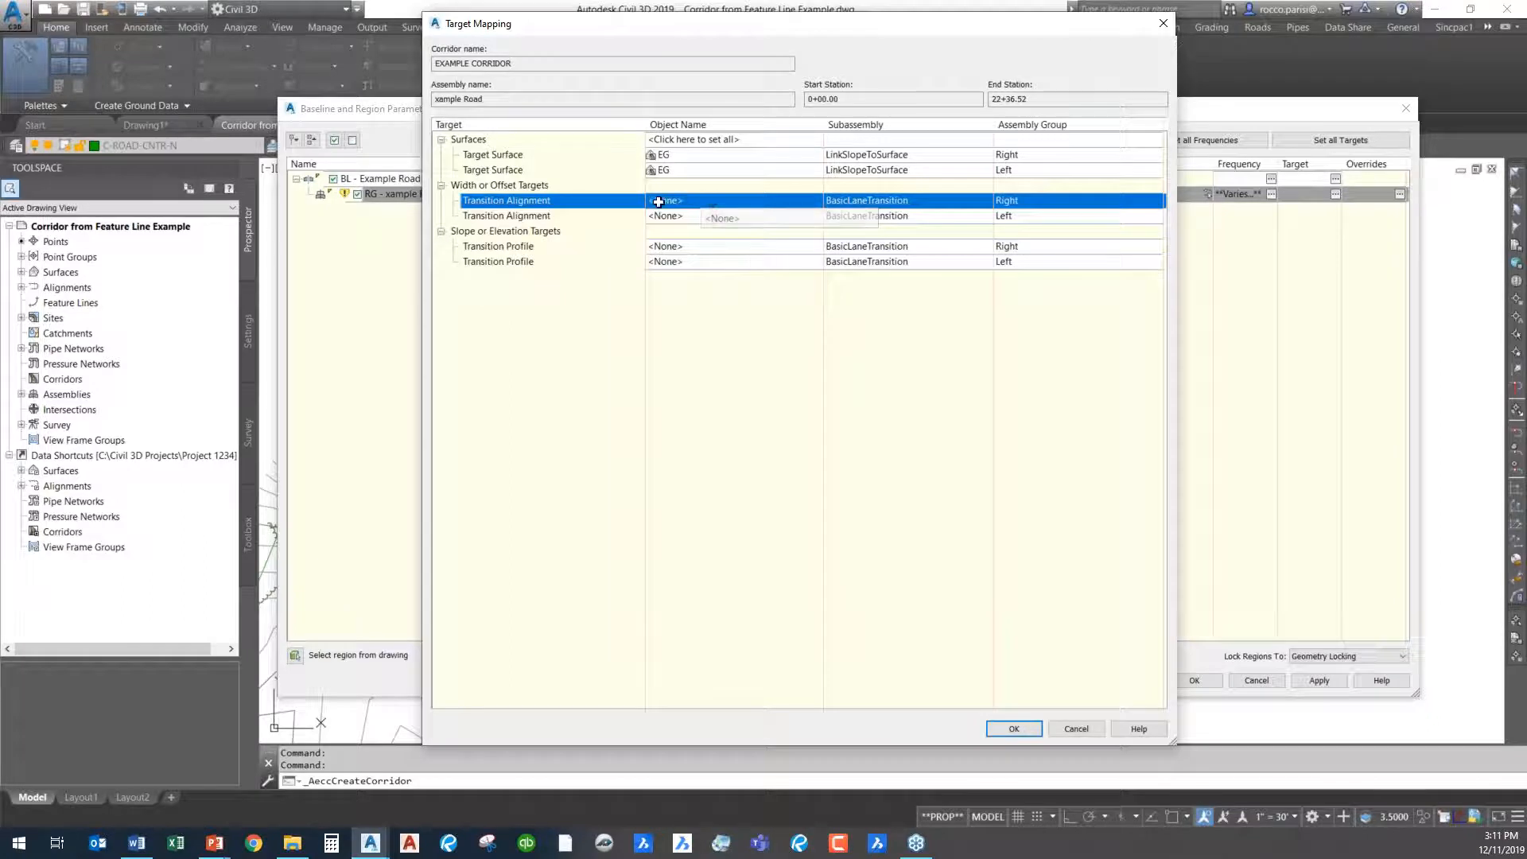
{"action": "left_click", "coordinate": [700, 202]}
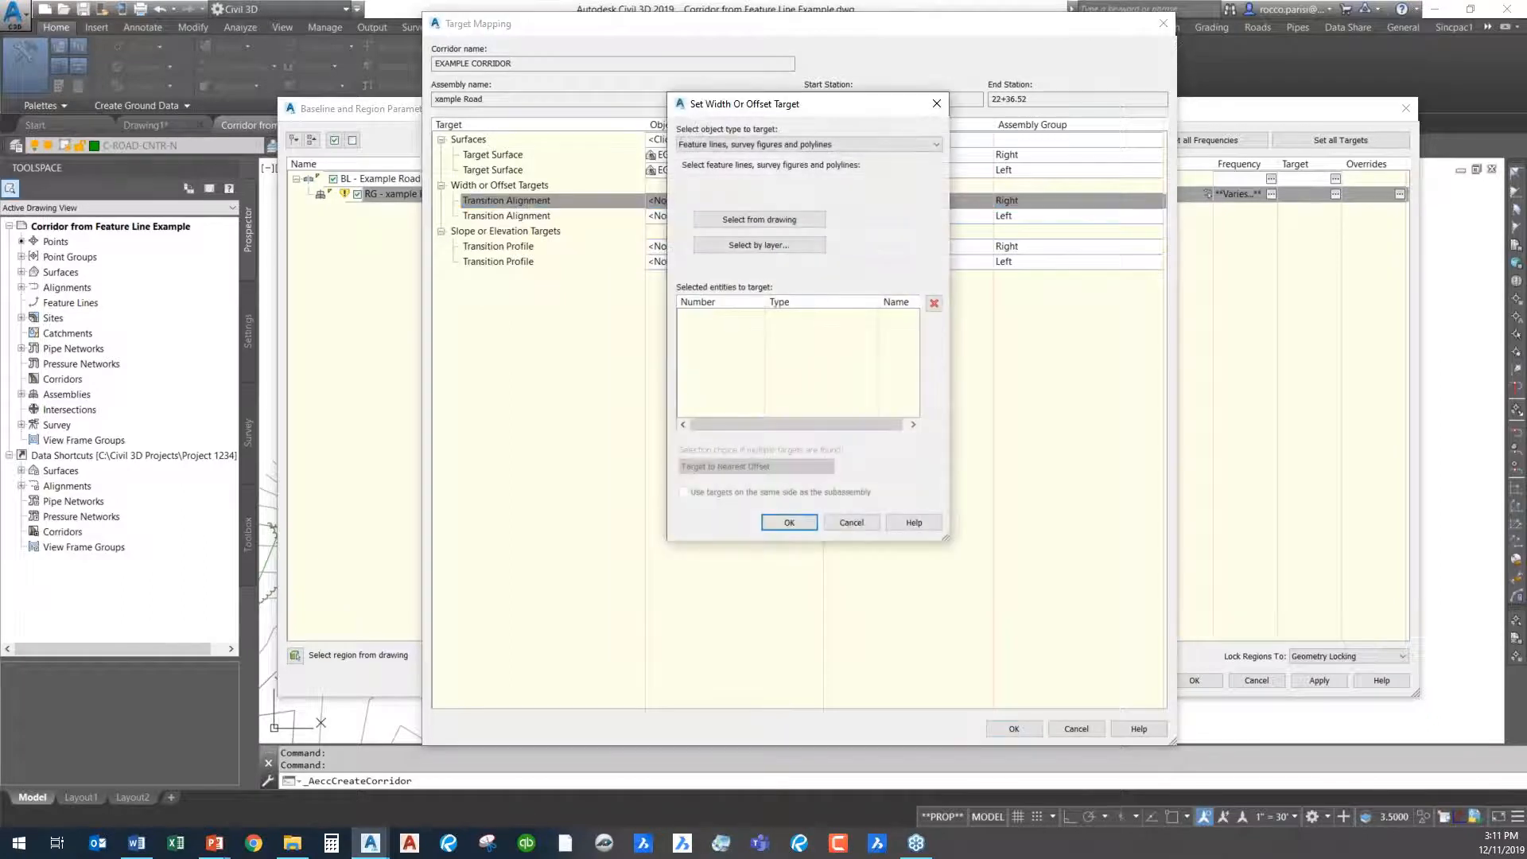
{"action": "left_click", "coordinate": [751, 146]}
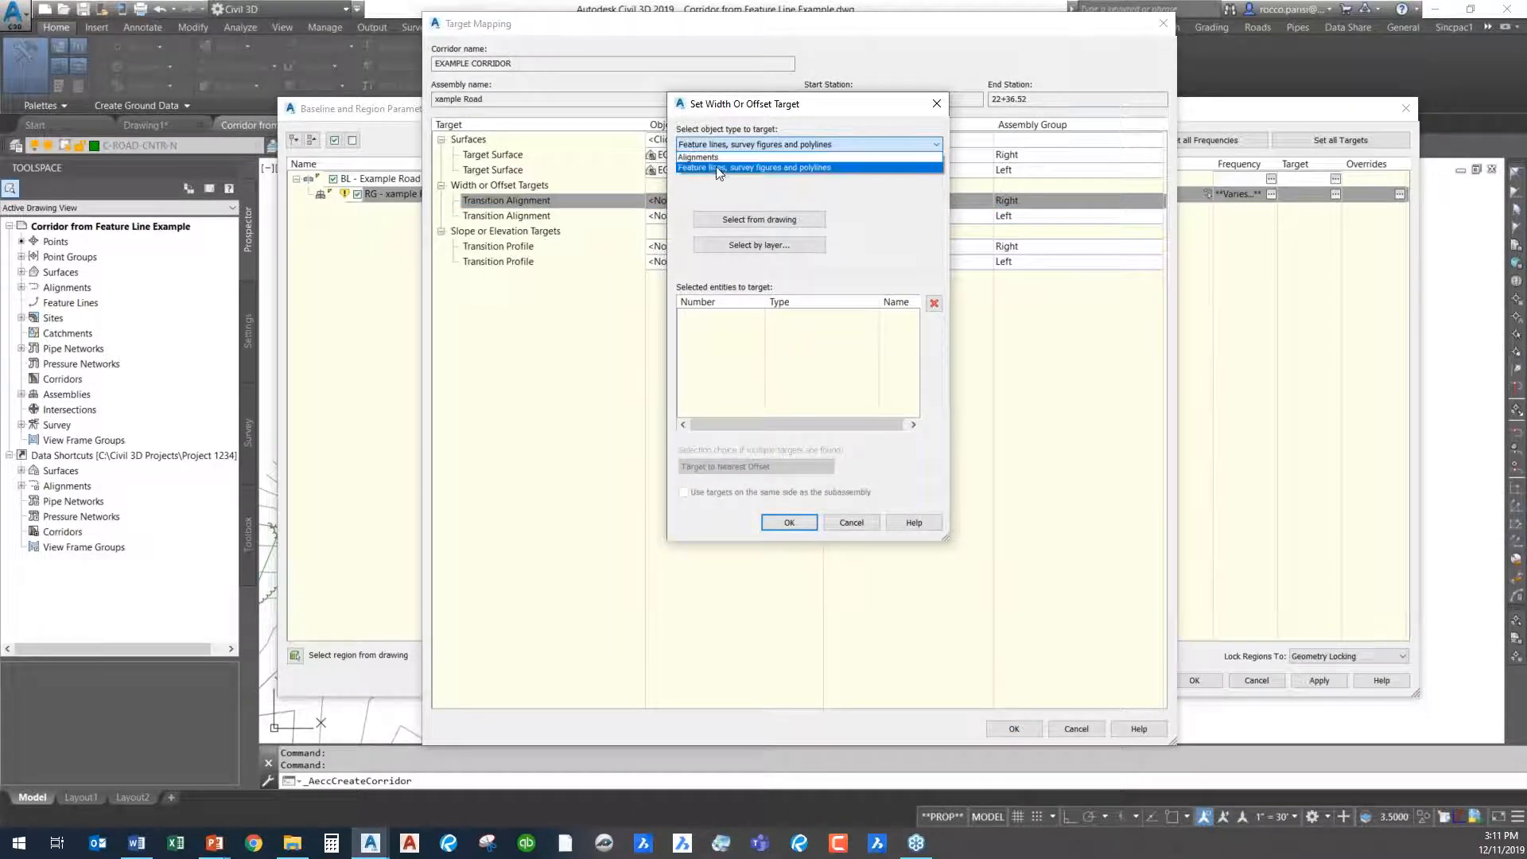
{"action": "left_click", "coordinate": [720, 158]}
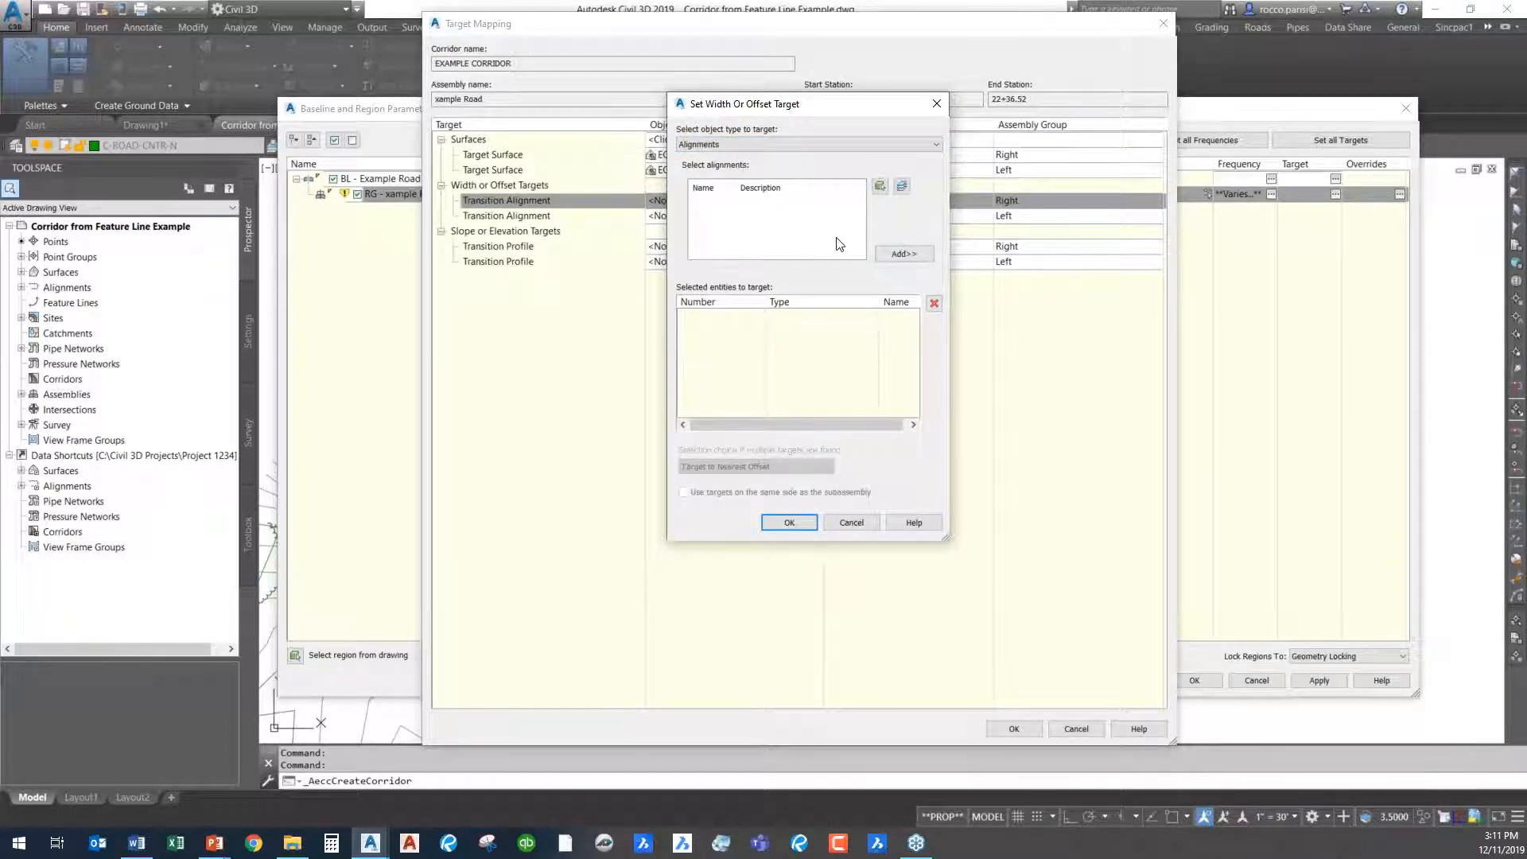
{"action": "left_click", "coordinate": [805, 146]}
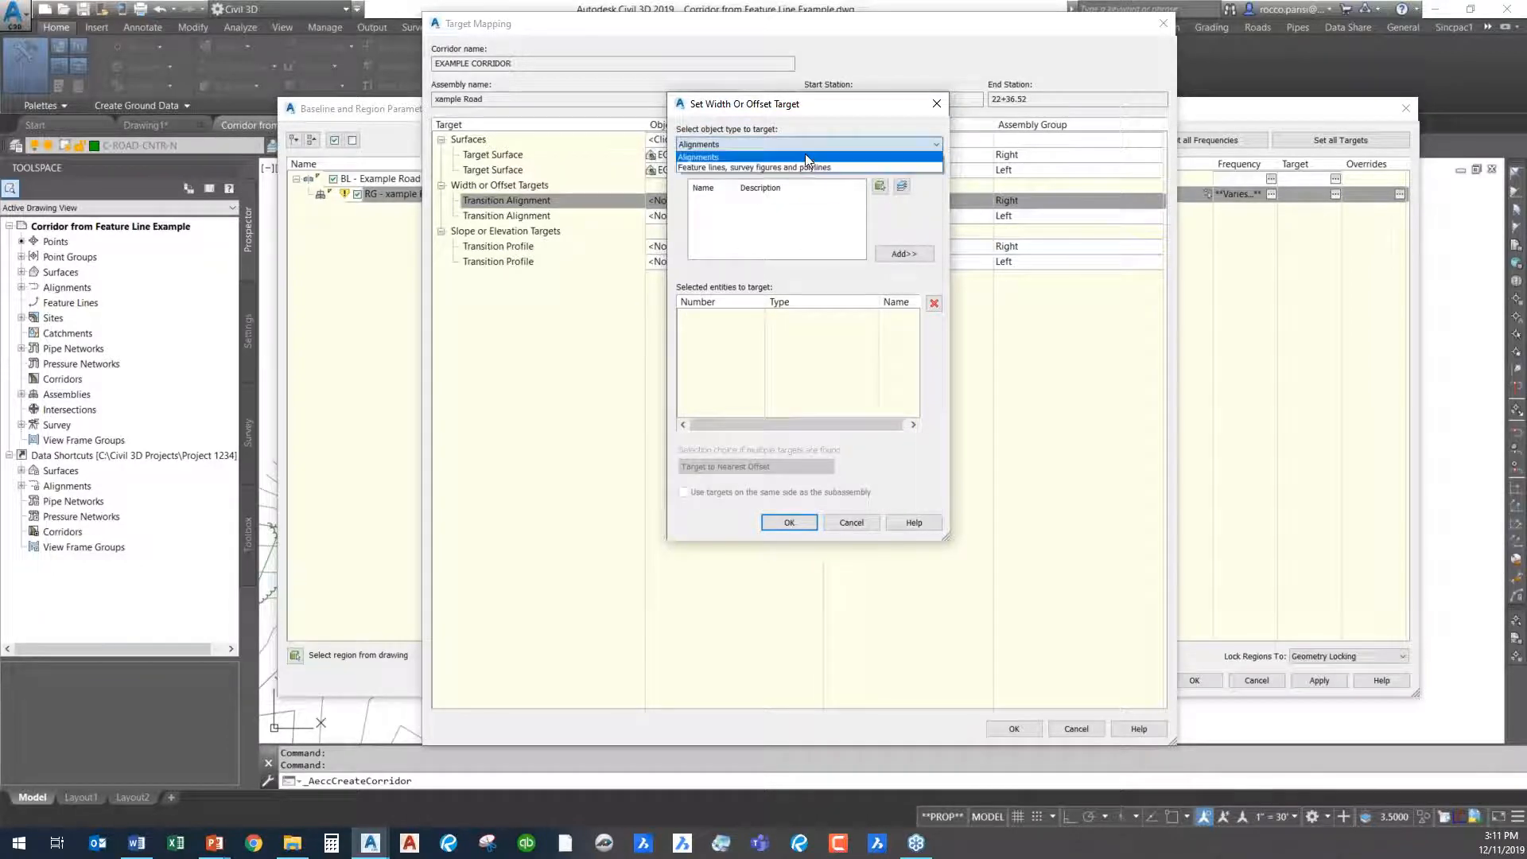
{"action": "left_click", "coordinate": [743, 169]}
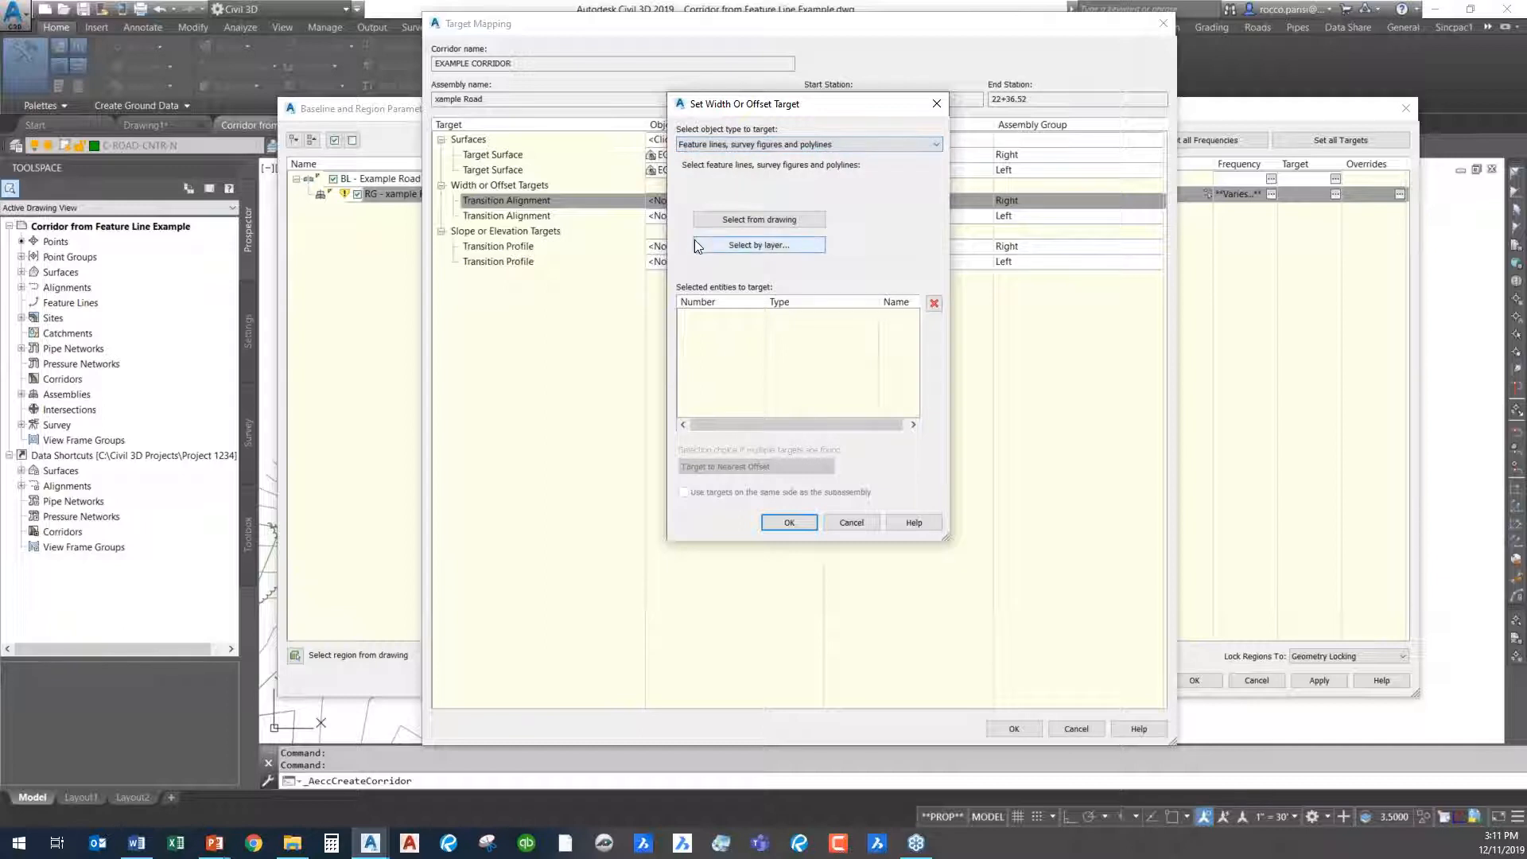
- Set the inner widened offset feature line as the right lane's width target, naming it with the default name template
{"action": "left_click", "coordinate": [762, 217]}
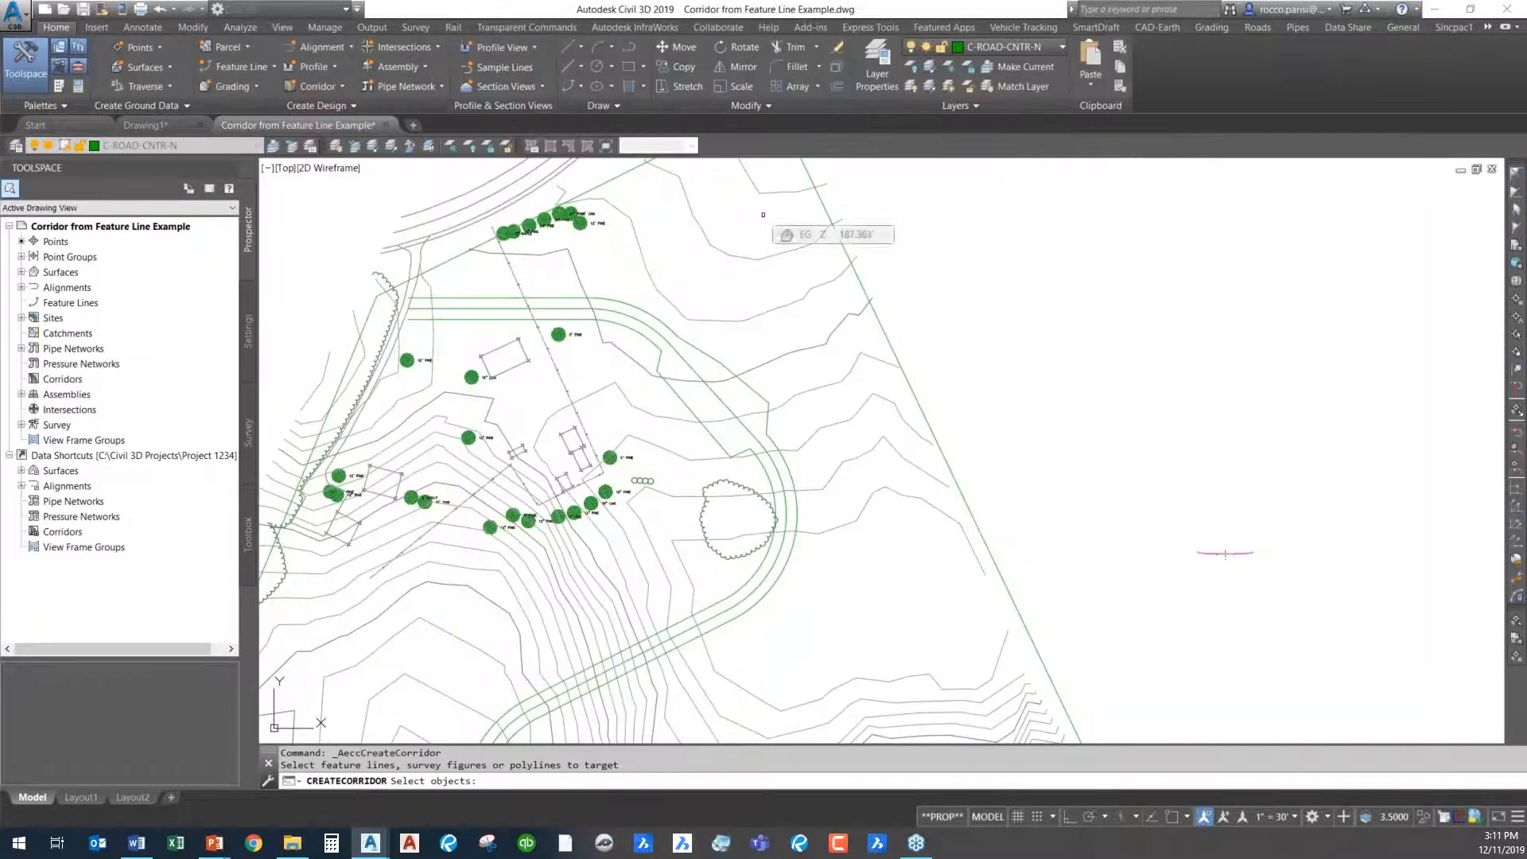
{"action": "scroll", "coordinate": [461, 312], "scroll_direction": "up", "scroll_amount": 5}
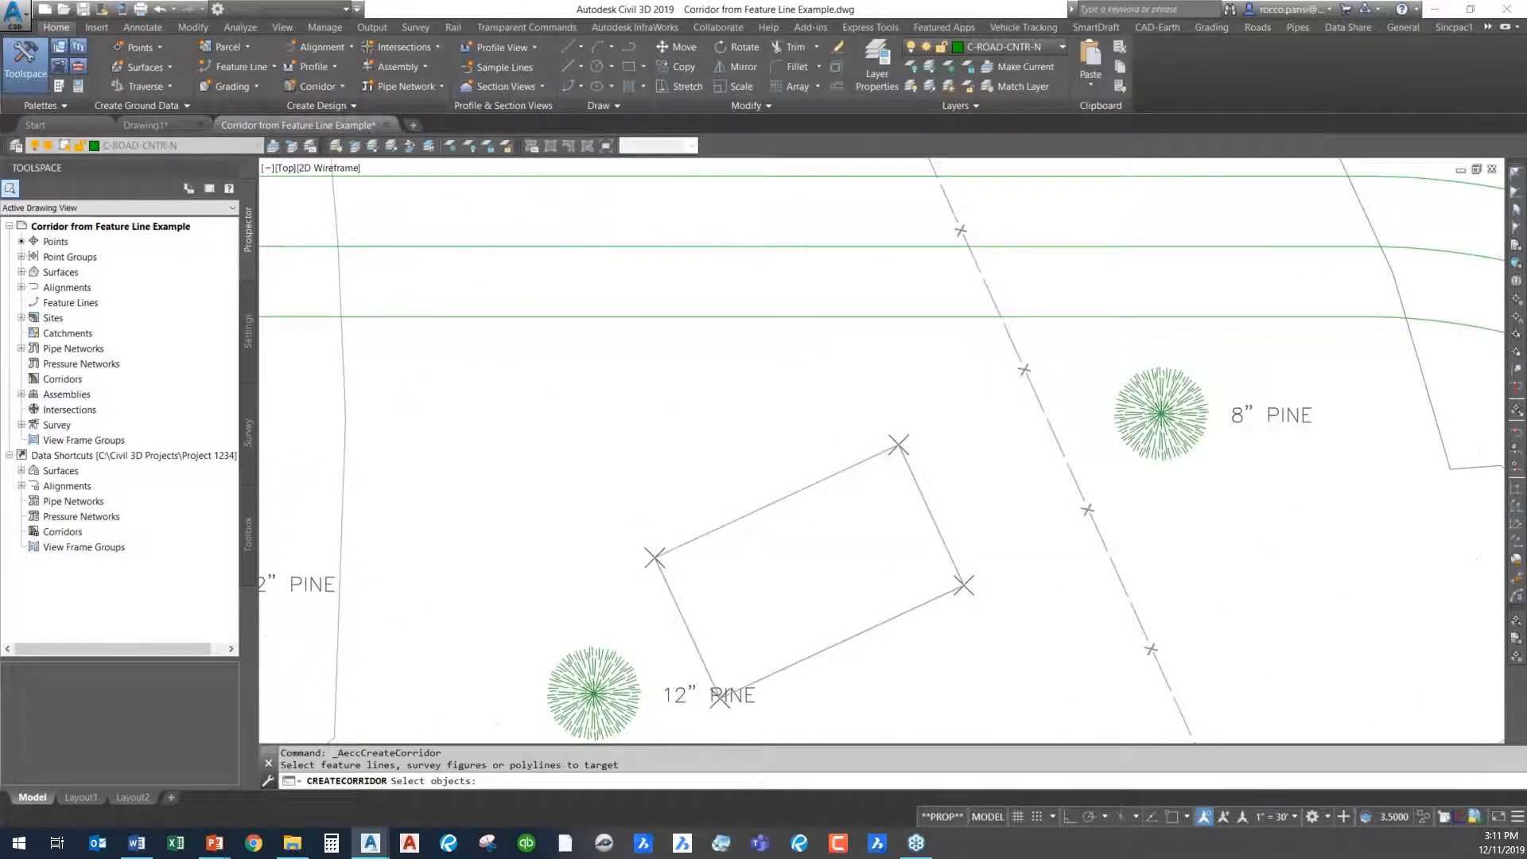
{"action": "scroll", "coordinate": [528, 313], "scroll_direction": "down", "scroll_amount": 2}
{"action": "scroll", "coordinate": [528, 313], "scroll_direction": "up", "scroll_amount": 1}
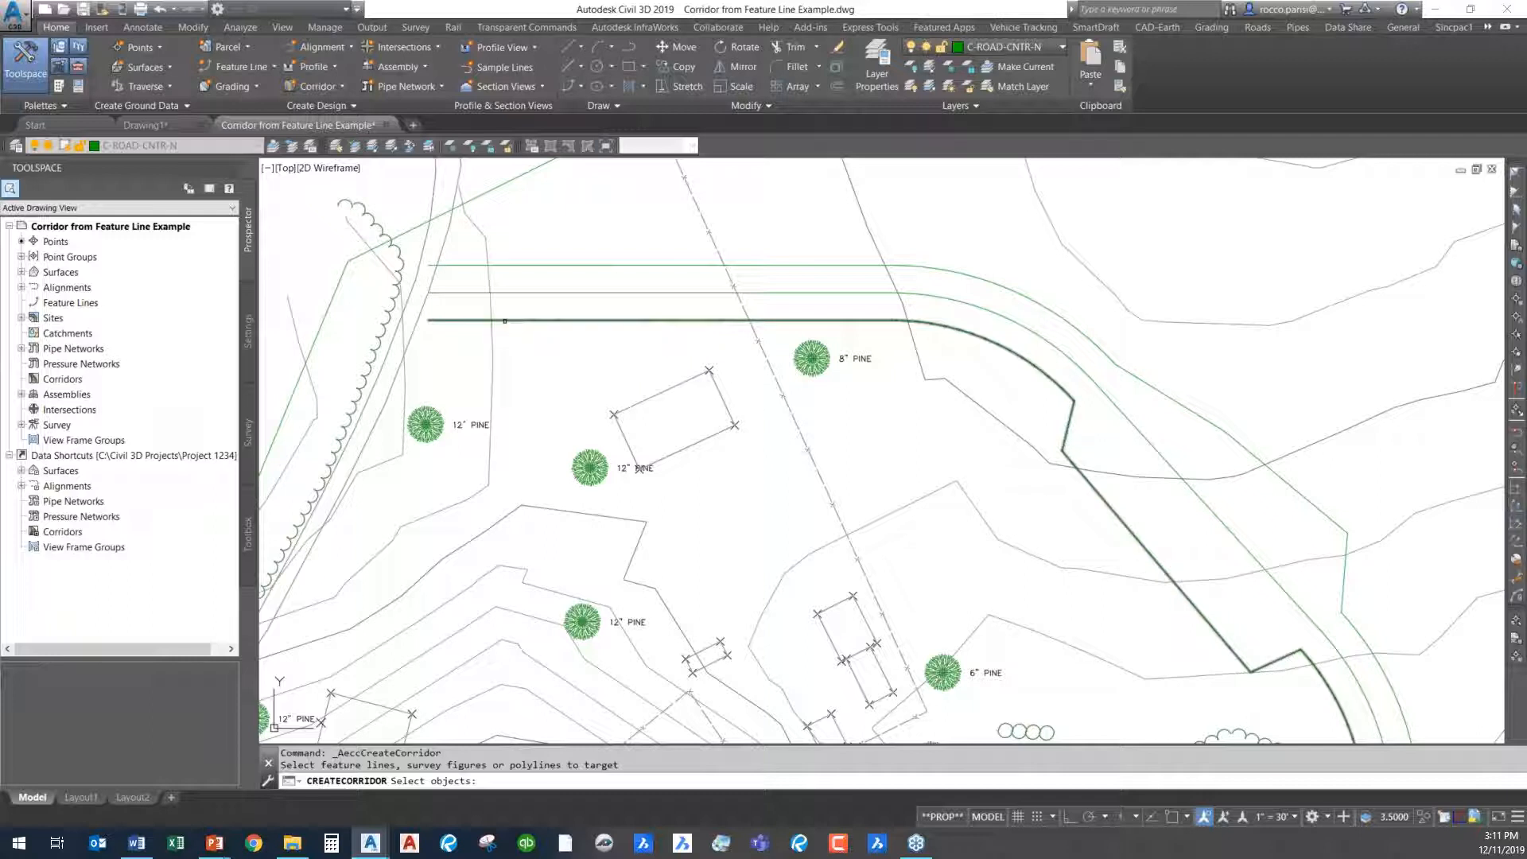
{"action": "left_click", "coordinate": [505, 321]}
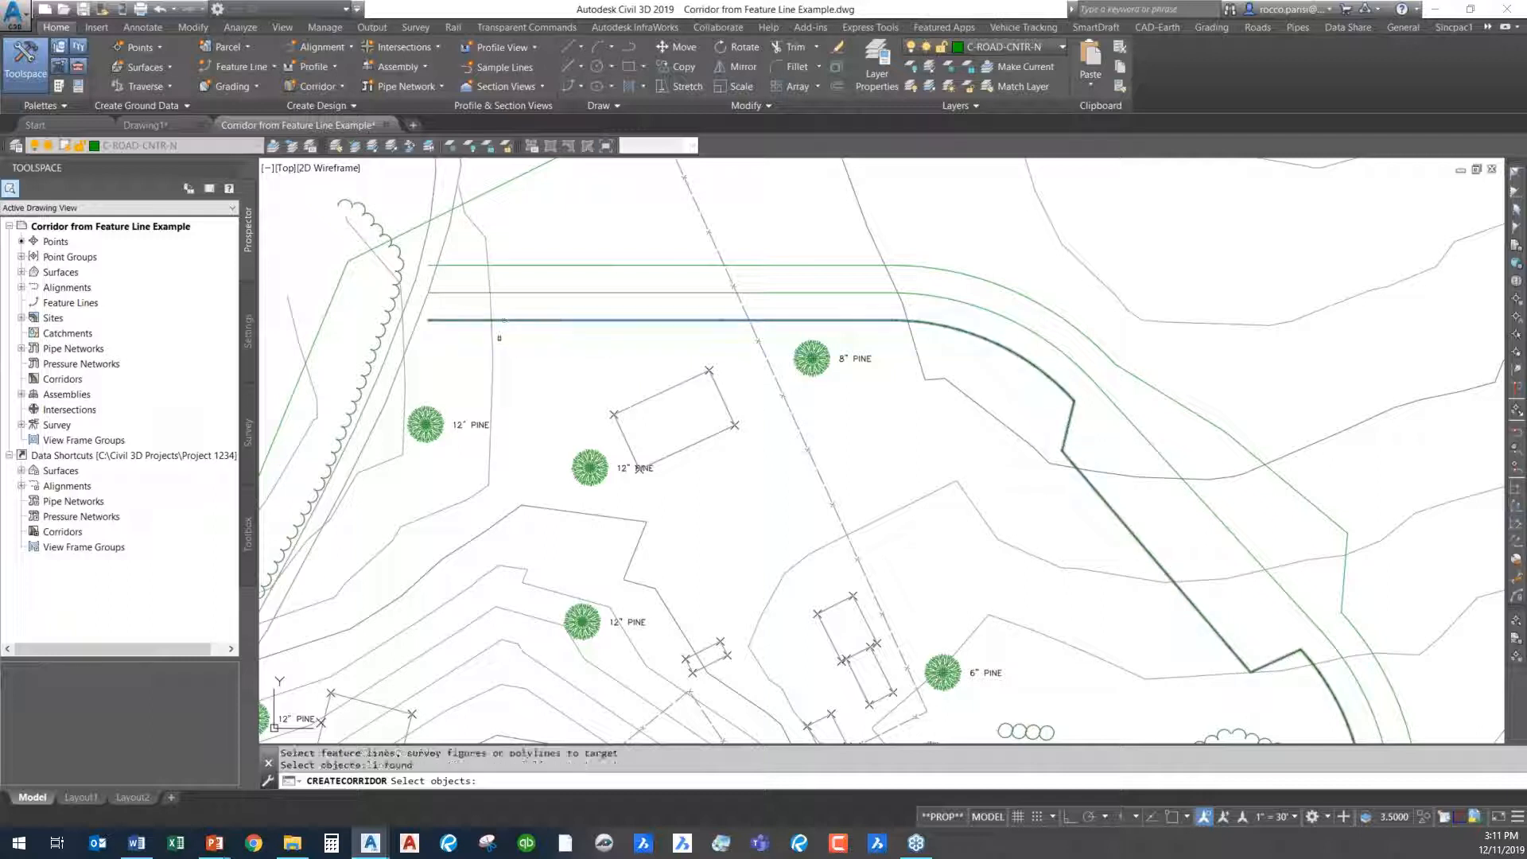
{"action": "key", "text": "Return"}
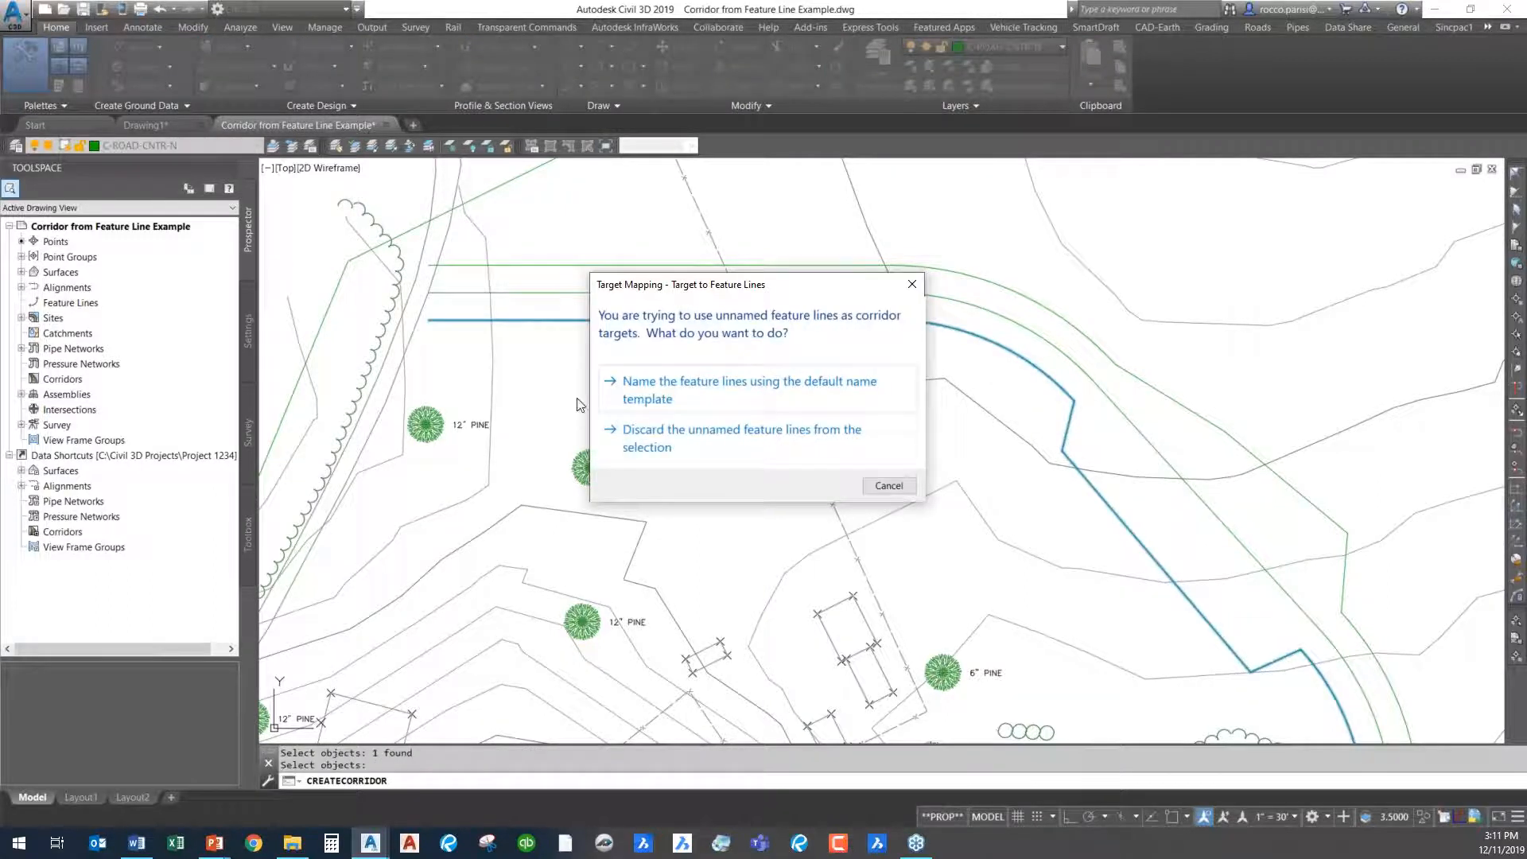
{"action": "left_click", "coordinate": [734, 390]}
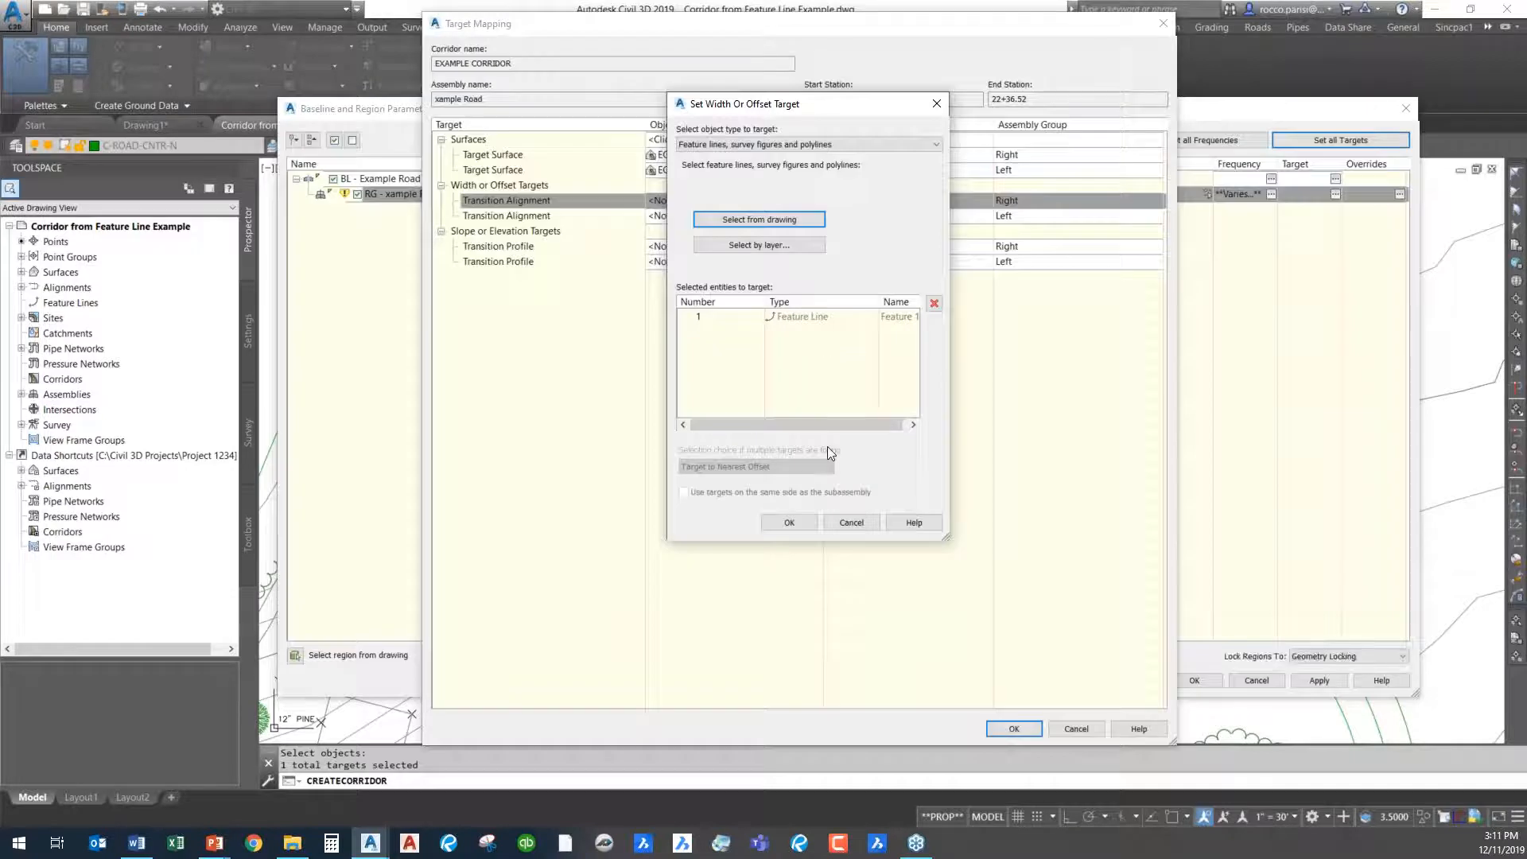
{"action": "left_click", "coordinate": [799, 523]}
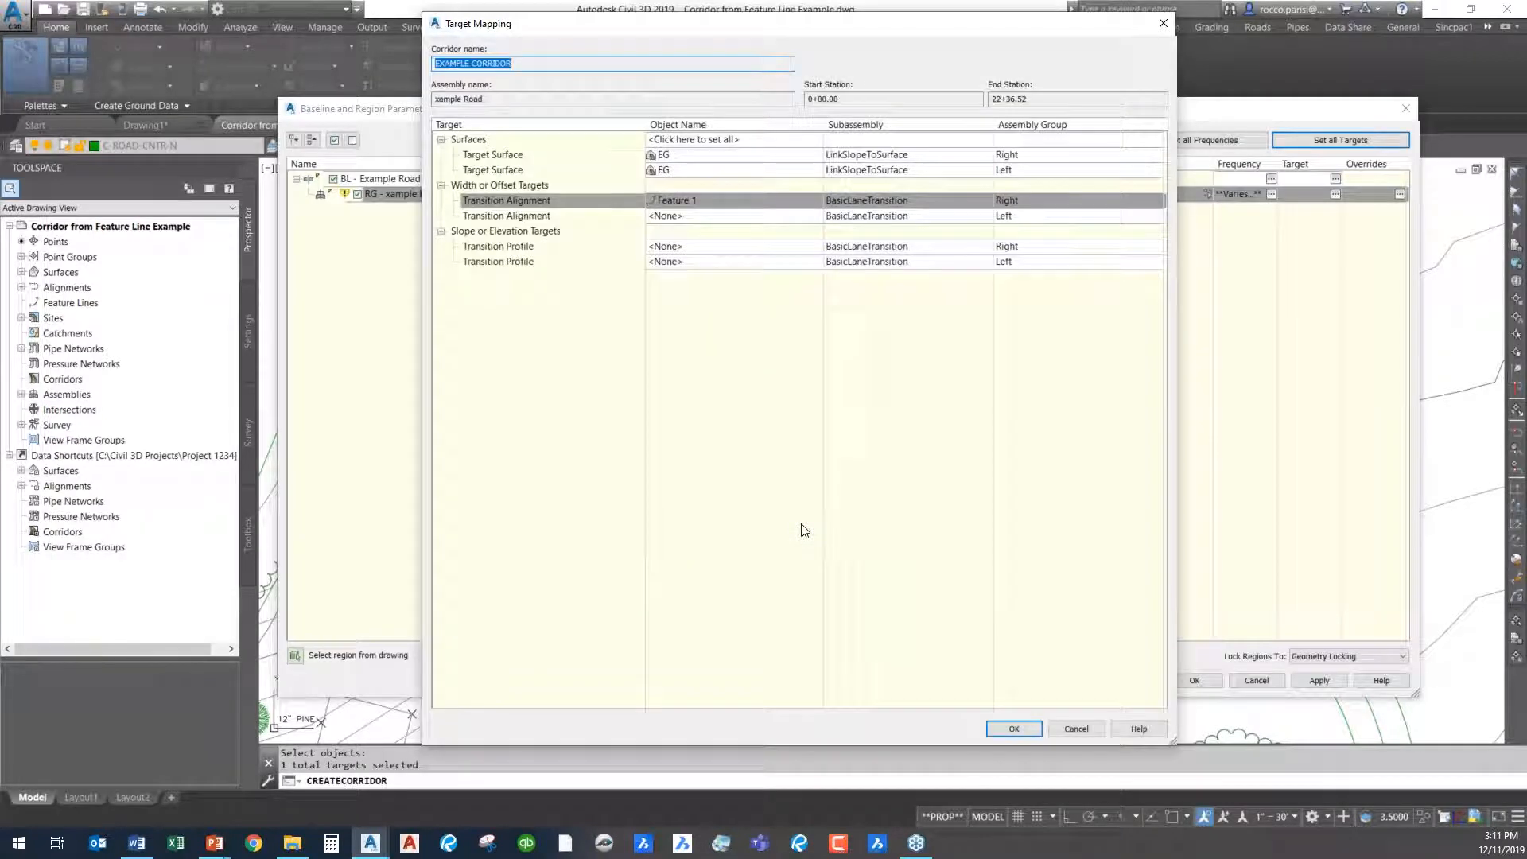
- Set the outer widened offset feature line as the left lane's width target, naming it with the default name template
{"action": "left_click", "coordinate": [750, 218]}
{"action": "left_click", "coordinate": [762, 219]}
{"action": "left_click", "coordinate": [752, 264]}
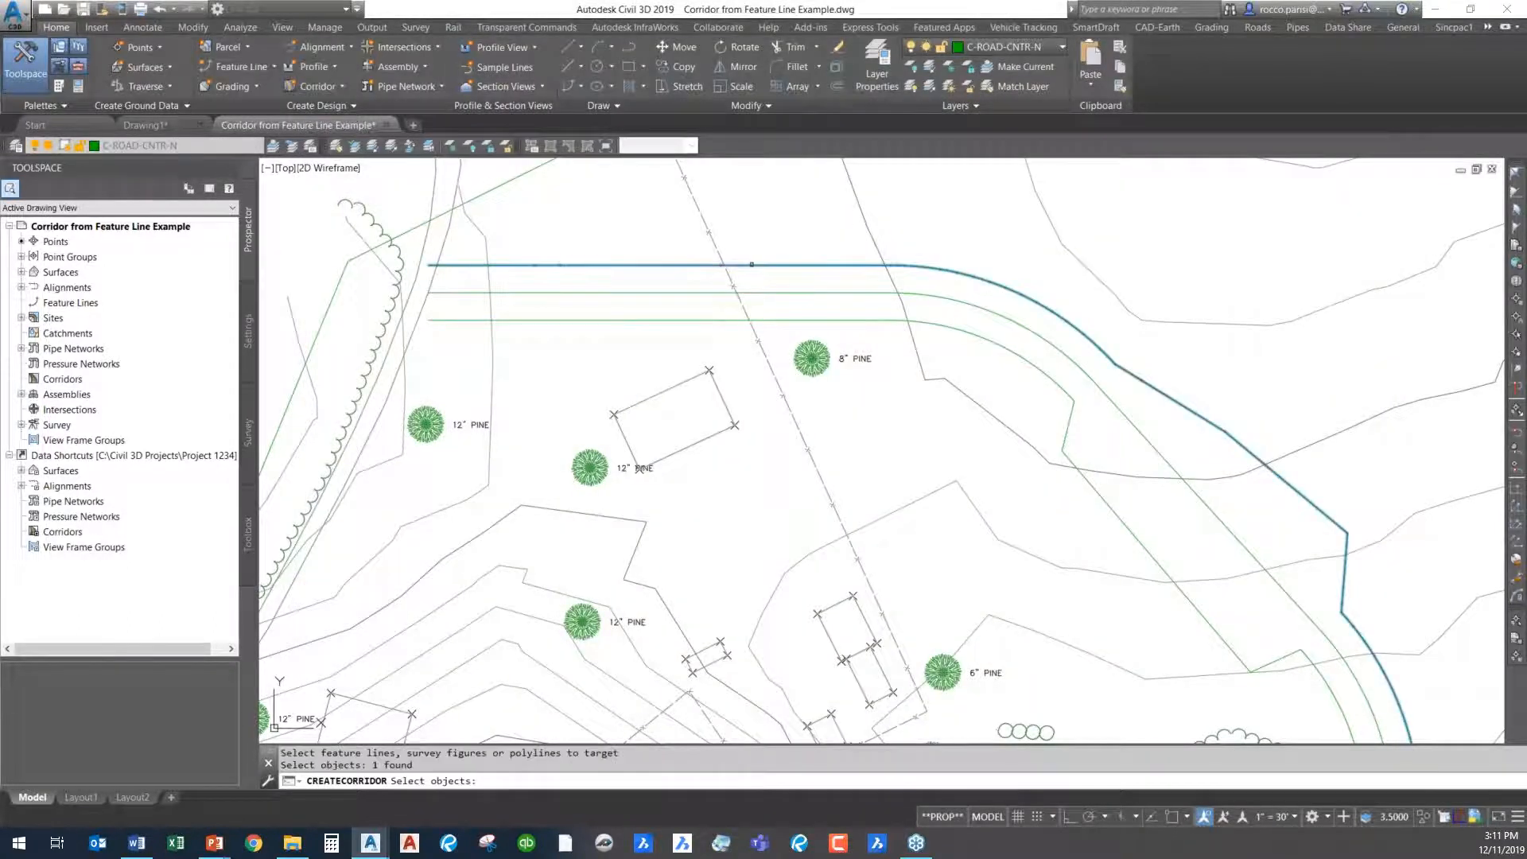
{"action": "key", "text": "Return"}
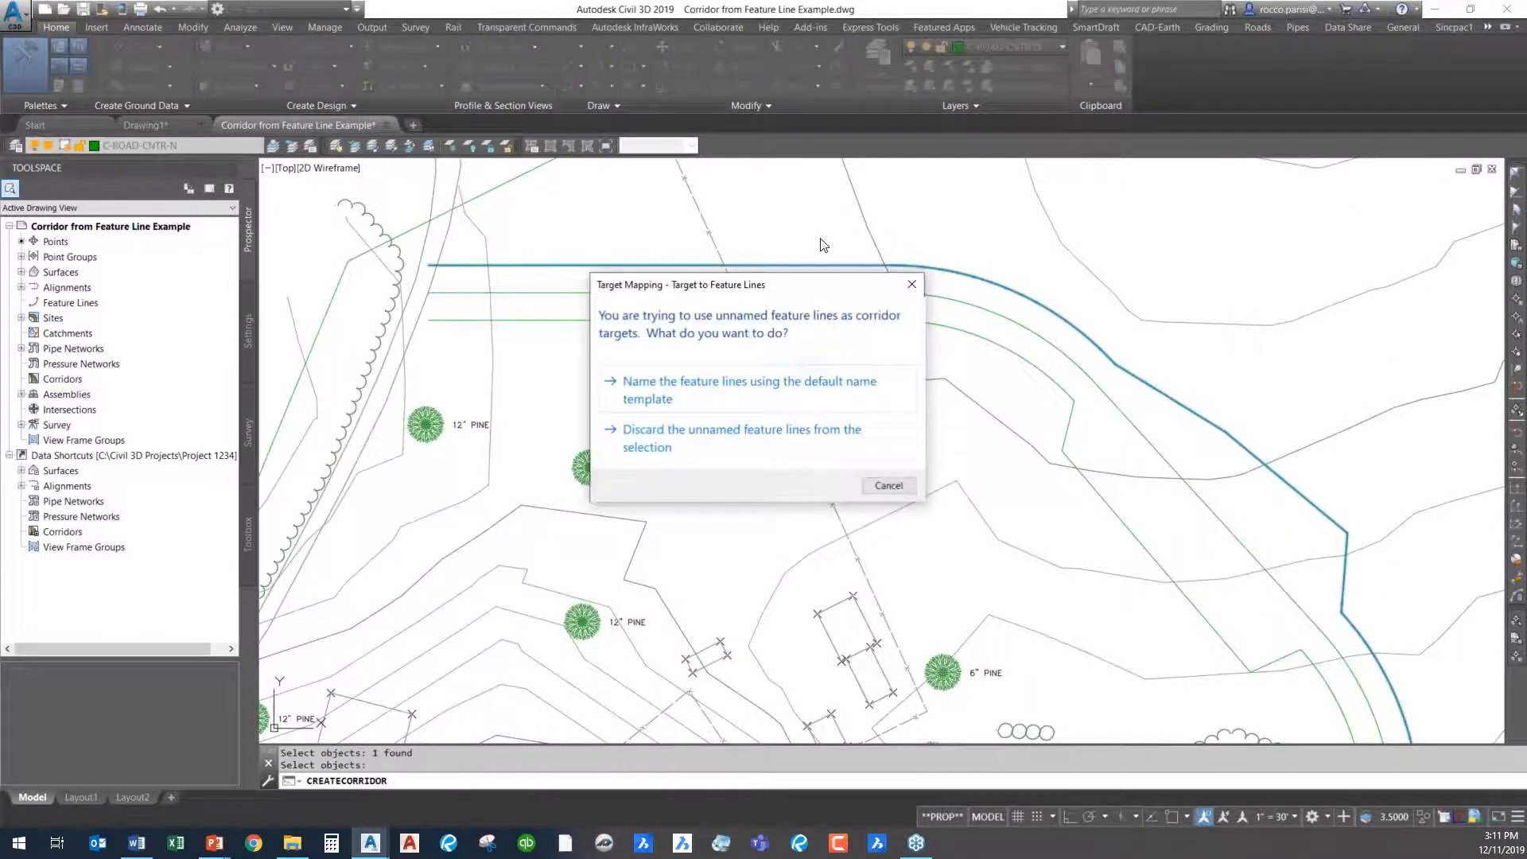
{"action": "left_click", "coordinate": [678, 401]}
{"action": "left_click", "coordinate": [800, 525]}
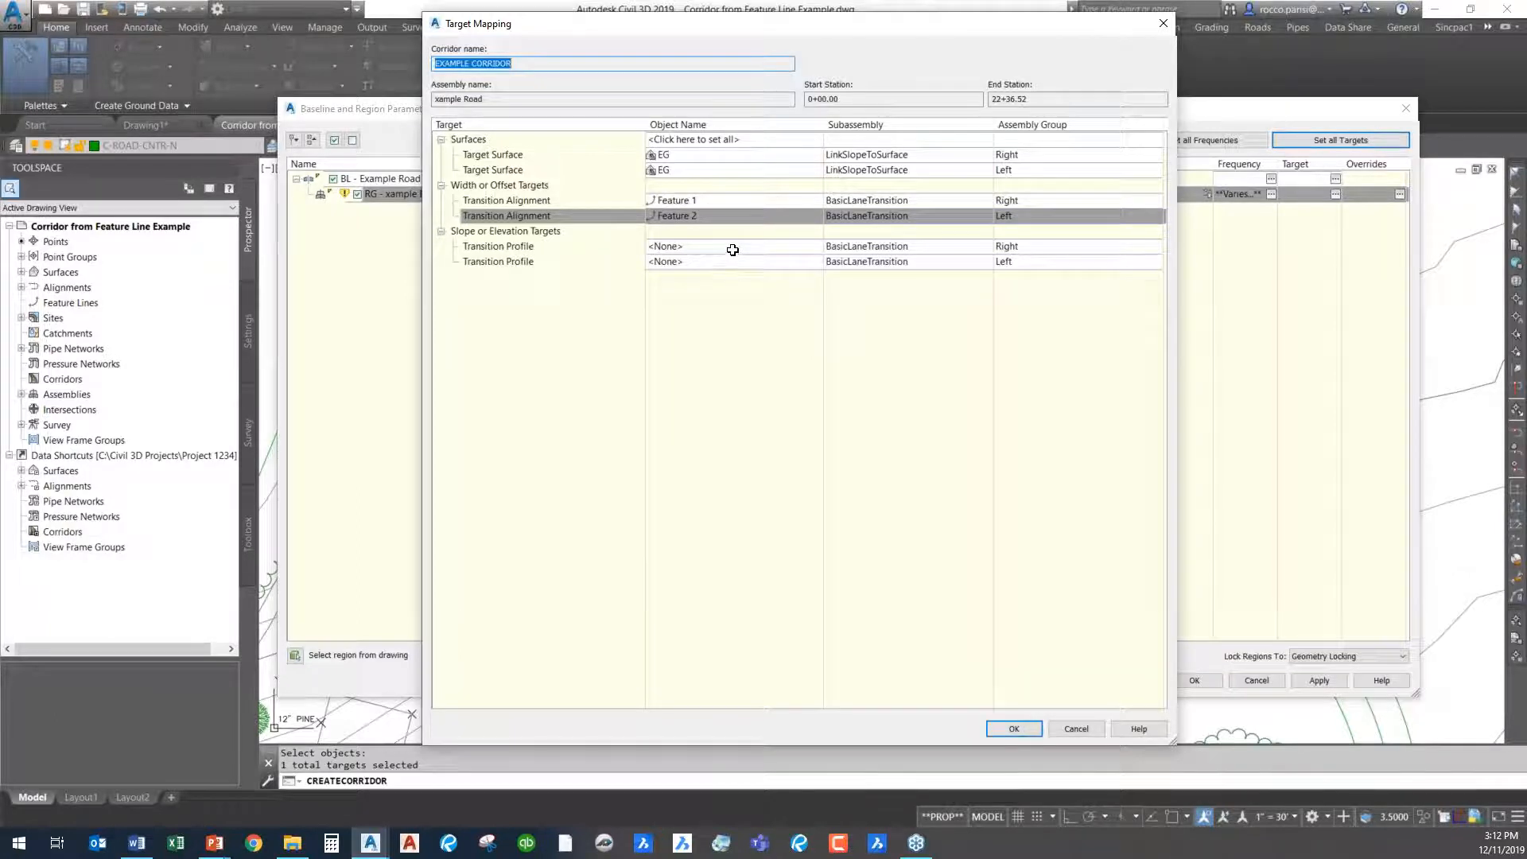
- Set the inner widened feature line, Feature 1, as the slope or elevation target of the right-side BasicLaneTransition
{"action": "left_click", "coordinate": [736, 248]}
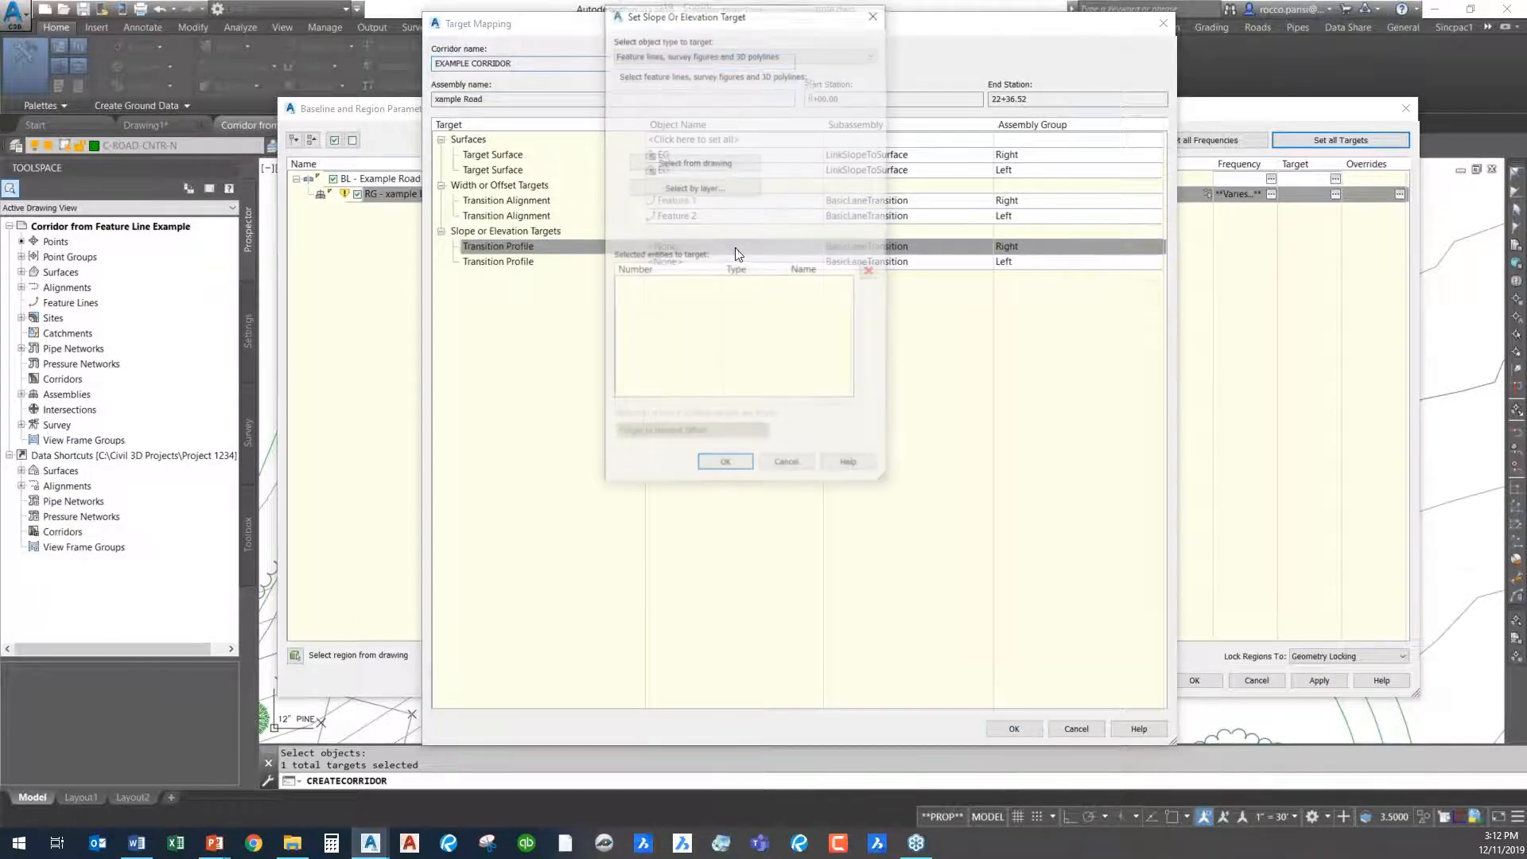
{"action": "left_click", "coordinate": [713, 54]}
{"action": "left_click", "coordinate": [680, 77]}
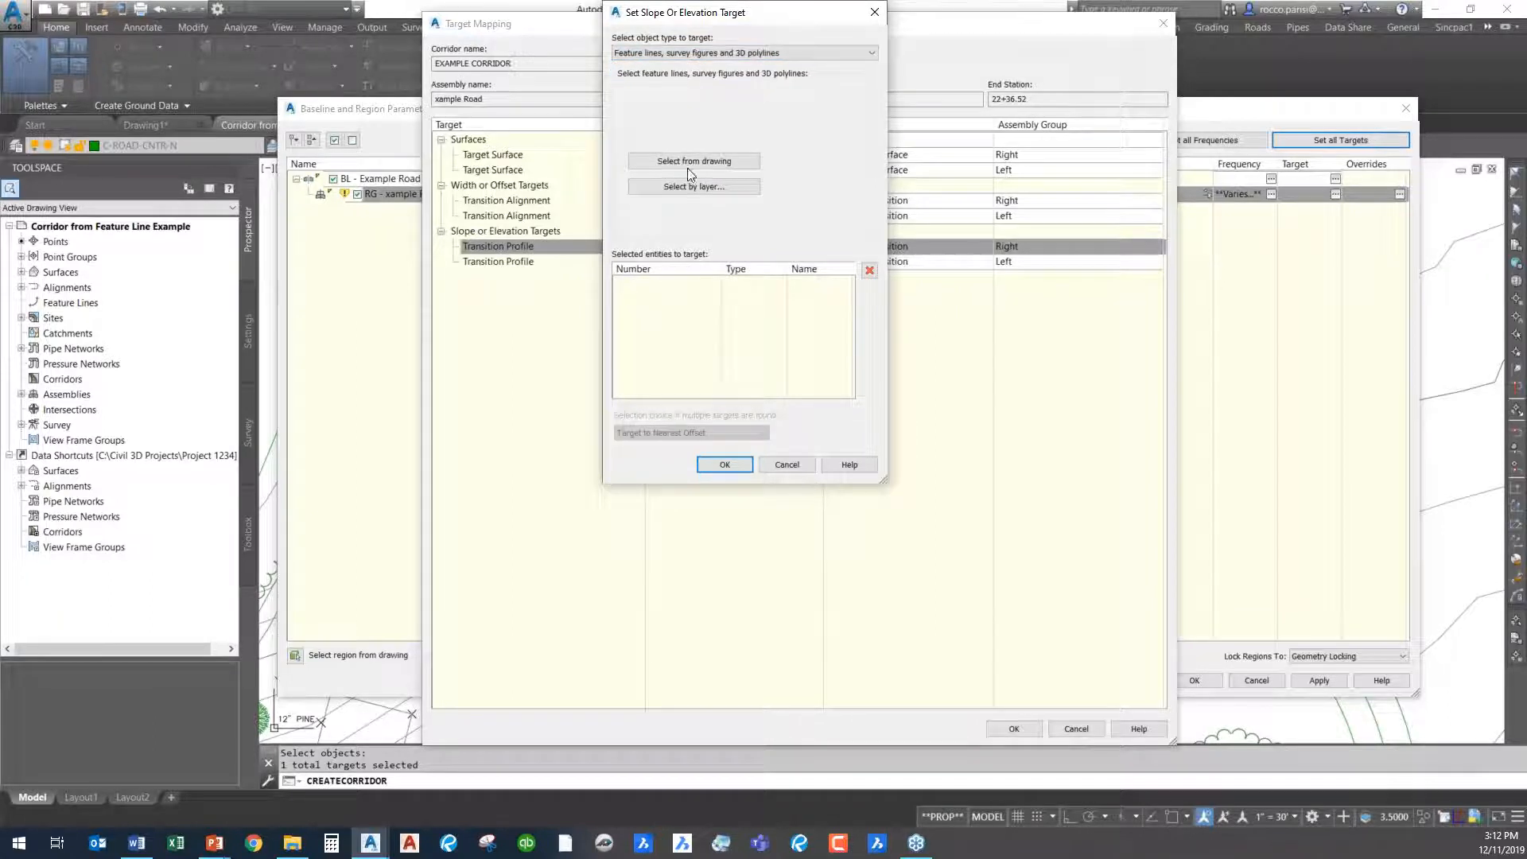
{"action": "left_click", "coordinate": [705, 161]}
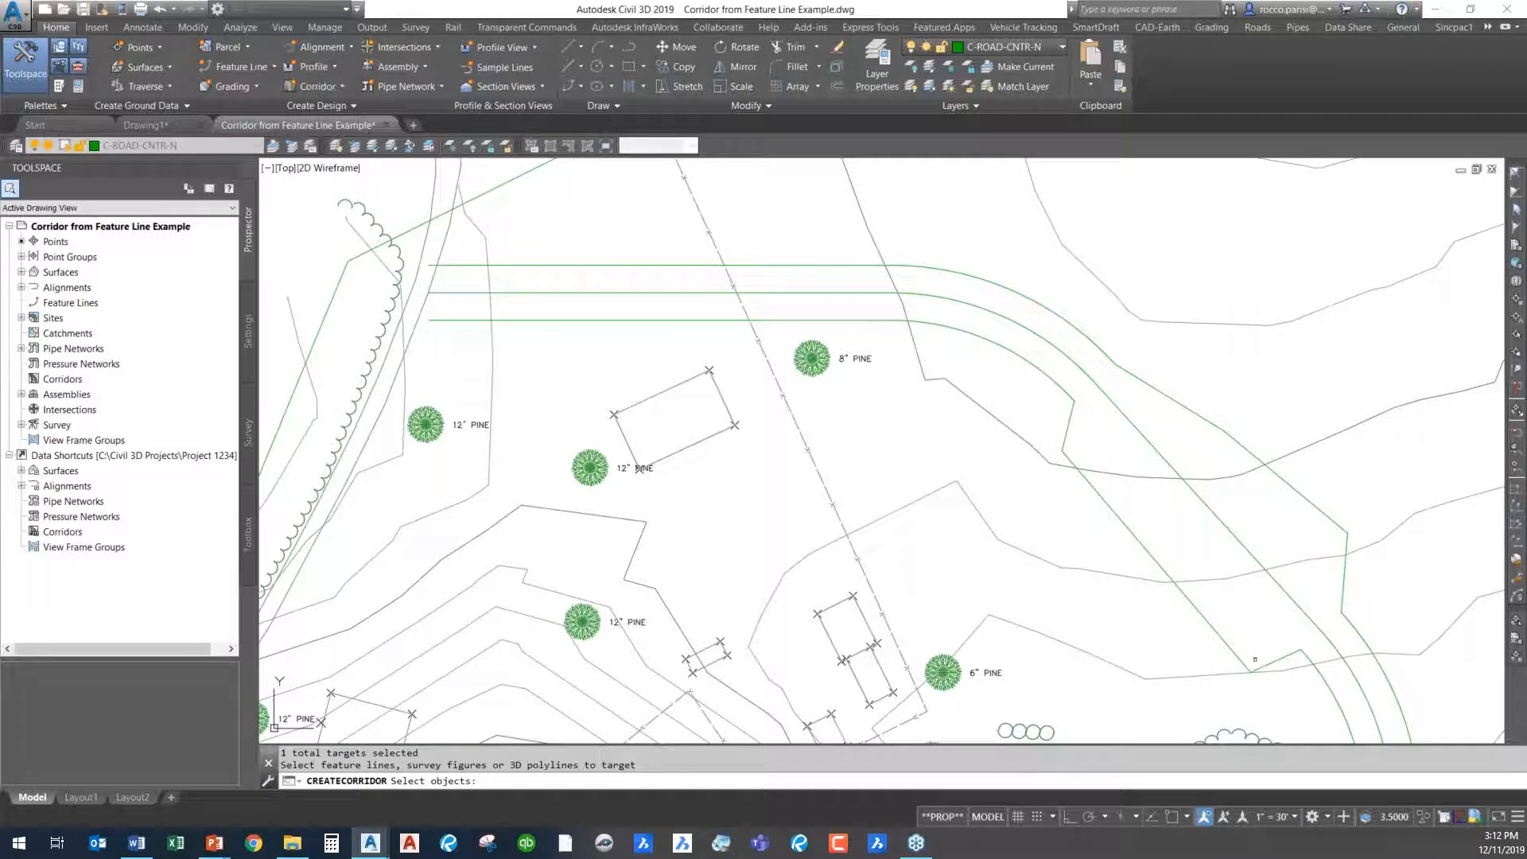
{"action": "left_click", "coordinate": [1069, 435]}
{"action": "key", "text": "Return"}
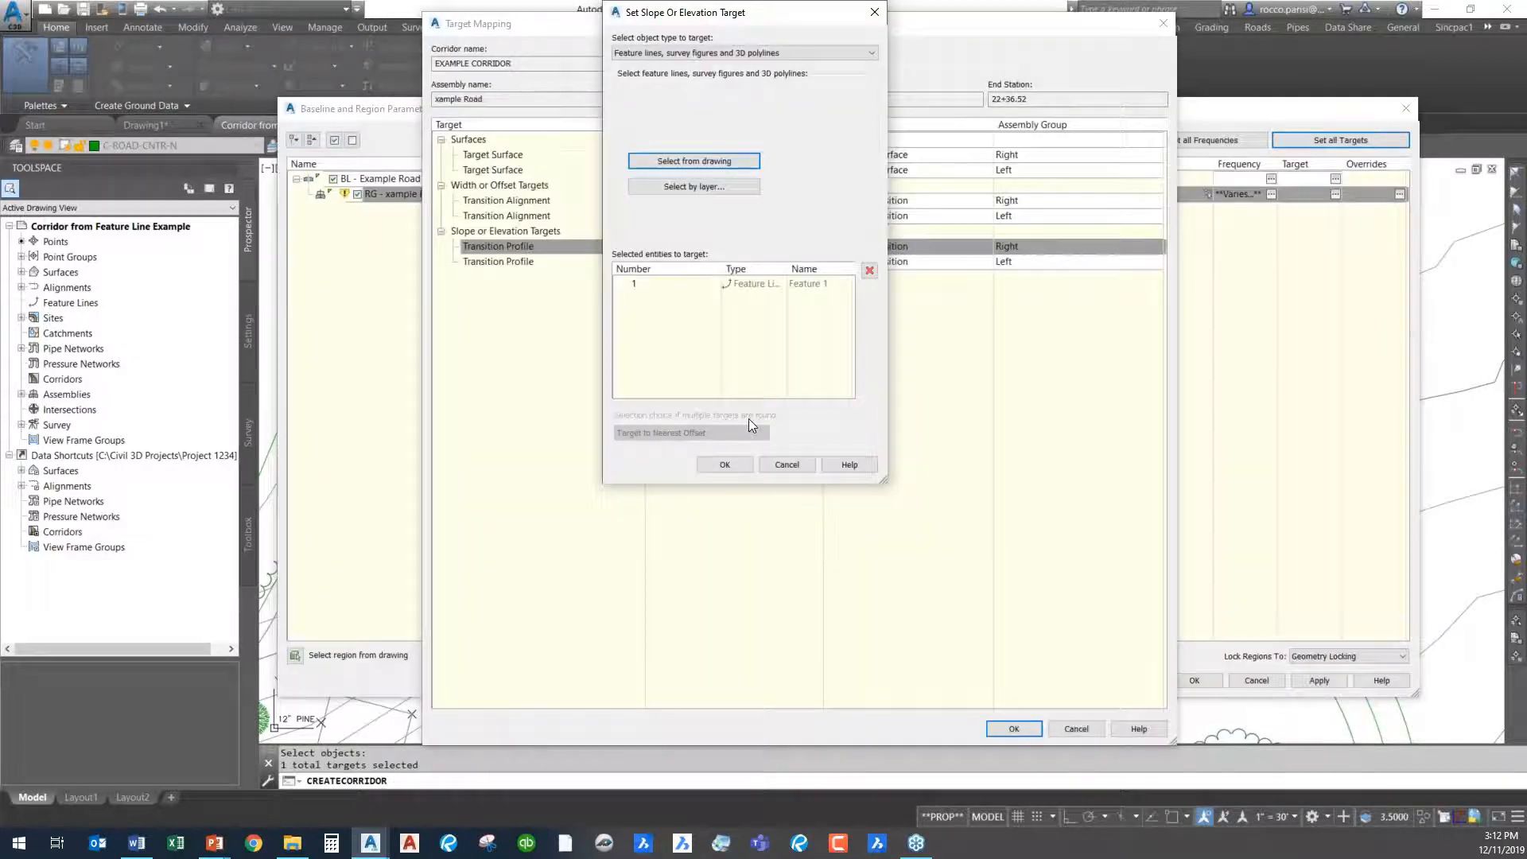
{"action": "left_click", "coordinate": [725, 465]}
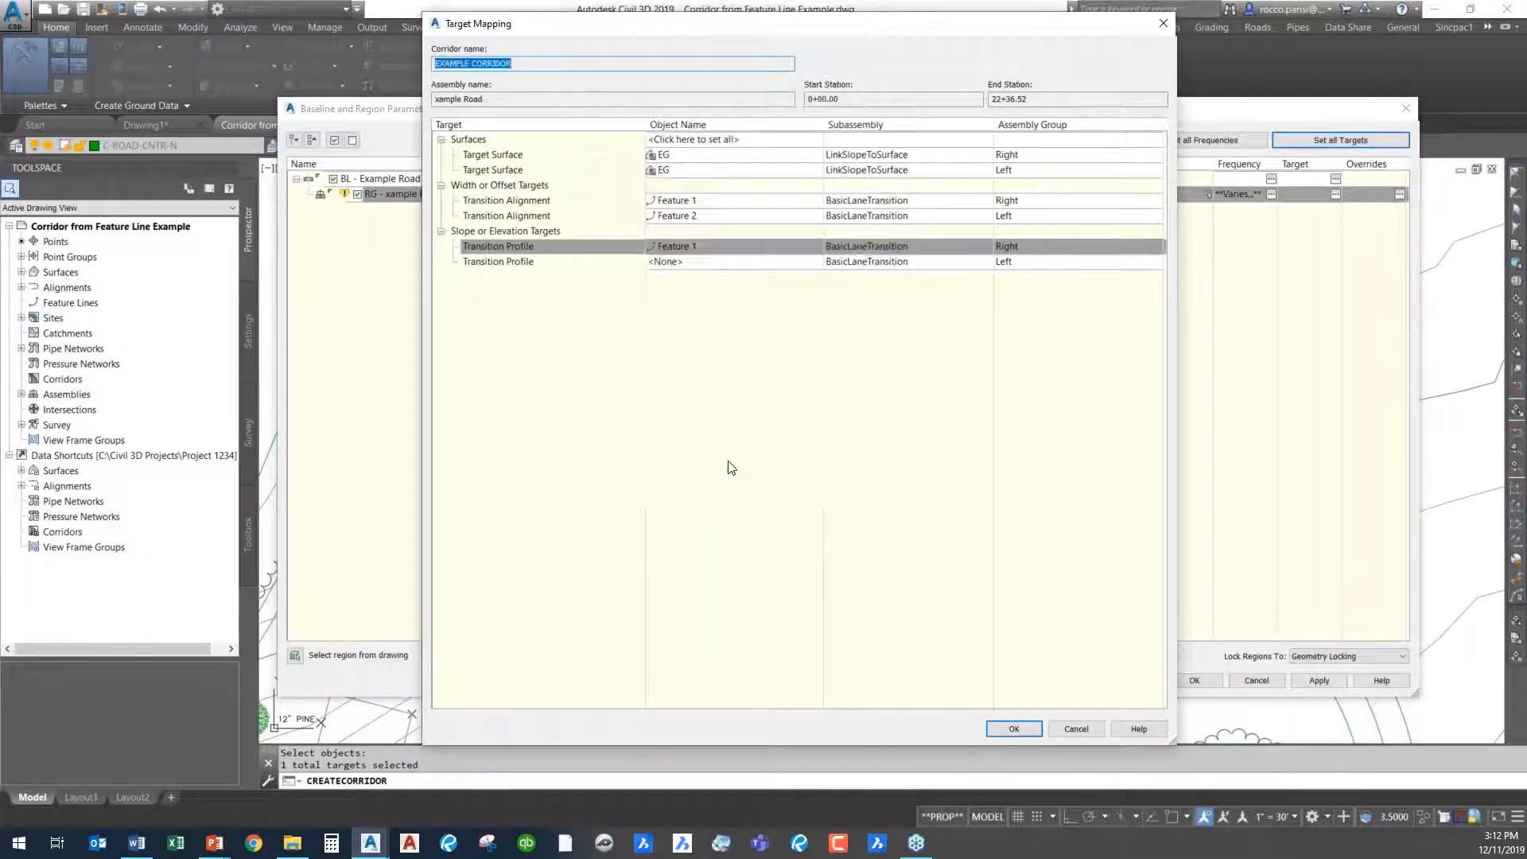
- Set the outer widened feature line, Feature 2, as the slope or elevation target of the left-side BasicLaneTransition
{"action": "left_click", "coordinate": [714, 262]}
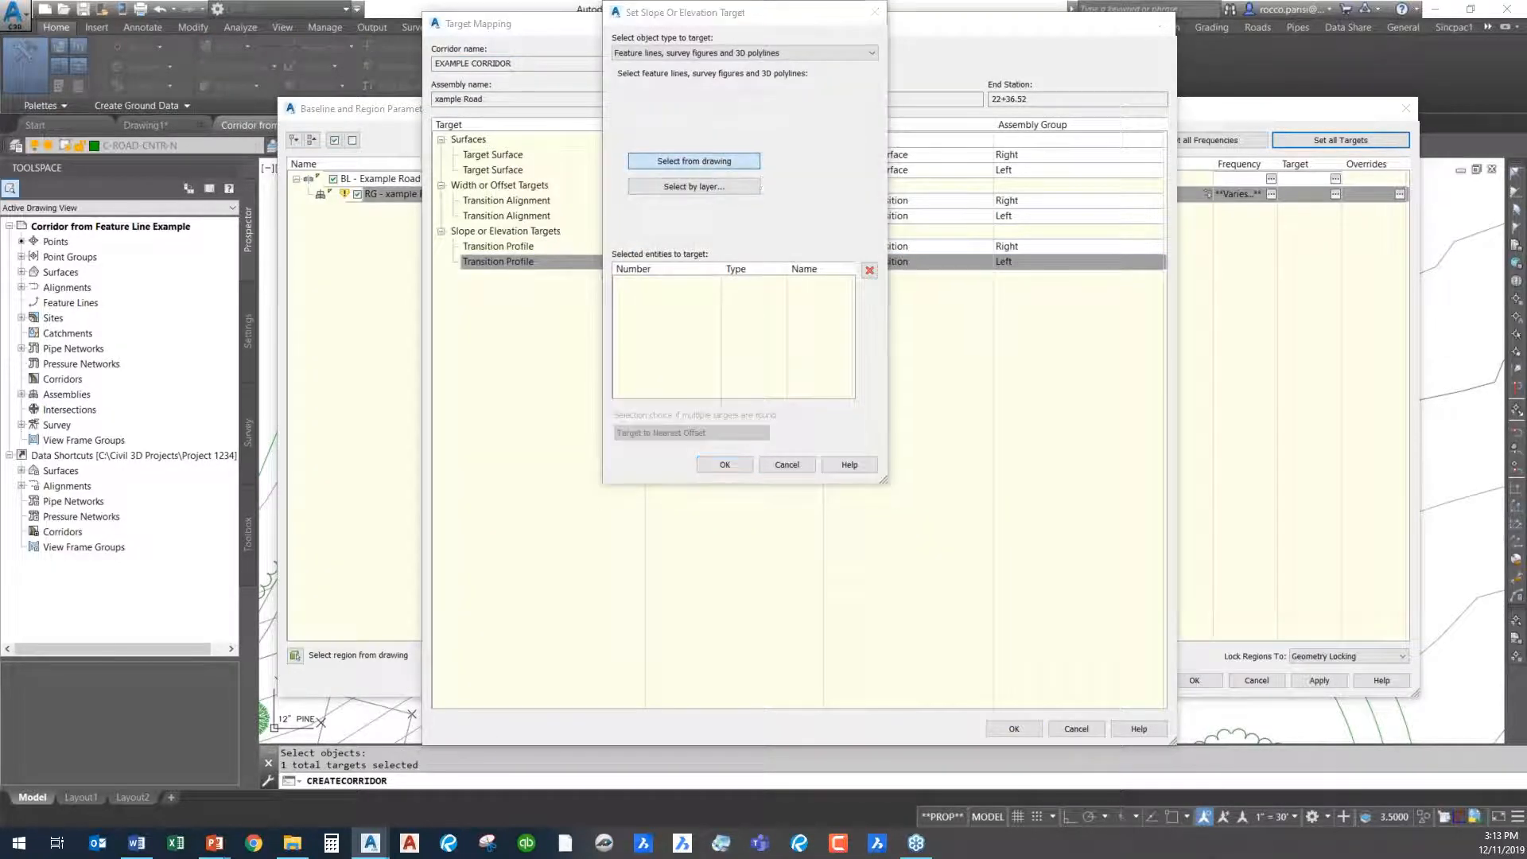
{"action": "left_click", "coordinate": [695, 161]}
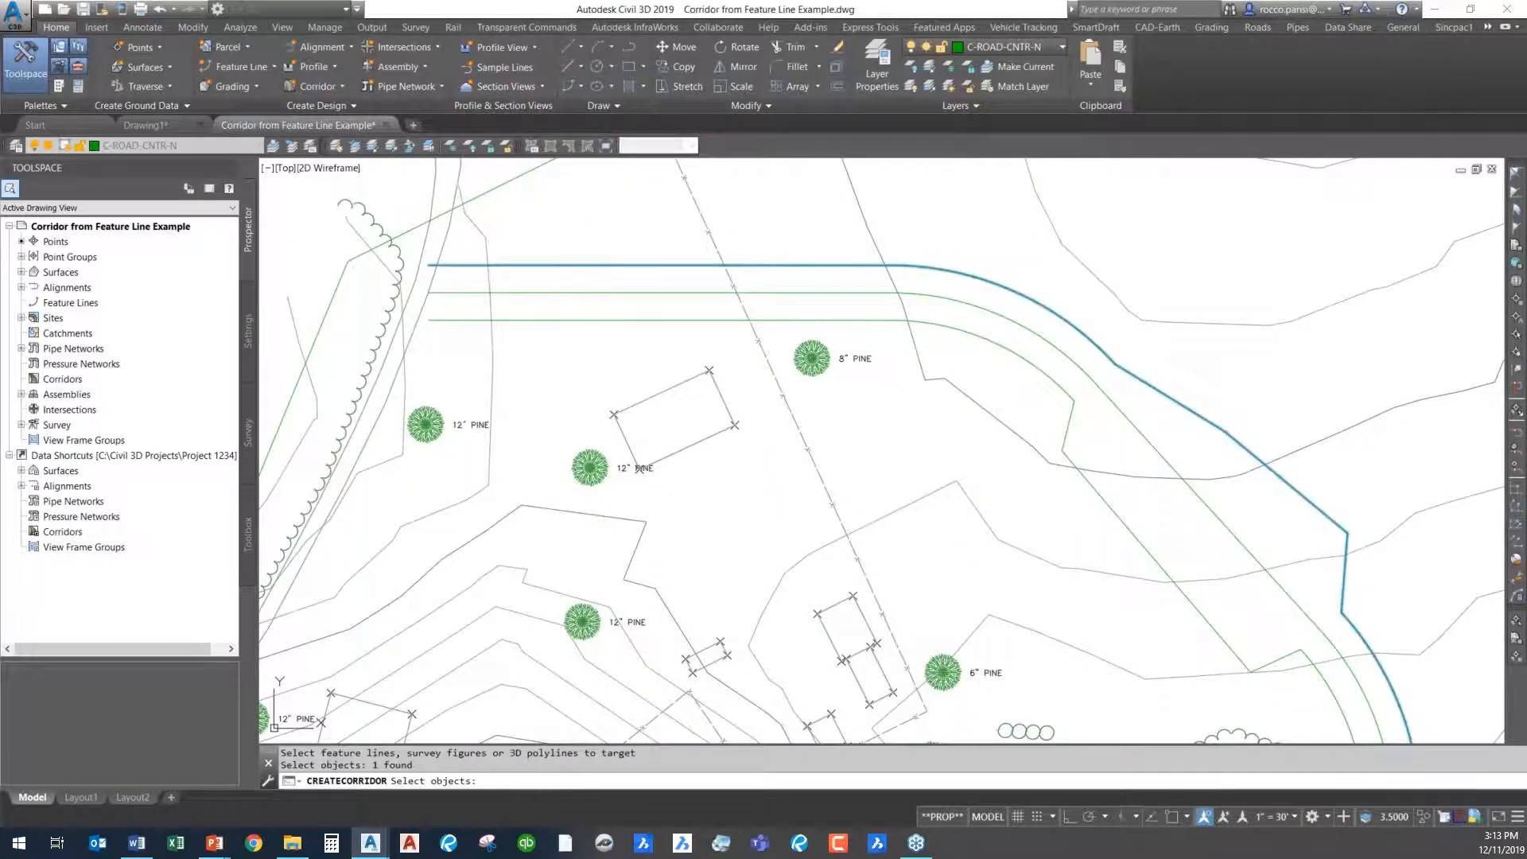
{"action": "key", "text": "Return"}
{"action": "left_click", "coordinate": [724, 465]}
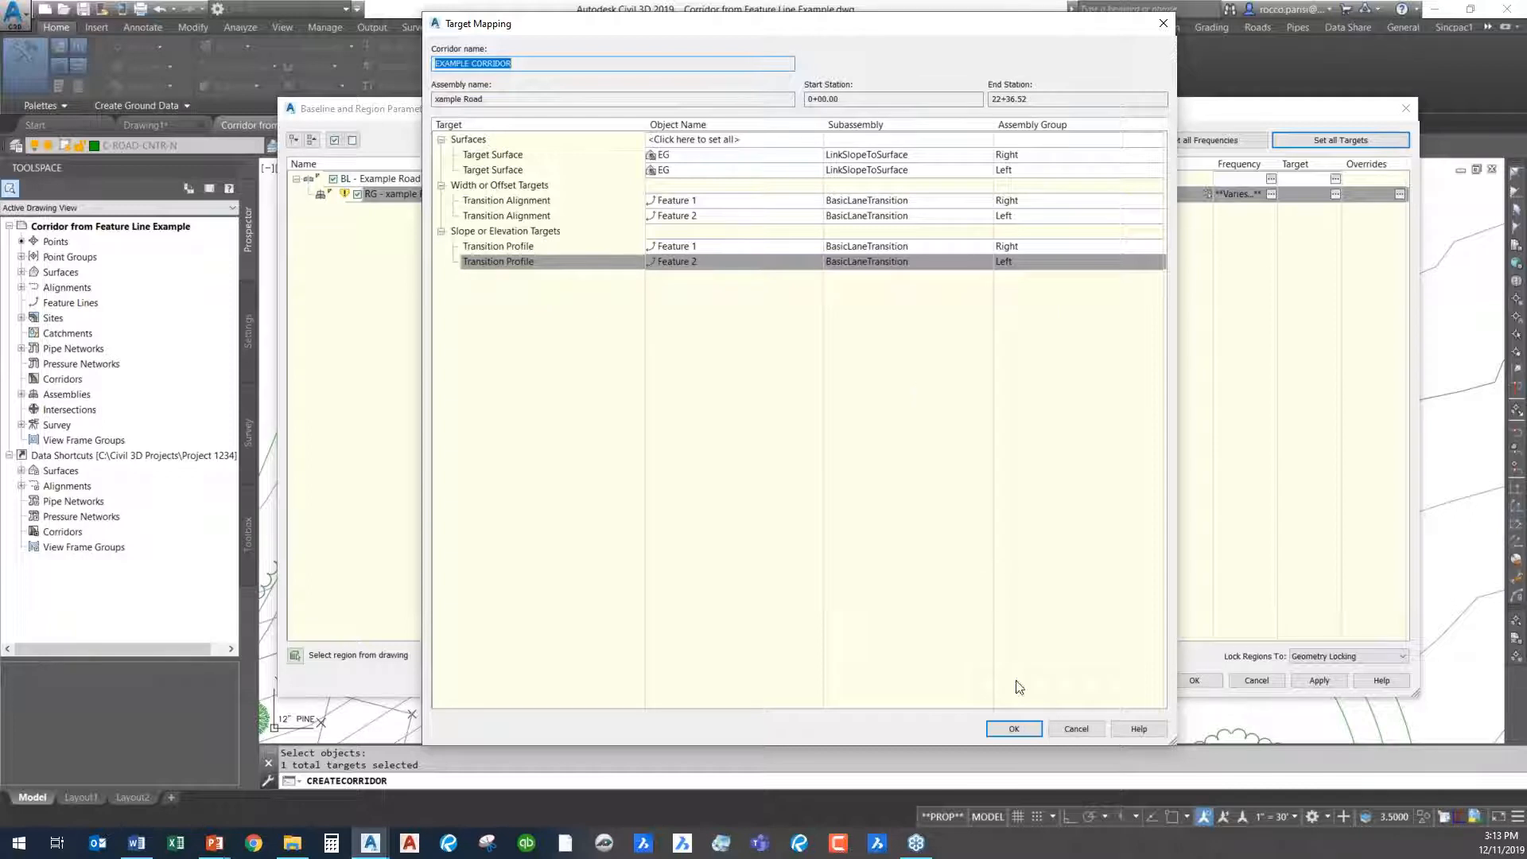
- Accept the target mapping and region parameters, rebuild the corridor, and dismiss the event list
{"action": "left_click", "coordinate": [1014, 729]}
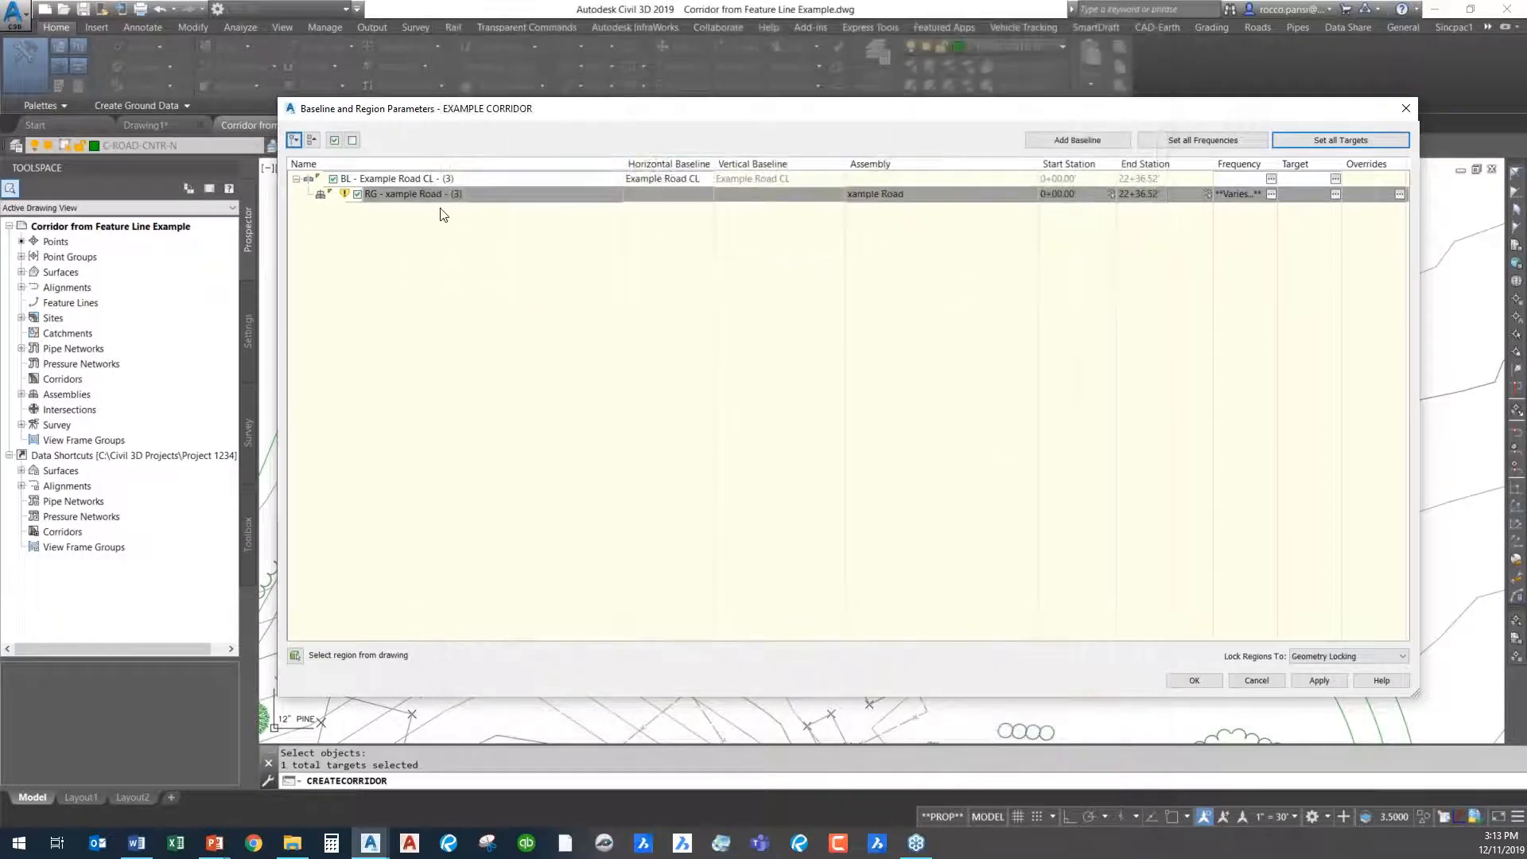
{"action": "left_click", "coordinate": [1206, 683]}
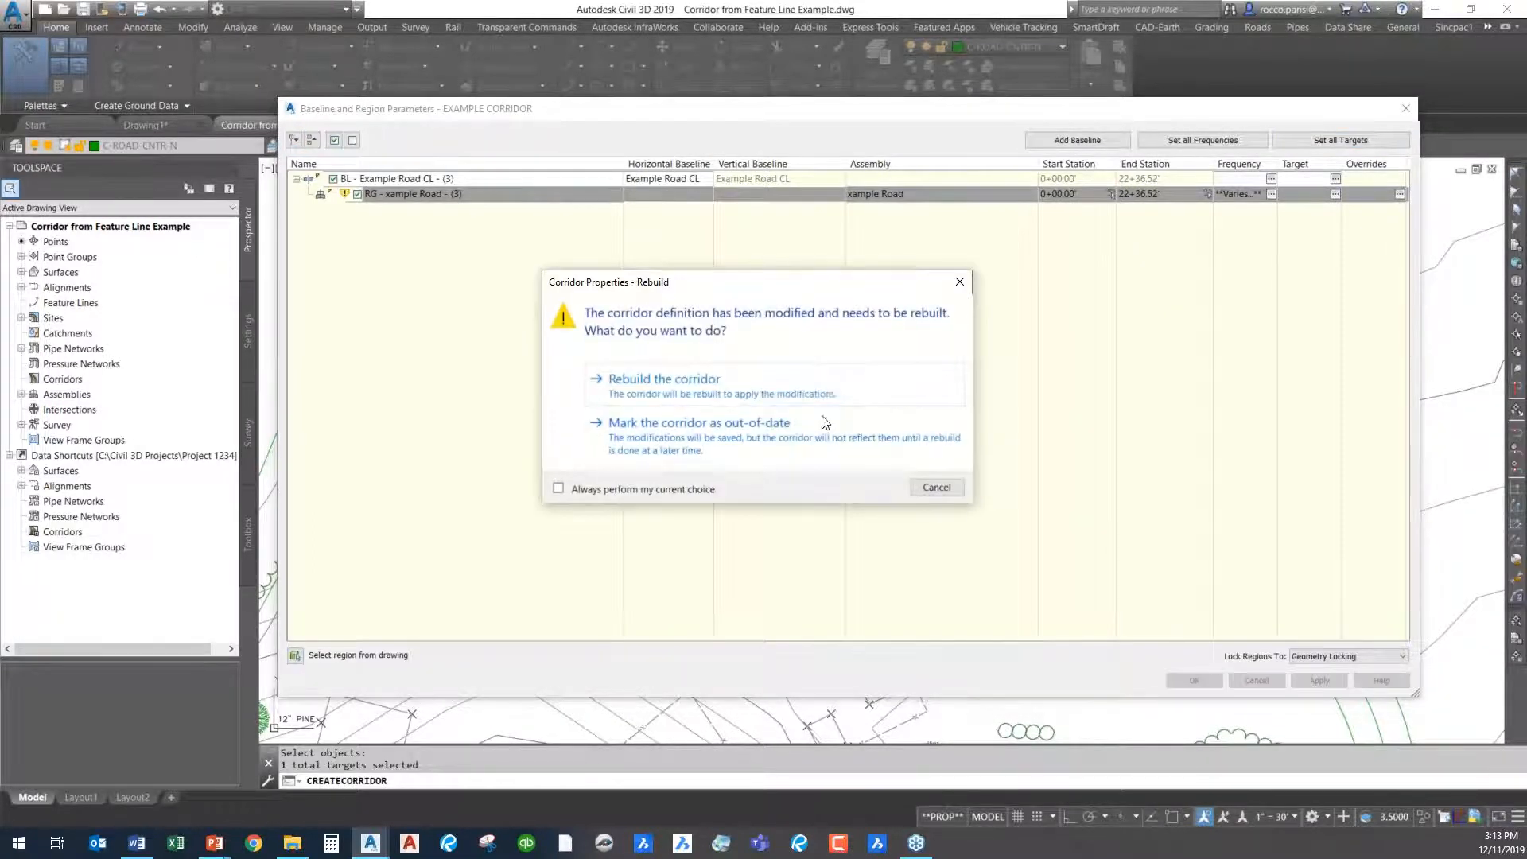
{"action": "left_click", "coordinate": [700, 383]}
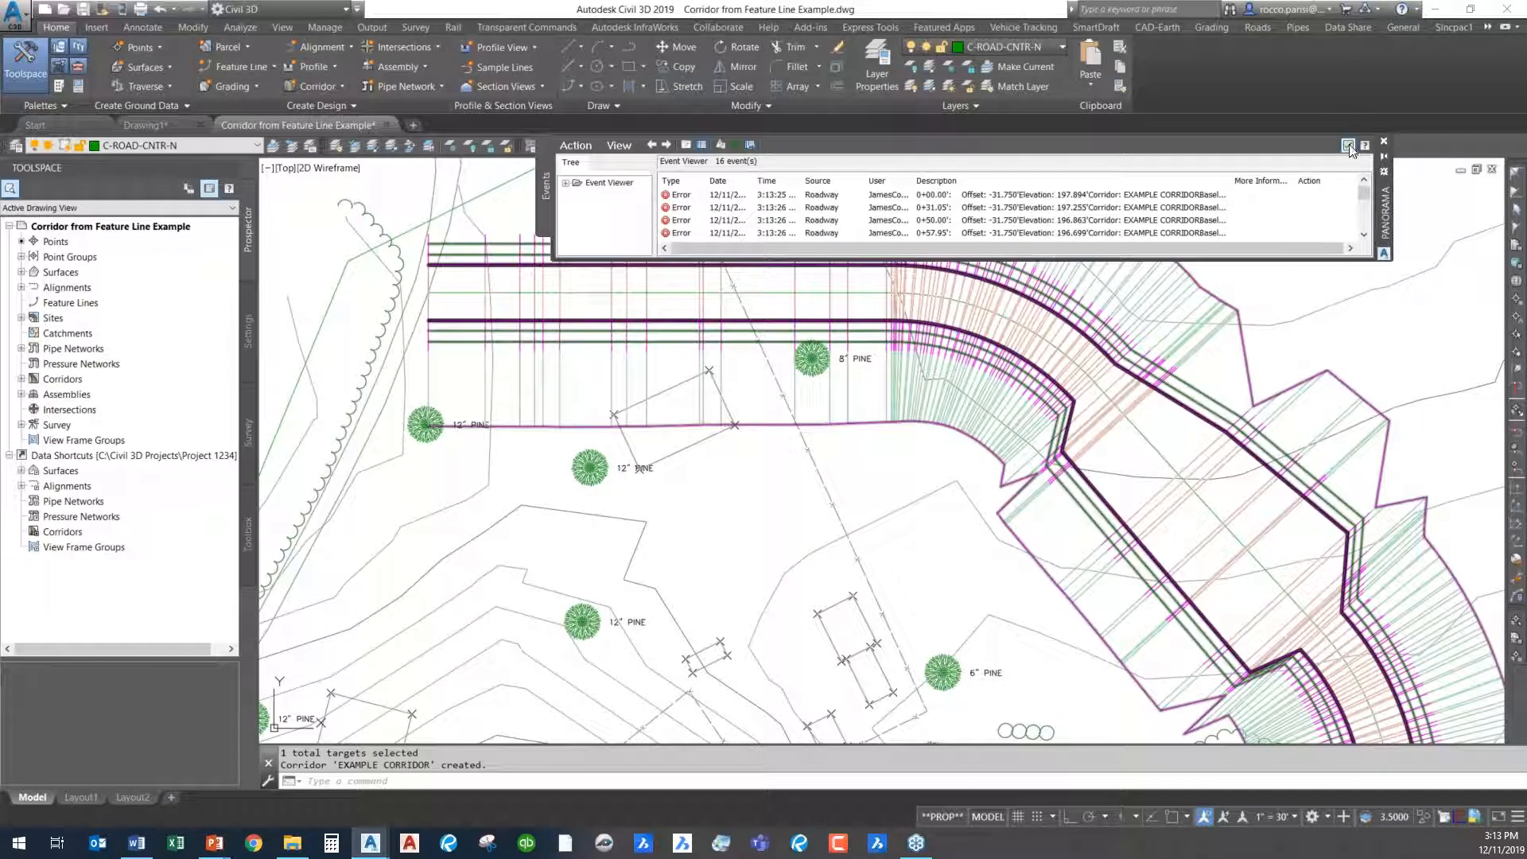
{"action": "left_click", "coordinate": [1349, 148]}
- Inspect the built corridor along its full length, including the curves and daylight limits on both sides
{"action": "scroll", "coordinate": [1005, 447], "scroll_direction": "down", "scroll_amount": 2}
{"action": "mouse_move", "coordinate": [1084, 545]}
{"action": "middle_mouse_down"}
{"action": "mouse_move", "coordinate": [1046, 474]}
{"action": "mouse_move", "coordinate": [902, 333]}
{"action": "middle_mouse_up"}
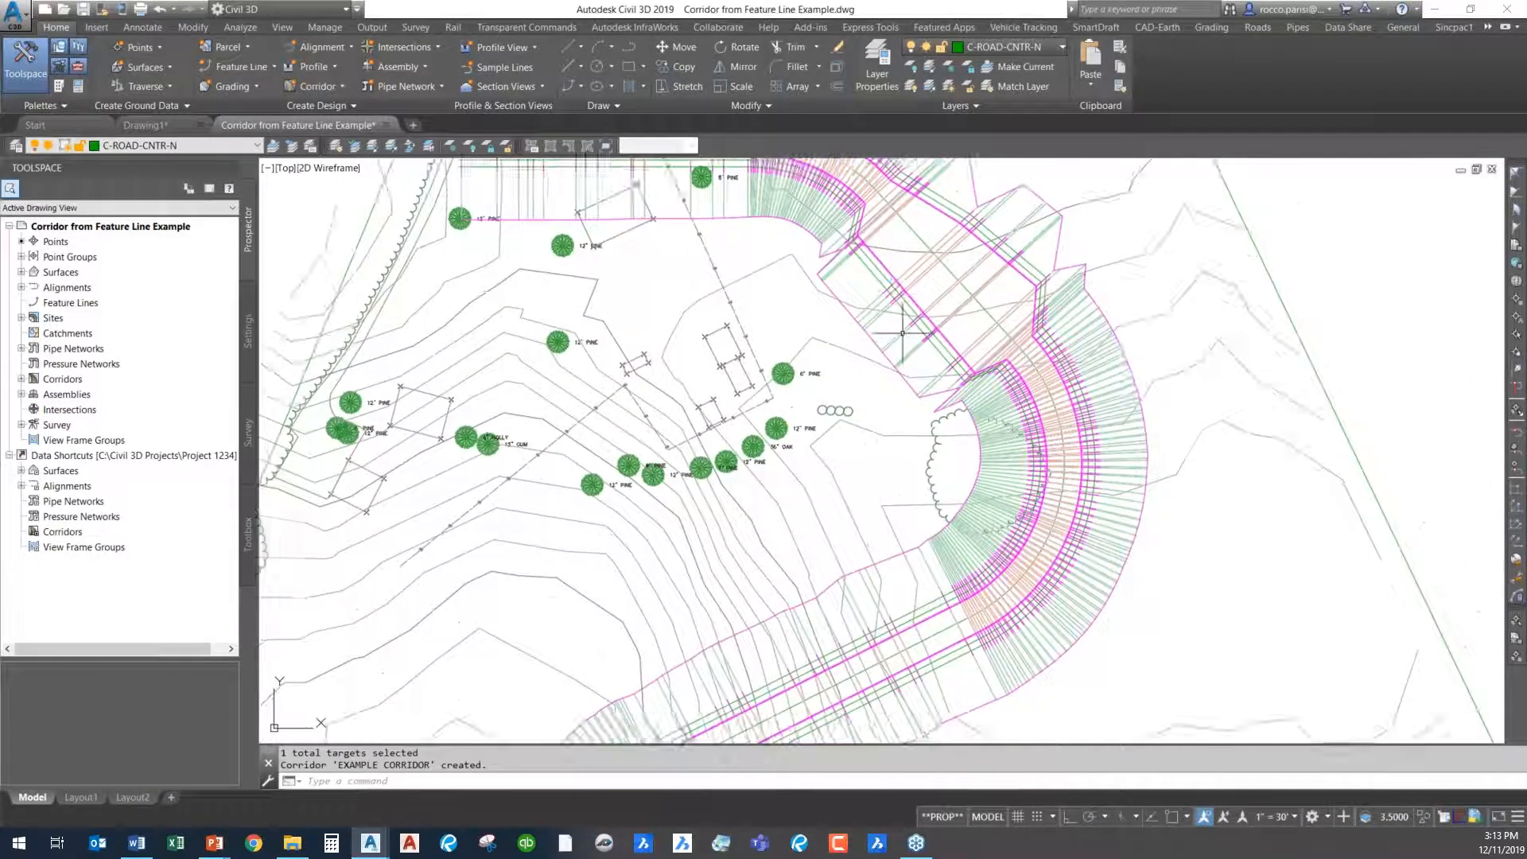
{"action": "scroll", "coordinate": [902, 333], "scroll_direction": "down", "scroll_amount": 3}
{"action": "mouse_move", "coordinate": [951, 533]}
{"action": "middle_mouse_down"}
{"action": "mouse_move", "coordinate": [871, 338]}
{"action": "mouse_move", "coordinate": [907, 589]}
{"action": "mouse_move", "coordinate": [680, 597]}
{"action": "middle_mouse_up"}
{"action": "scroll", "coordinate": [907, 520], "scroll_direction": "down", "scroll_amount": 6}
{"action": "scroll", "coordinate": [907, 519], "scroll_direction": "up", "scroll_amount": 10}
{"action": "mouse_move", "coordinate": [648, 298]}
{"action": "middle_mouse_down"}
{"action": "mouse_move", "coordinate": [1033, 588]}
{"action": "mouse_move", "coordinate": [1125, 617]}
{"action": "mouse_move", "coordinate": [1087, 472]}
{"action": "middle_mouse_up"}
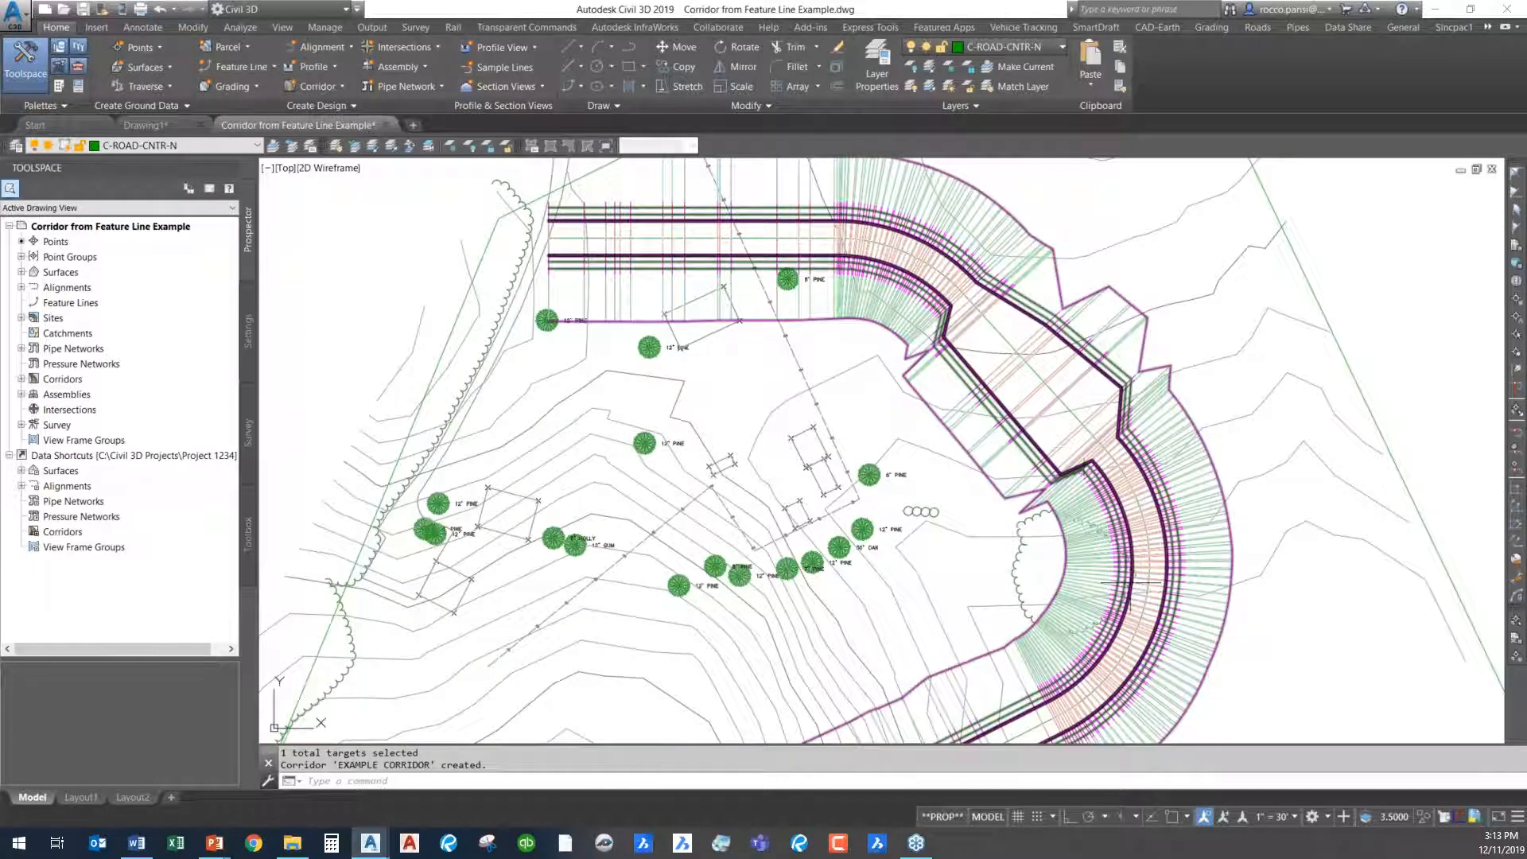
{"action": "mouse_move", "coordinate": [752, 238]}
{"action": "middle_mouse_down"}
{"action": "mouse_move", "coordinate": [789, 384]}
{"action": "mouse_move", "coordinate": [835, 347]}
{"action": "mouse_move", "coordinate": [834, 170]}
{"action": "middle_mouse_up"}
{"action": "mouse_move", "coordinate": [893, 525]}
{"action": "middle_mouse_down"}
{"action": "mouse_move", "coordinate": [971, 300]}
{"action": "mouse_move", "coordinate": [1017, 268]}
{"action": "middle_mouse_up"}
{"action": "middle_click_drag", "start_coordinate": [927, 565], "coordinate": [890, 409]}
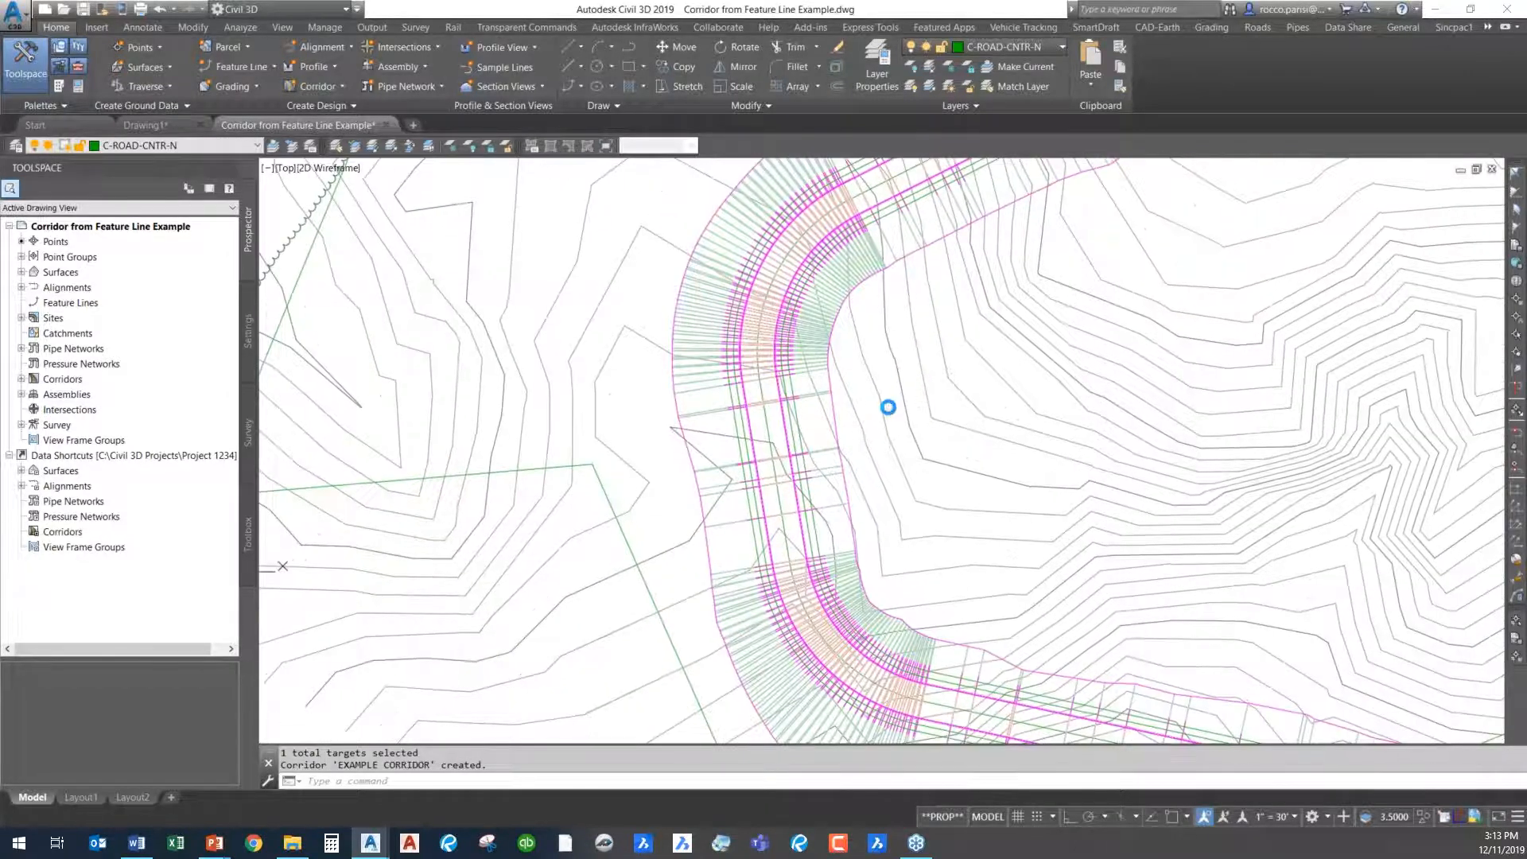
{"action": "scroll", "coordinate": [885, 591], "scroll_direction": "down", "scroll_amount": 2}
{"action": "middle_click_drag", "start_coordinate": [1100, 310], "coordinate": [912, 686]}
{"action": "scroll", "coordinate": [912, 436], "scroll_direction": "up", "scroll_amount": 5}
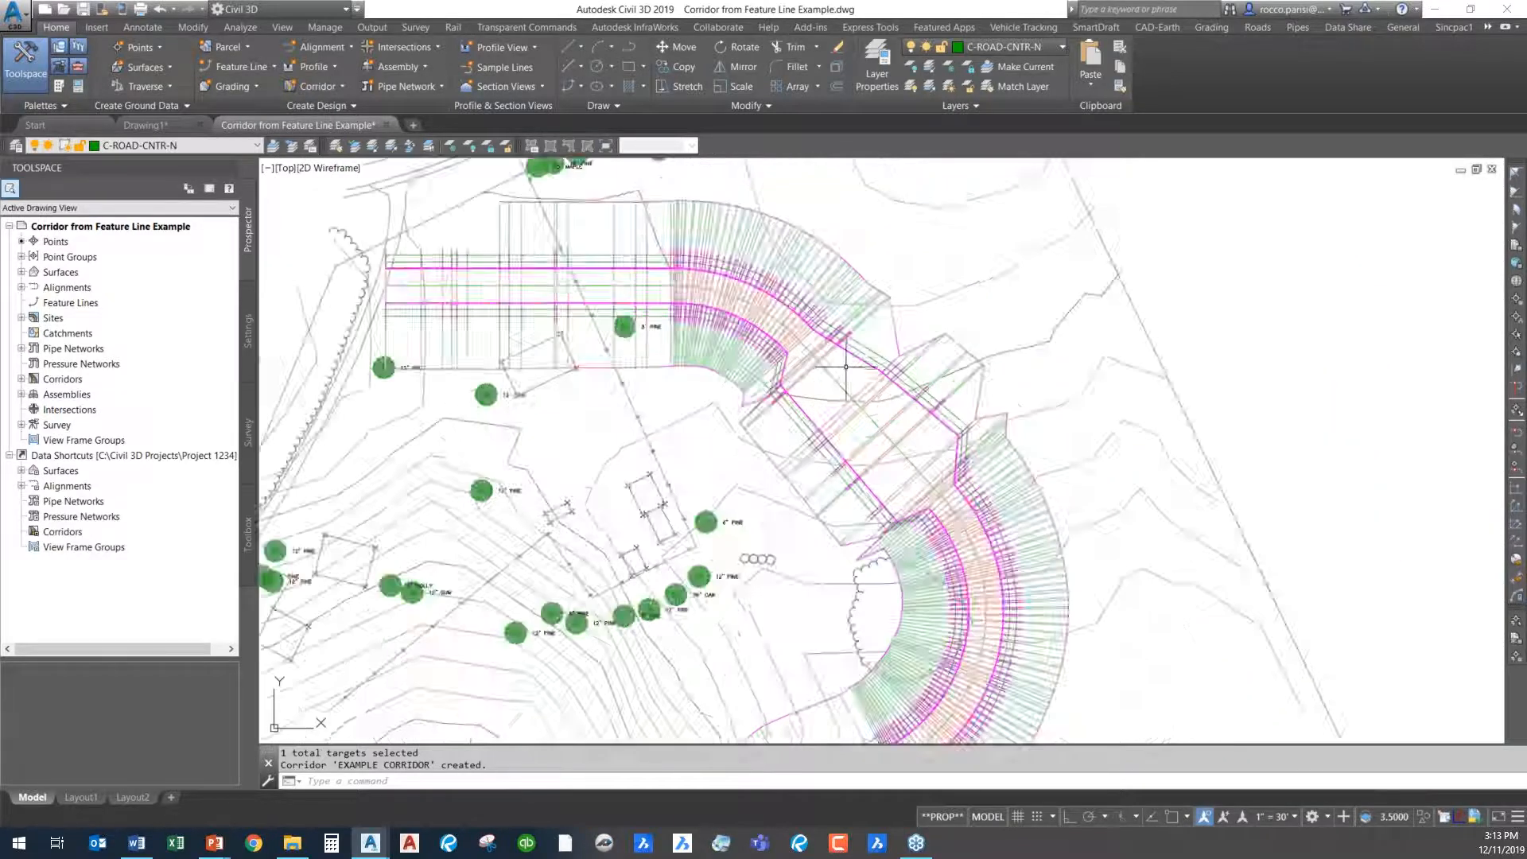
- Examine up close how the lane edges follow the offset feature lines in the corridor's widened section
{"action": "mouse_move", "coordinate": [1011, 528]}
{"action": "middle_mouse_down"}
{"action": "mouse_move", "coordinate": [941, 430]}
{"action": "mouse_move", "coordinate": [950, 374]}
{"action": "middle_mouse_up"}
{"action": "scroll", "coordinate": [976, 600], "scroll_direction": "up", "scroll_amount": 2}
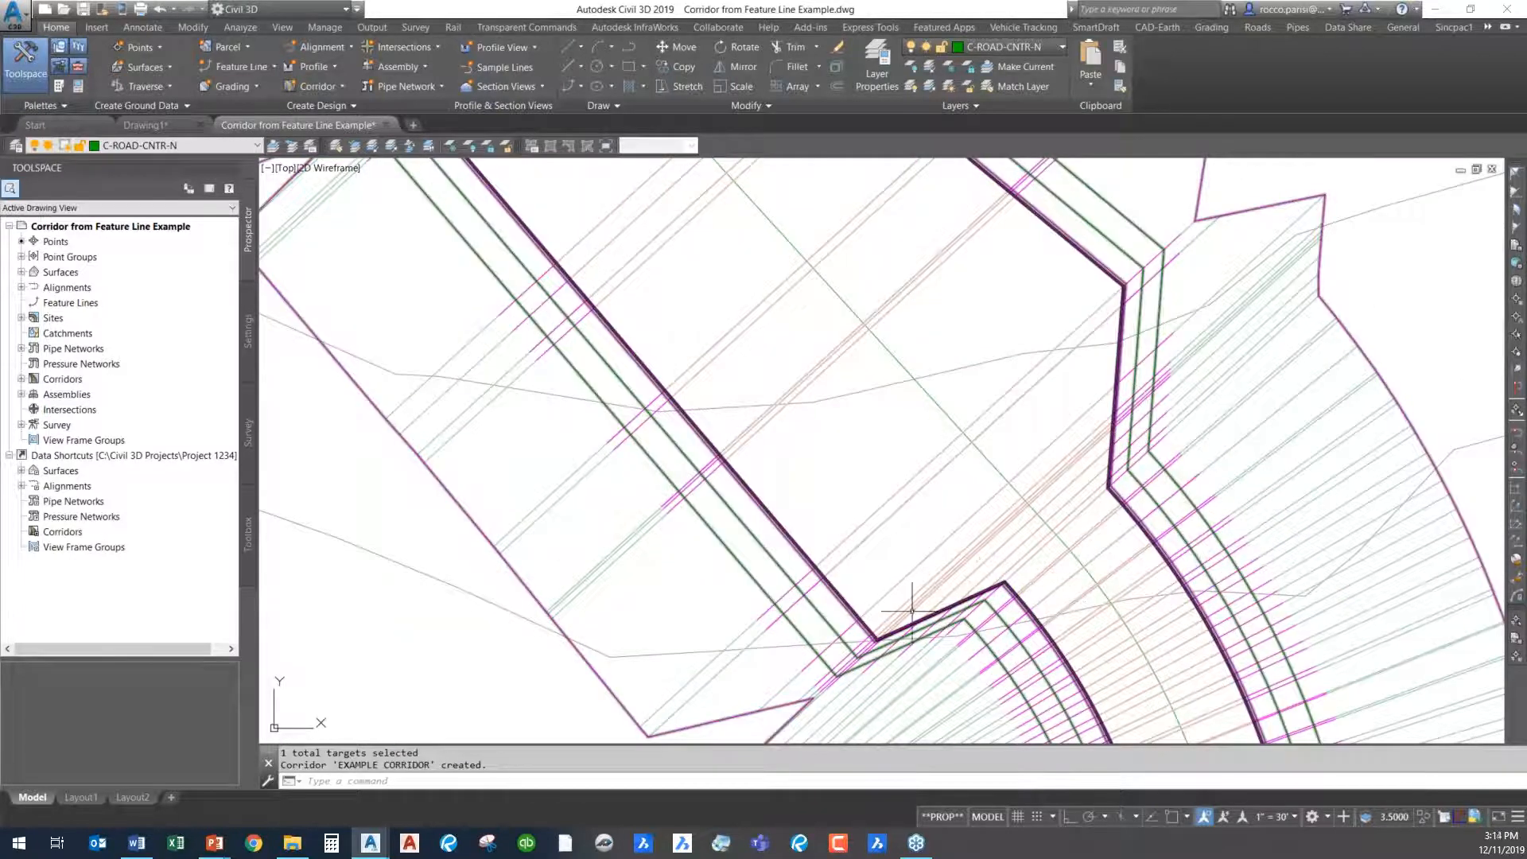
{"action": "middle_click_drag", "start_coordinate": [592, 275], "coordinate": [699, 571]}
{"action": "middle_click_drag", "start_coordinate": [799, 352], "coordinate": [622, 668]}
{"action": "middle_click_drag", "start_coordinate": [825, 681], "coordinate": [926, 397]}
{"action": "scroll", "coordinate": [794, 324], "scroll_direction": "down", "scroll_amount": 2}
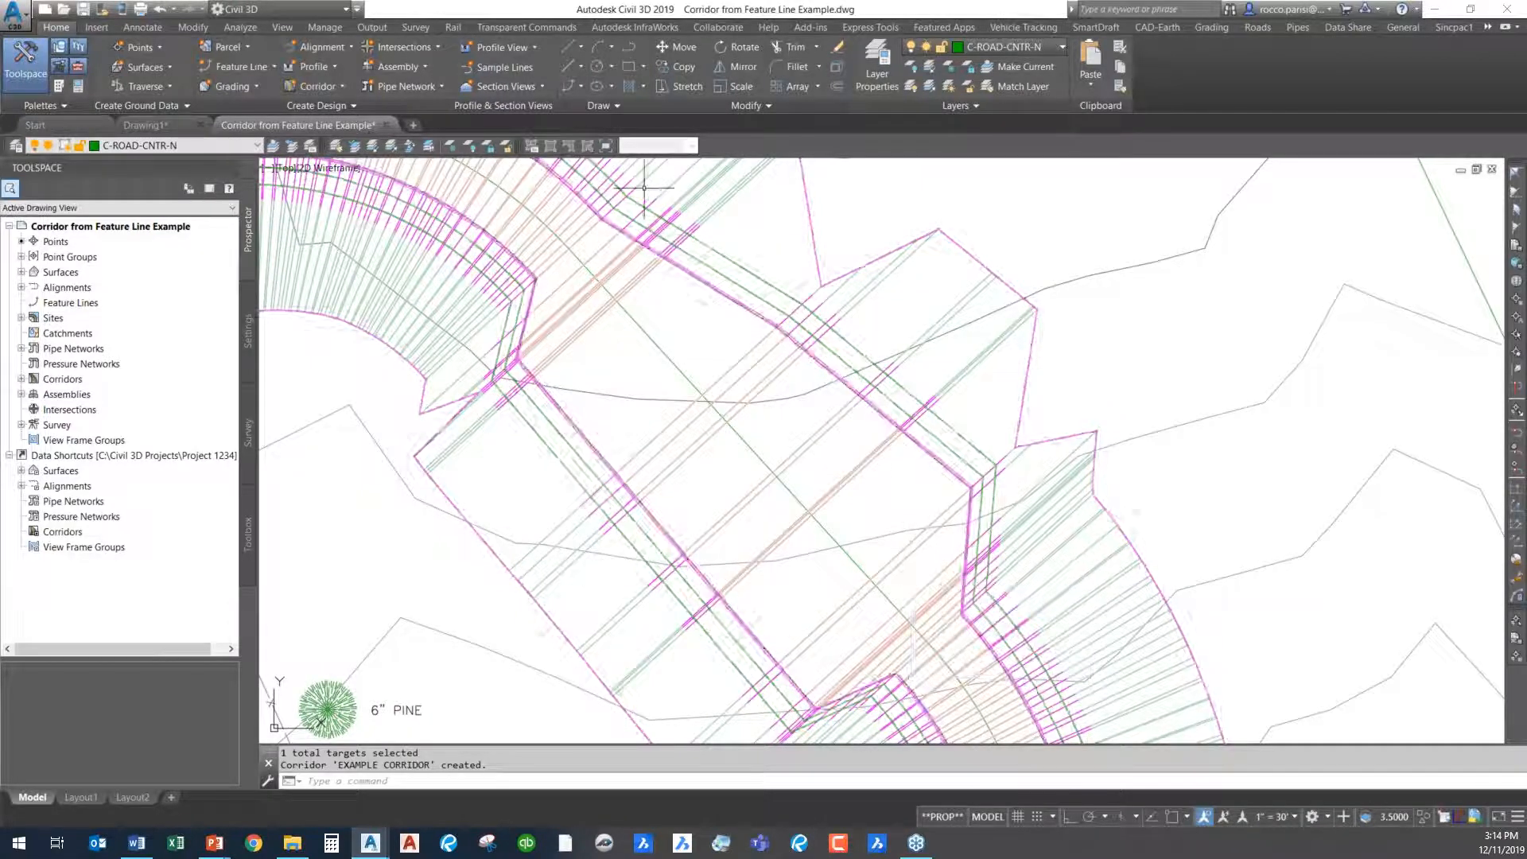
{"action": "left_click", "coordinate": [316, 46]}
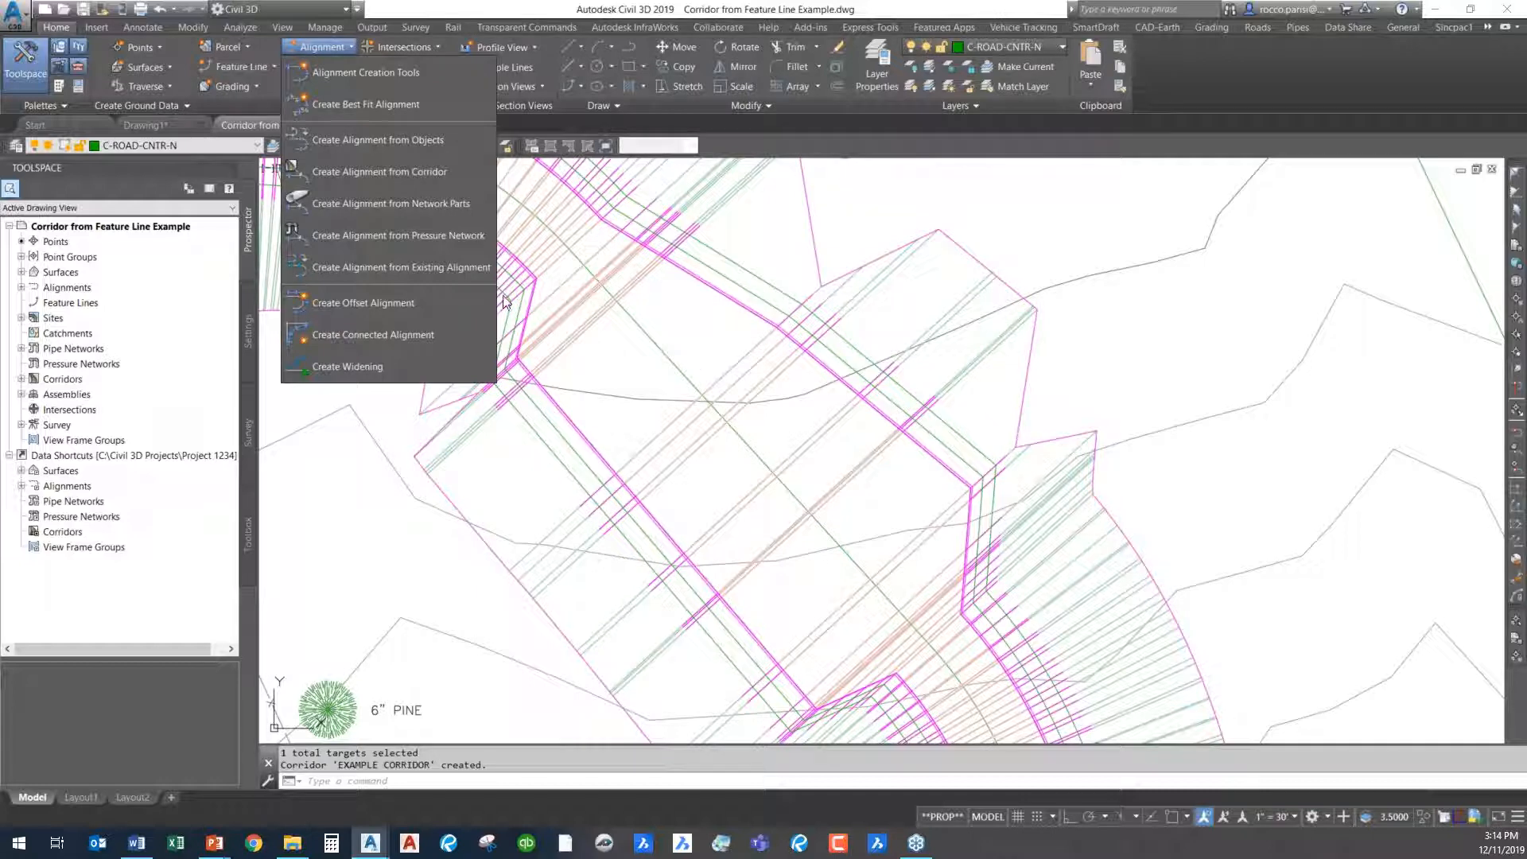
{"action": "left_click", "coordinate": [1093, 235]}
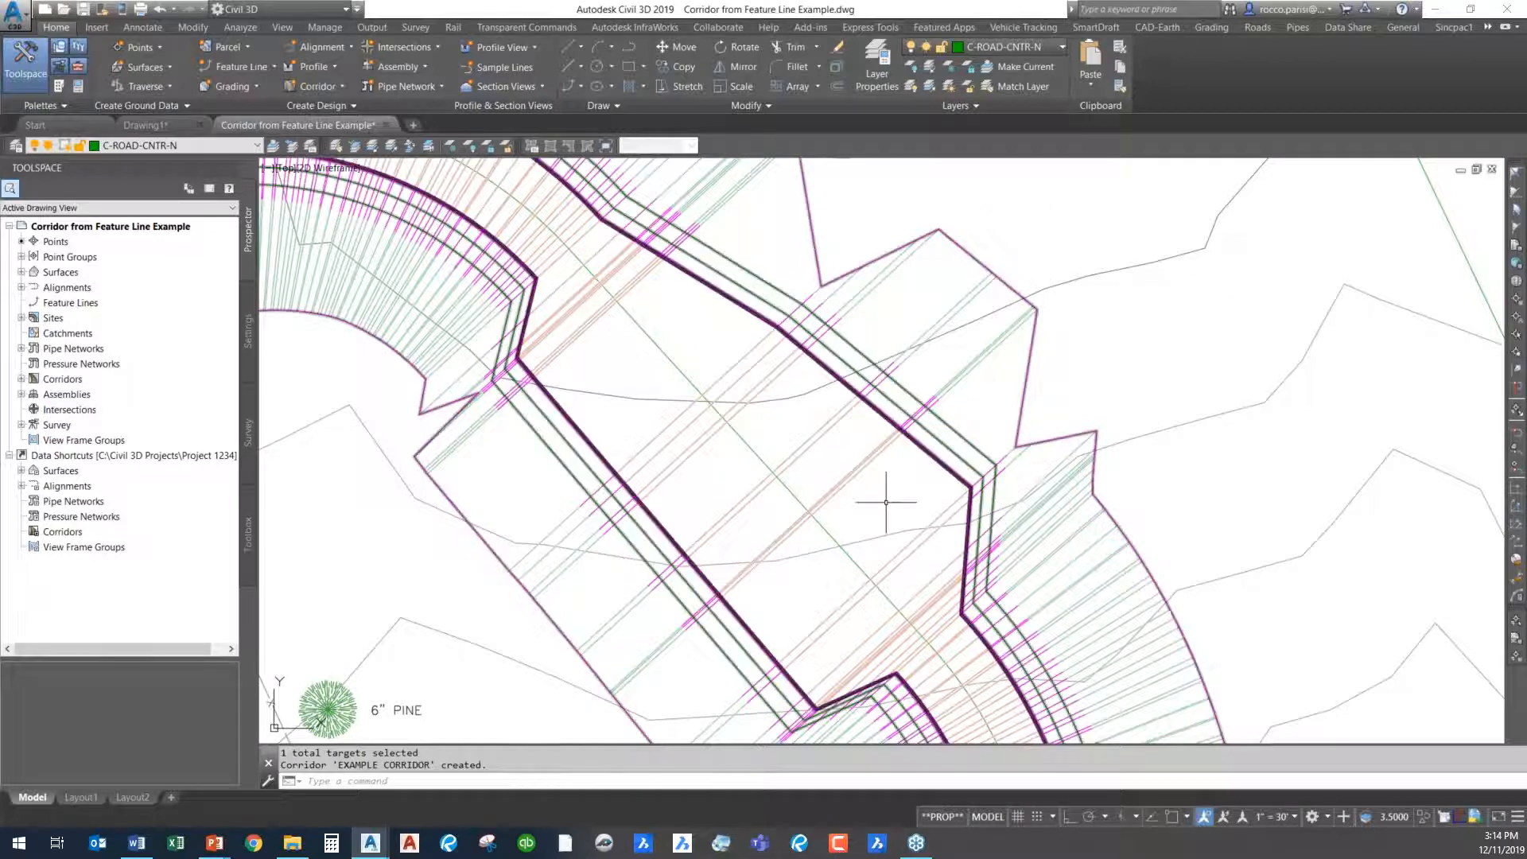
{"action": "scroll", "coordinate": [879, 494], "scroll_direction": "down", "scroll_amount": 2}
{"action": "middle_click_drag", "start_coordinate": [879, 508], "coordinate": [867, 402]}
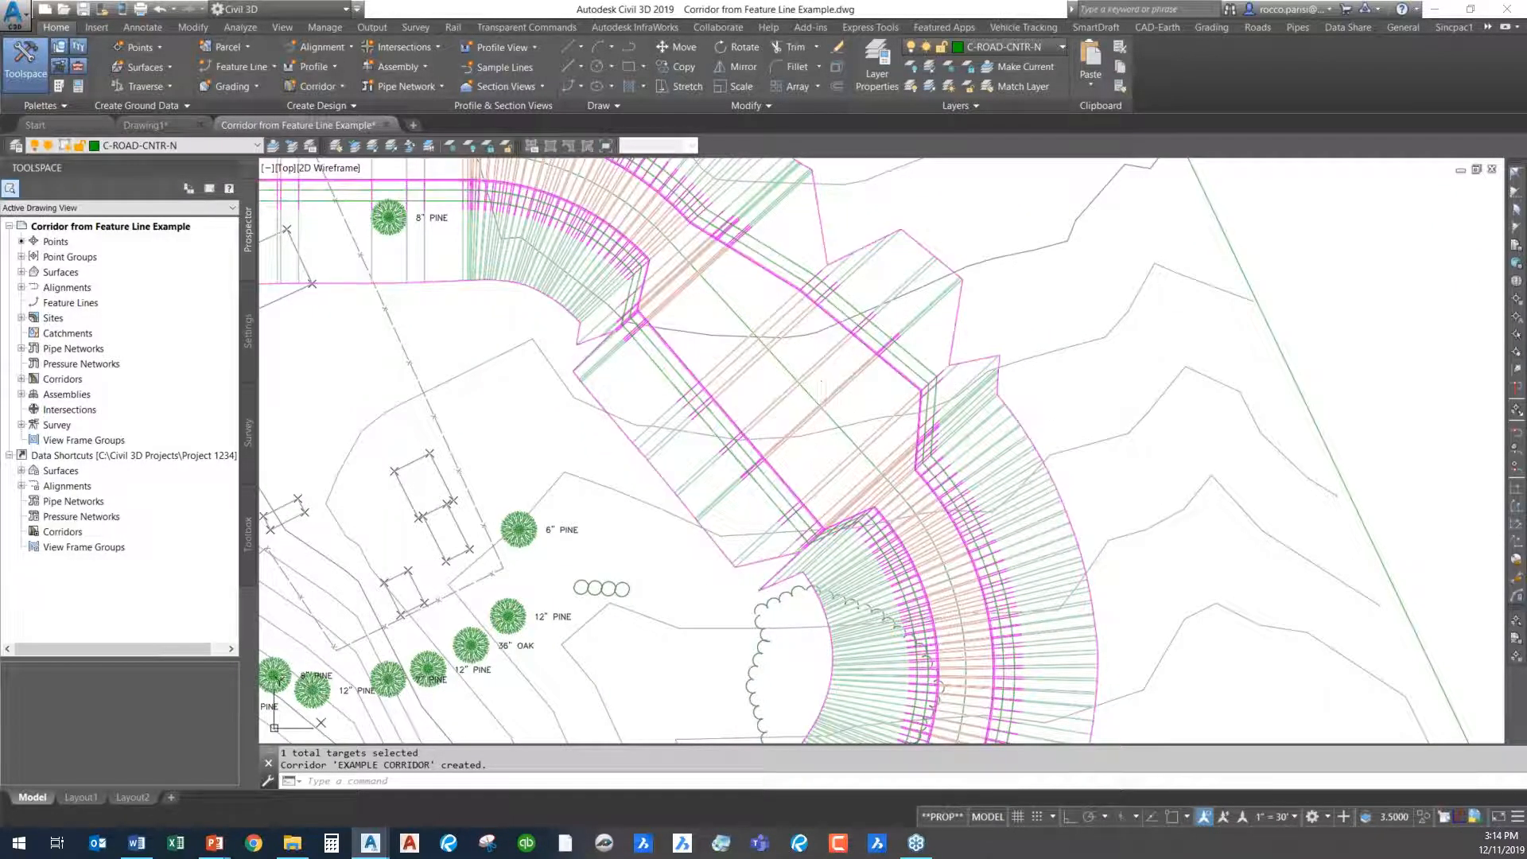
- Open the road corridor in the Object Viewer for a shaded 3D check
{"action": "left_click", "coordinate": [799, 415]}
{"action": "right_click", "coordinate": [862, 422]}
{"action": "left_click", "coordinate": [941, 767]}
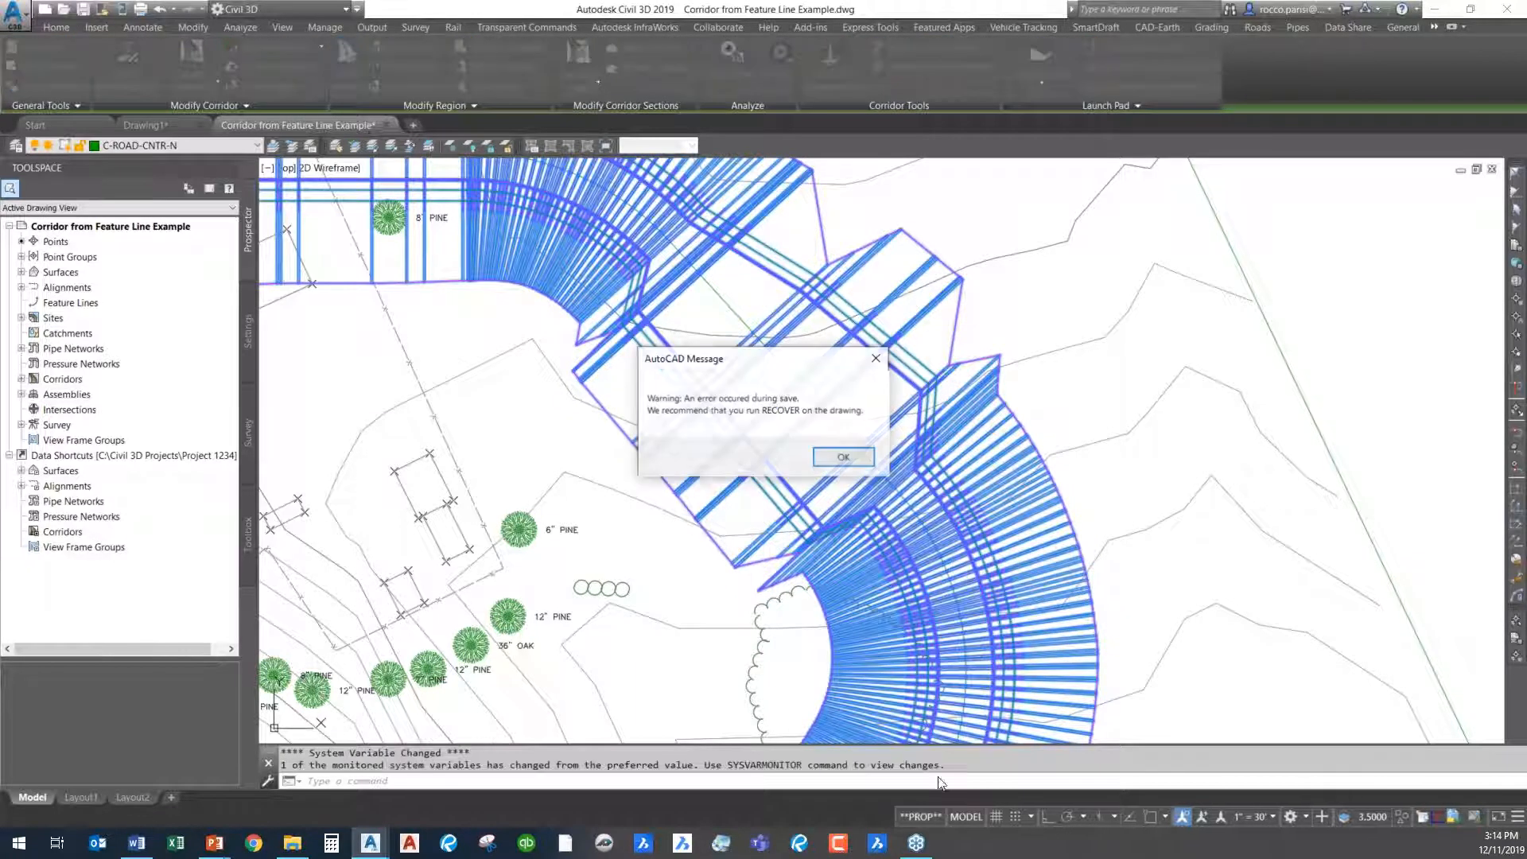
{"action": "left_click", "coordinate": [849, 456]}
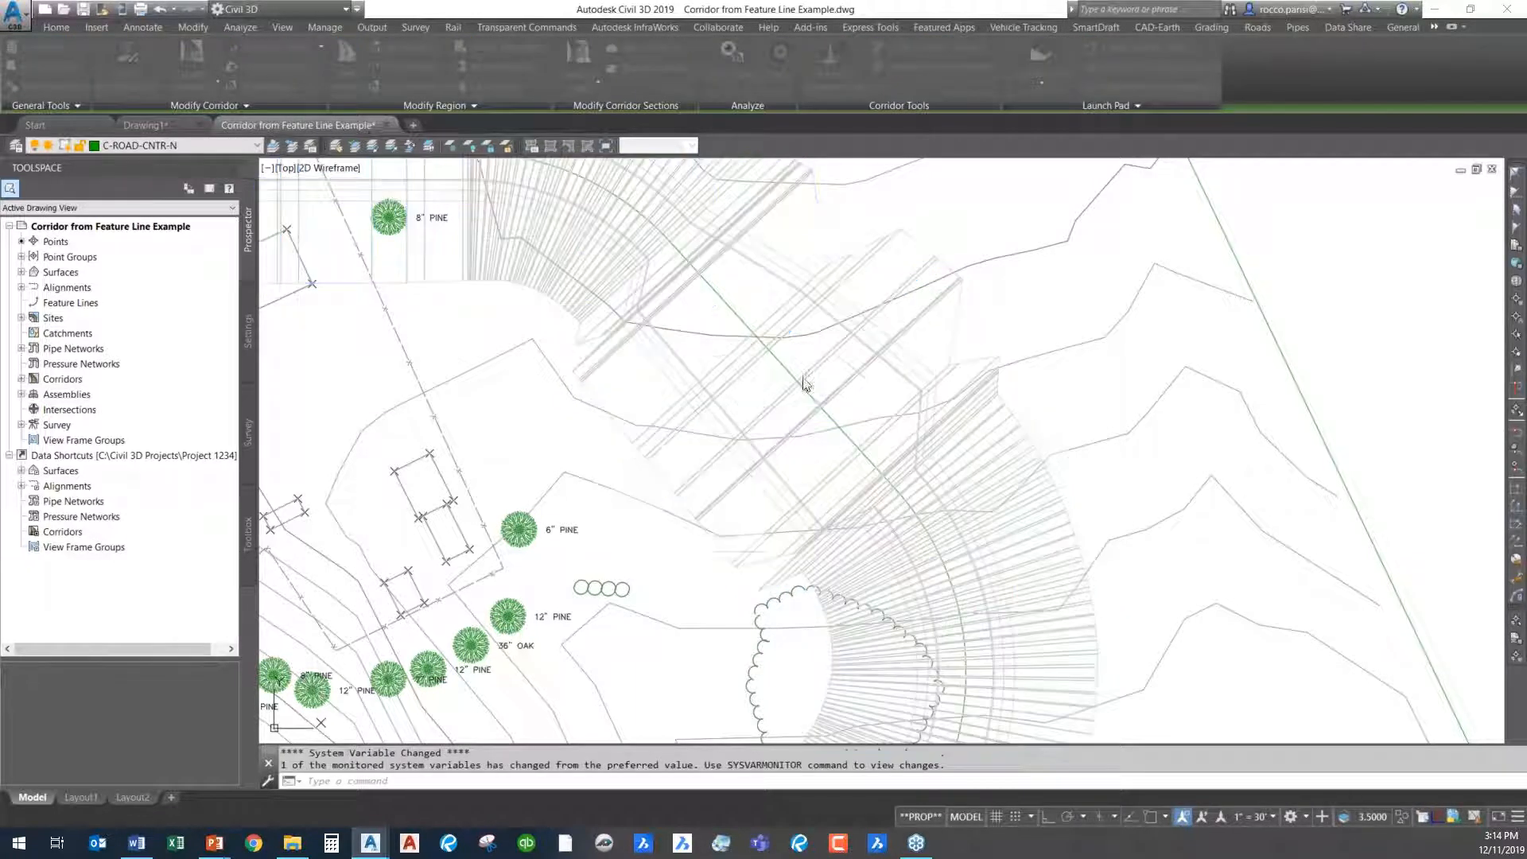
{"action": "left_click", "coordinate": [841, 389]}
{"action": "right_click", "coordinate": [841, 389]}
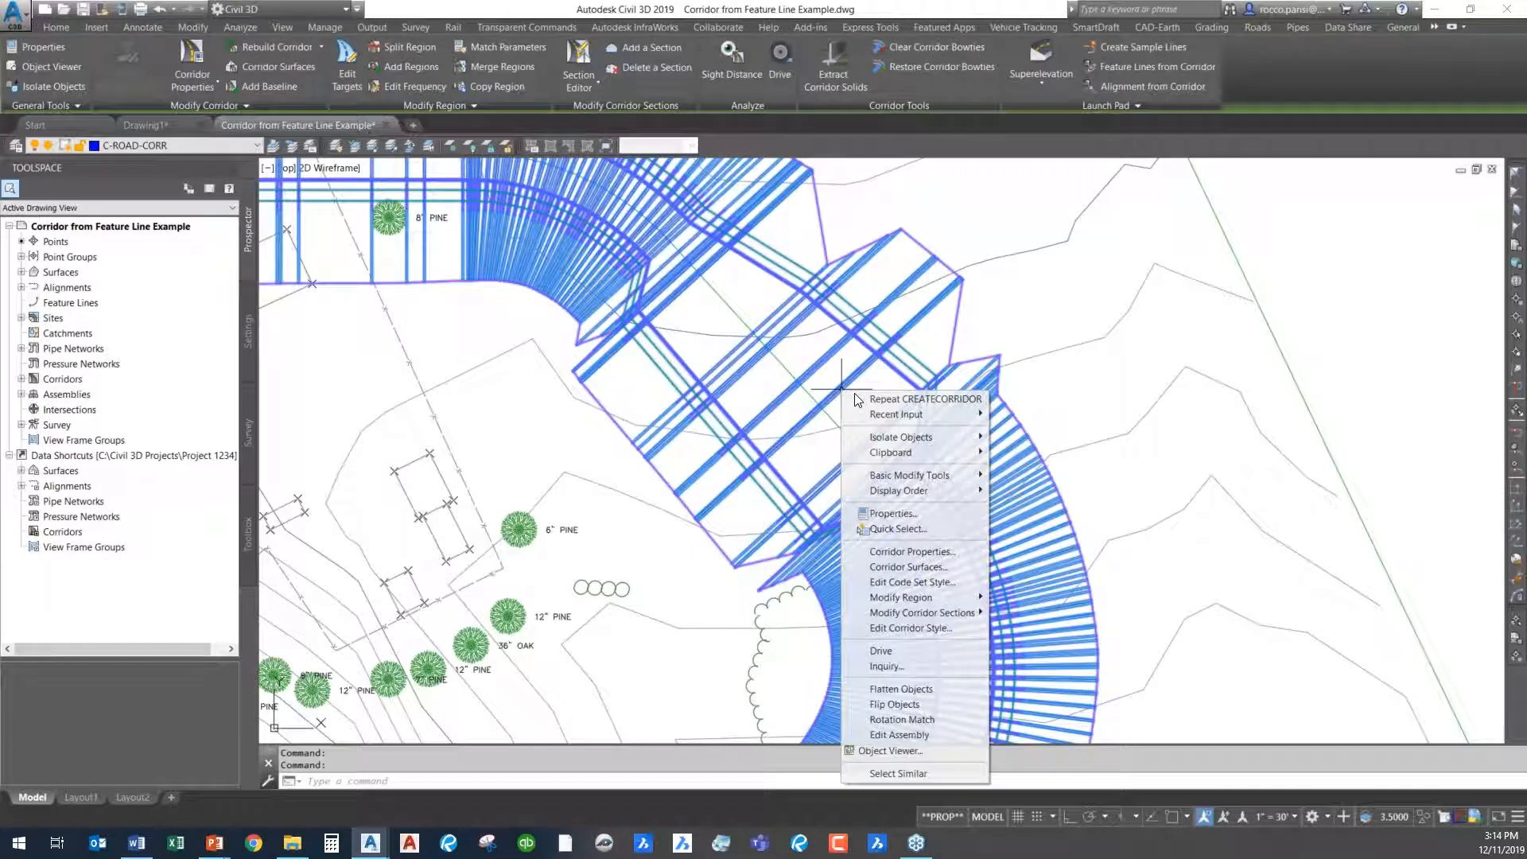
{"action": "left_click", "coordinate": [889, 751]}
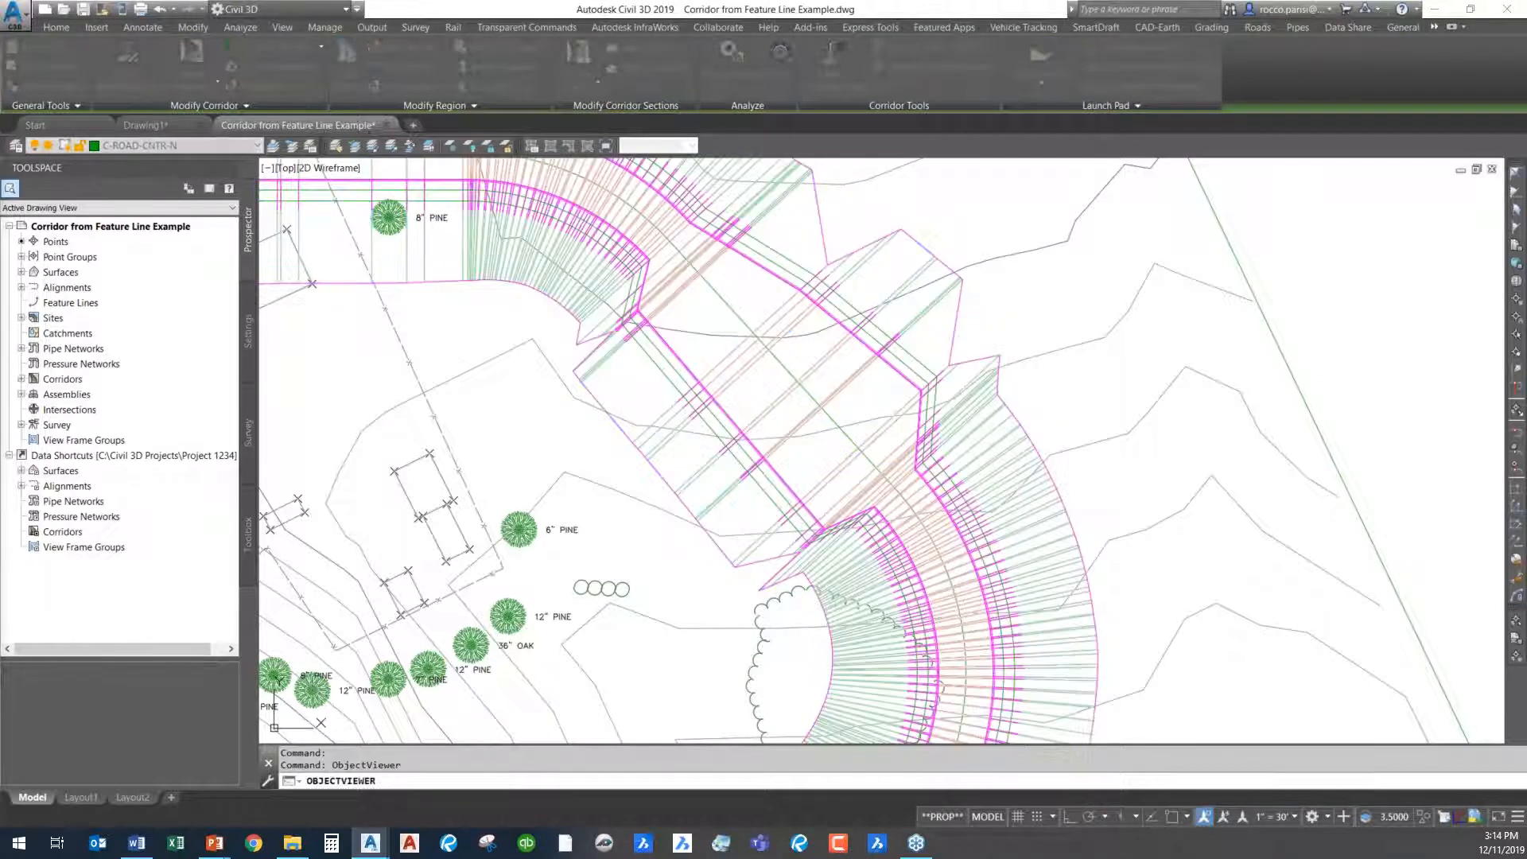
{"action": "left_click_drag", "start_coordinate": [657, 165], "coordinate": [811, 169]}
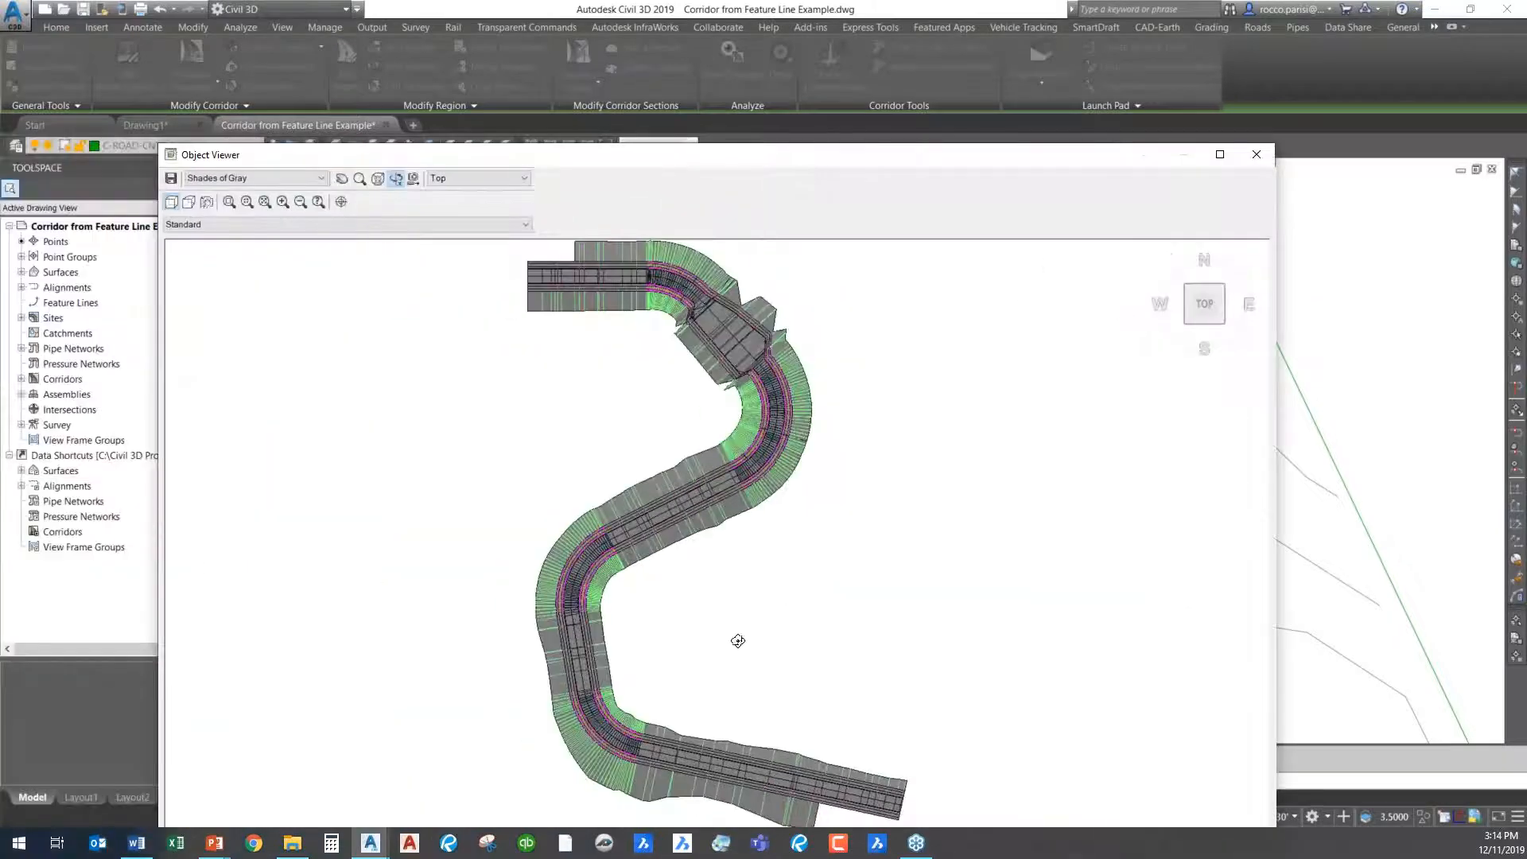
- Examine the shaded corridor in 3D, focusing on the widened section and its transitions into the curves, and close the viewer
{"action": "left_click_drag", "start_coordinate": [720, 764], "coordinate": [876, 484]}
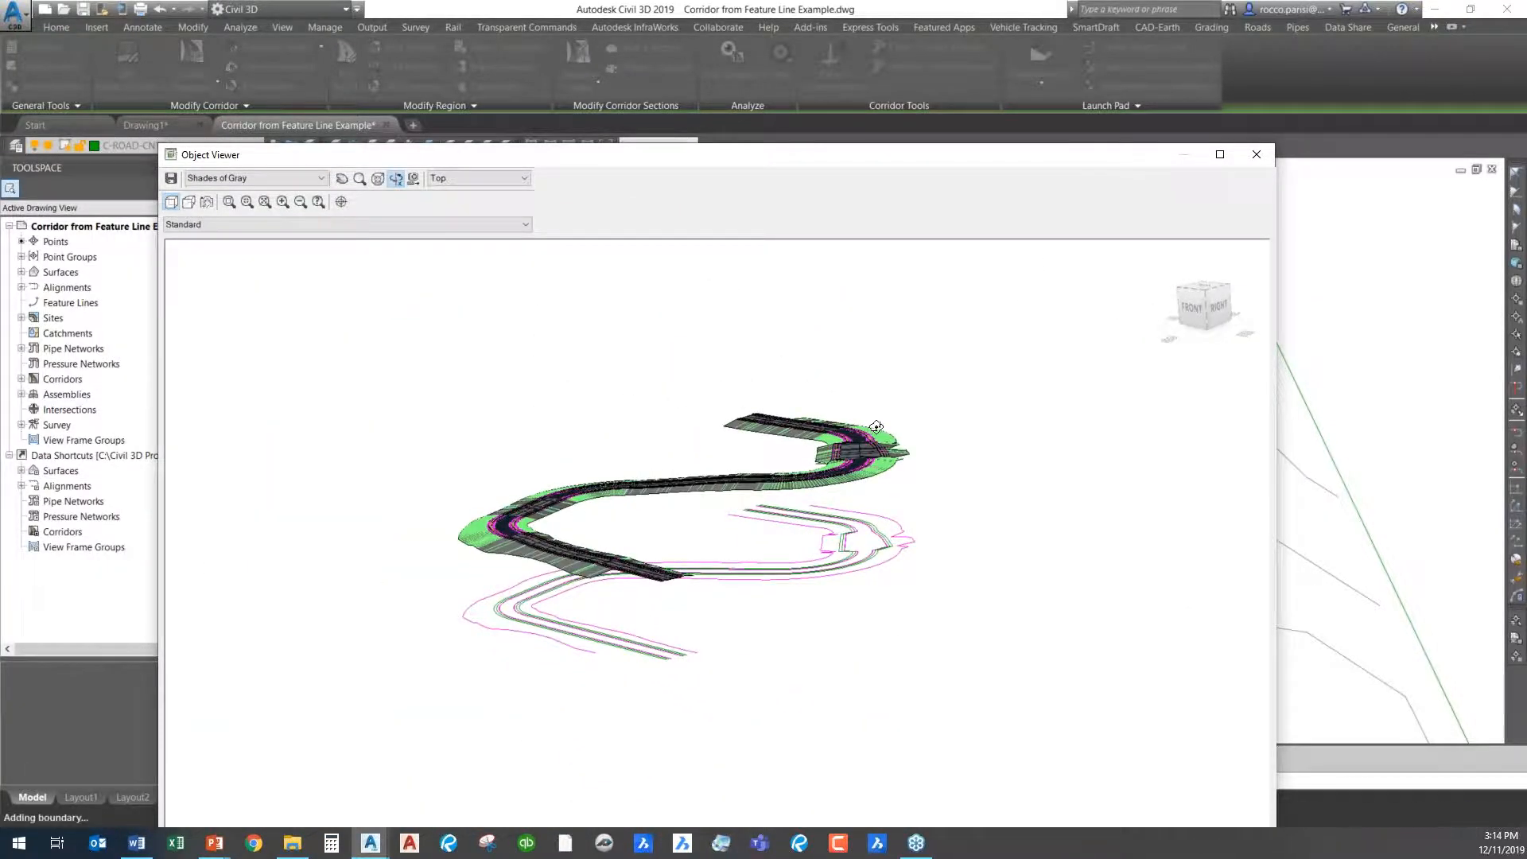
{"action": "scroll", "coordinate": [870, 431], "scroll_direction": "up", "scroll_amount": 7}
{"action": "middle_click_drag", "start_coordinate": [1156, 341], "coordinate": [1111, 336]}
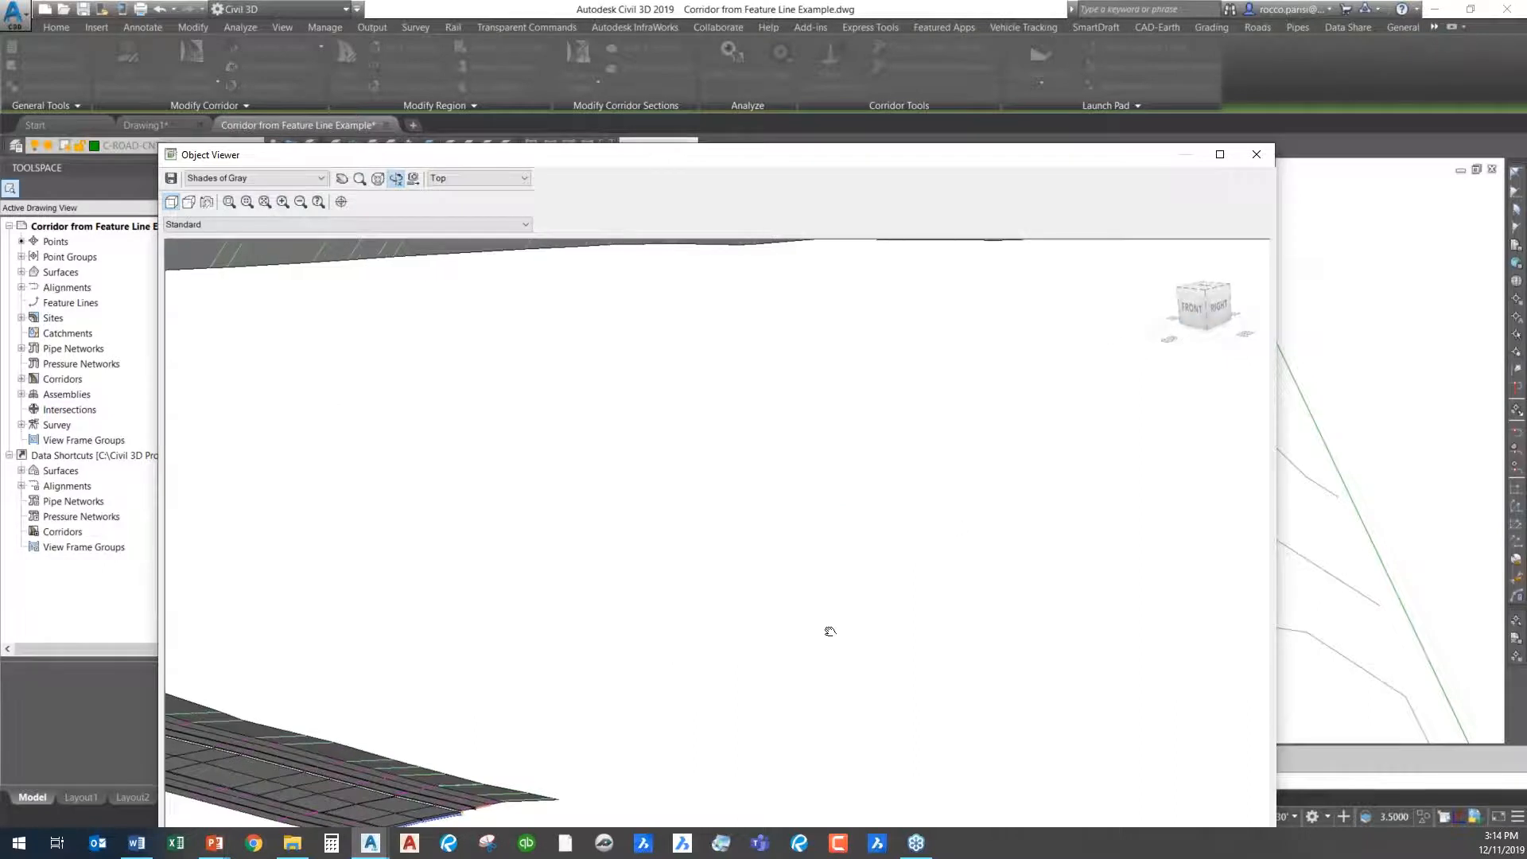
{"action": "middle_click_drag", "start_coordinate": [827, 627], "coordinate": [942, 526]}
{"action": "middle_click_drag", "start_coordinate": [1117, 523], "coordinate": [761, 622]}
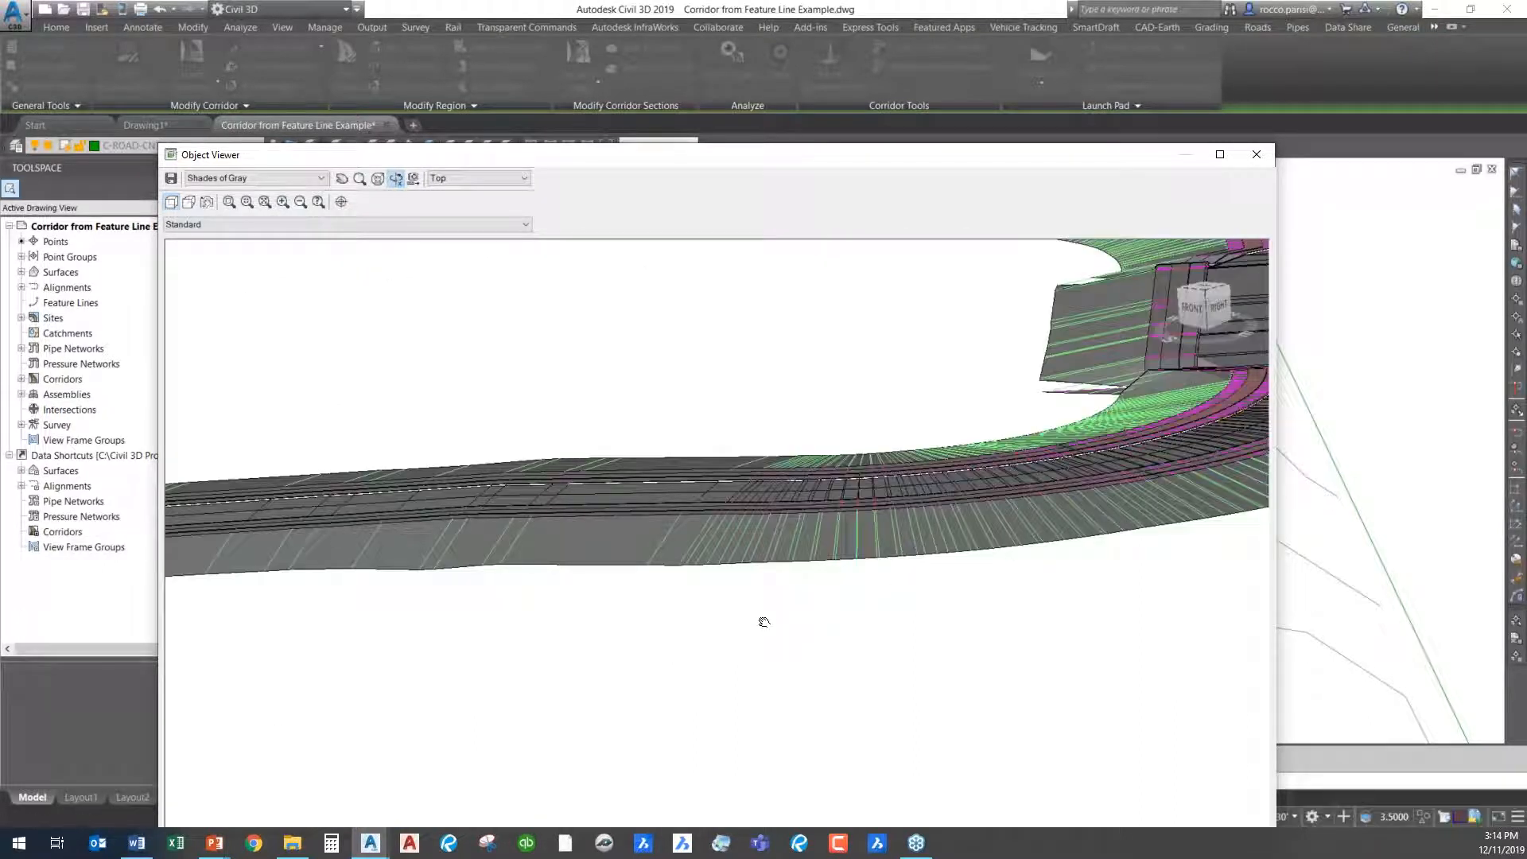
{"action": "middle_click_drag", "start_coordinate": [1001, 482], "coordinate": [918, 533]}
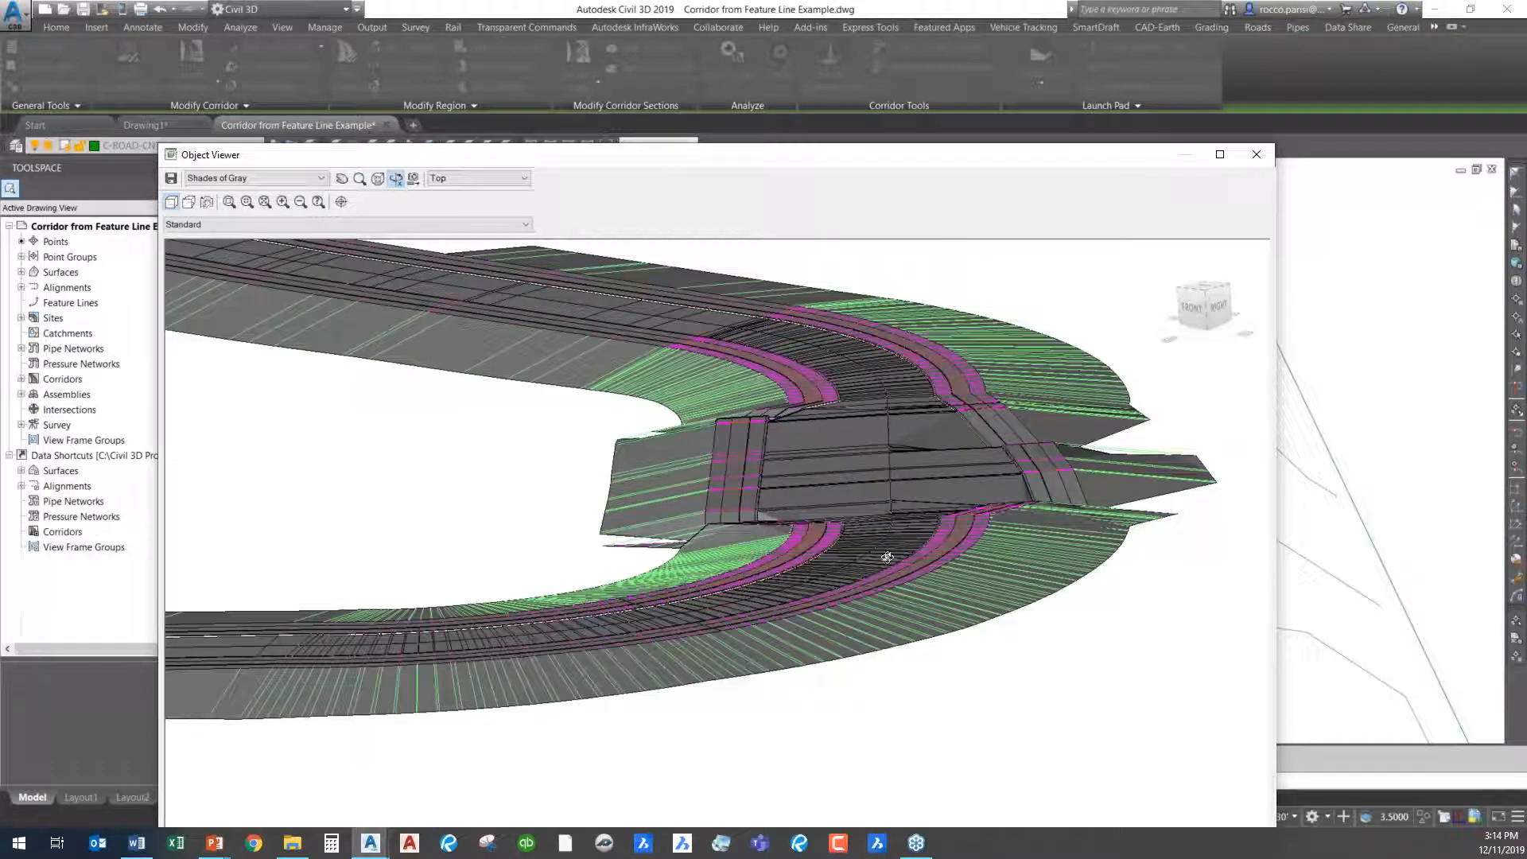
{"action": "left_click_drag", "start_coordinate": [888, 581], "coordinate": [944, 487]}
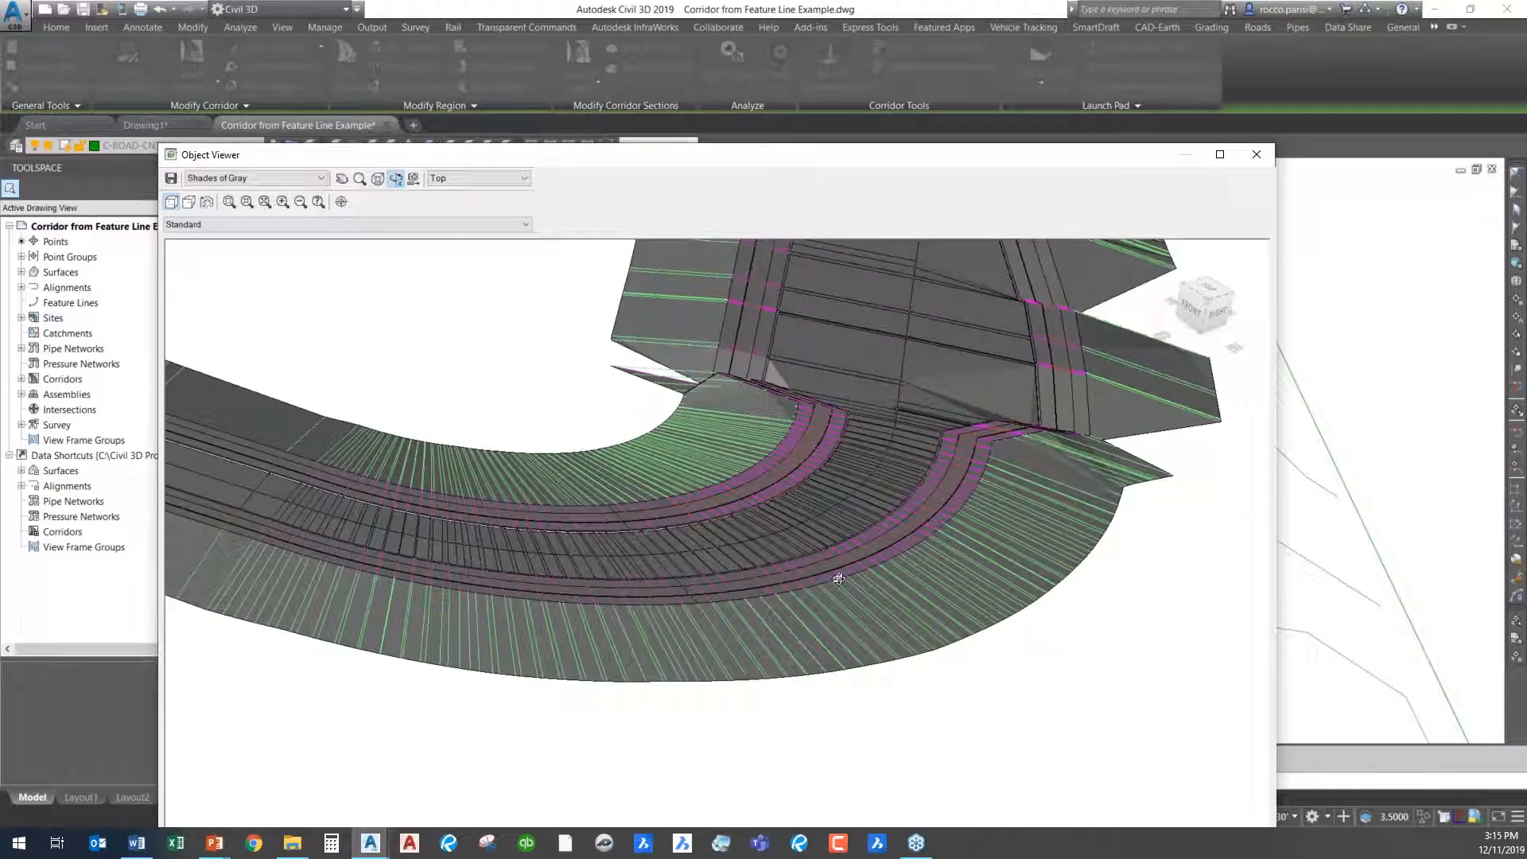
{"action": "middle_click_drag", "start_coordinate": [856, 562], "coordinate": [721, 709]}
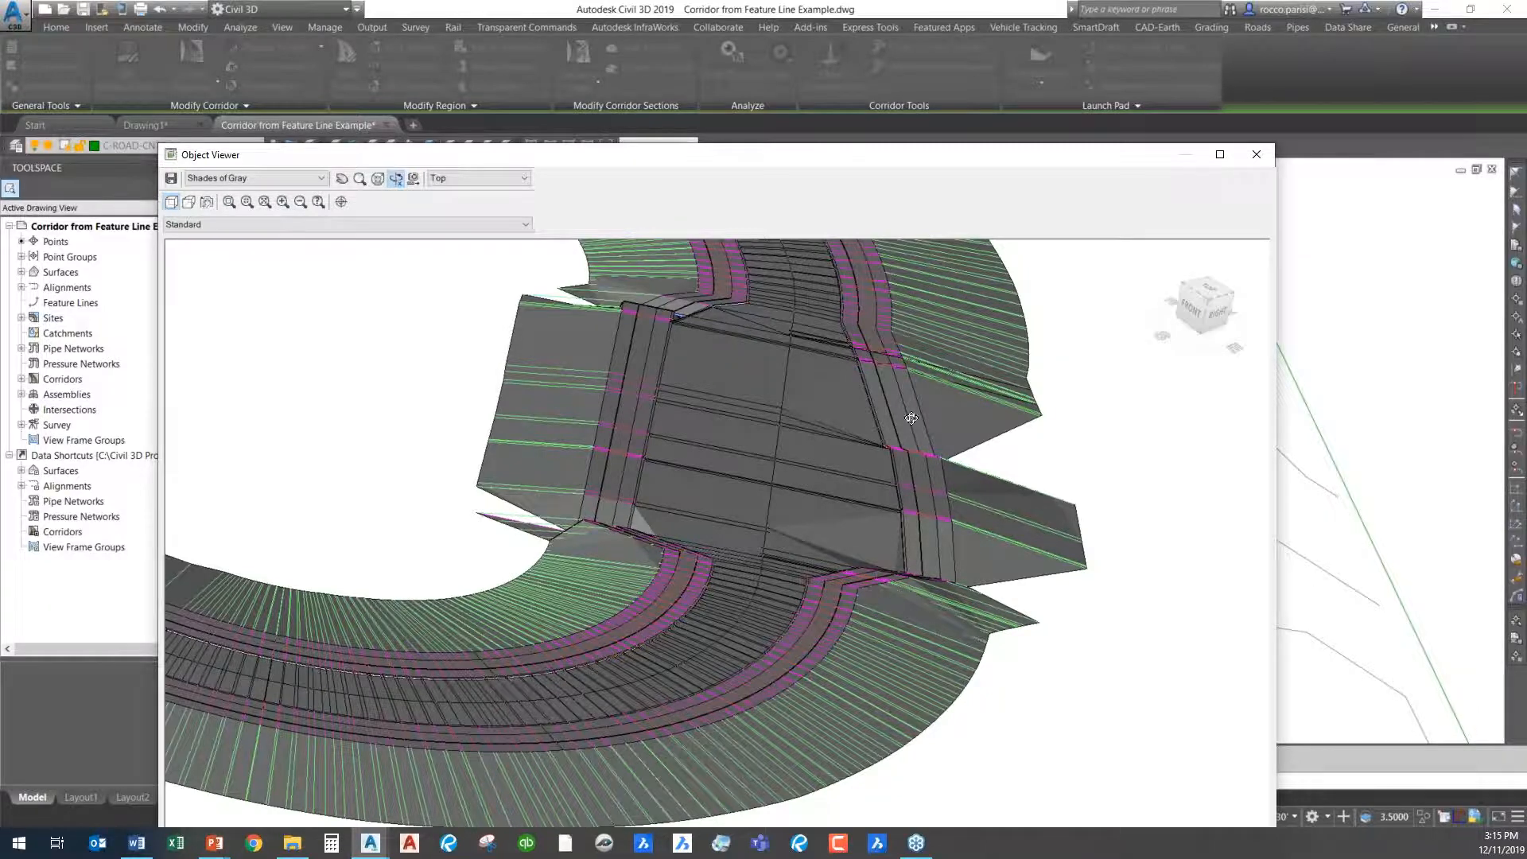
{"action": "scroll", "coordinate": [823, 454], "scroll_direction": "down", "scroll_amount": 4}
{"action": "left_click_drag", "start_coordinate": [519, 632], "coordinate": [1242, 131]}
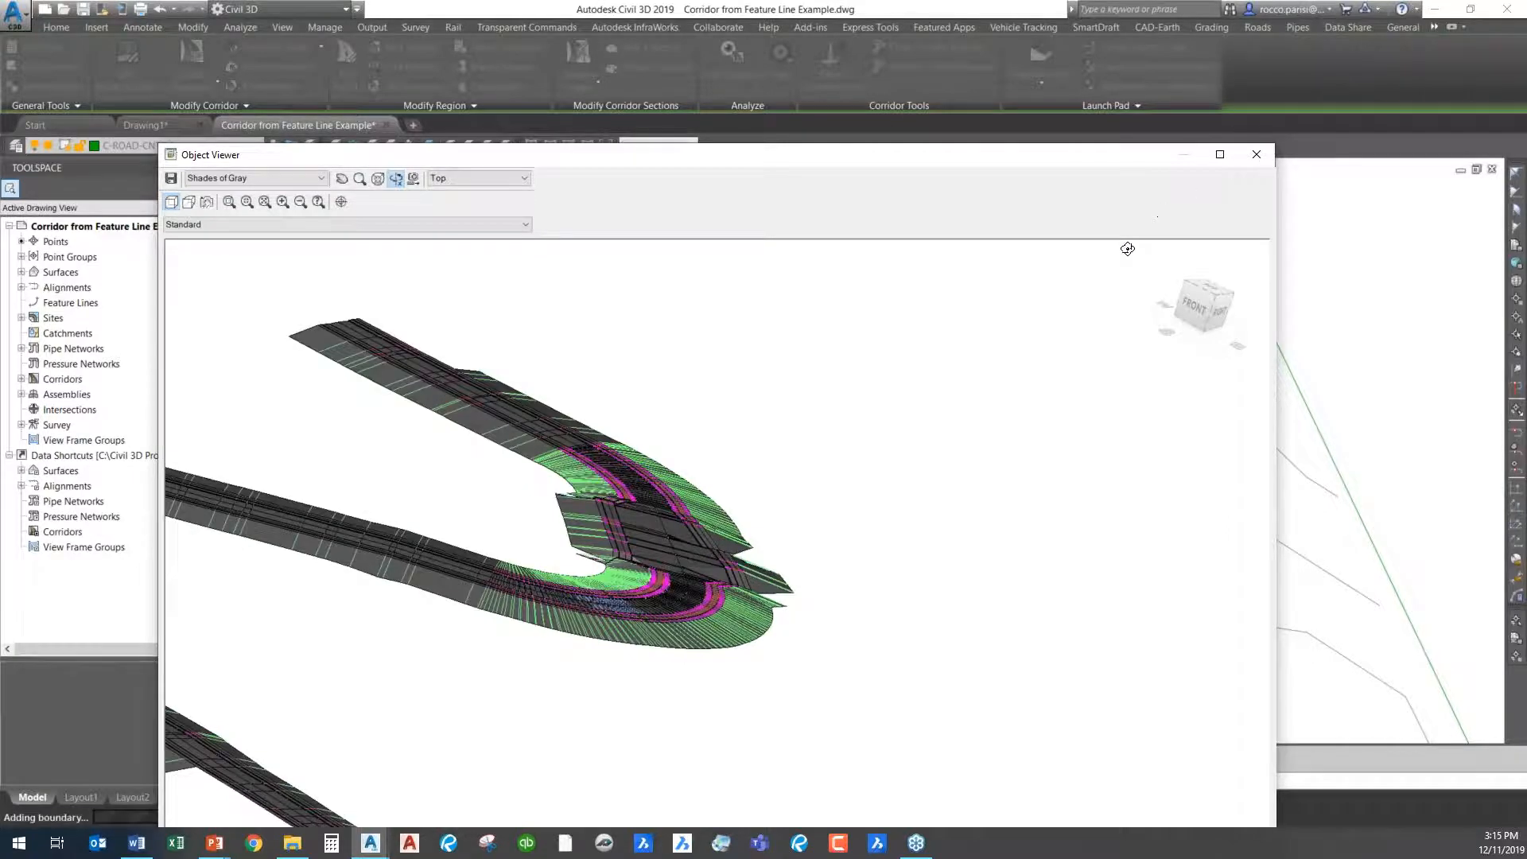
{"action": "left_click", "coordinate": [1257, 154]}
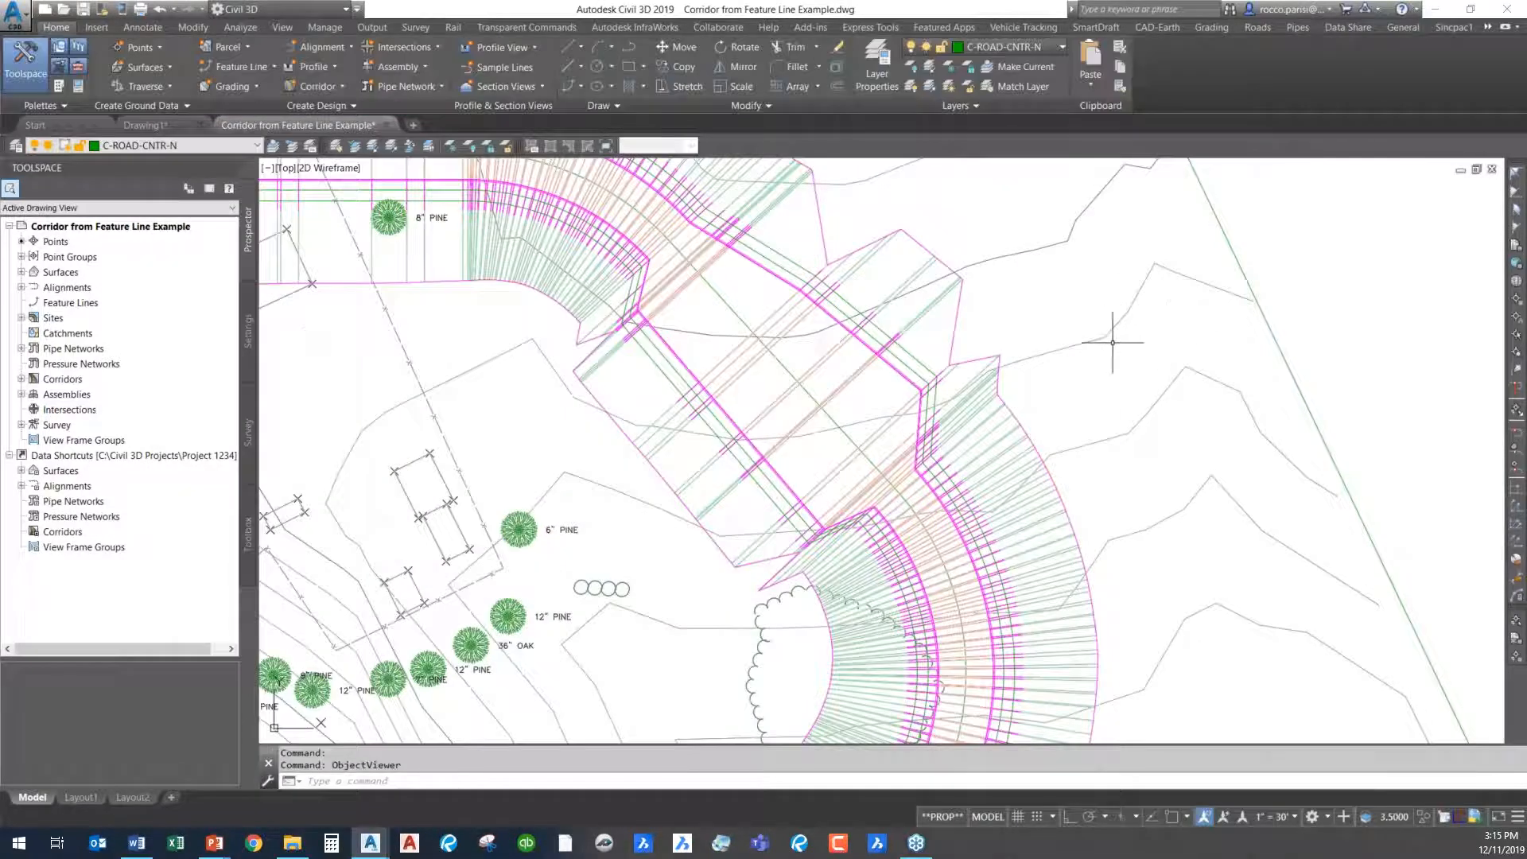
- Review the corridor's properties for codes, feature lines, surfaces and boundaries, leave them without changes, and deselect the corridor
{"action": "scroll", "coordinate": [1114, 331], "scroll_direction": "down", "scroll_amount": 2}
{"action": "middle_click_drag", "start_coordinate": [1084, 331], "coordinate": [995, 344]}
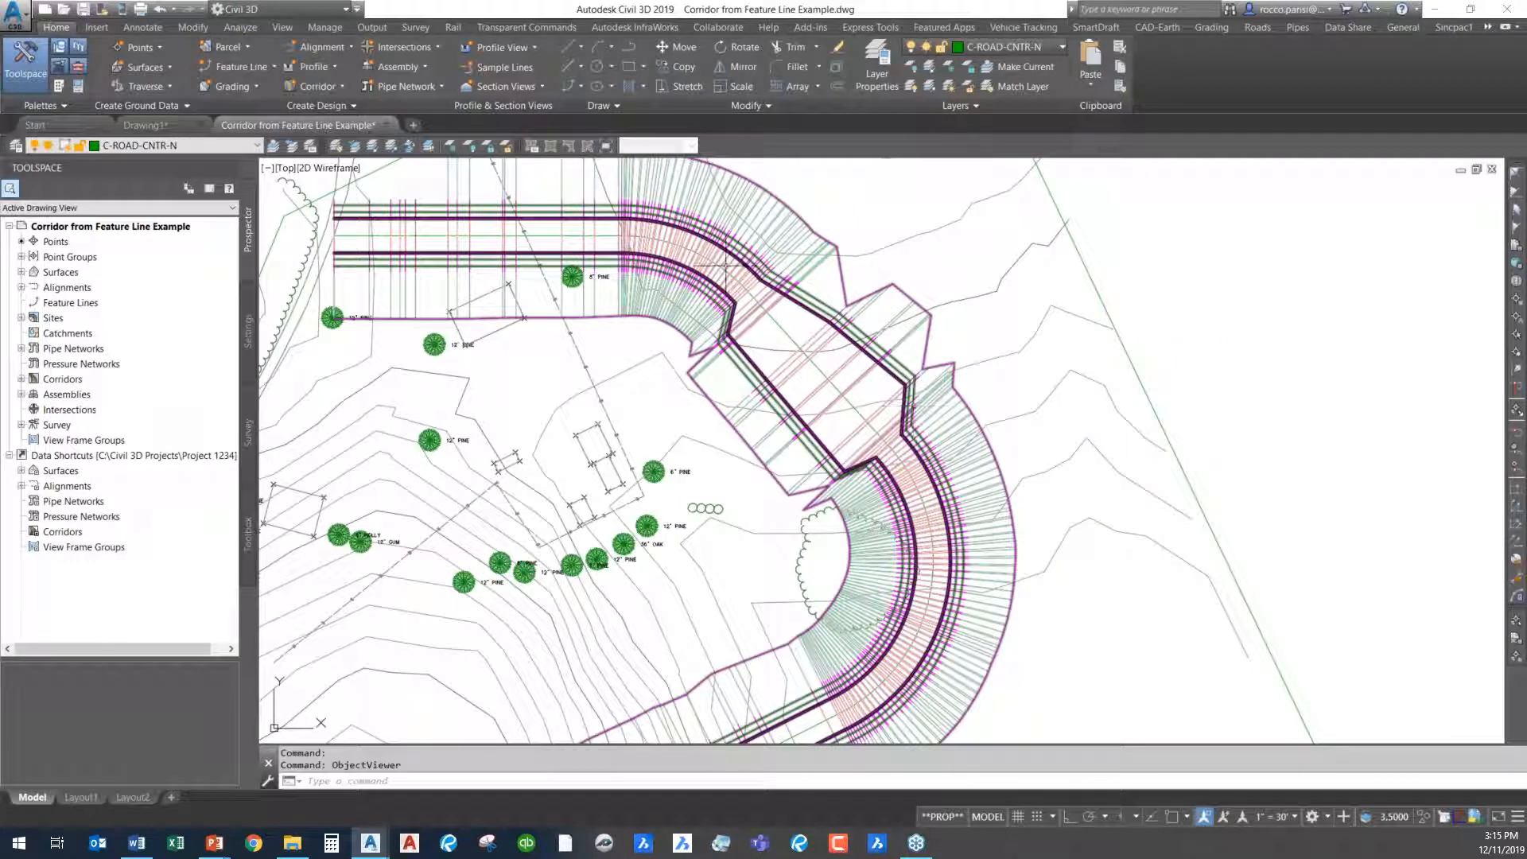
{"action": "left_click", "coordinate": [811, 338]}
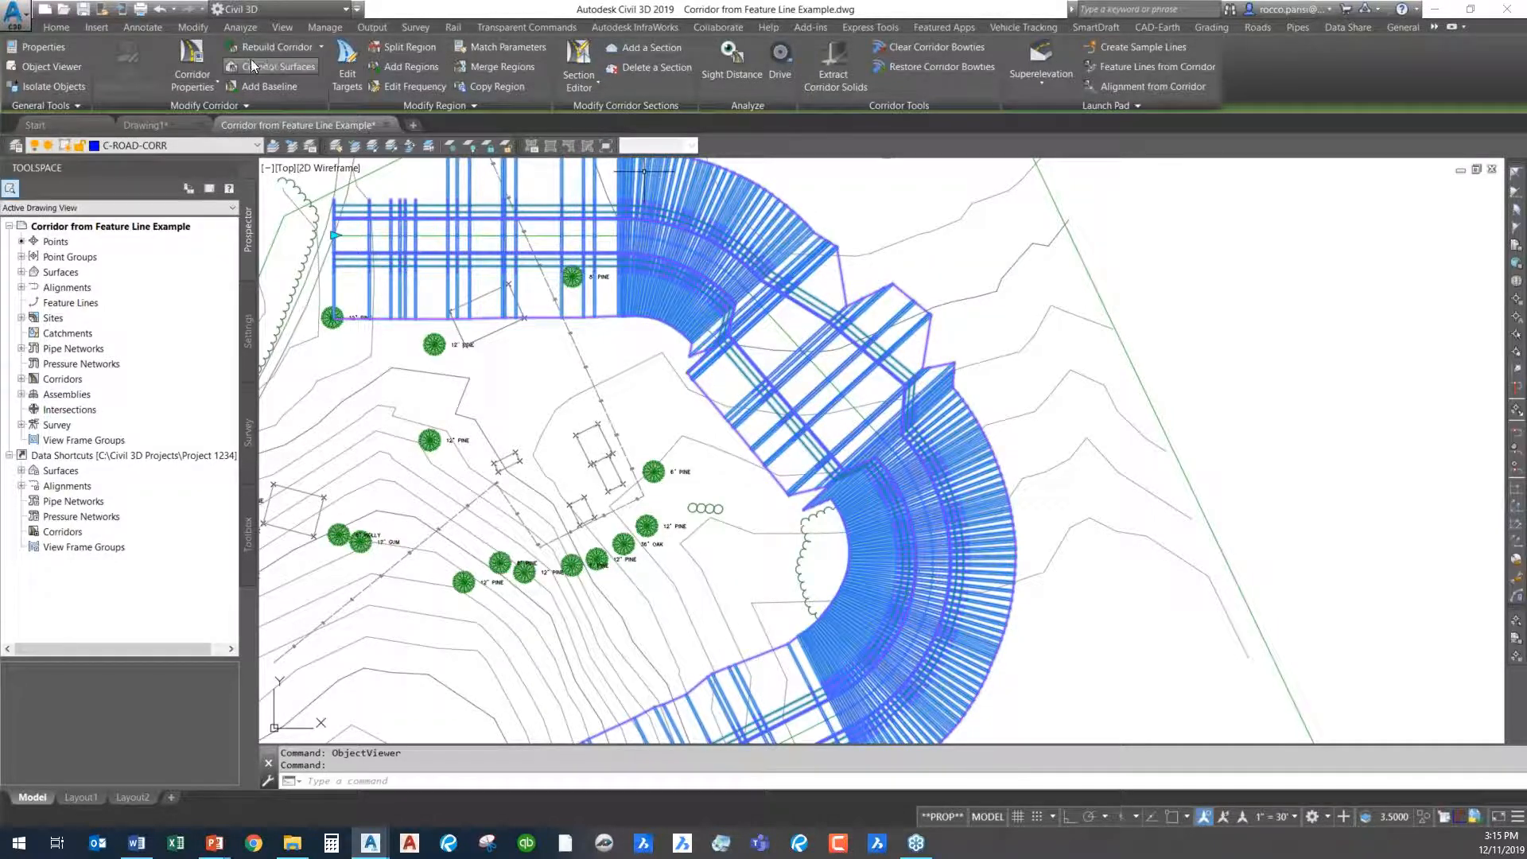
{"action": "left_click", "coordinate": [192, 64]}
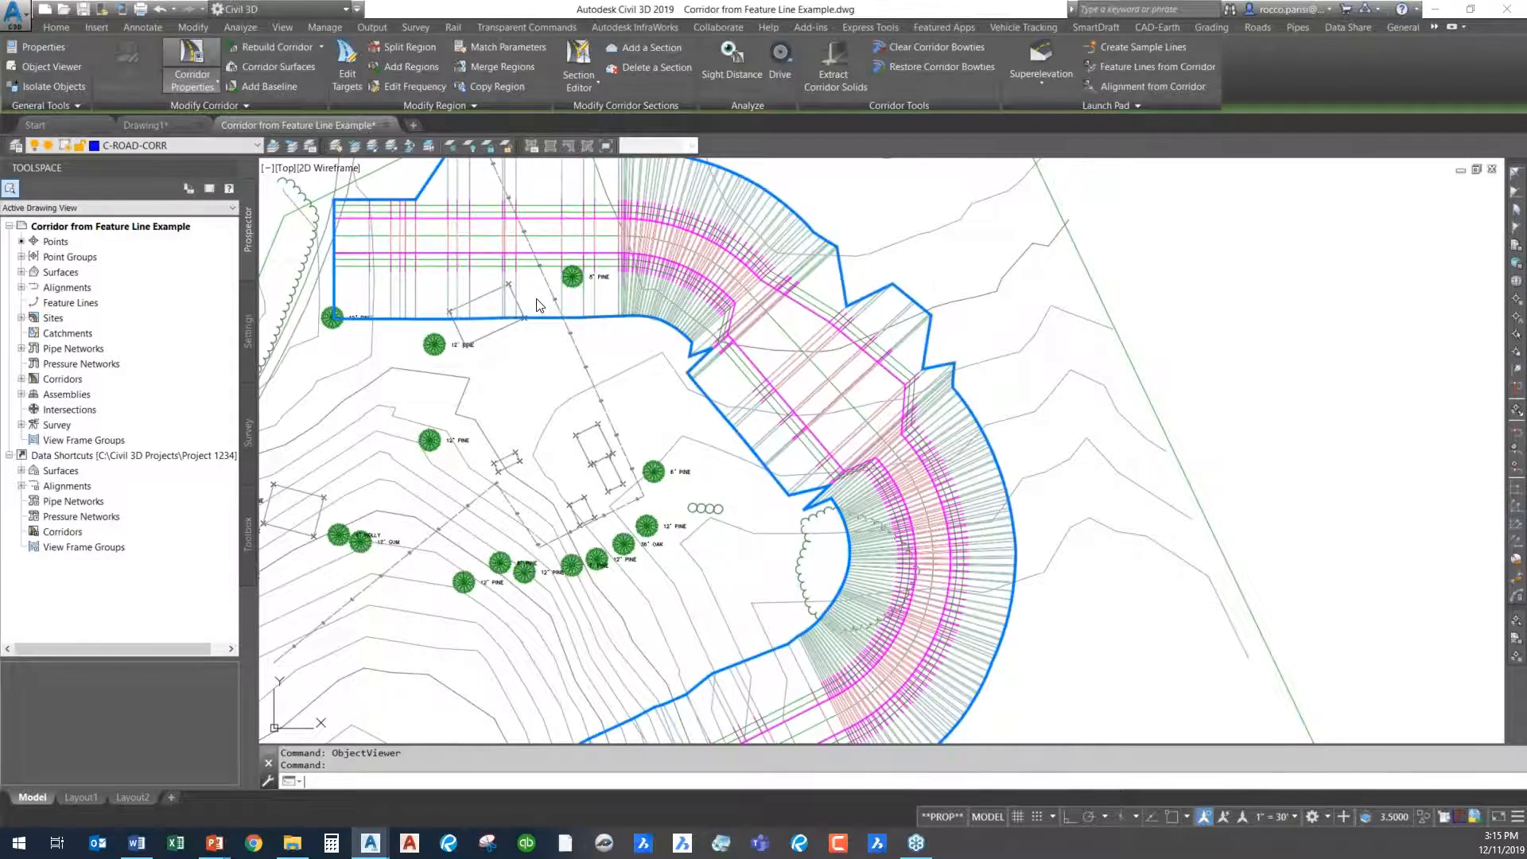
{"action": "left_click", "coordinate": [369, 135]}
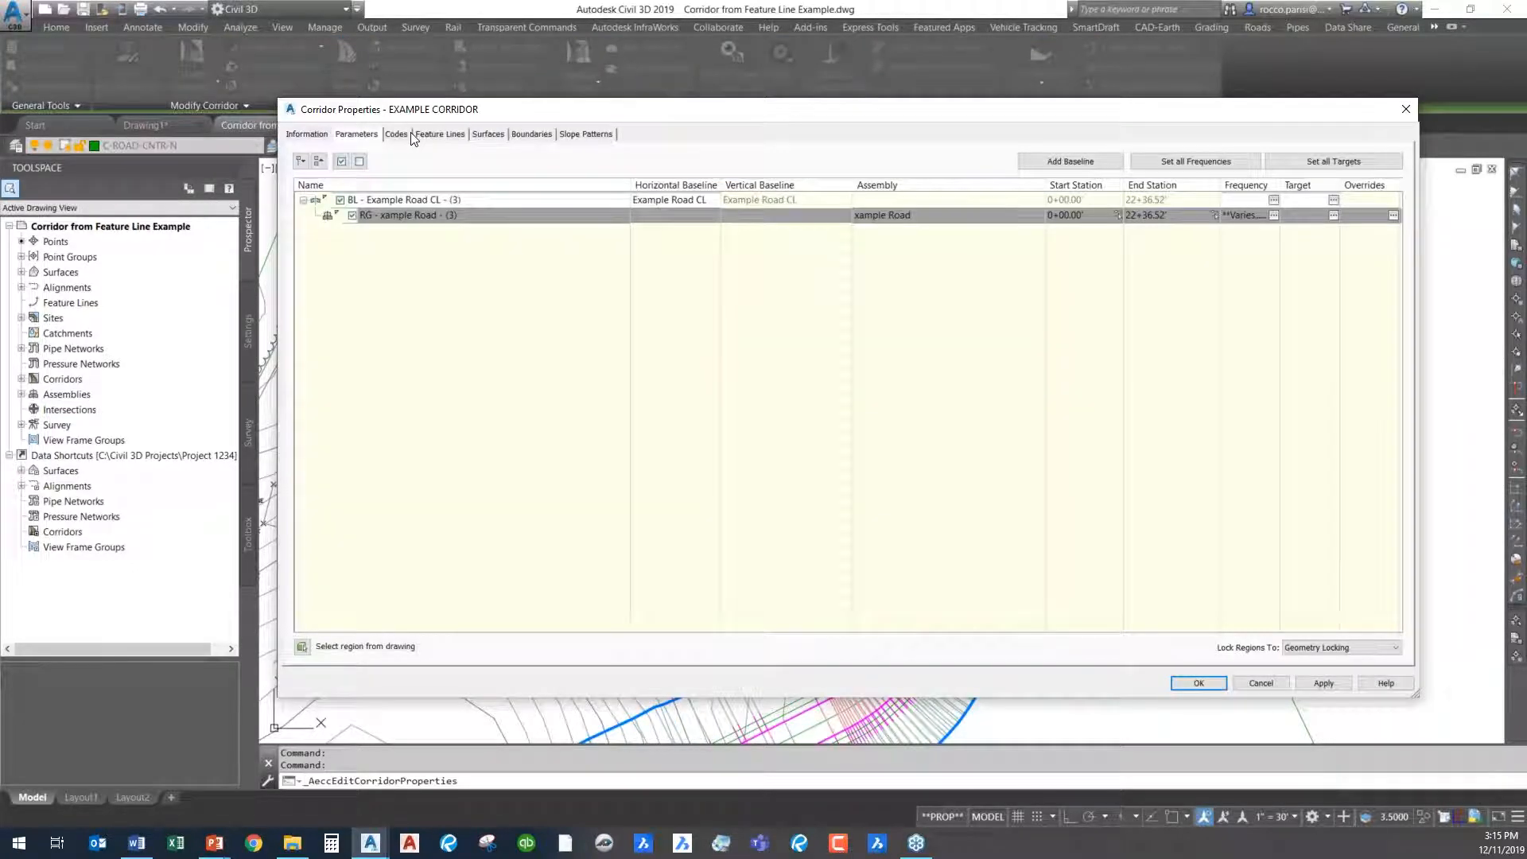
{"action": "left_click", "coordinate": [396, 134]}
{"action": "left_click", "coordinate": [440, 133]}
{"action": "left_click", "coordinate": [487, 133]}
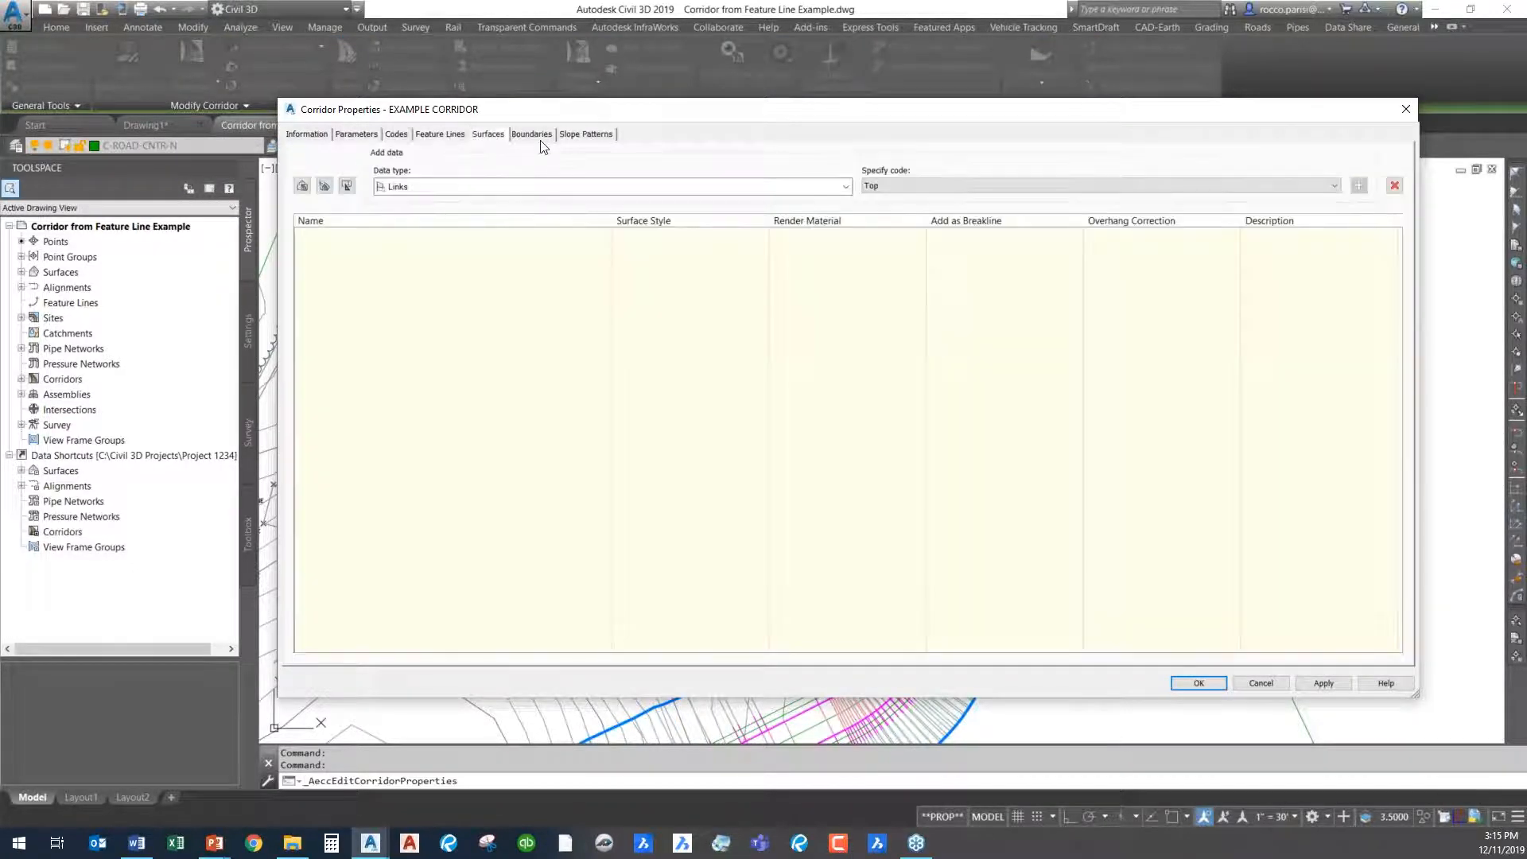
{"action": "left_click", "coordinate": [532, 133]}
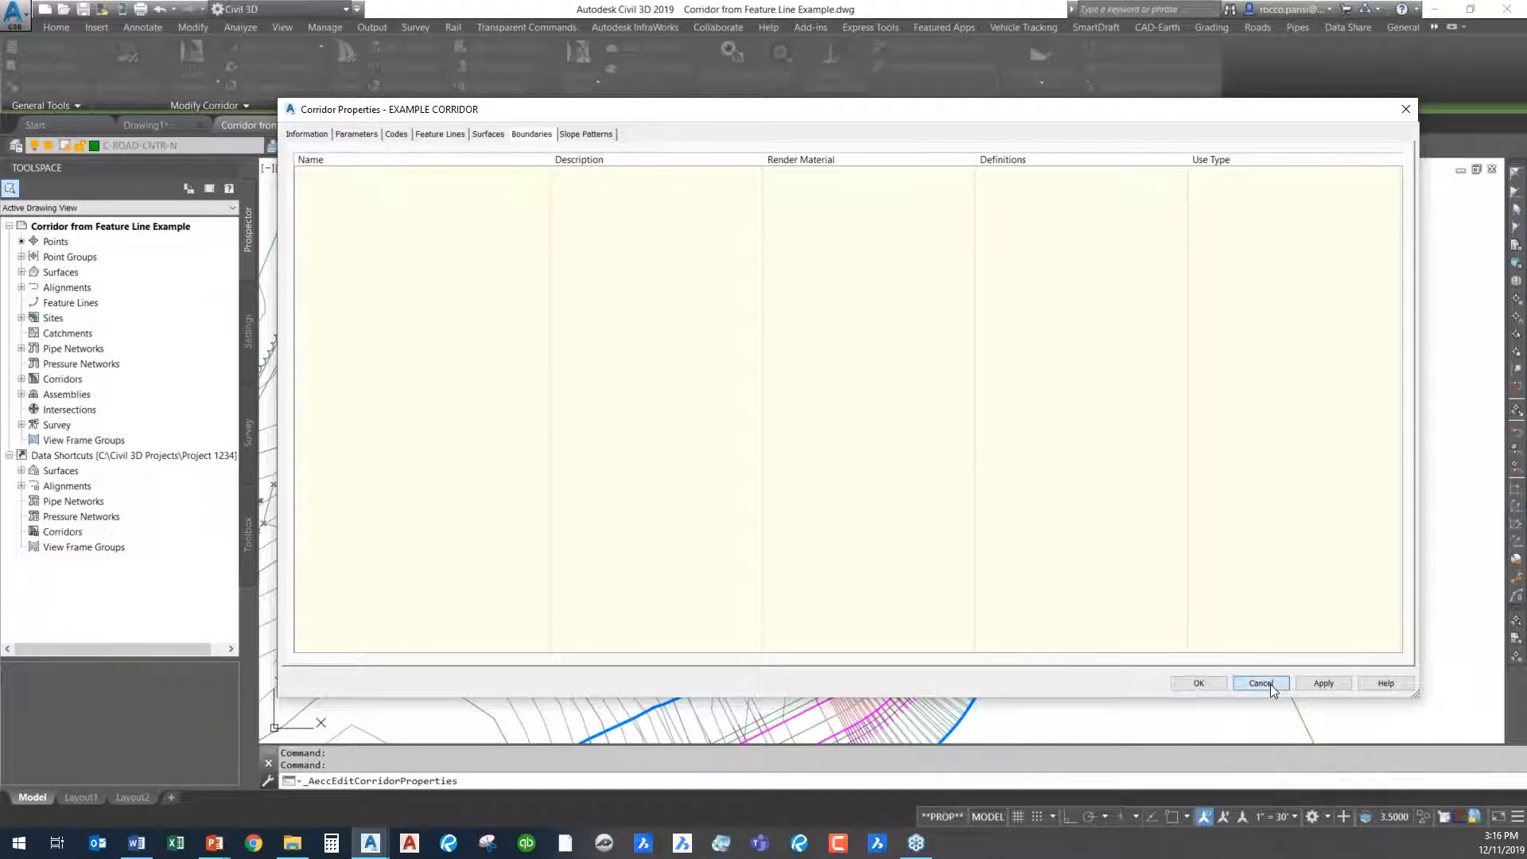
{"action": "left_click", "coordinate": [1271, 684]}
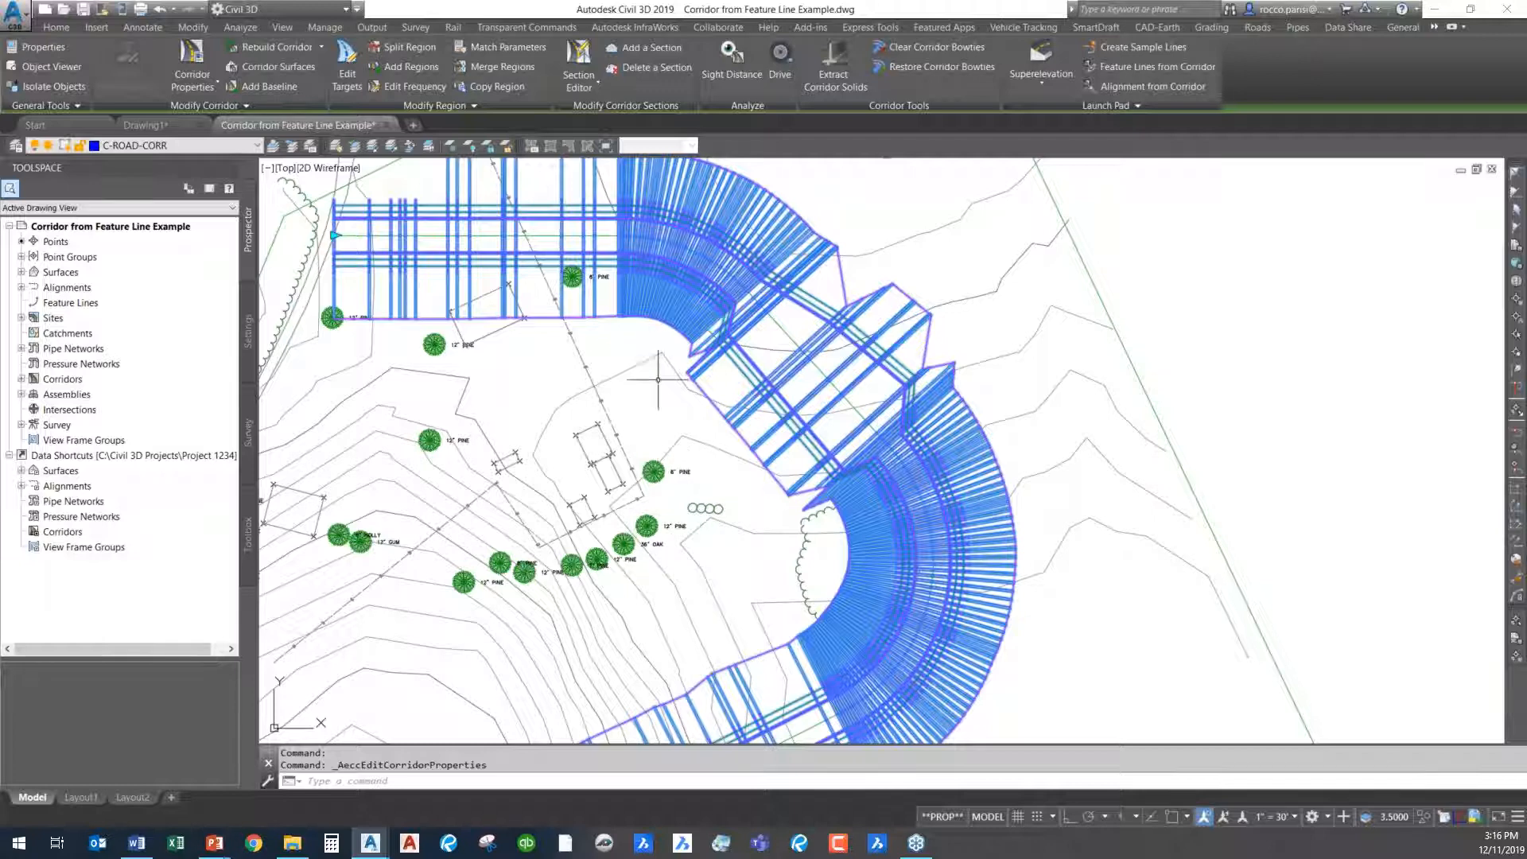
{"action": "middle_click_drag", "start_coordinate": [649, 382], "coordinate": [690, 414]}
{"action": "key", "text": "Escape"}
{"action": "key", "text": "Escape"}
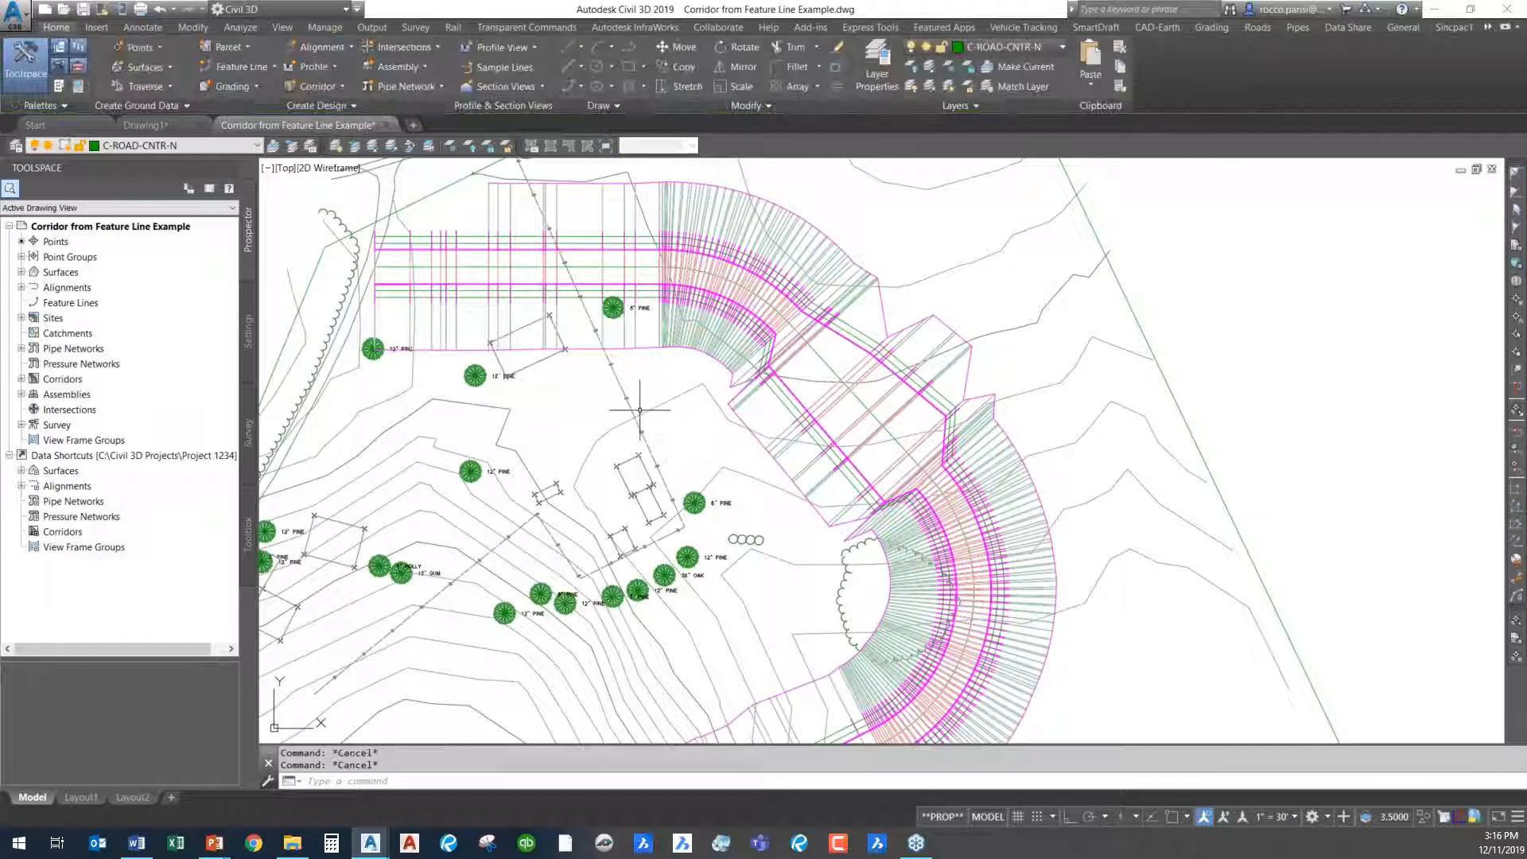
- Draw an open three-segment polyline over the contours northwest of the corridor's straight stretch between the two bends
{"action": "middle_click_drag", "start_coordinate": [743, 470], "coordinate": [932, 254]}
{"action": "middle_click_drag", "start_coordinate": [530, 628], "coordinate": [609, 471]}
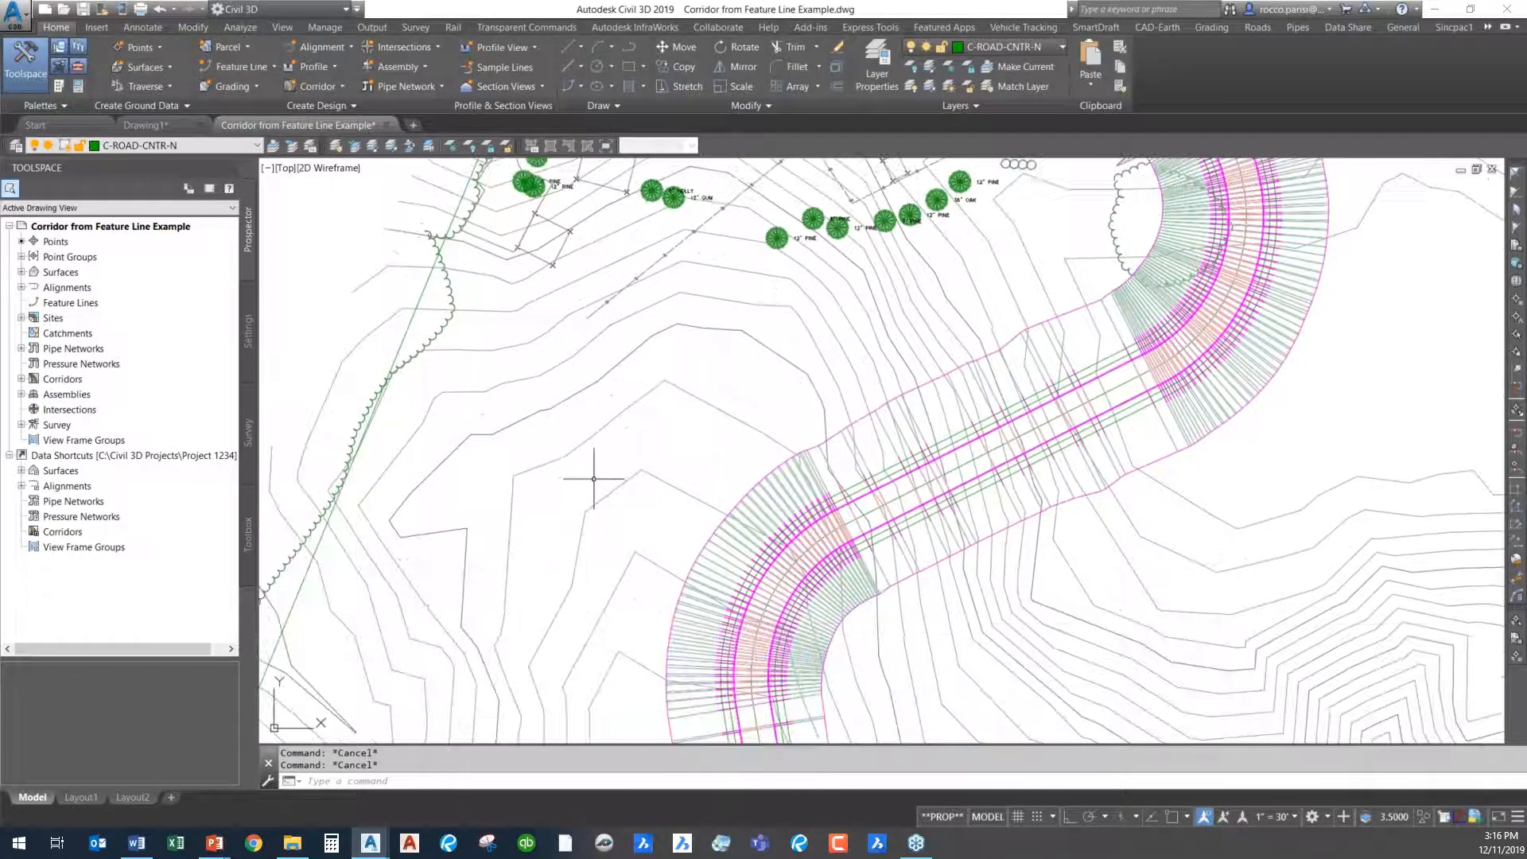
{"action": "type", "text": "pl"}
{"action": "key", "text": "Return"}
{"action": "left_click", "coordinate": [481, 681]}
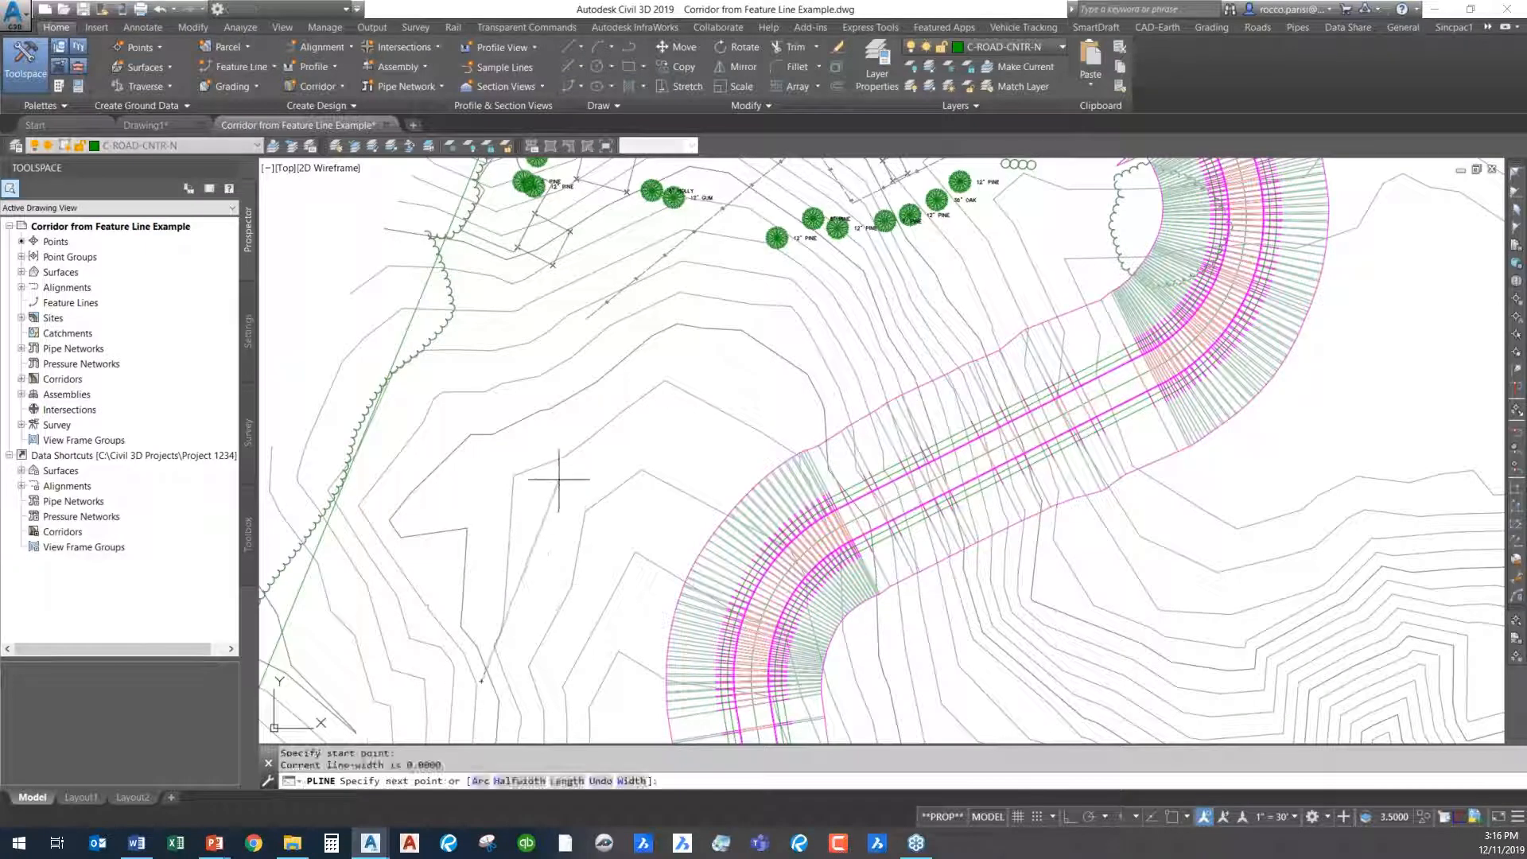
{"action": "left_click", "coordinate": [574, 434]}
{"action": "left_click", "coordinate": [771, 299]}
{"action": "left_click", "coordinate": [977, 290]}
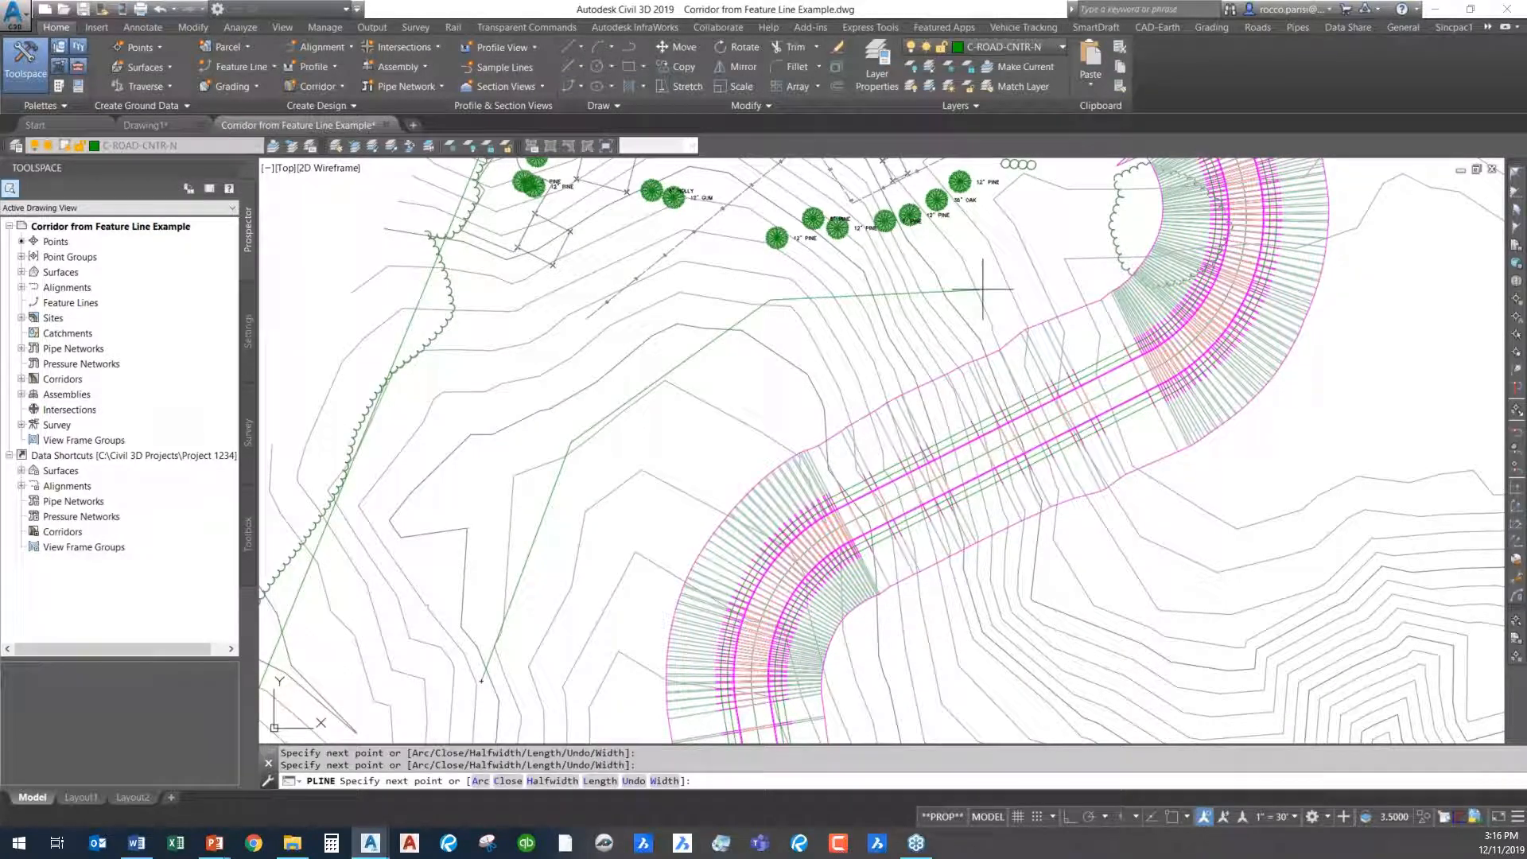
{"action": "key", "text": "Return"}
{"action": "type", "text": "f"}
{"action": "key", "text": "Return"}
{"action": "type", "text": "F"}
{"action": "key", "text": "Return"}
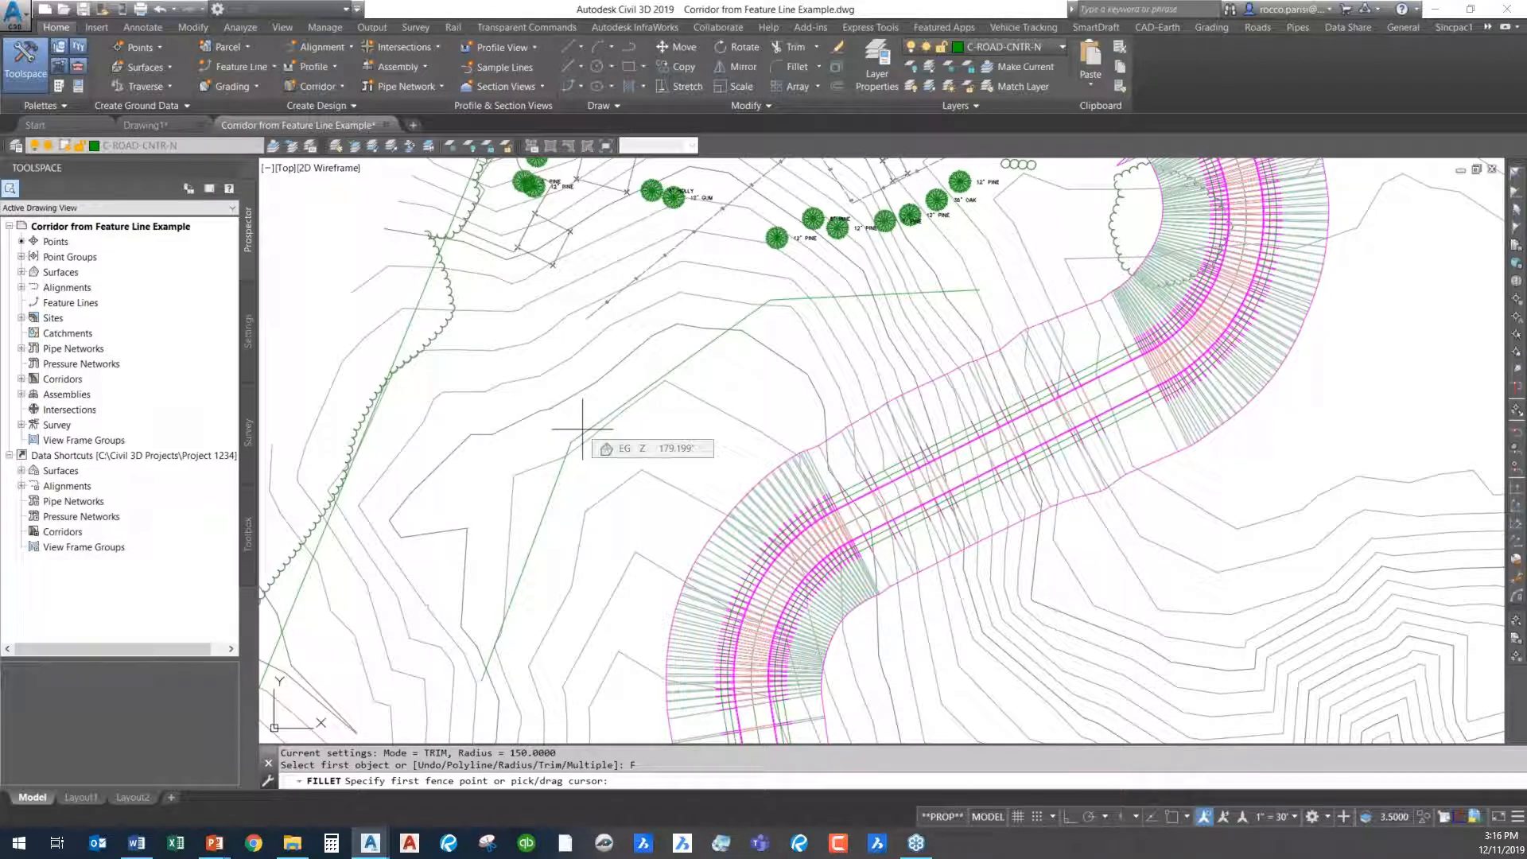
{"action": "key", "text": "Return"}
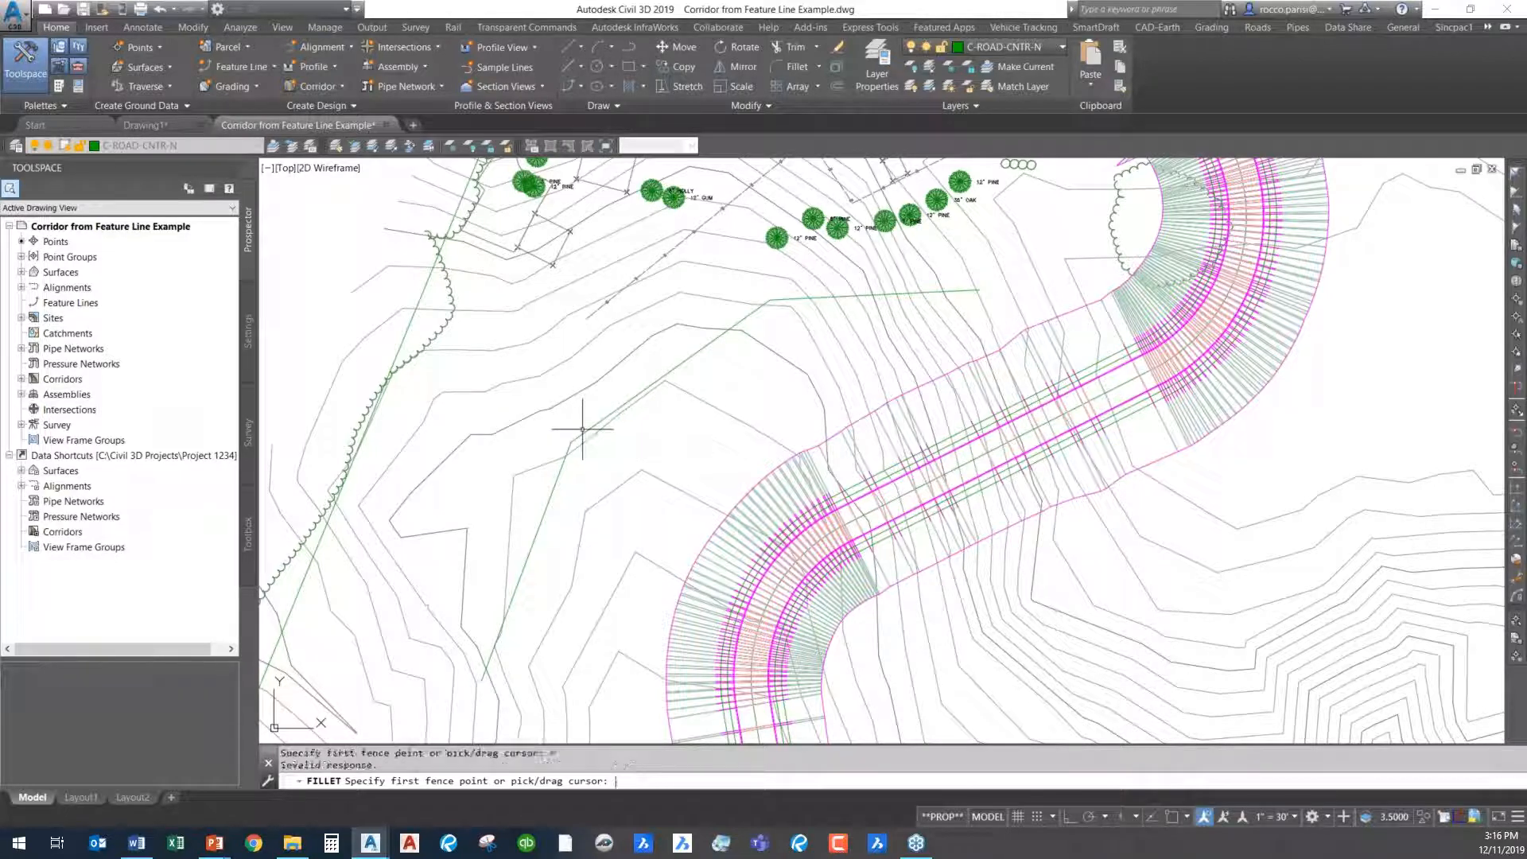
{"action": "key", "text": "Escape"}
{"action": "key", "text": "Escape"}
{"action": "key", "text": "Escape"}
- Fillet both corners of the new polyline at once with a radius of 150
{"action": "type", "text": "f"}
{"action": "key", "text": "Return"}
{"action": "type", "text": "r"}
{"action": "key", "text": "Return"}
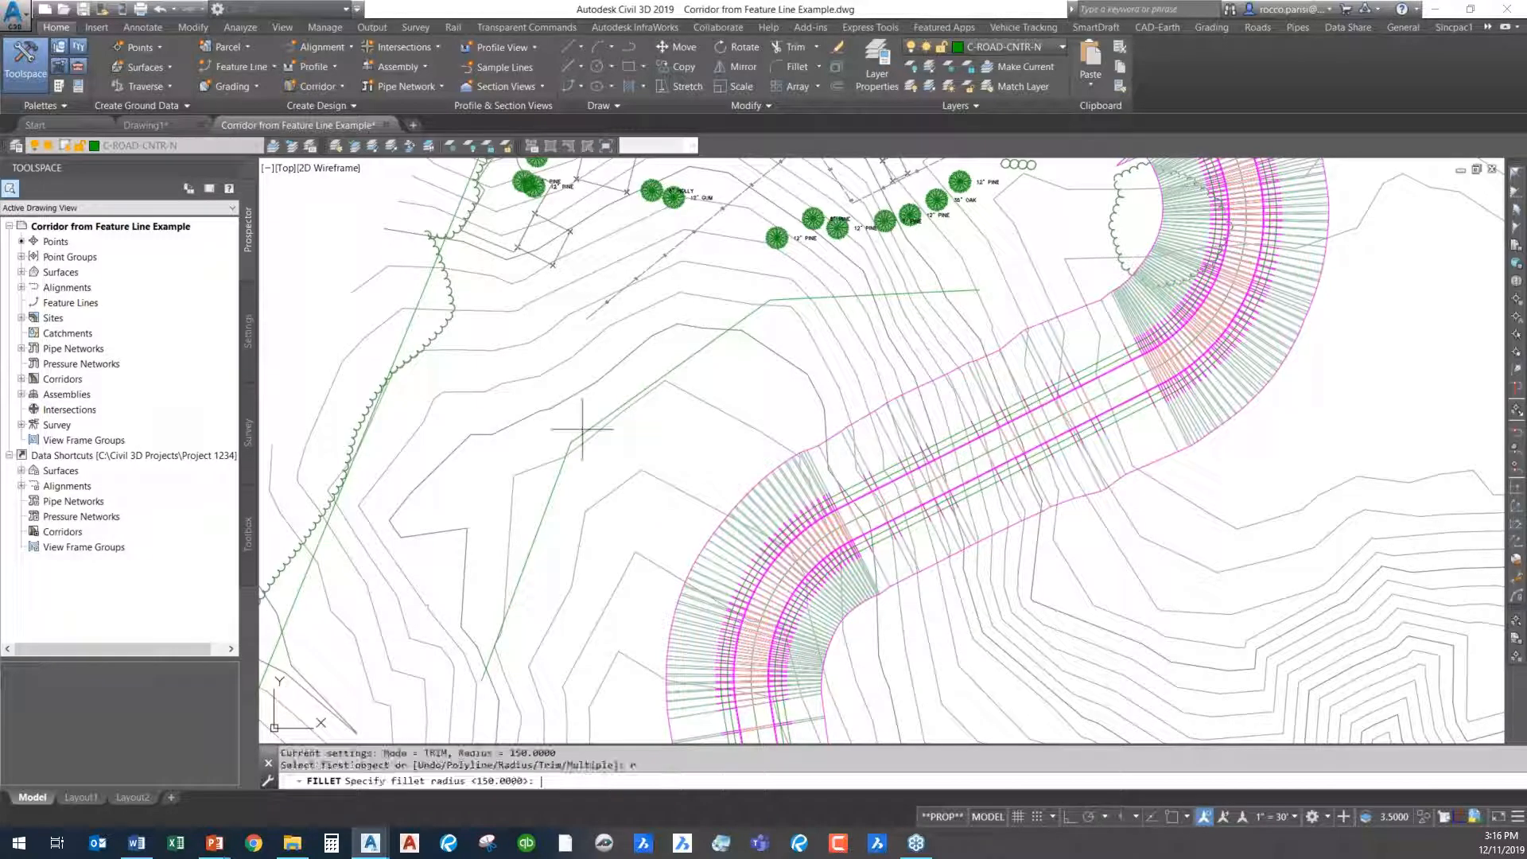
{"action": "key", "text": "Return"}
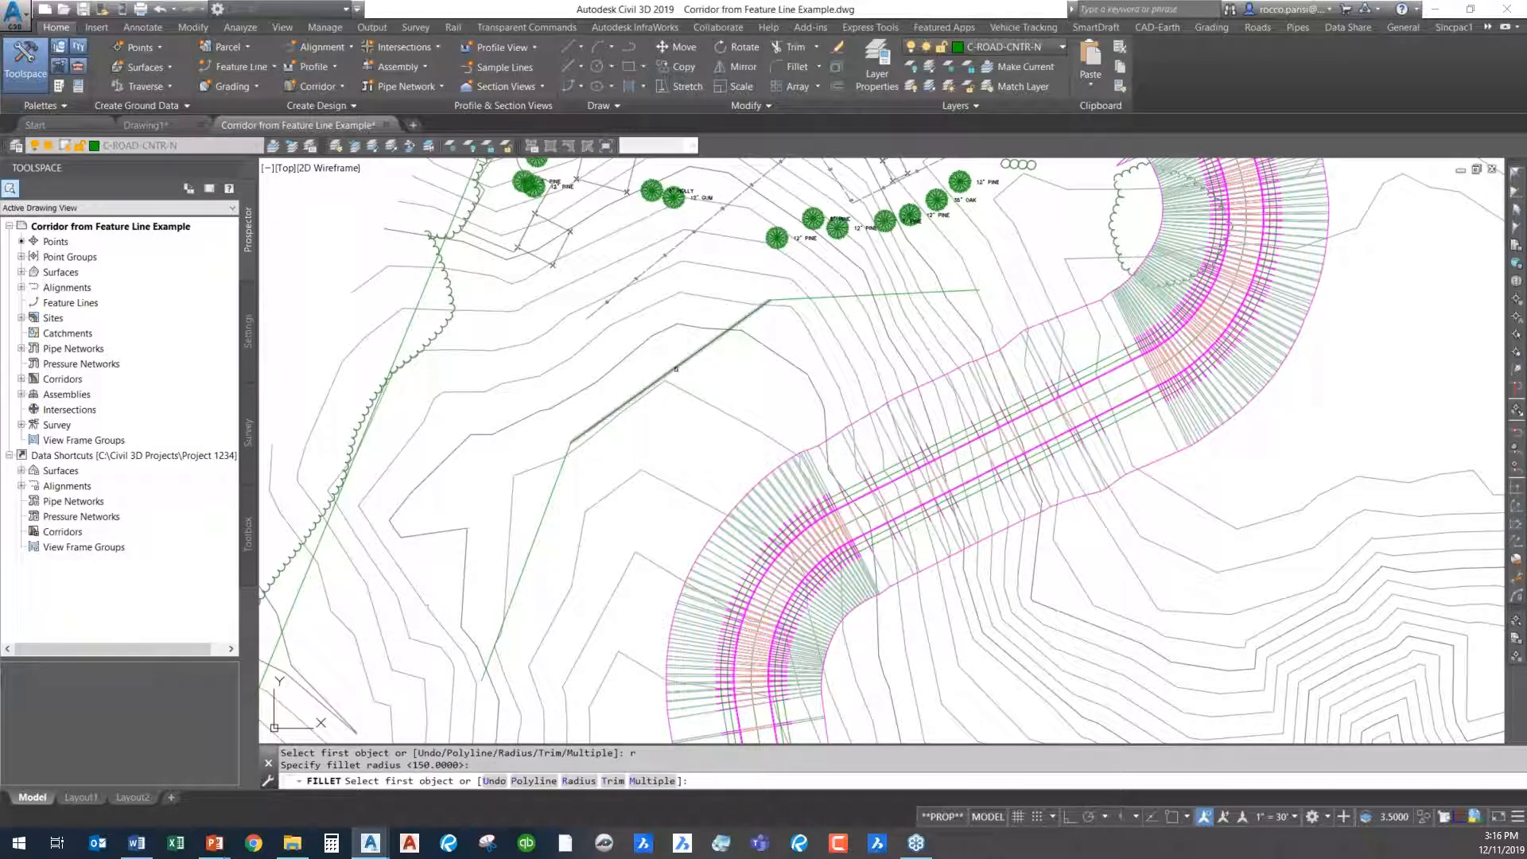
{"action": "type", "text": "p"}
{"action": "key", "text": "Return"}
{"action": "left_click", "coordinate": [676, 369]}
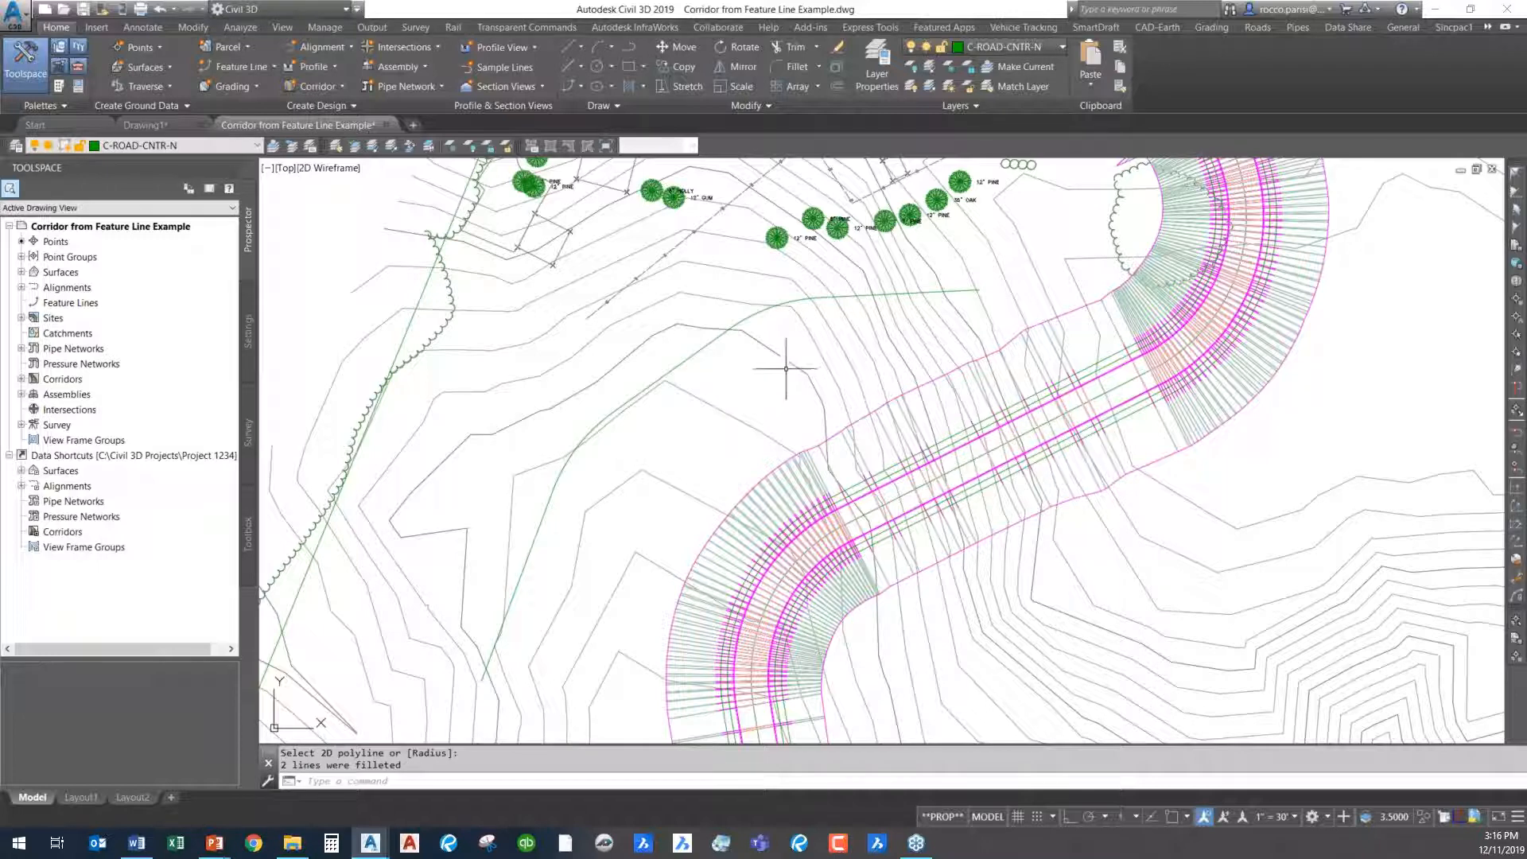
{"action": "key", "text": "Escape"}
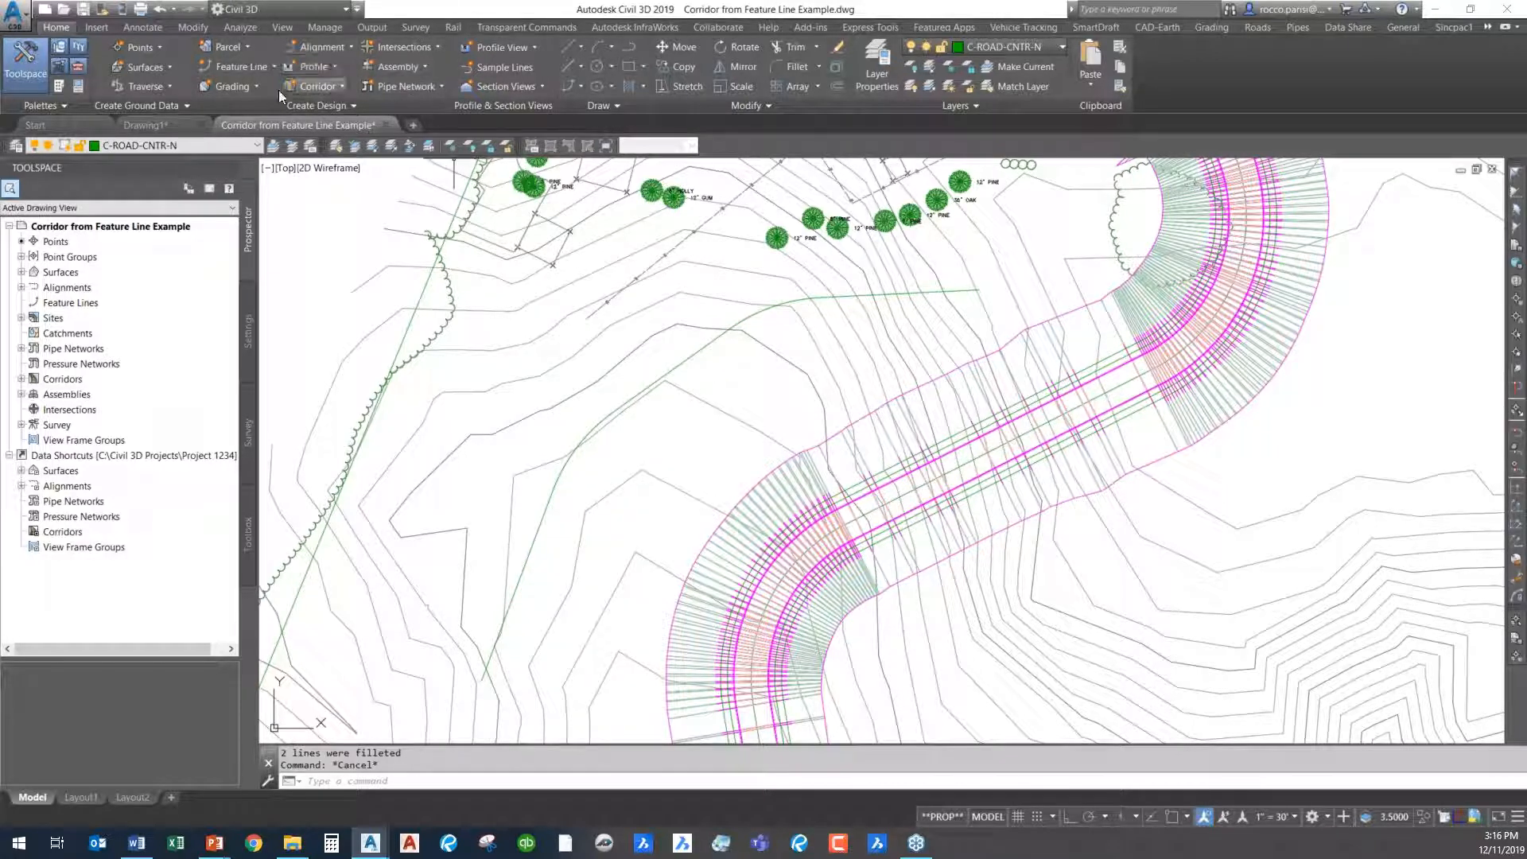
- Convert the filleted polyline into a feature line on the Proposed Design site, with intermediate grade break points and a negative relative elevation to surface EG
{"action": "left_click", "coordinate": [256, 70]}
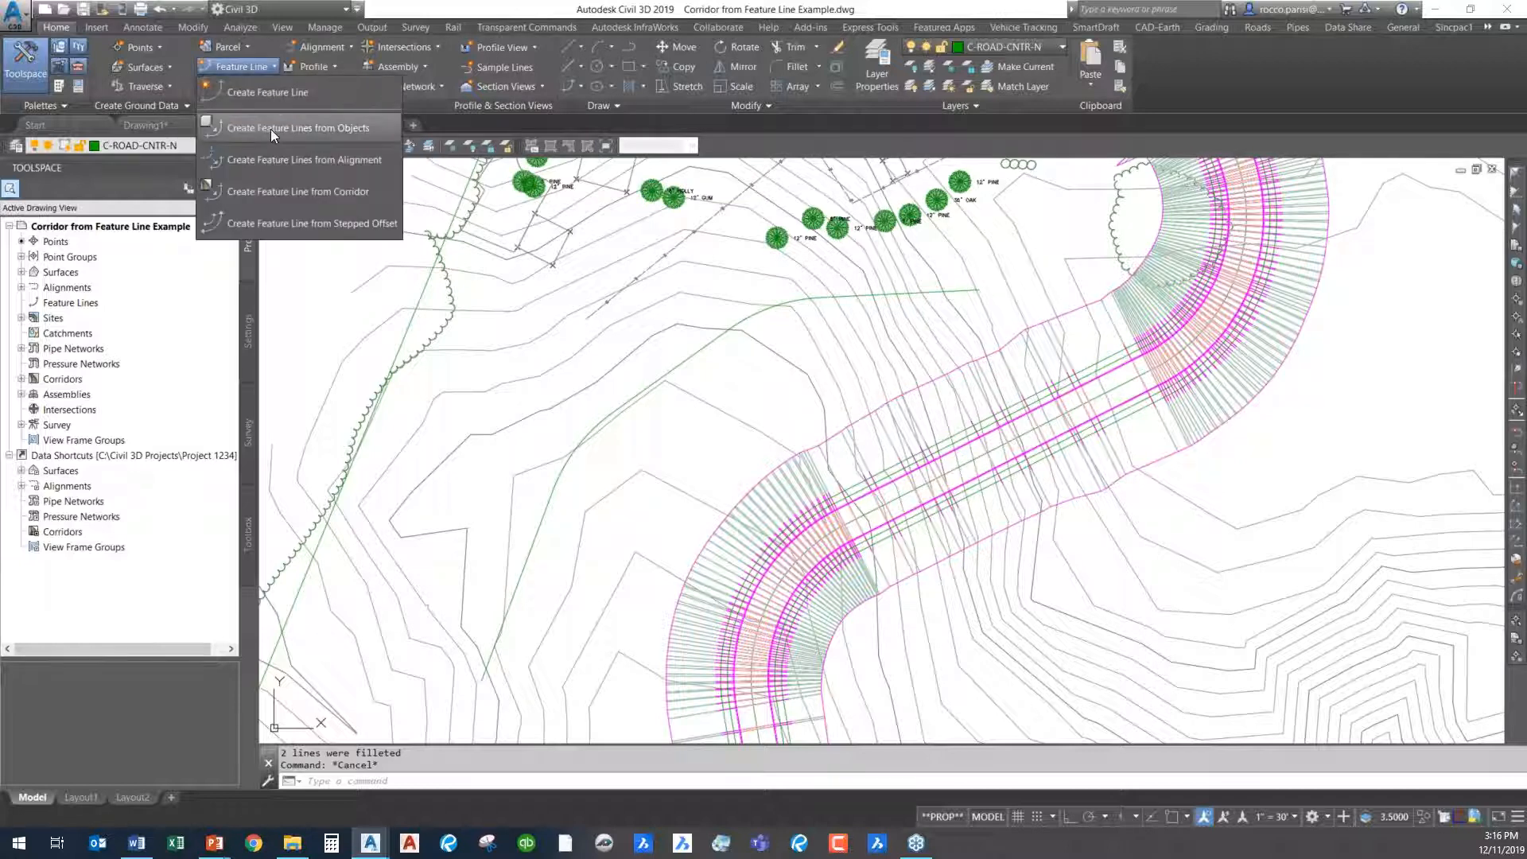
{"action": "left_click", "coordinate": [270, 128]}
{"action": "left_click", "coordinate": [755, 317]}
{"action": "key", "text": "Return"}
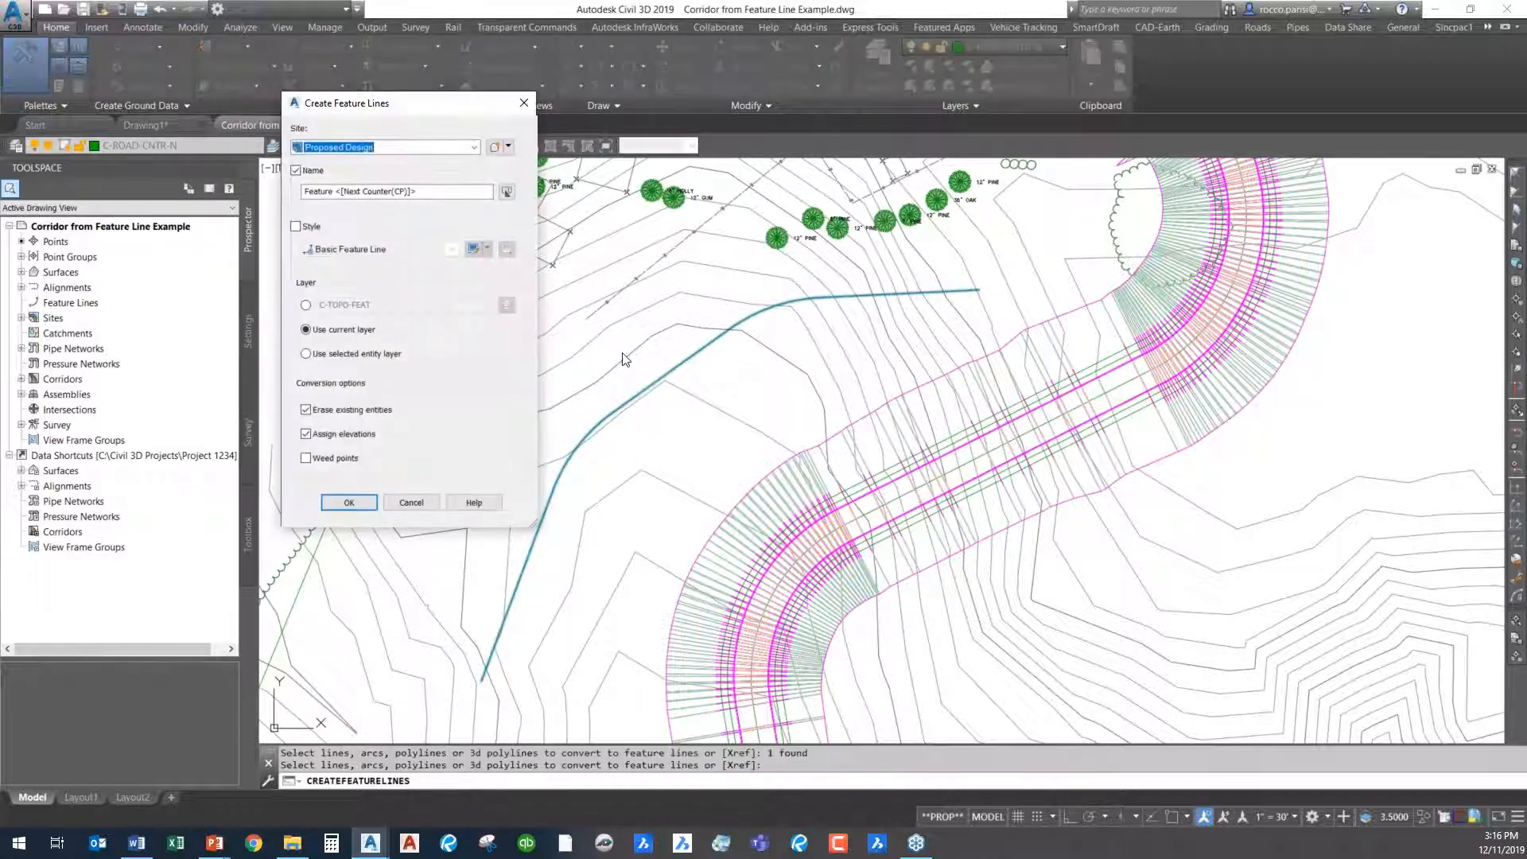
{"action": "left_click_drag", "start_coordinate": [445, 107], "coordinate": [461, 92]}
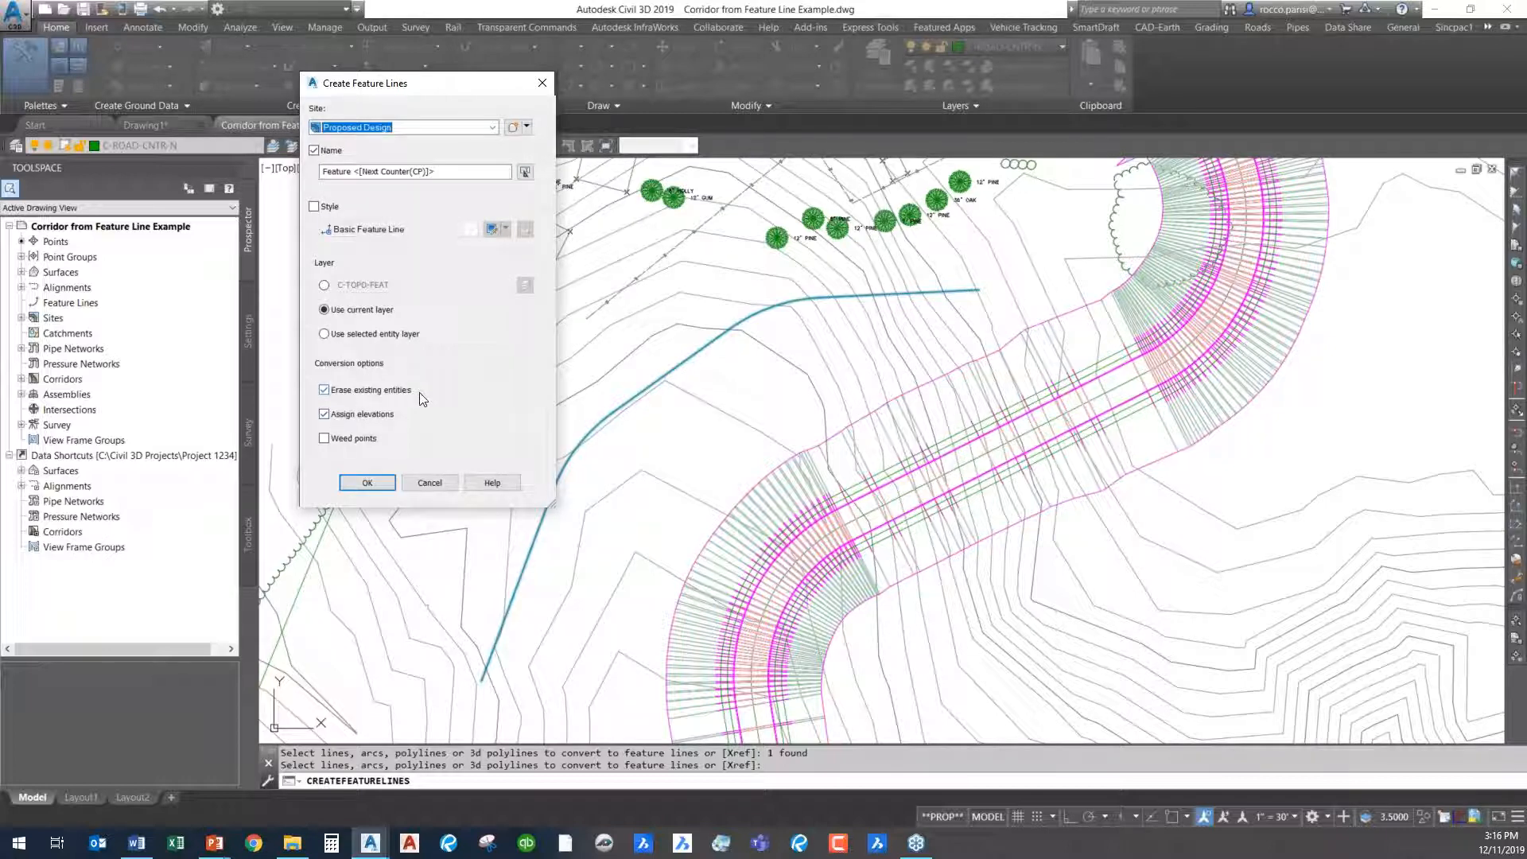
{"action": "left_click", "coordinate": [366, 483]}
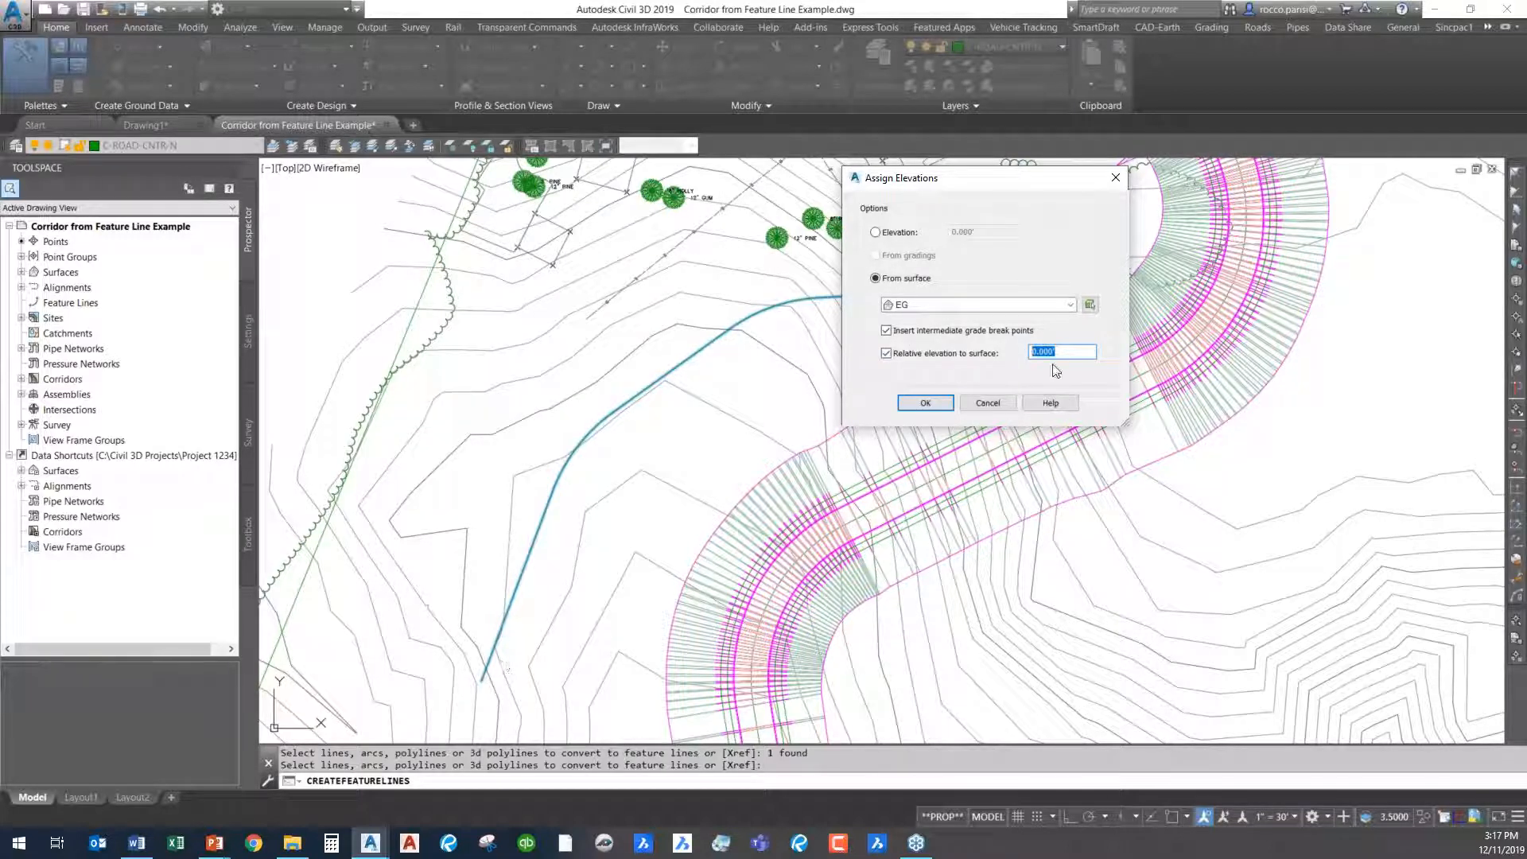
{"action": "type", "text": "-4"}
{"action": "left_click", "coordinate": [927, 402]}
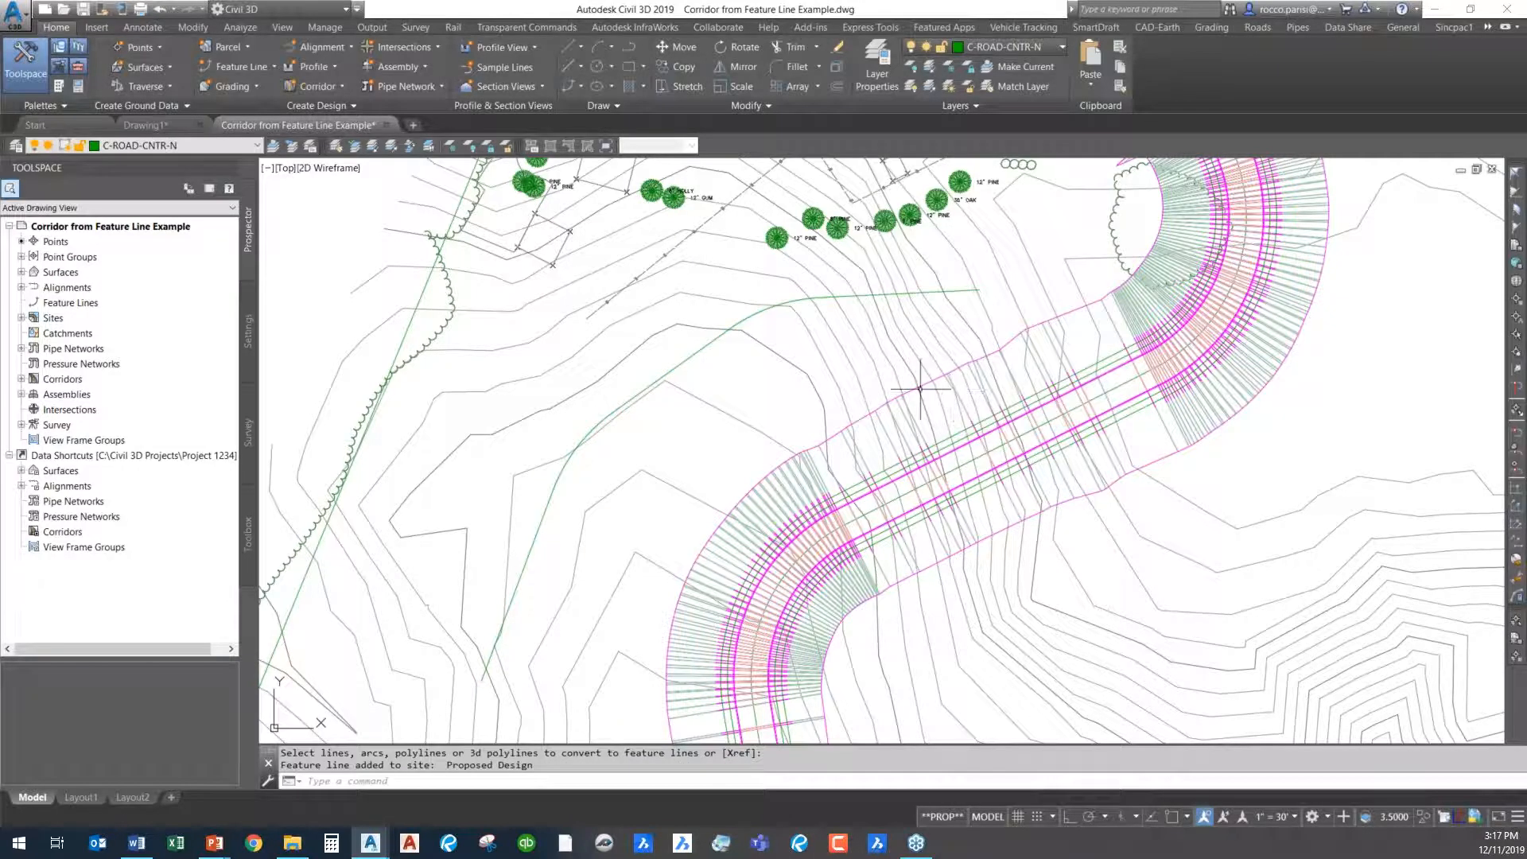
- Check the points along the new feature line, and deselect it
{"action": "left_click", "coordinate": [709, 348]}
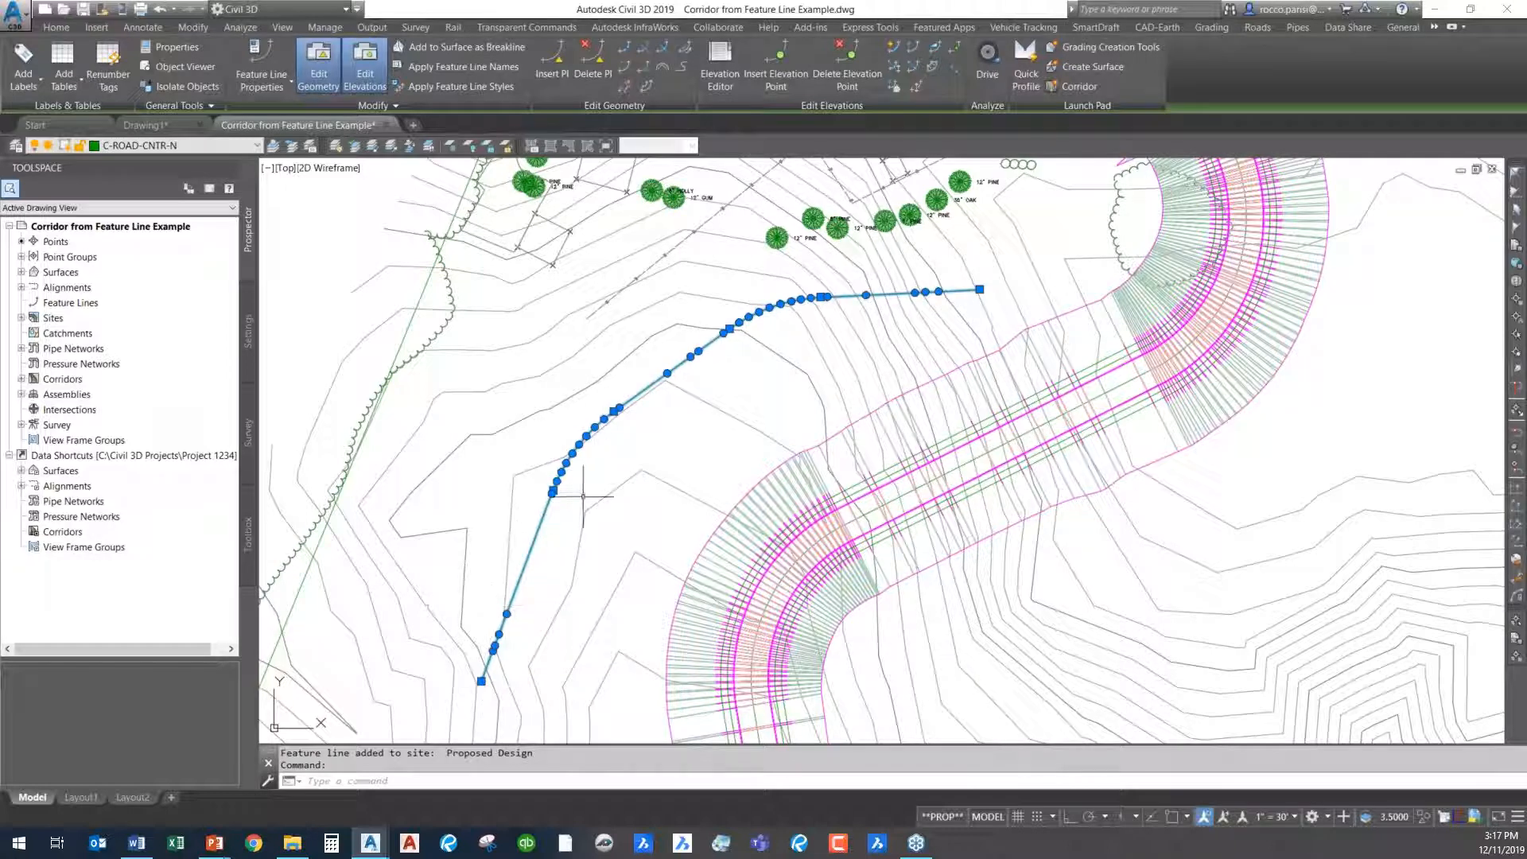
{"action": "key", "text": "Escape"}
{"action": "key", "text": "Escape"}
- Examine the new feature line together with the existing ground surface in 3D from low side angles, and close the viewer
{"action": "left_click", "coordinate": [645, 355]}
{"action": "left_click", "coordinate": [596, 439]}
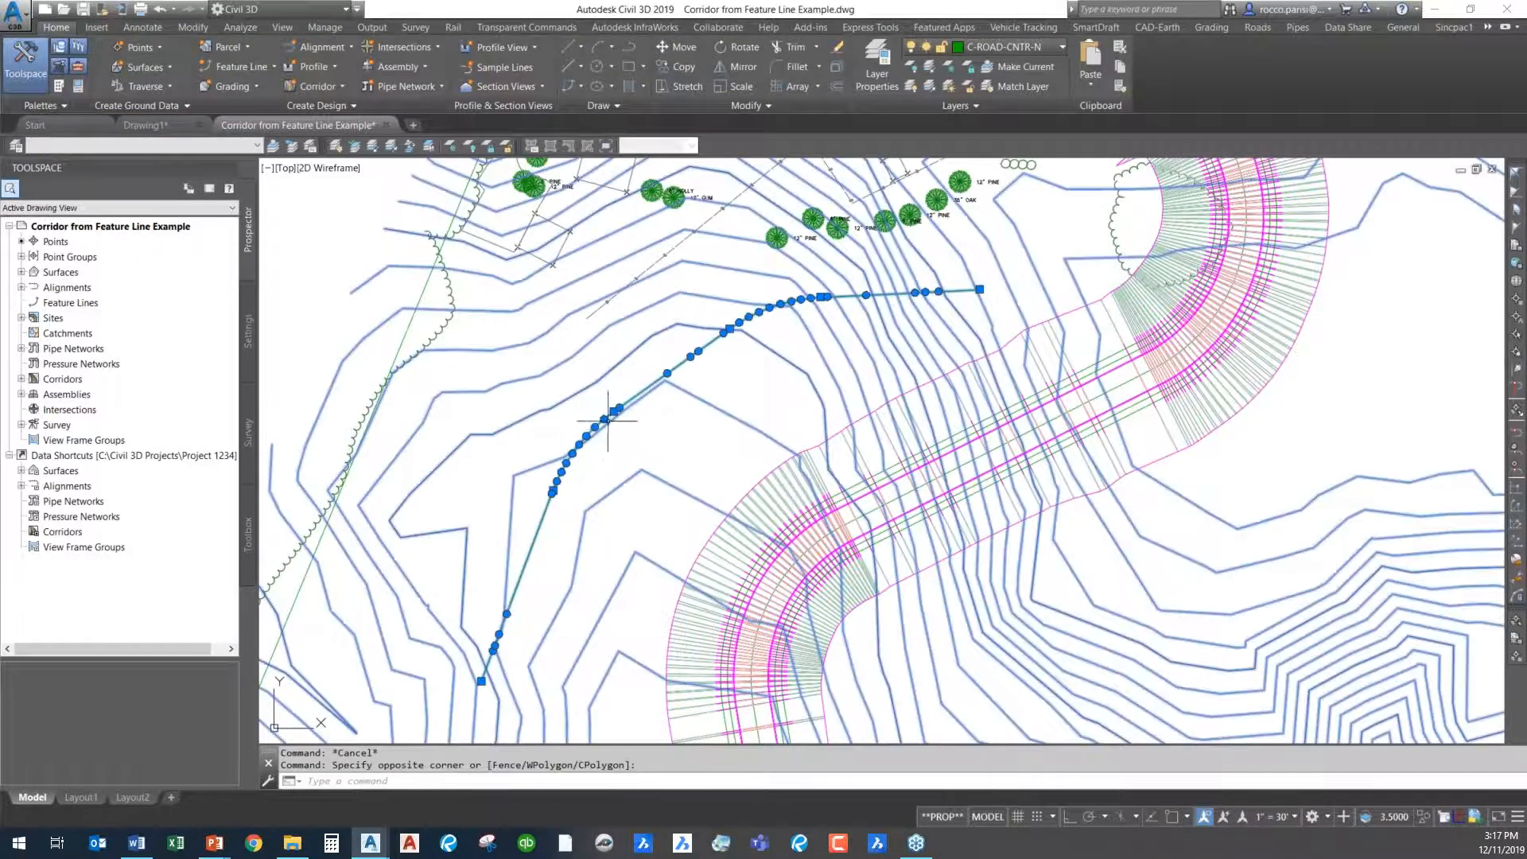
{"action": "right_click", "coordinate": [622, 407]}
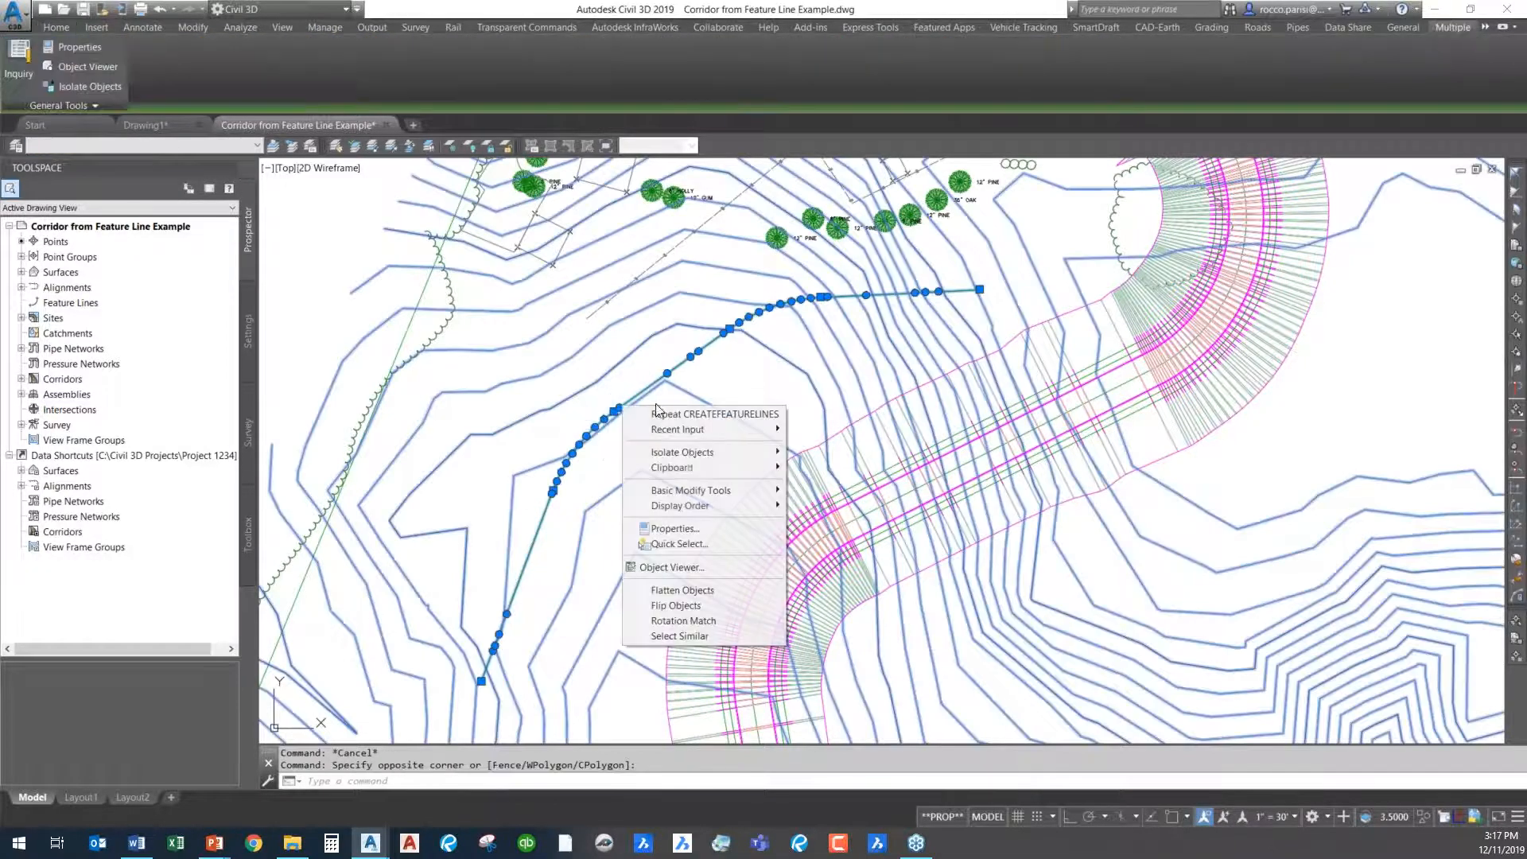
{"action": "left_click", "coordinate": [709, 567]}
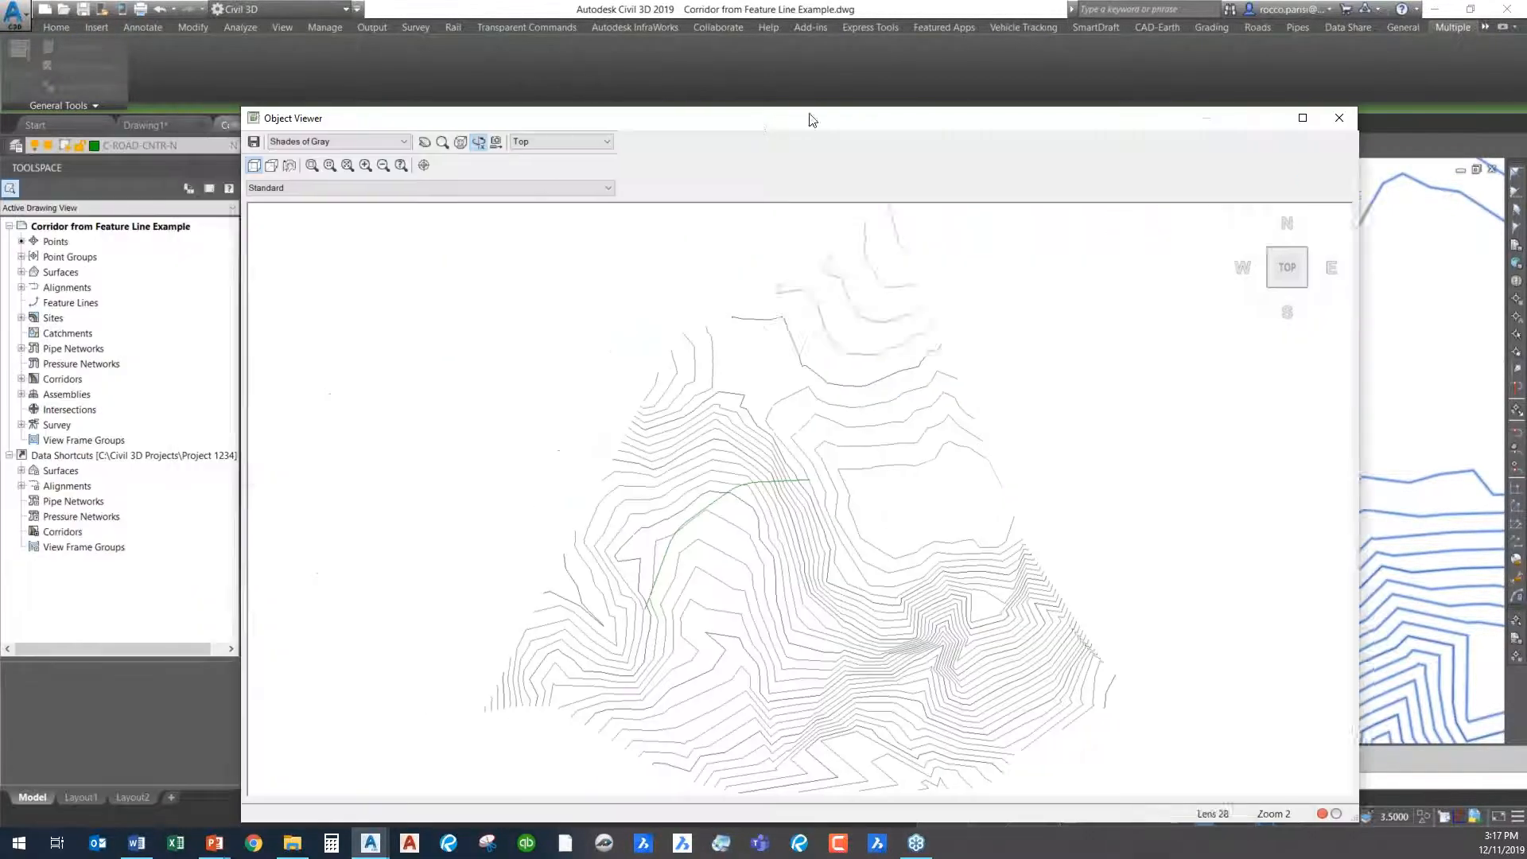
{"action": "left_click_drag", "start_coordinate": [839, 445], "coordinate": [900, 398]}
{"action": "left_click_drag", "start_coordinate": [862, 504], "coordinate": [770, 398]}
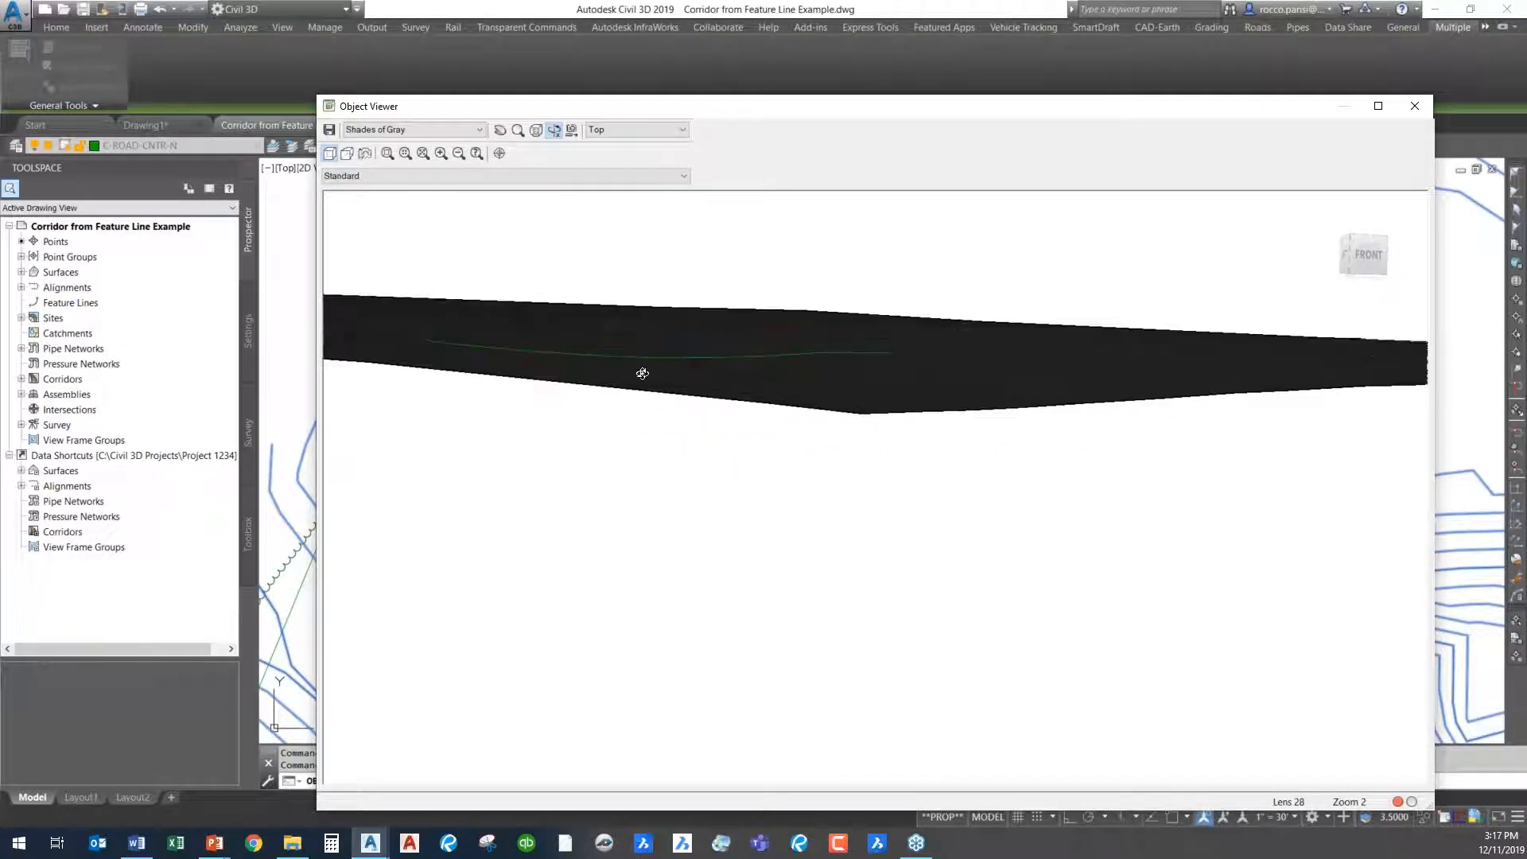
{"action": "left_click_drag", "start_coordinate": [595, 386], "coordinate": [598, 396]}
{"action": "left_click_drag", "start_coordinate": [763, 372], "coordinate": [666, 365]}
{"action": "left_click_drag", "start_coordinate": [760, 436], "coordinate": [1119, 460]}
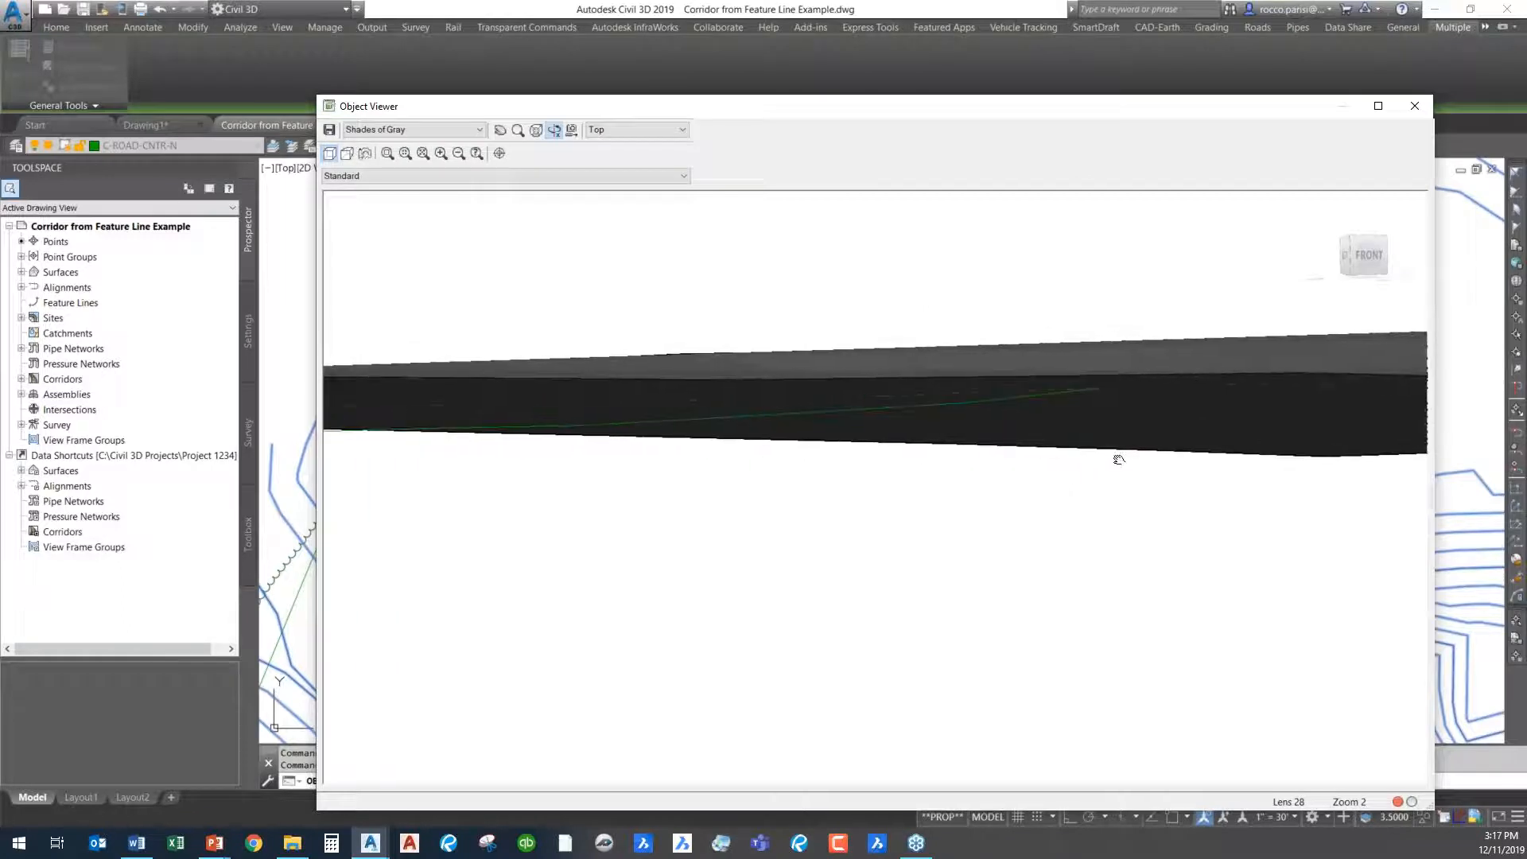
{"action": "mouse_move", "coordinate": [832, 533]}
{"action": "left_mouse_down"}
{"action": "mouse_move", "coordinate": [788, 528]}
{"action": "mouse_move", "coordinate": [1217, 450]}
{"action": "mouse_move", "coordinate": [1050, 453]}
{"action": "mouse_move", "coordinate": [764, 419]}
{"action": "left_mouse_up"}
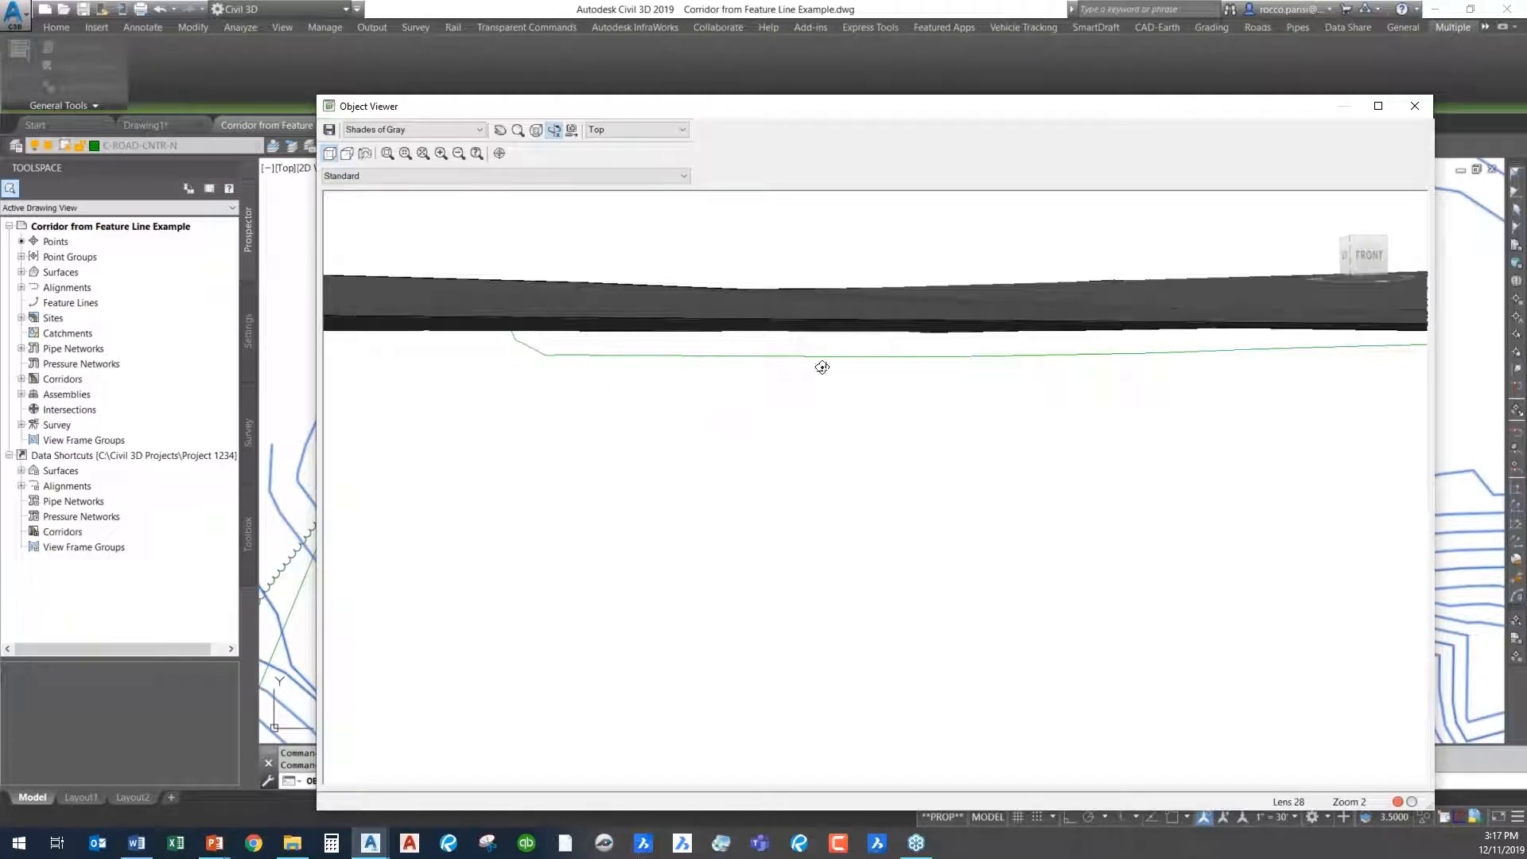
{"action": "left_click", "coordinate": [1416, 105]}
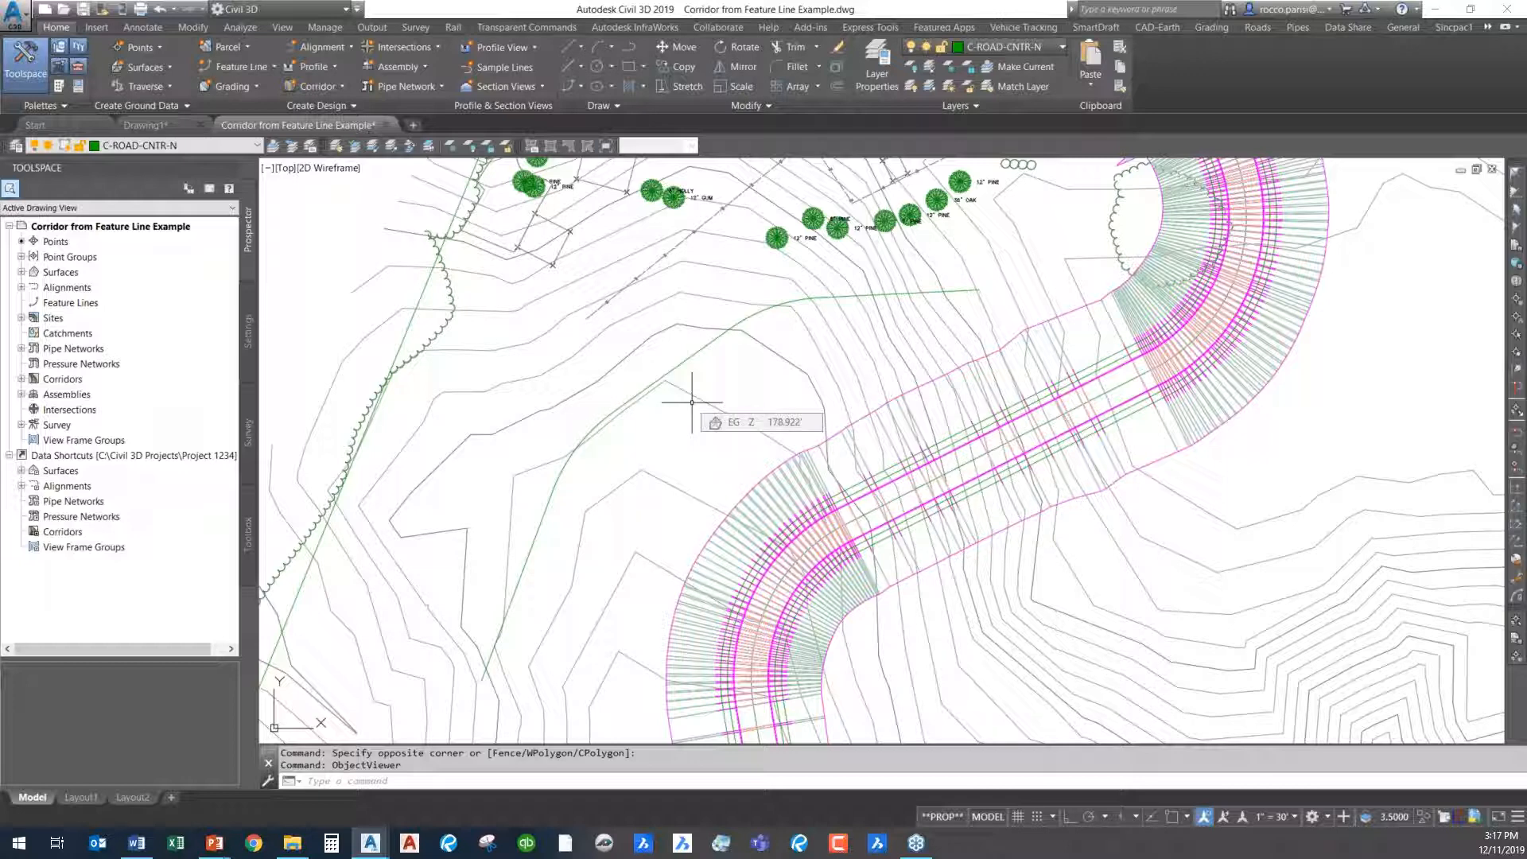
{"action": "scroll", "coordinate": [691, 402], "scroll_direction": "down", "scroll_amount": 8}
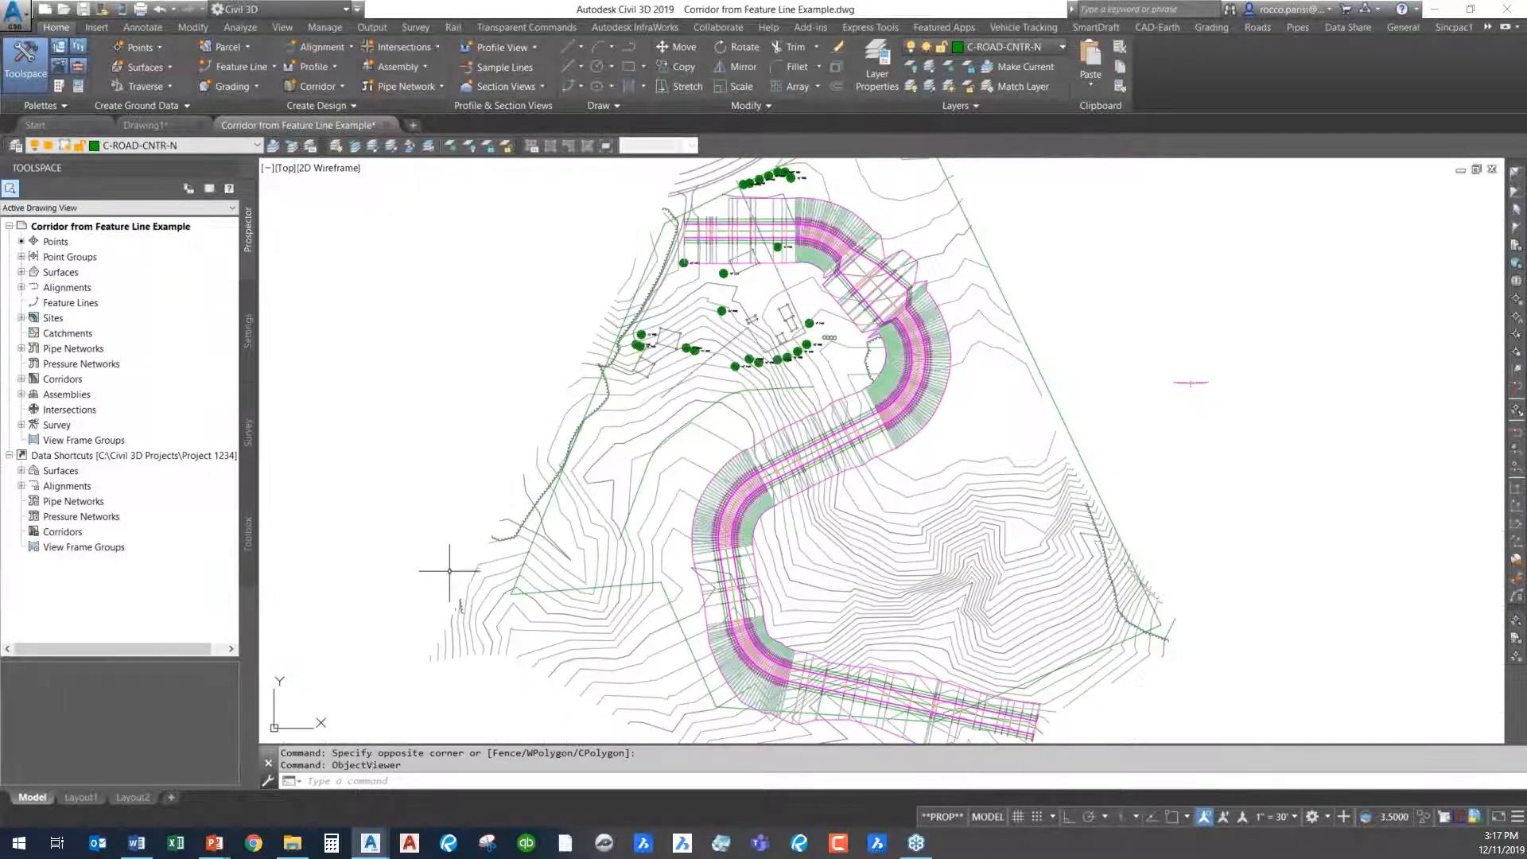
{"action": "middle_click_drag", "start_coordinate": [586, 528], "coordinate": [484, 497]}
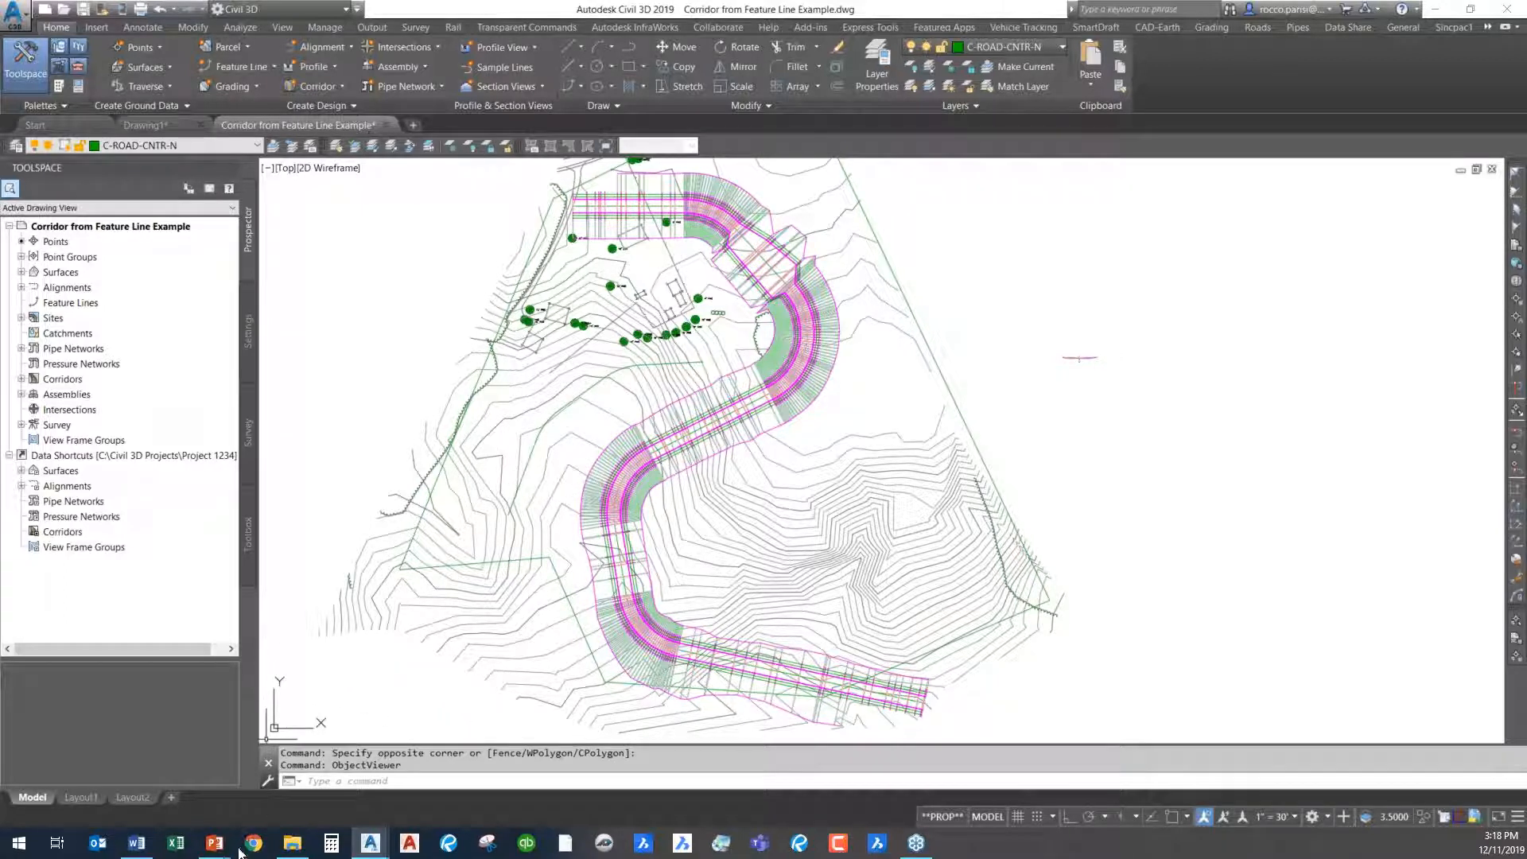
{"action": "mouse_move", "coordinate": [216, 846]}
{"action": "left_click", "coordinate": [290, 791]}
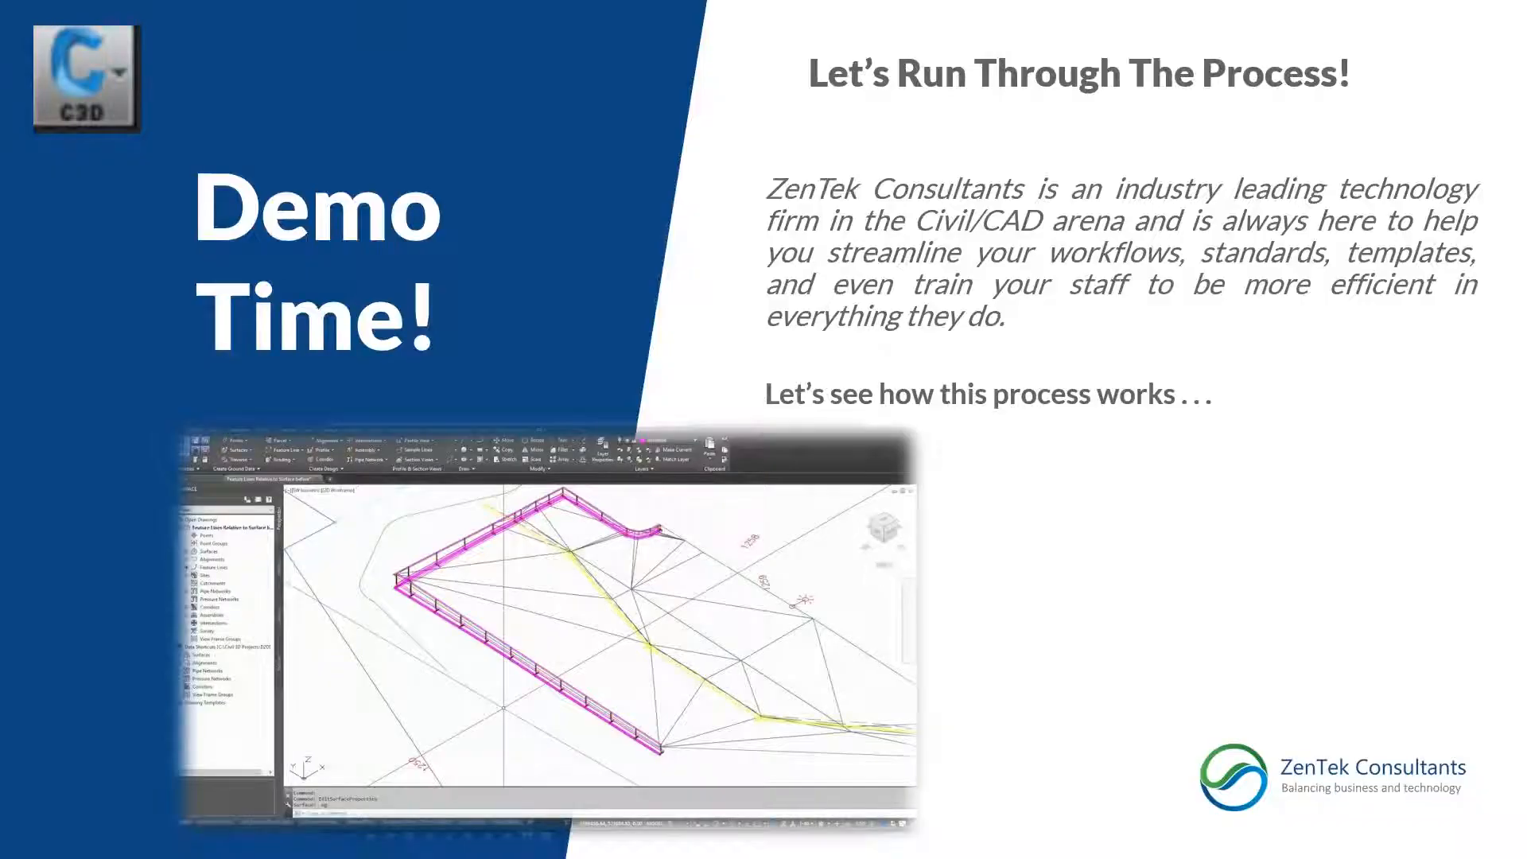
{"action": "left_click", "coordinate": [633, 443]}
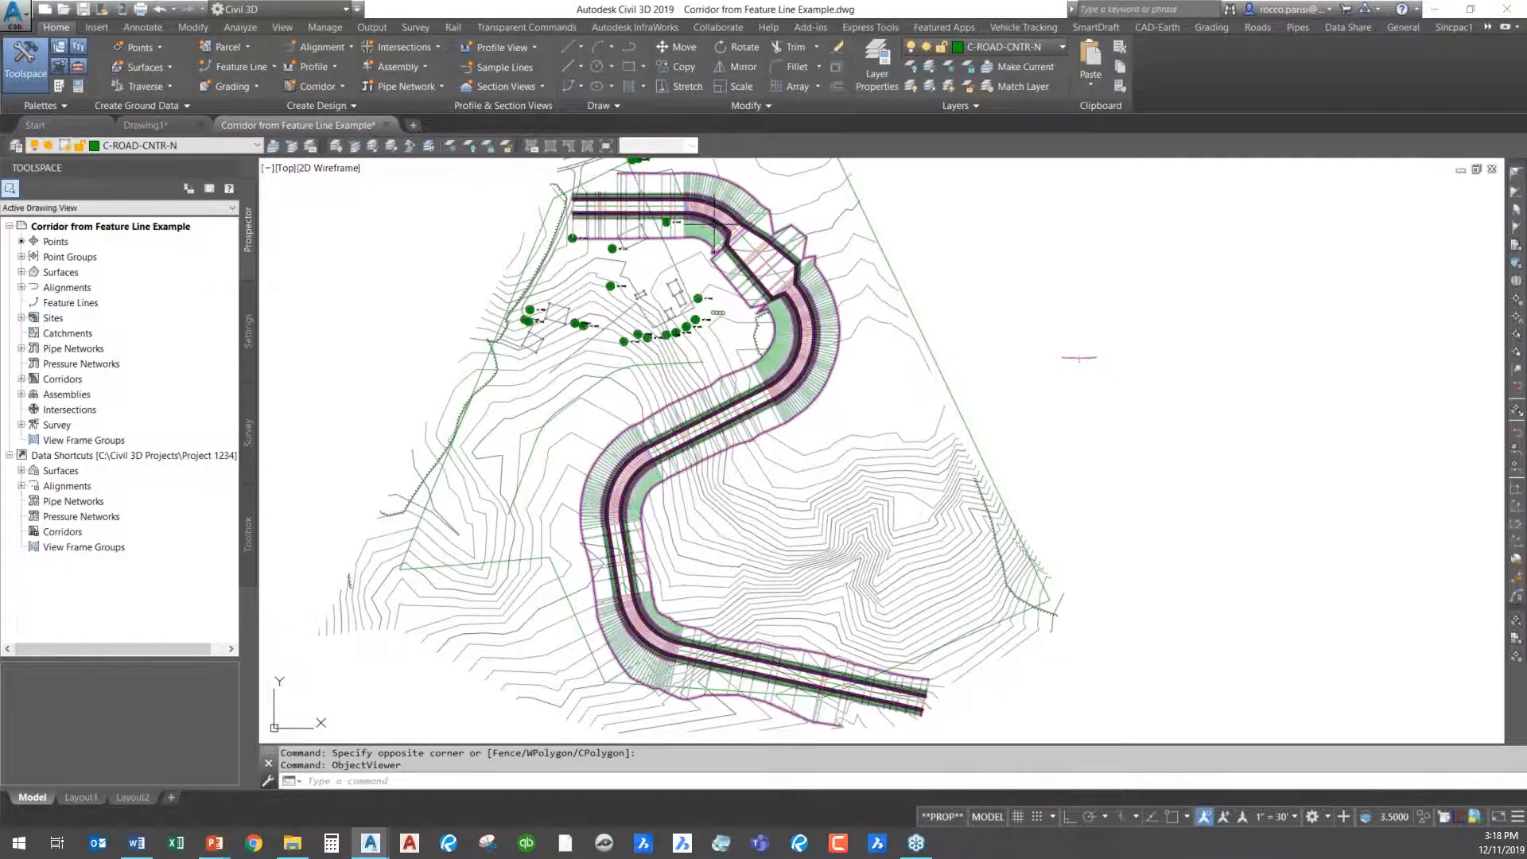
- Open the Elevation Editor for the corridor's centre feature line at the widened section and enlarge it to show more points
{"action": "scroll", "coordinate": [692, 279], "scroll_direction": "up", "scroll_amount": 8}
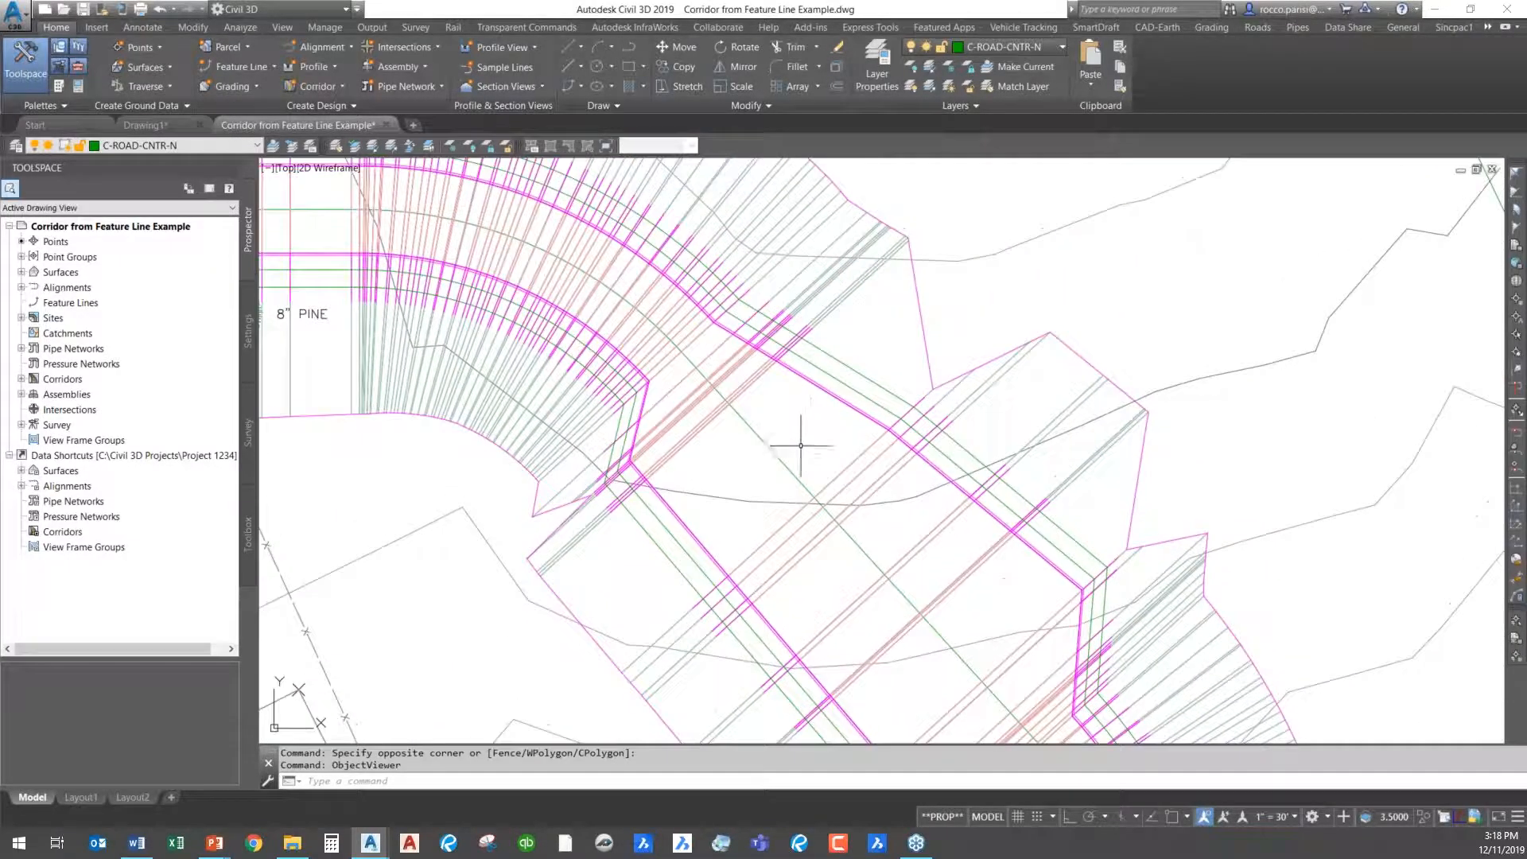
{"action": "left_click", "coordinate": [783, 461]}
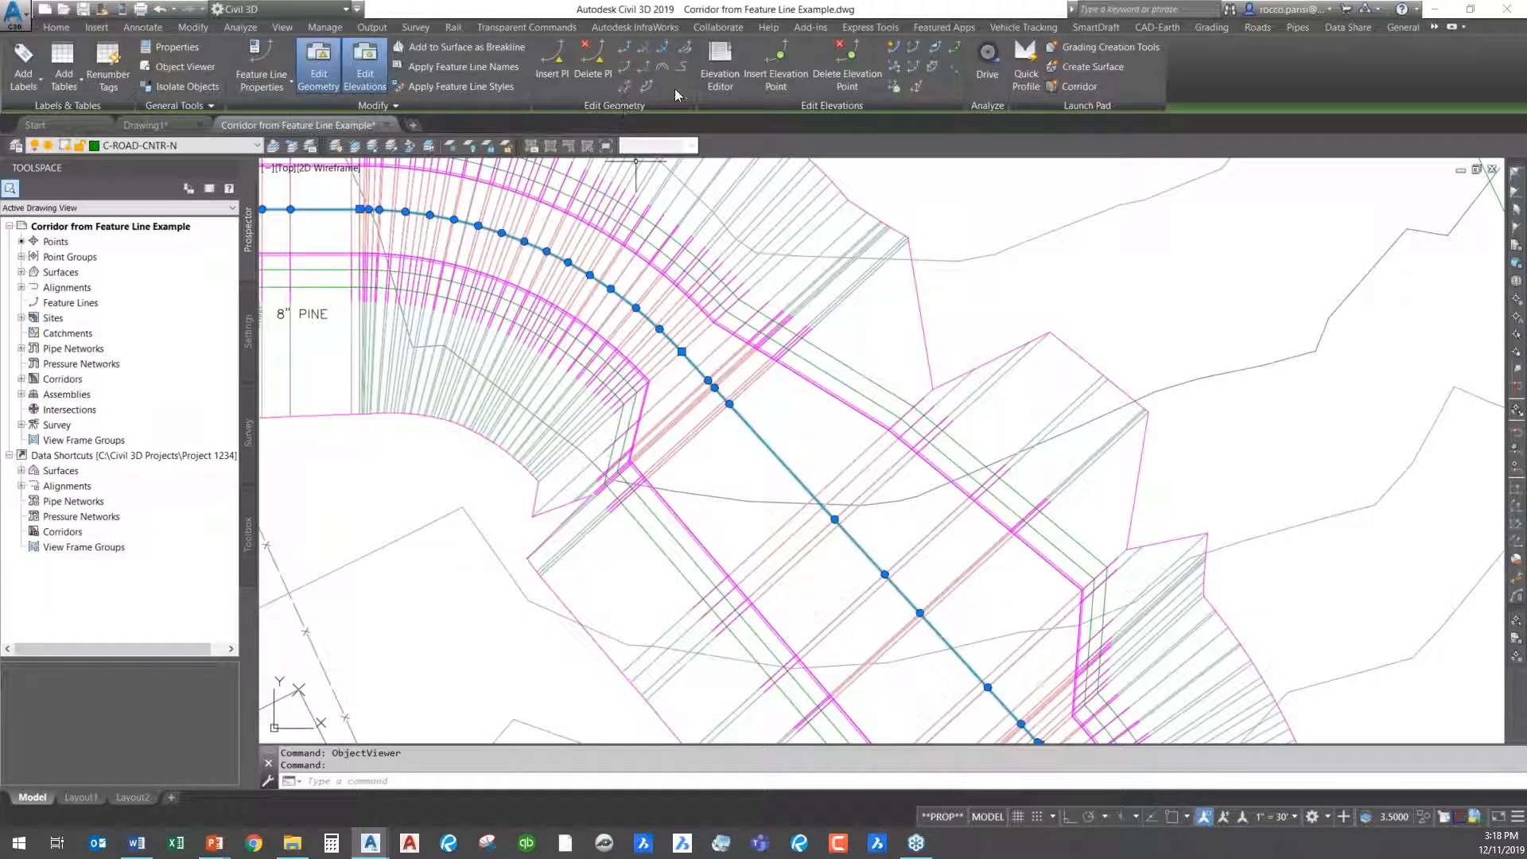
{"action": "left_click", "coordinate": [727, 57]}
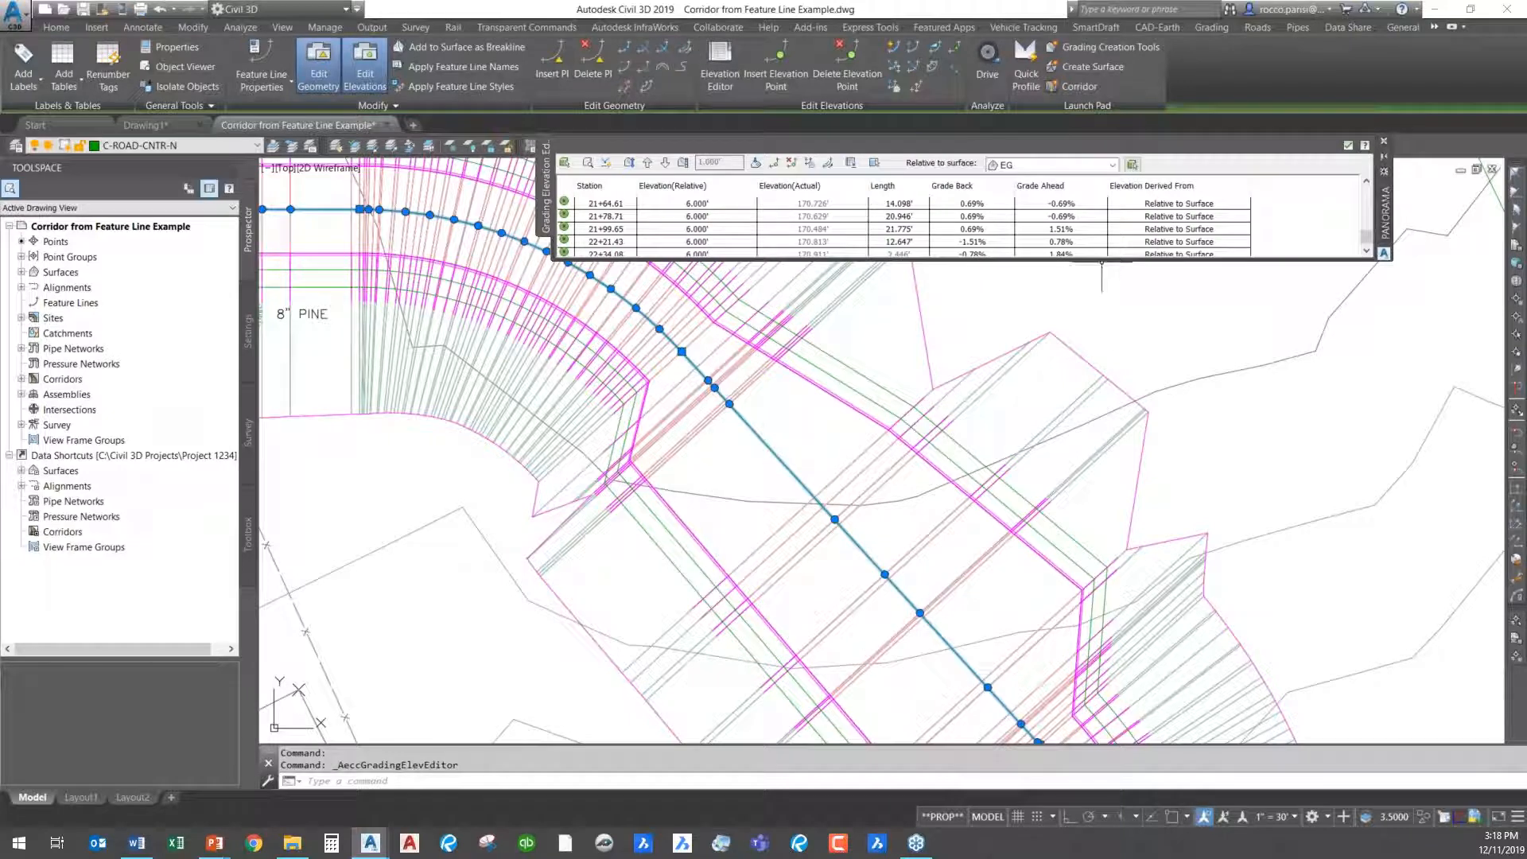
{"action": "left_click_drag", "start_coordinate": [1100, 263], "coordinate": [1100, 525]}
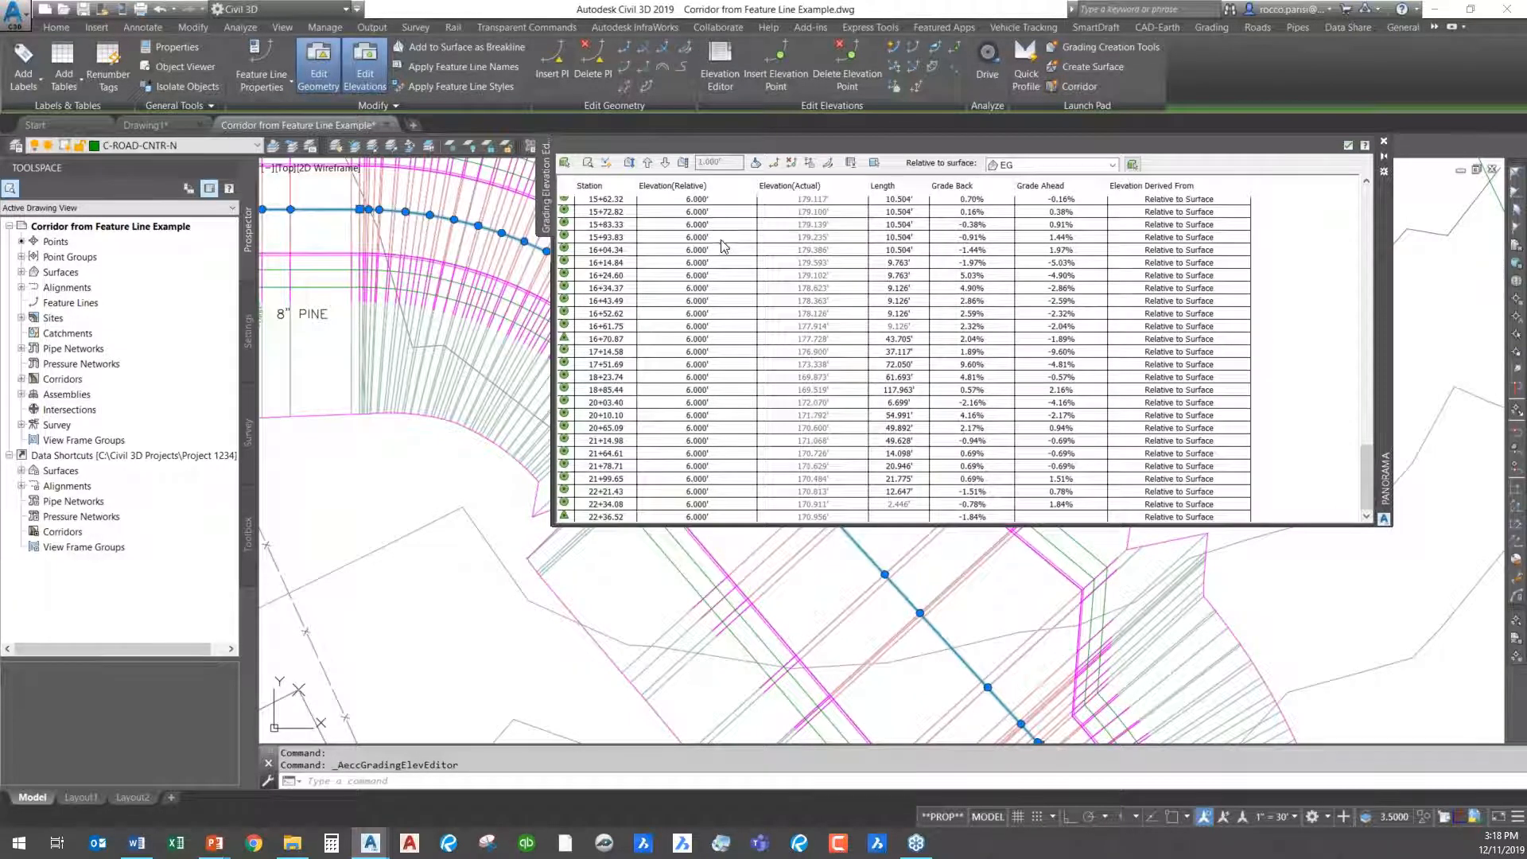
{"action": "scroll", "coordinate": [722, 245], "scroll_direction": "up", "scroll_amount": 15}
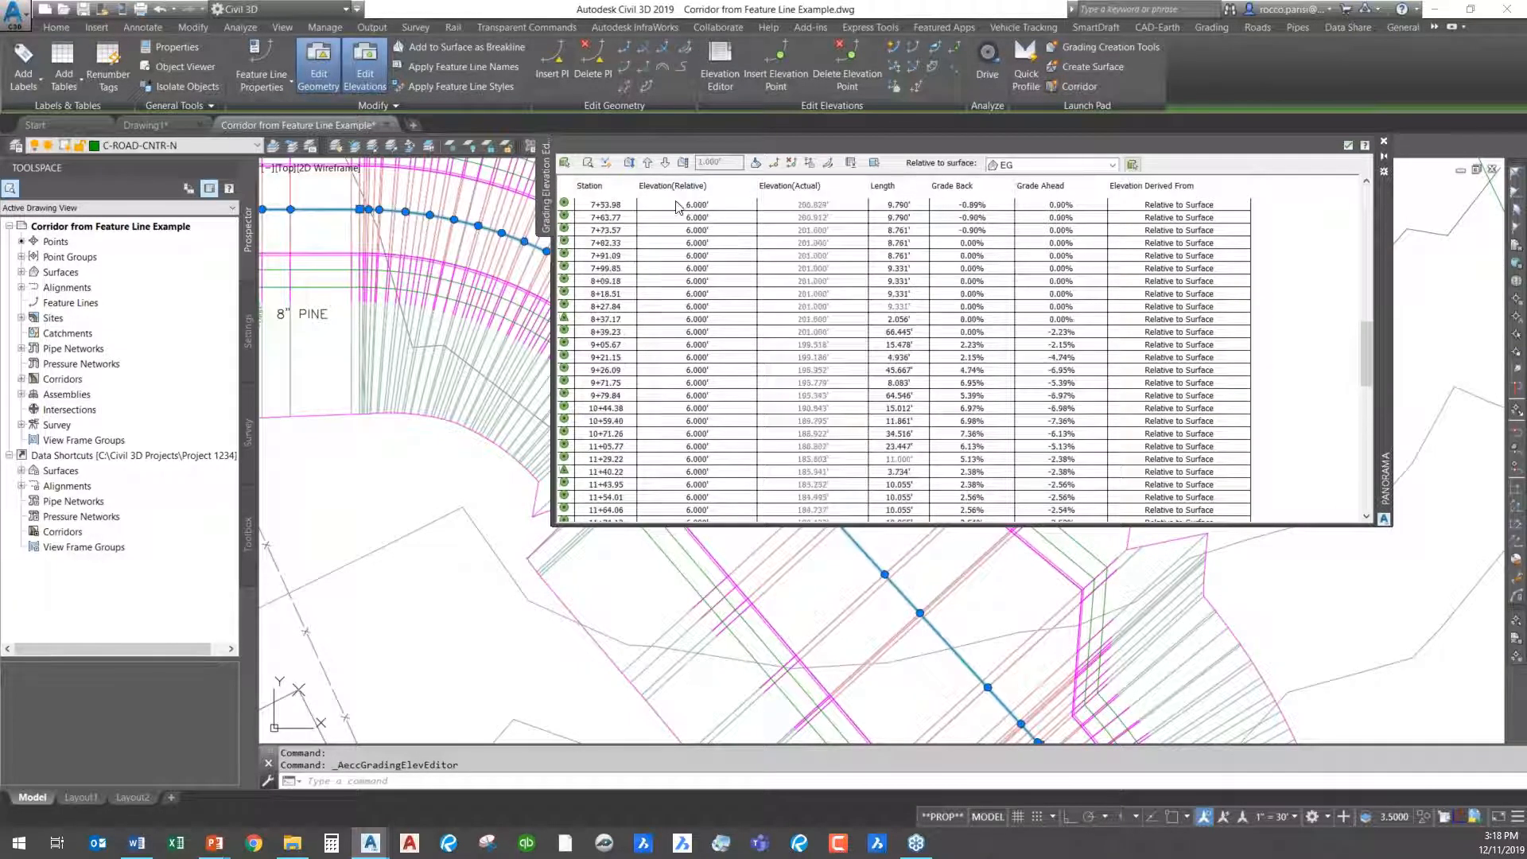
- Lower all points of the centre feature line in 1.000' increments to 3.000' above surface EG, close the editor and deselect the line
{"action": "left_click", "coordinate": [718, 229]}
{"action": "key", "text": "ctrl+a"}
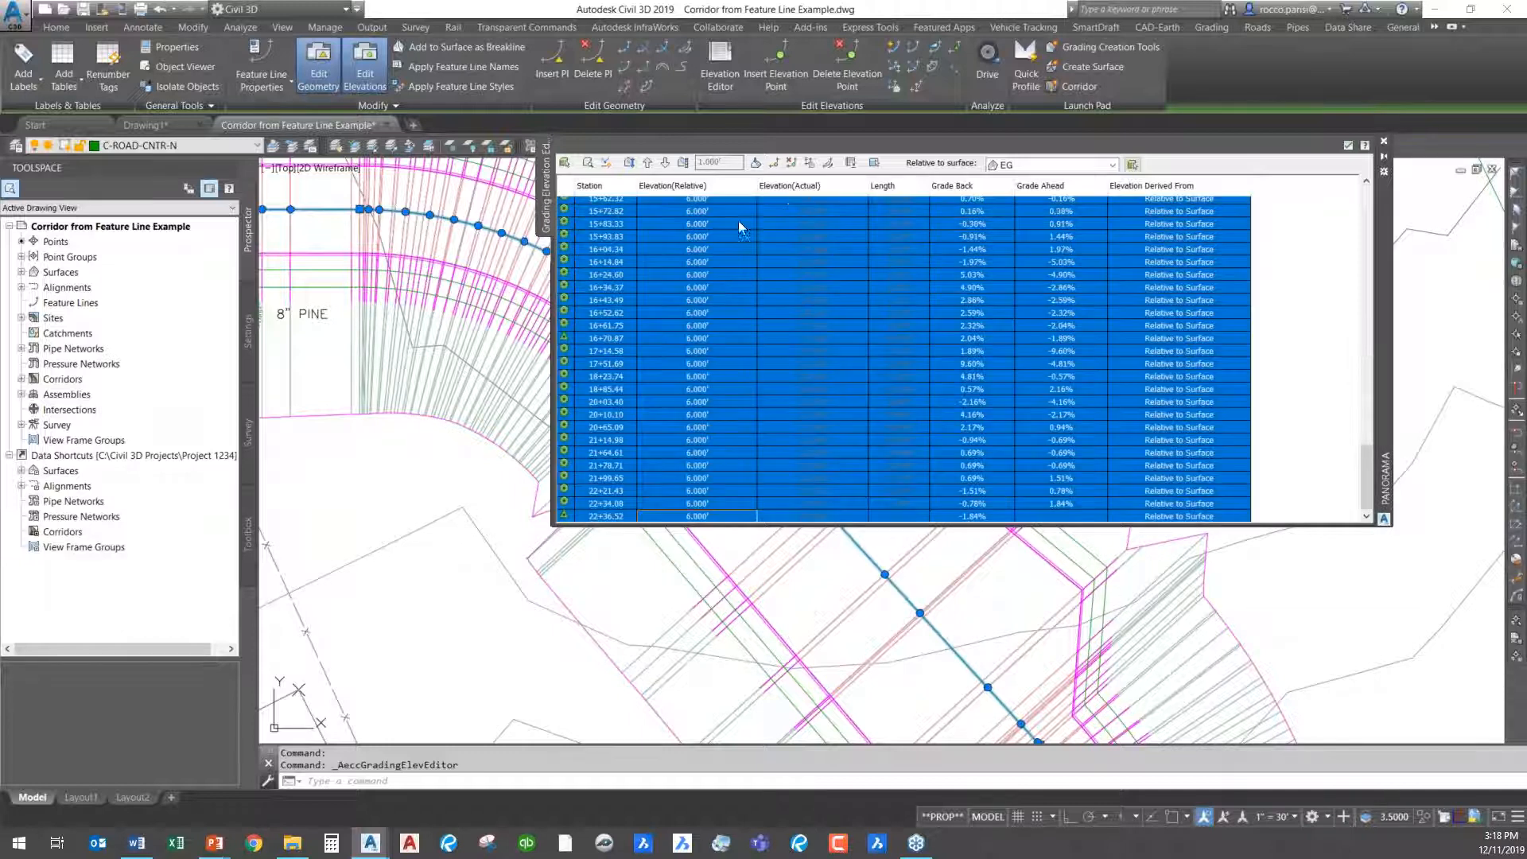
{"action": "left_click", "coordinate": [666, 164]}
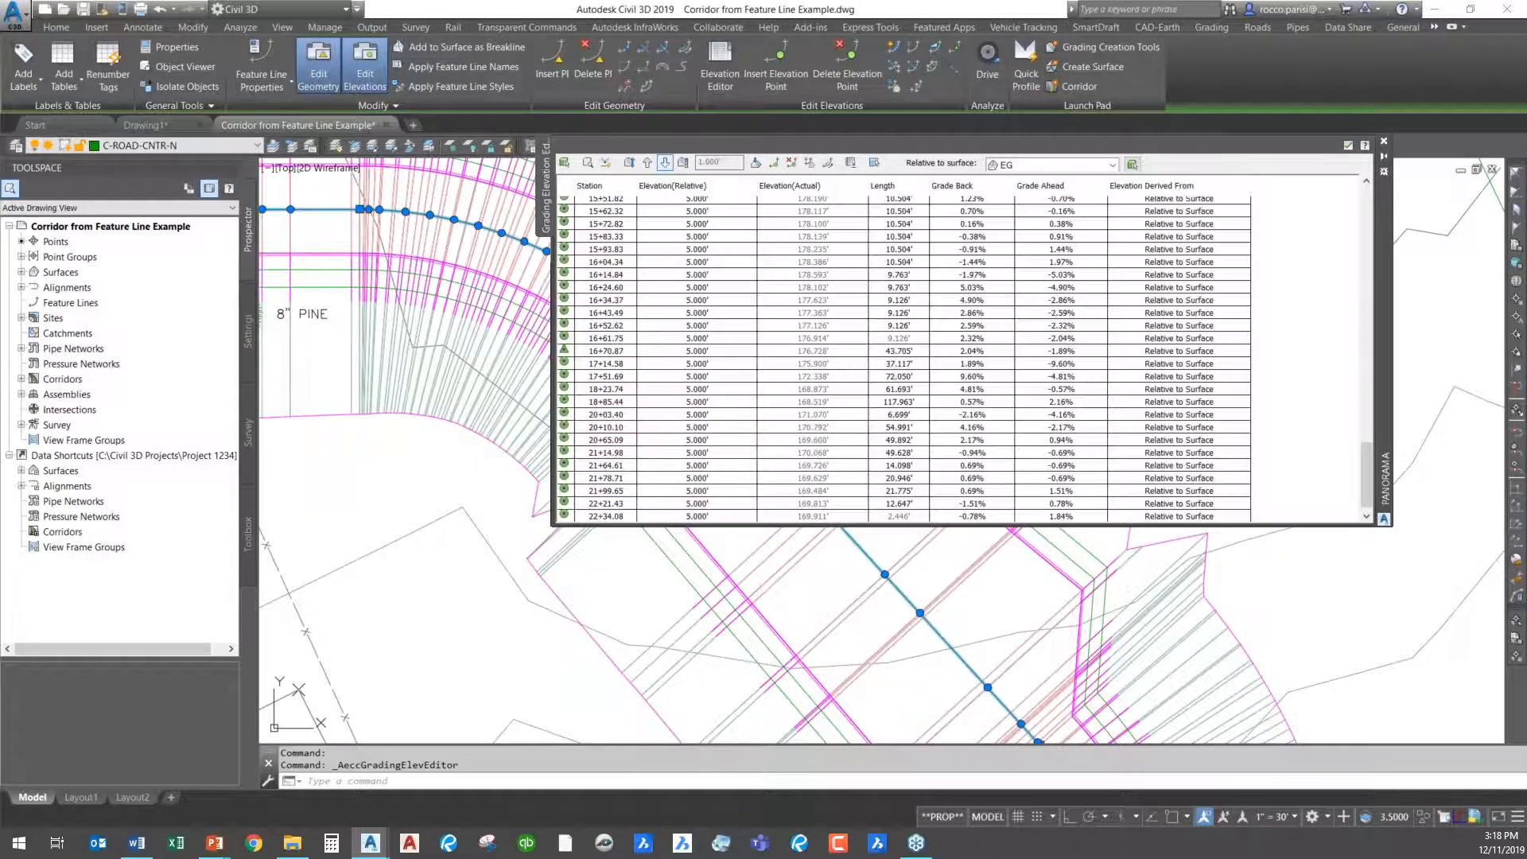
{"action": "left_click", "coordinate": [666, 165]}
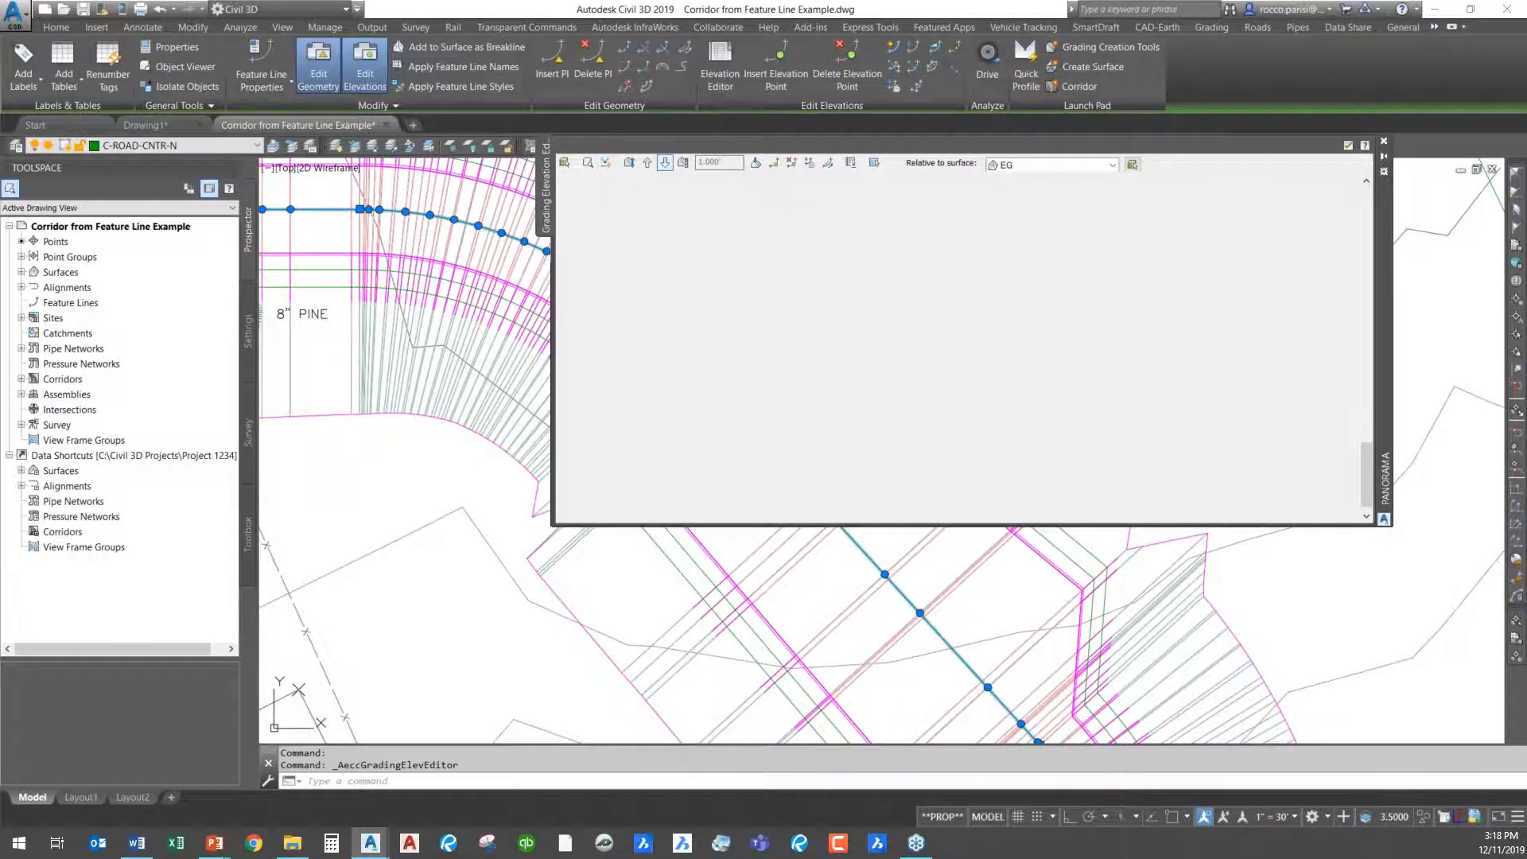
{"action": "left_click", "coordinate": [666, 164]}
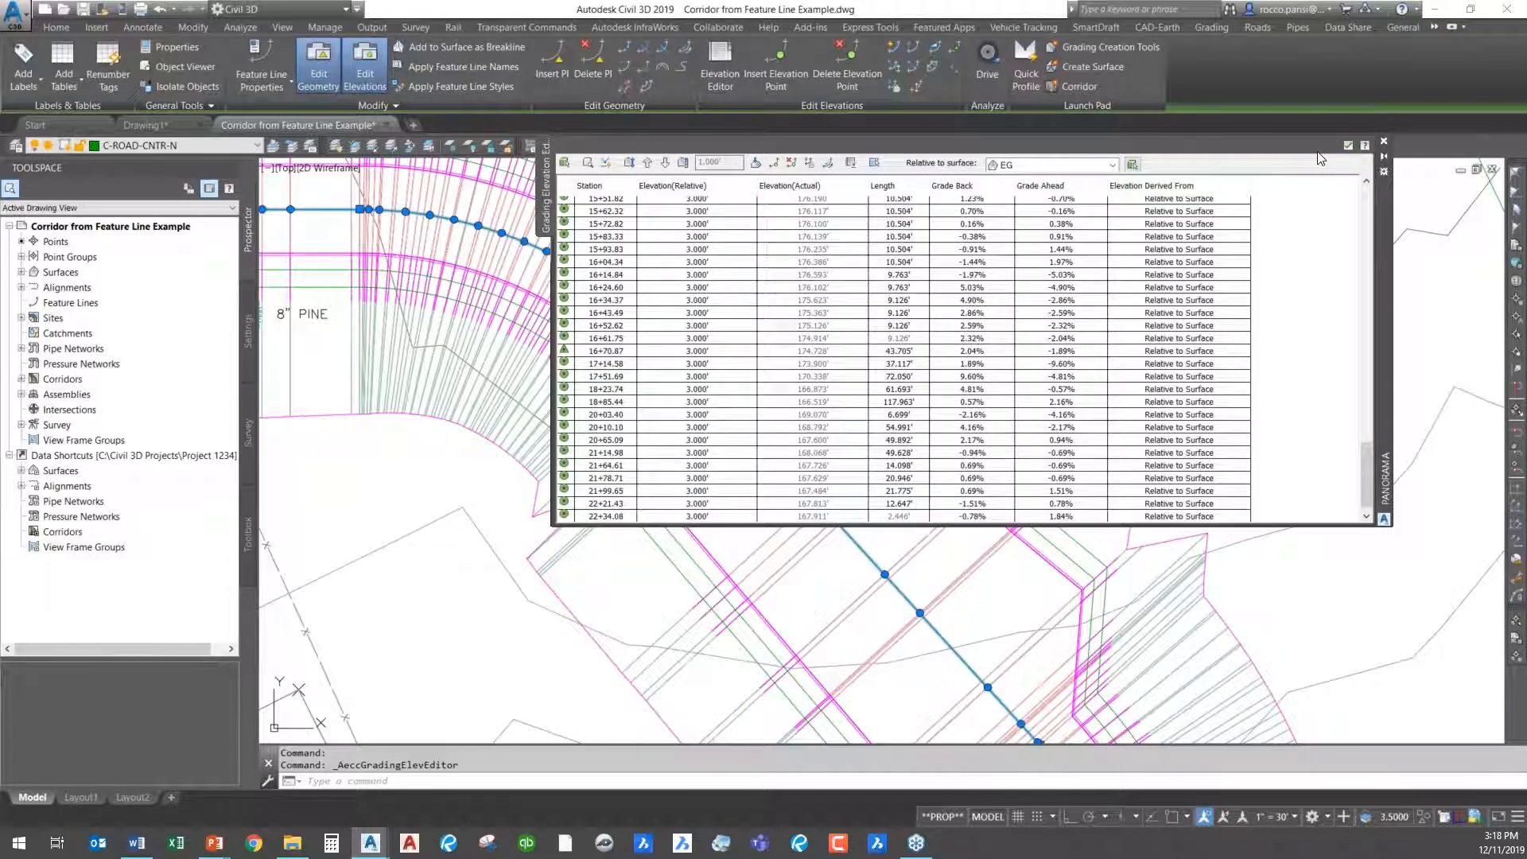
{"action": "left_click", "coordinate": [1347, 146]}
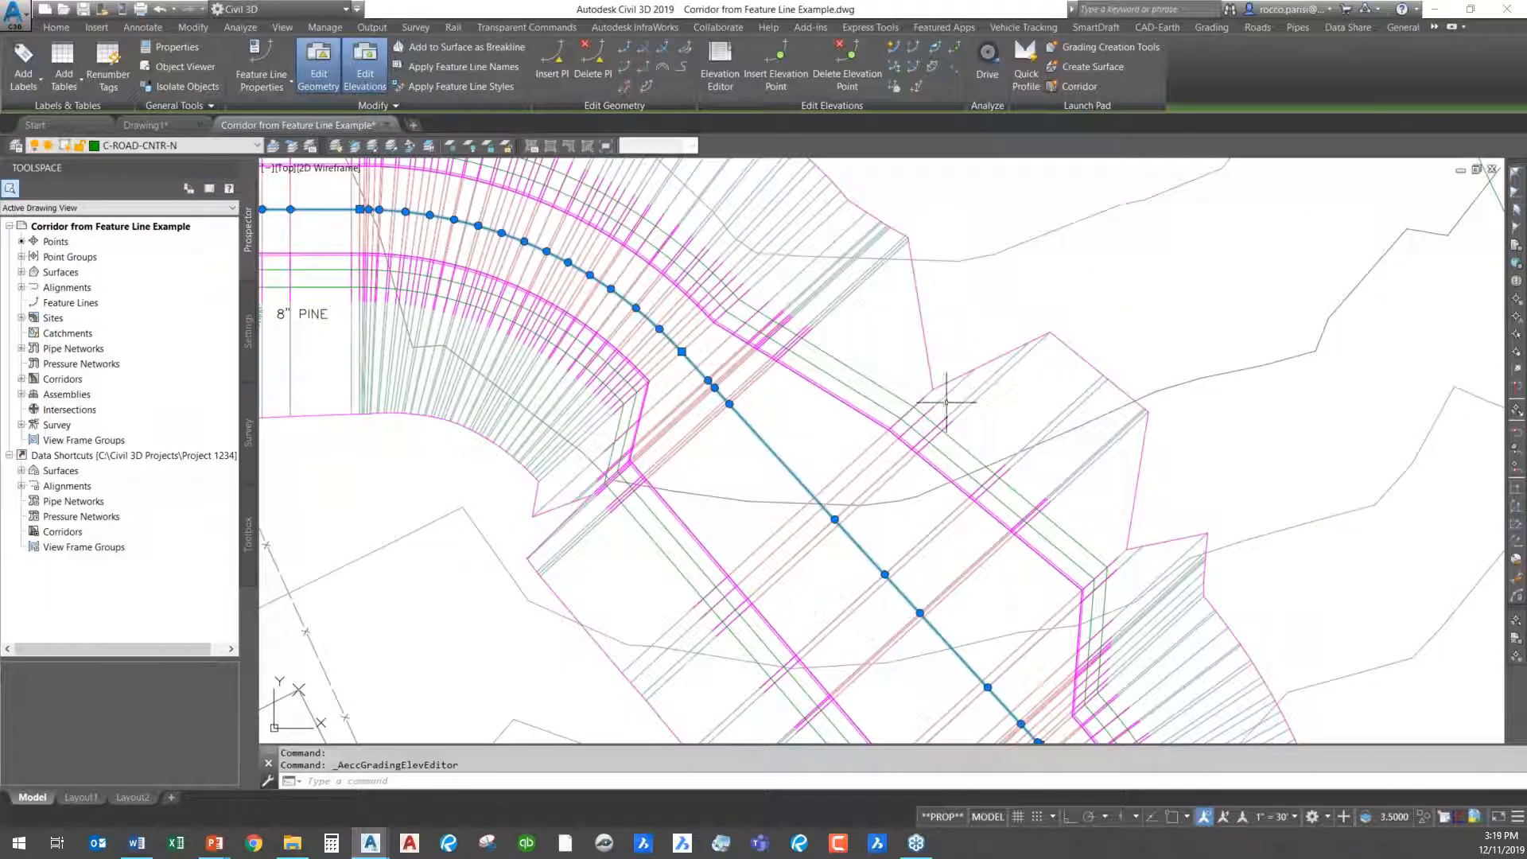
{"action": "left_click", "coordinate": [783, 413]}
{"action": "key", "text": "Escape"}
{"action": "key", "text": "Escape"}
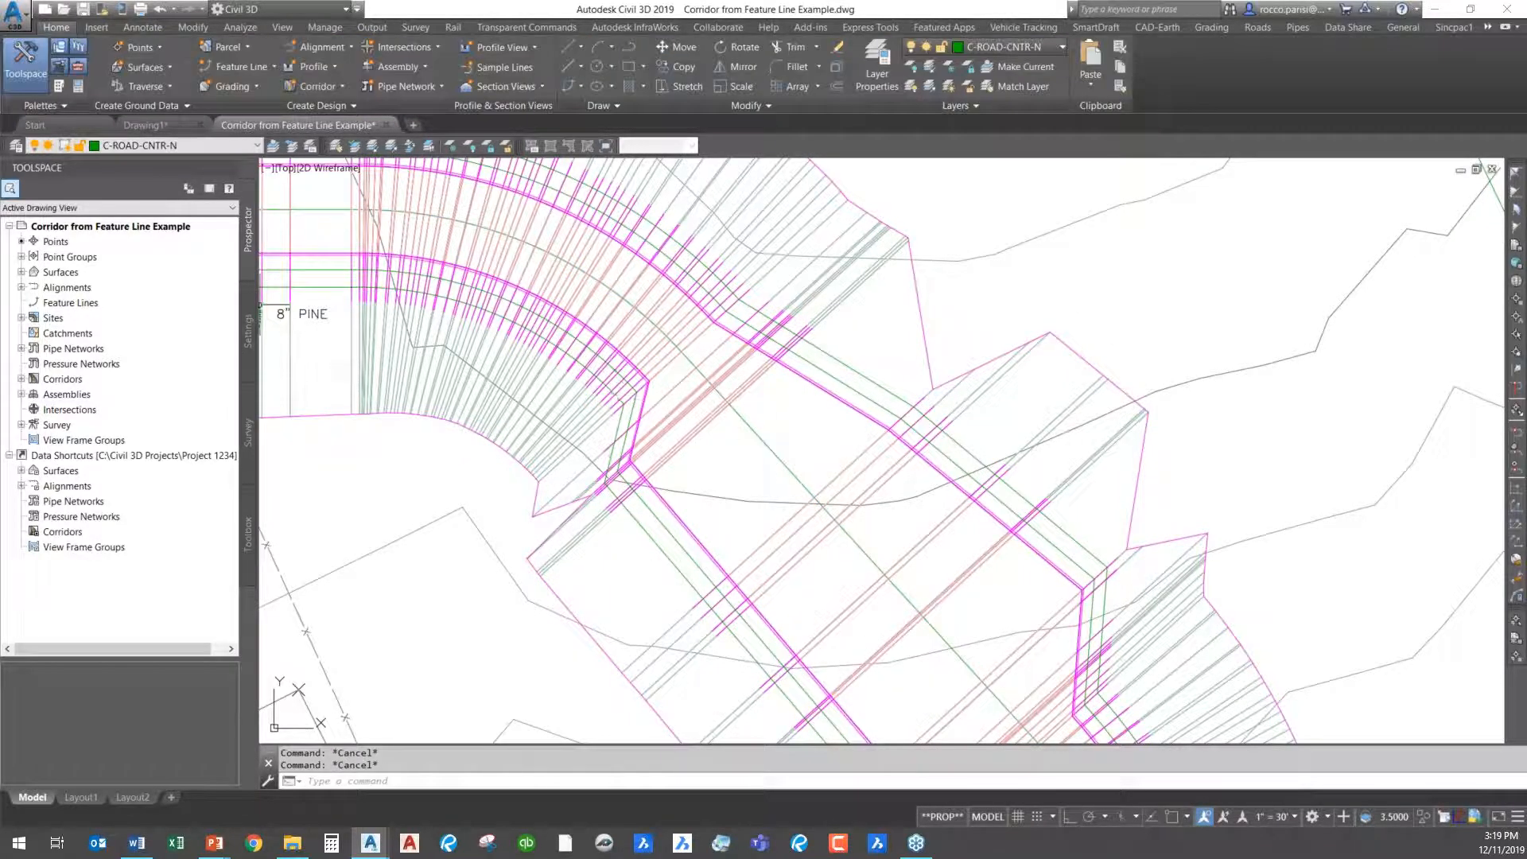
- Rebuild EXAMPLE CORRIDOR with the lowered feature line and dismiss the event list
{"action": "left_click", "coordinate": [20, 379]}
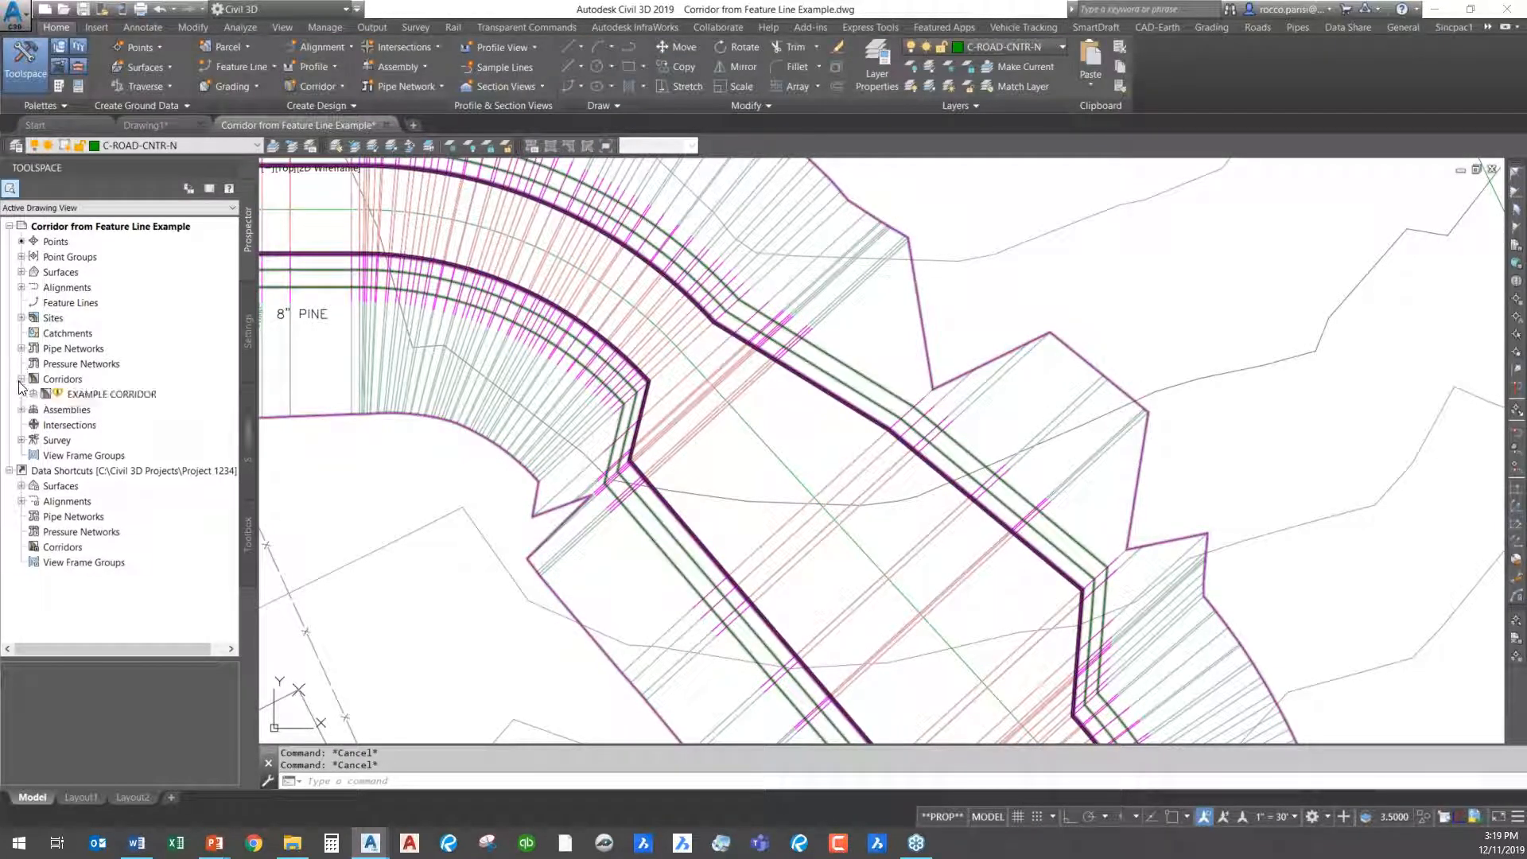
{"action": "right_click", "coordinate": [102, 395]}
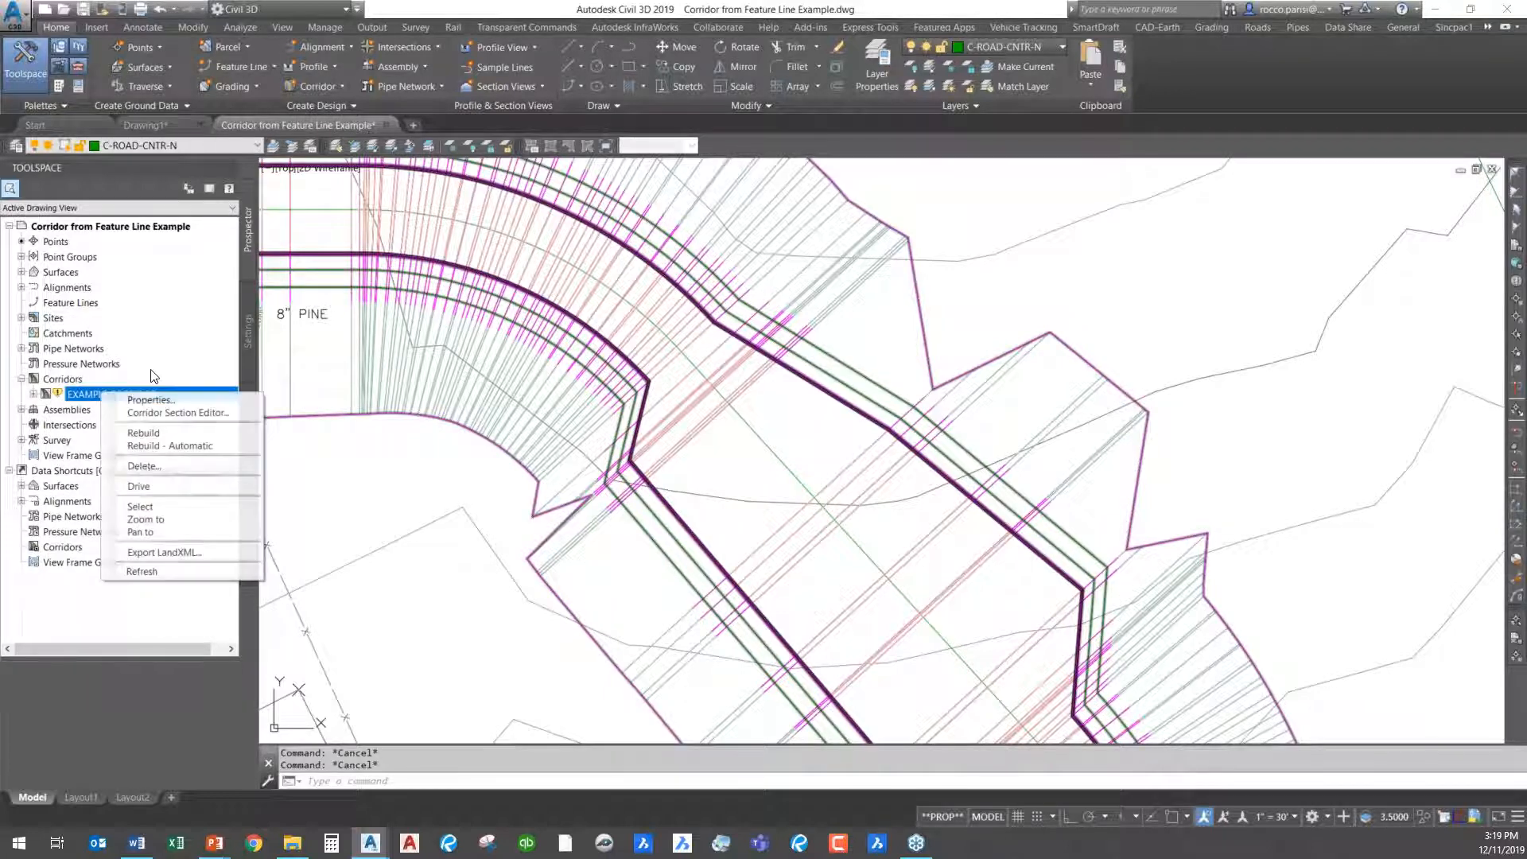
{"action": "left_click", "coordinate": [174, 436]}
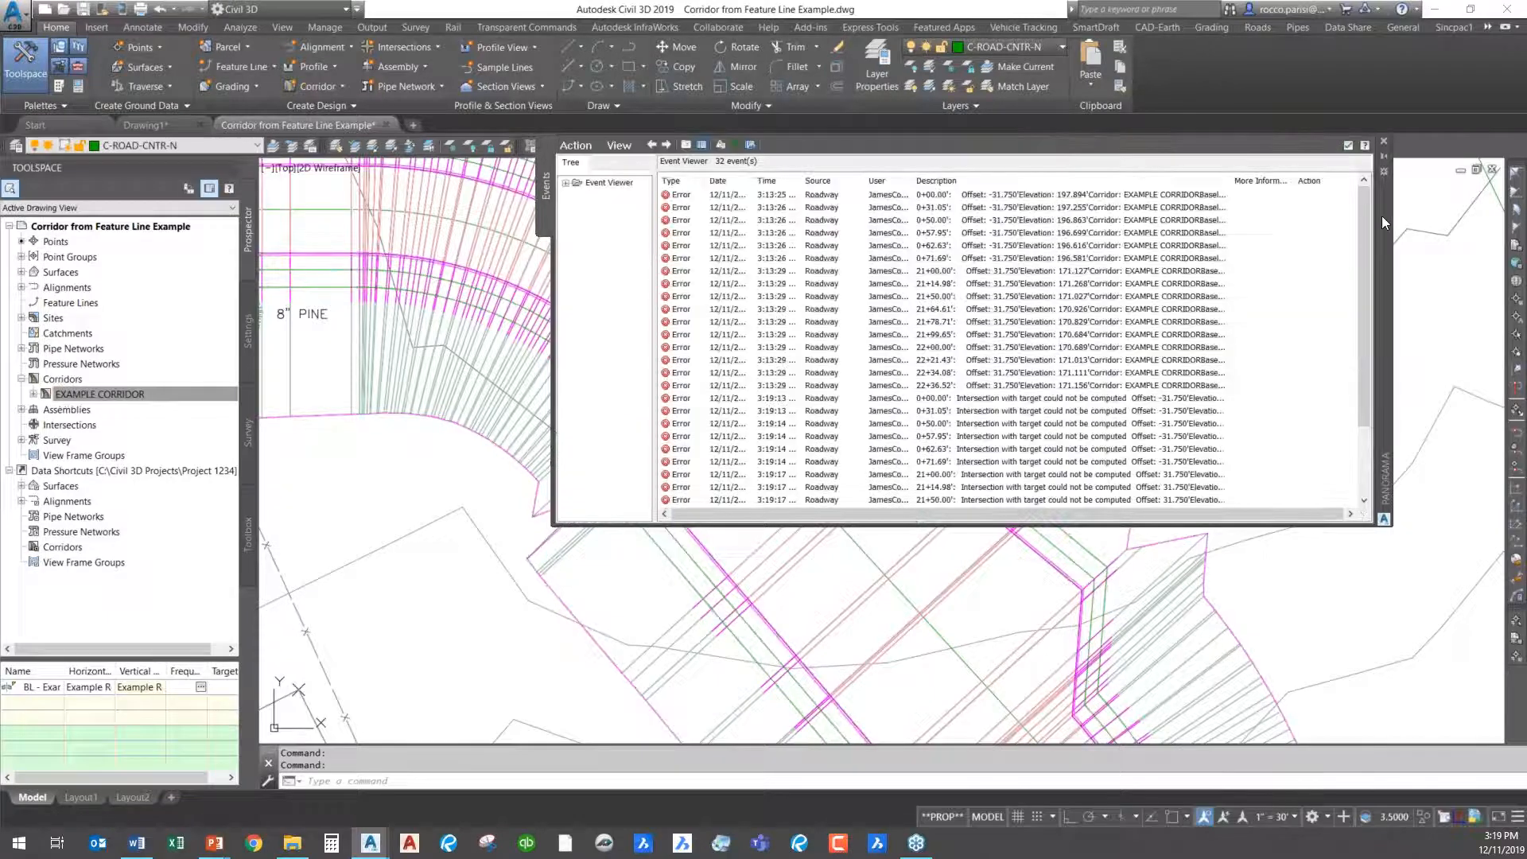
{"action": "left_click", "coordinate": [1349, 146]}
- Inspect the rebuilt corridor in plan at the bend below the widened section and at its western start
{"action": "scroll", "coordinate": [938, 477], "scroll_direction": "down", "scroll_amount": 5}
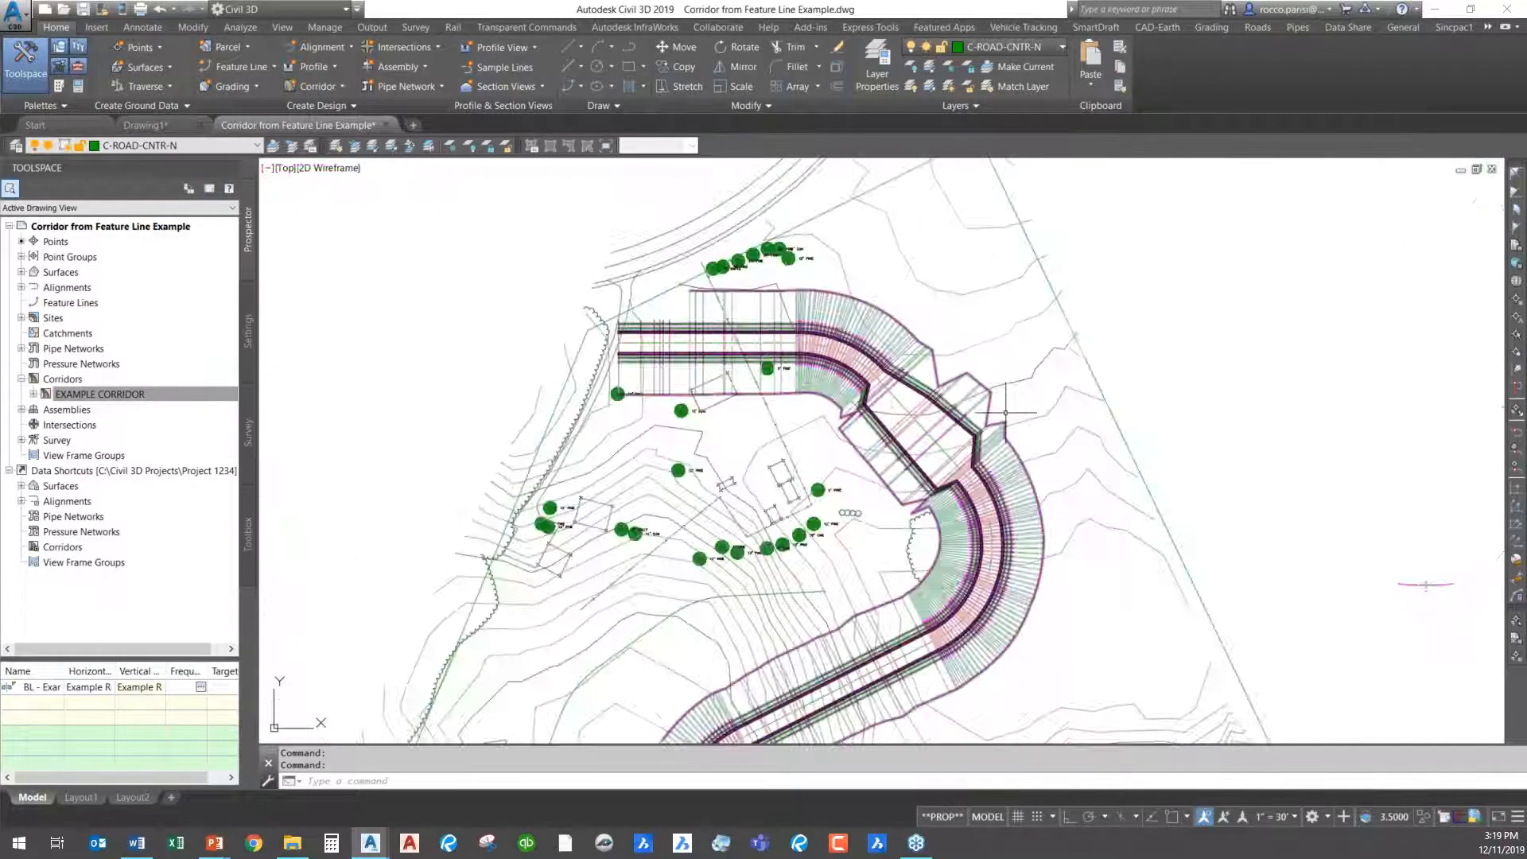
{"action": "scroll", "coordinate": [950, 499], "scroll_direction": "up", "scroll_amount": 8}
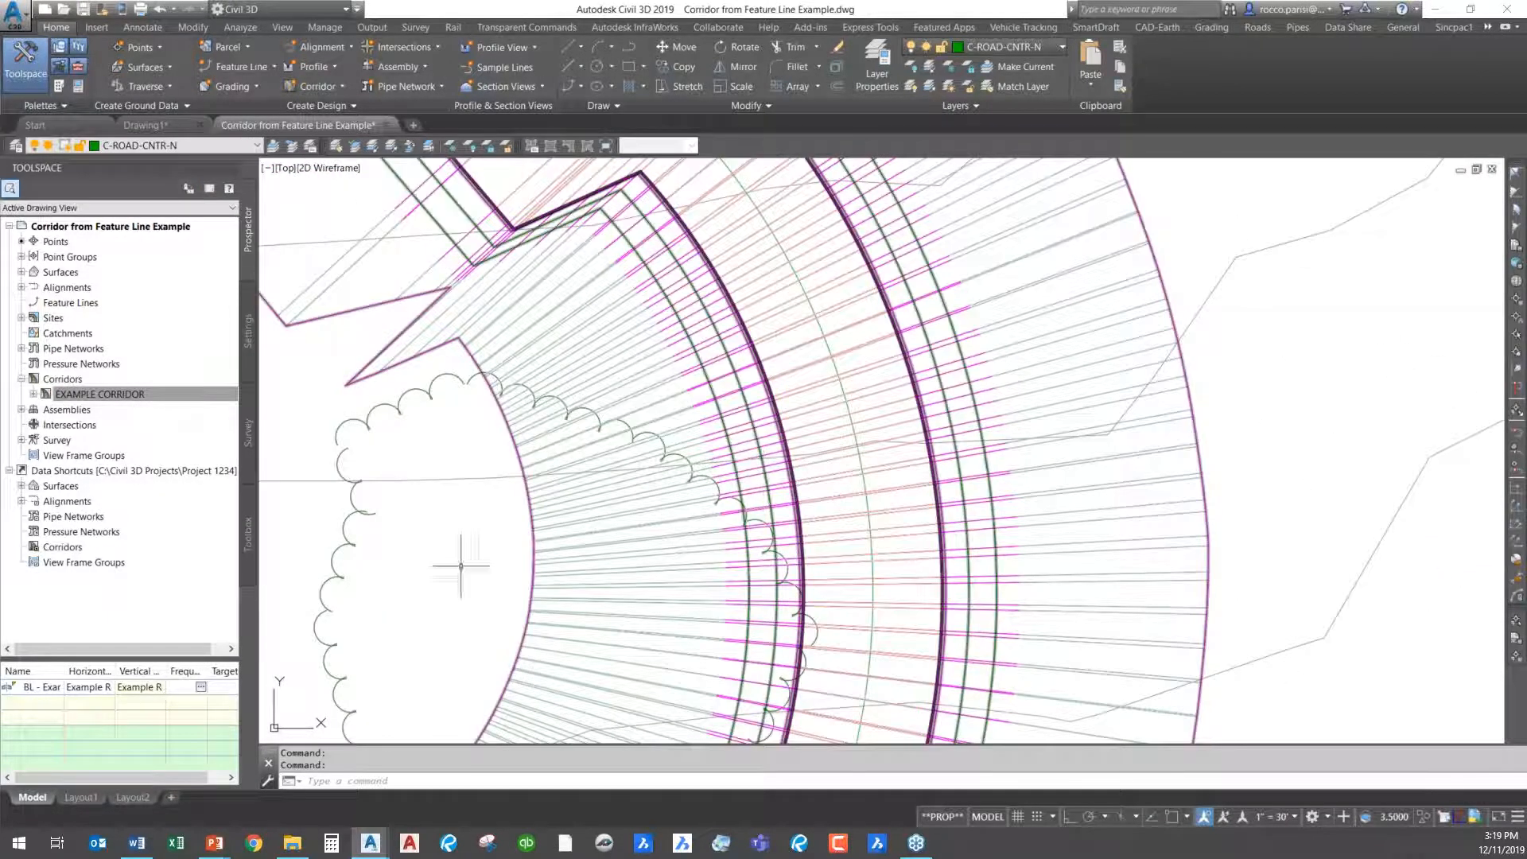
{"action": "scroll", "coordinate": [623, 502], "scroll_direction": "down", "scroll_amount": 4}
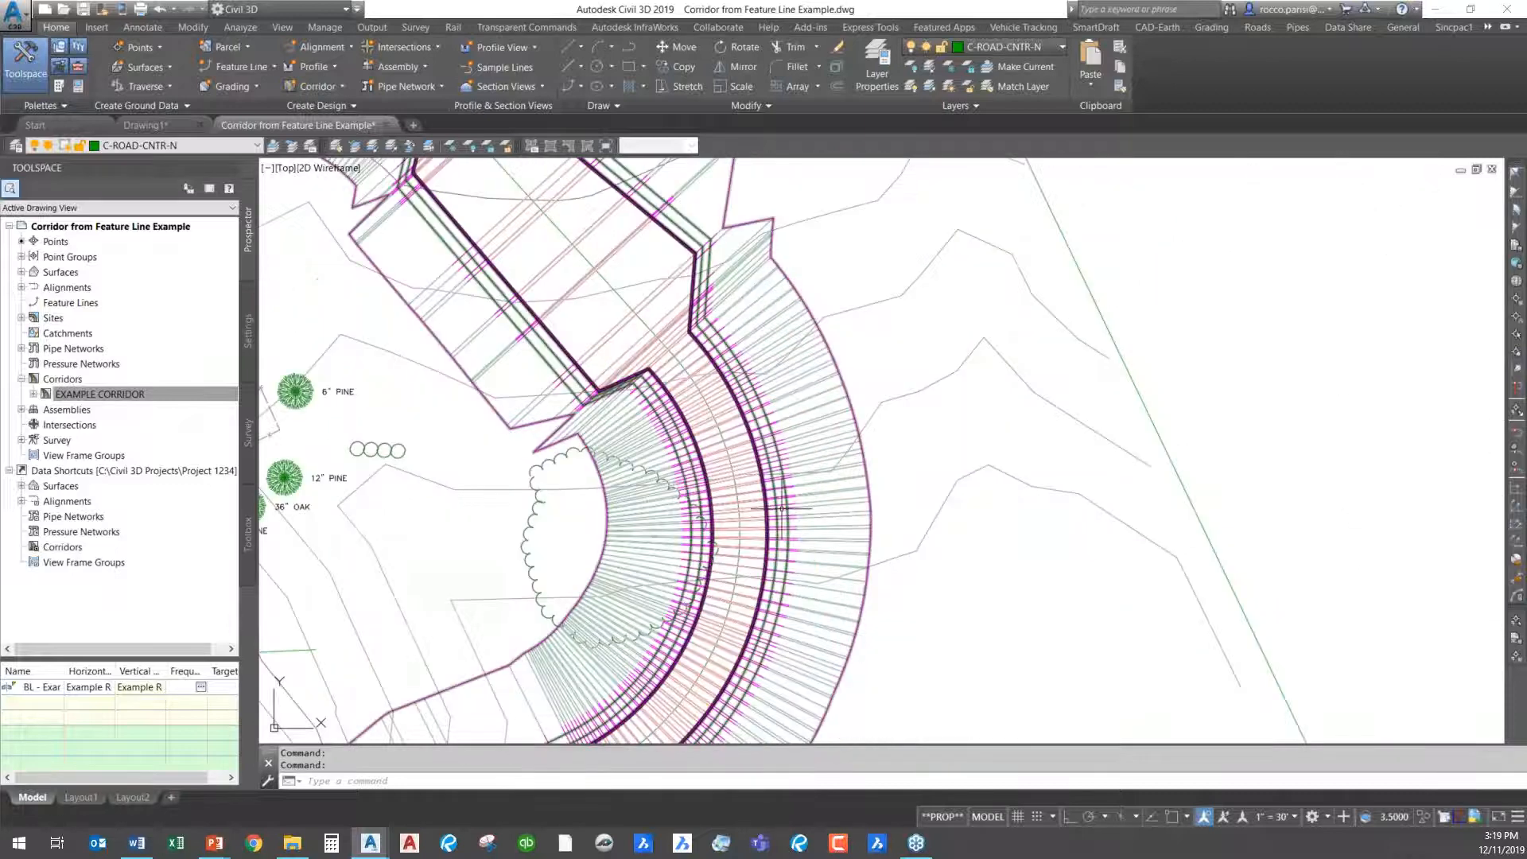
{"action": "mouse_move", "coordinate": [623, 310]}
{"action": "middle_mouse_down"}
{"action": "mouse_move", "coordinate": [663, 427]}
{"action": "mouse_move", "coordinate": [927, 632]}
{"action": "mouse_move", "coordinate": [1290, 590]}
{"action": "mouse_move", "coordinate": [1311, 609]}
{"action": "middle_mouse_up"}
{"action": "middle_click_drag", "start_coordinate": [499, 323], "coordinate": [533, 368]}
{"action": "scroll", "coordinate": [533, 368], "scroll_direction": "up", "scroll_amount": 4}
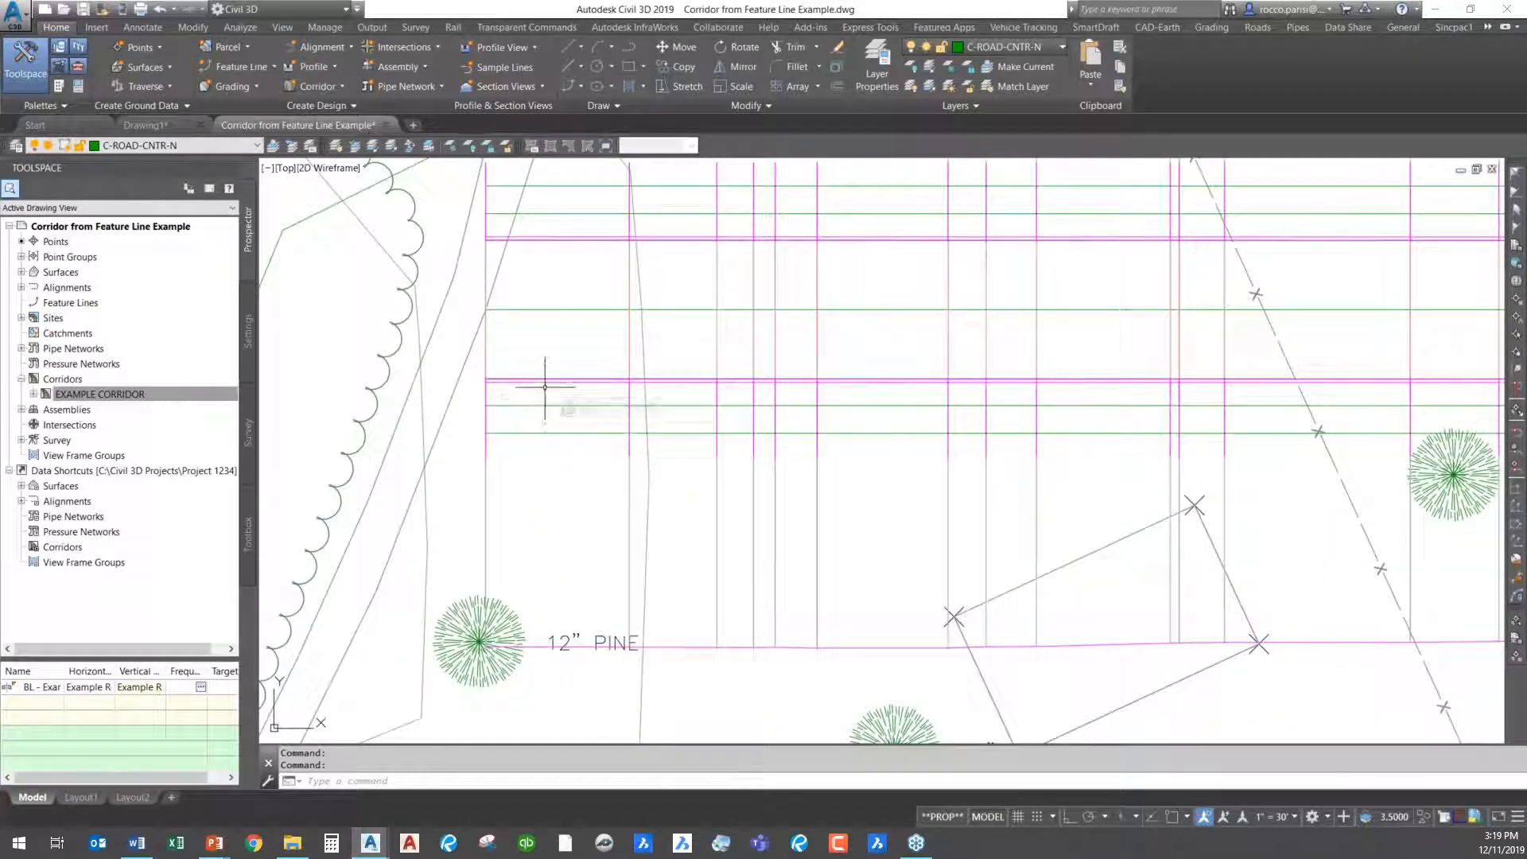
- Move the western start point of the centre feature line north toward the existing road, dismiss the event list and deselect the line
{"action": "left_click", "coordinate": [552, 309]}
{"action": "scroll", "coordinate": [493, 312], "scroll_direction": "down", "scroll_amount": 4}
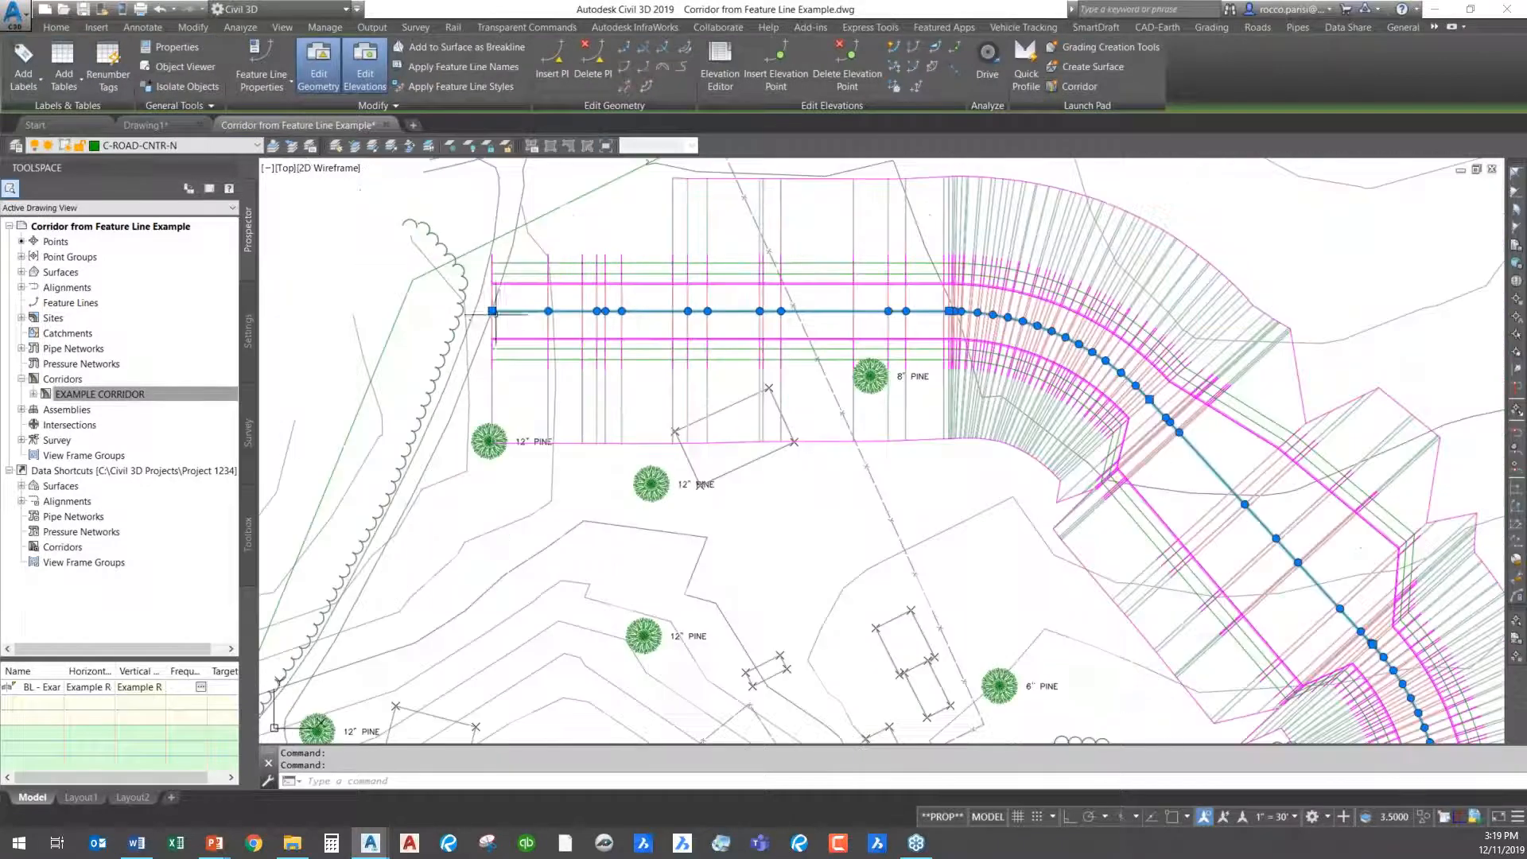
{"action": "left_click", "coordinate": [492, 311]}
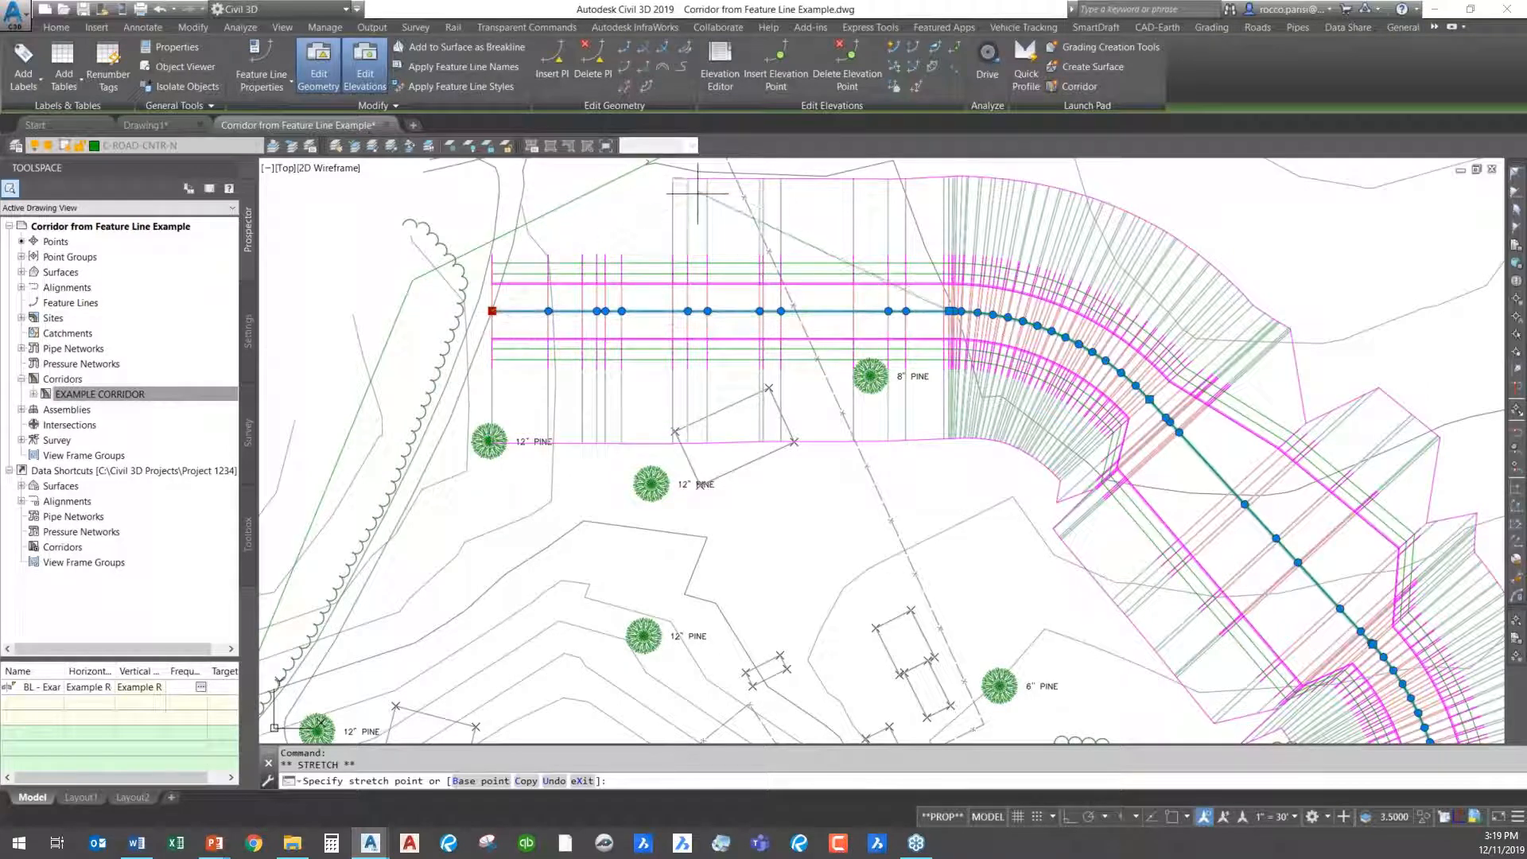
{"action": "key", "text": "Escape"}
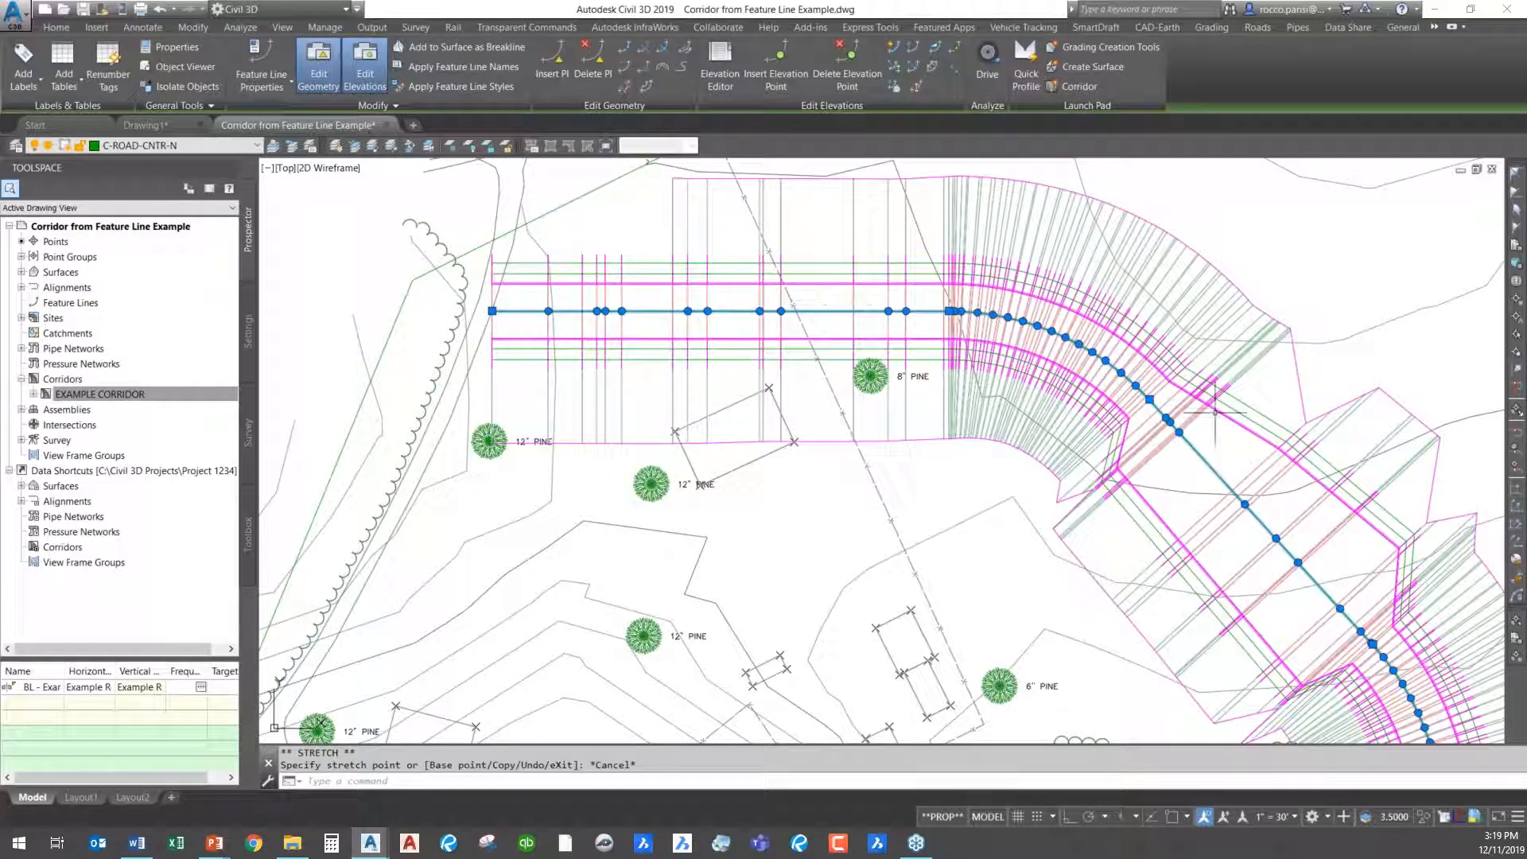
{"action": "left_click", "coordinate": [492, 311]}
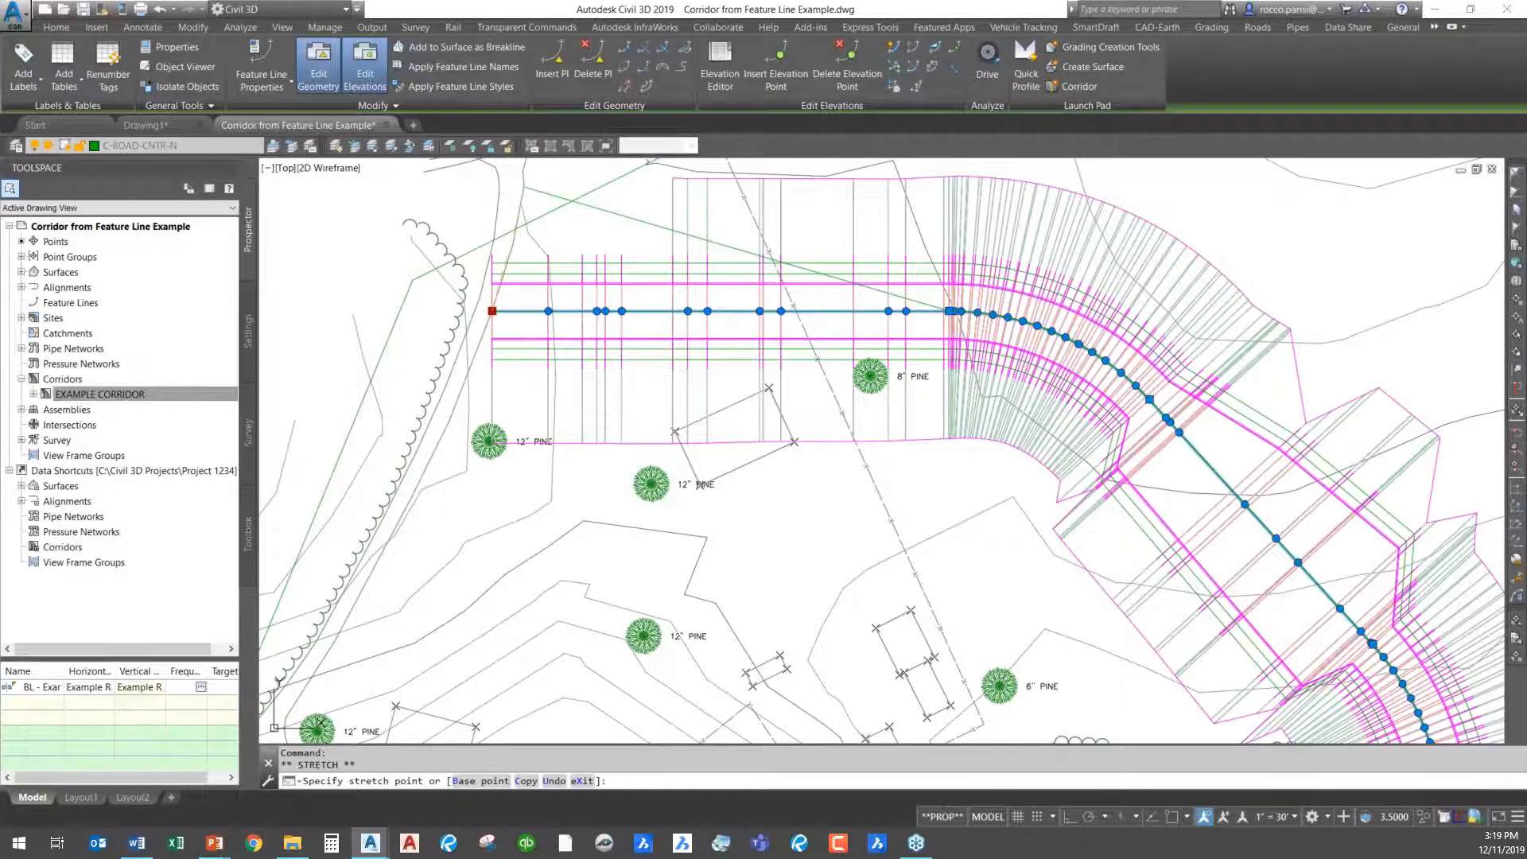
{"action": "left_click", "coordinate": [525, 188]}
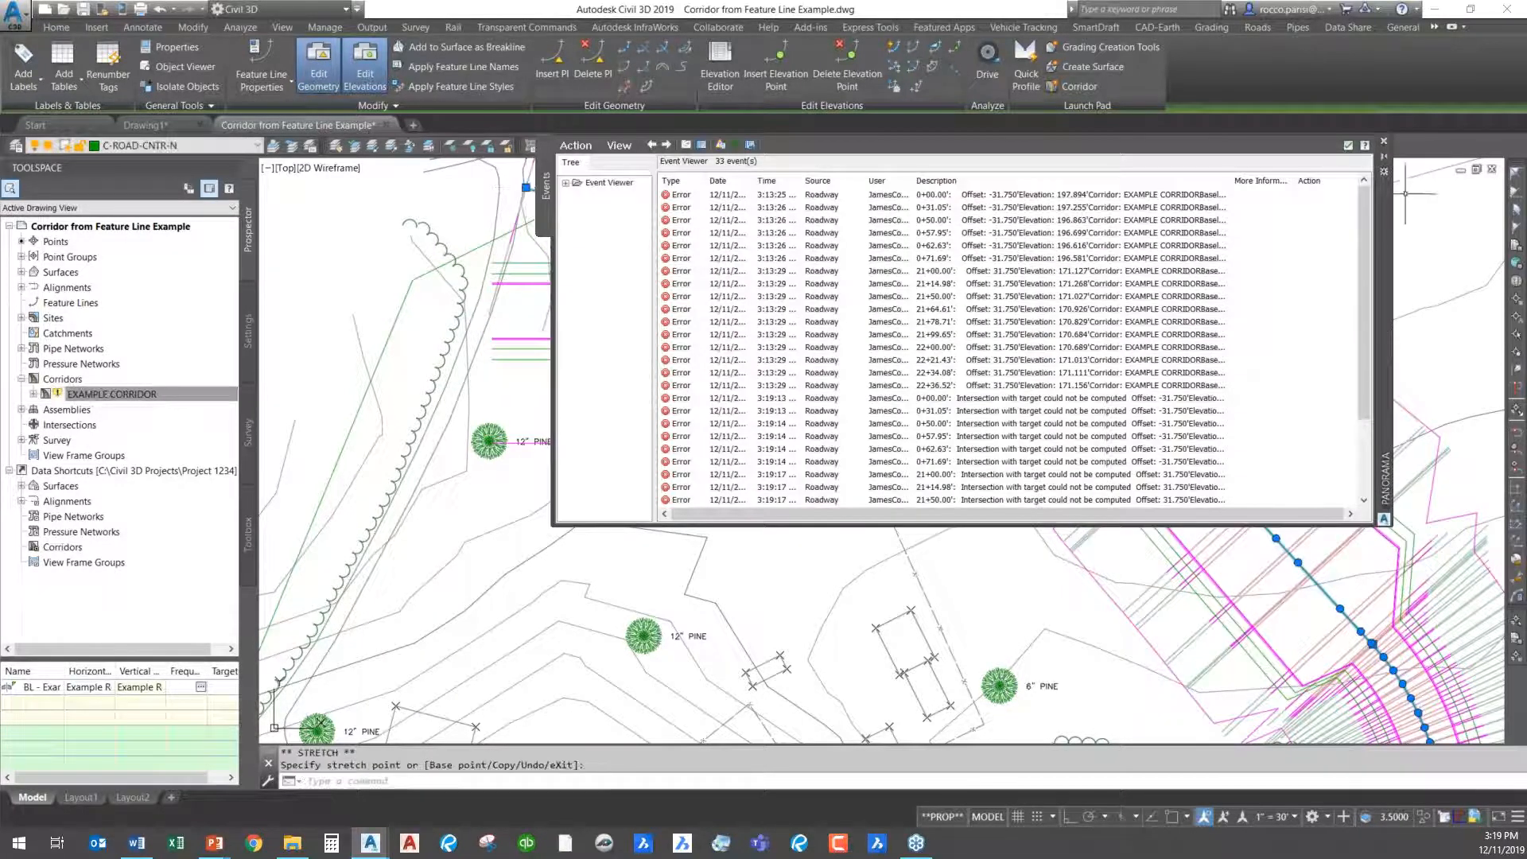
{"action": "left_click", "coordinate": [1348, 145]}
{"action": "key", "text": "Escape"}
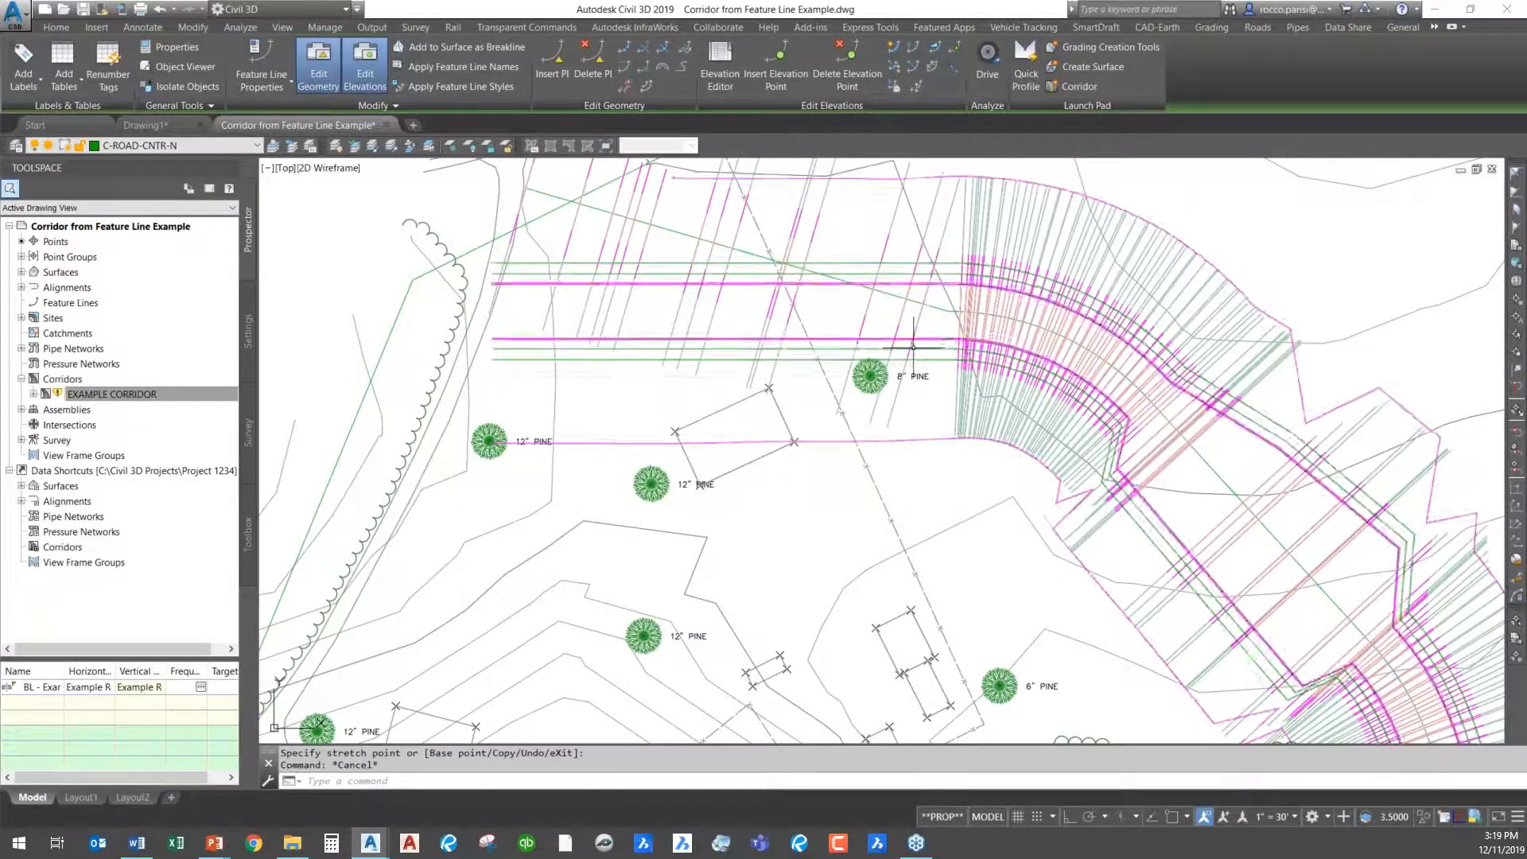
- Move the western end of the northern road-edge feature line up to the existing road, roughly parallel to the angled centre line
{"action": "middle_click_drag", "start_coordinate": [833, 283], "coordinate": [854, 420]}
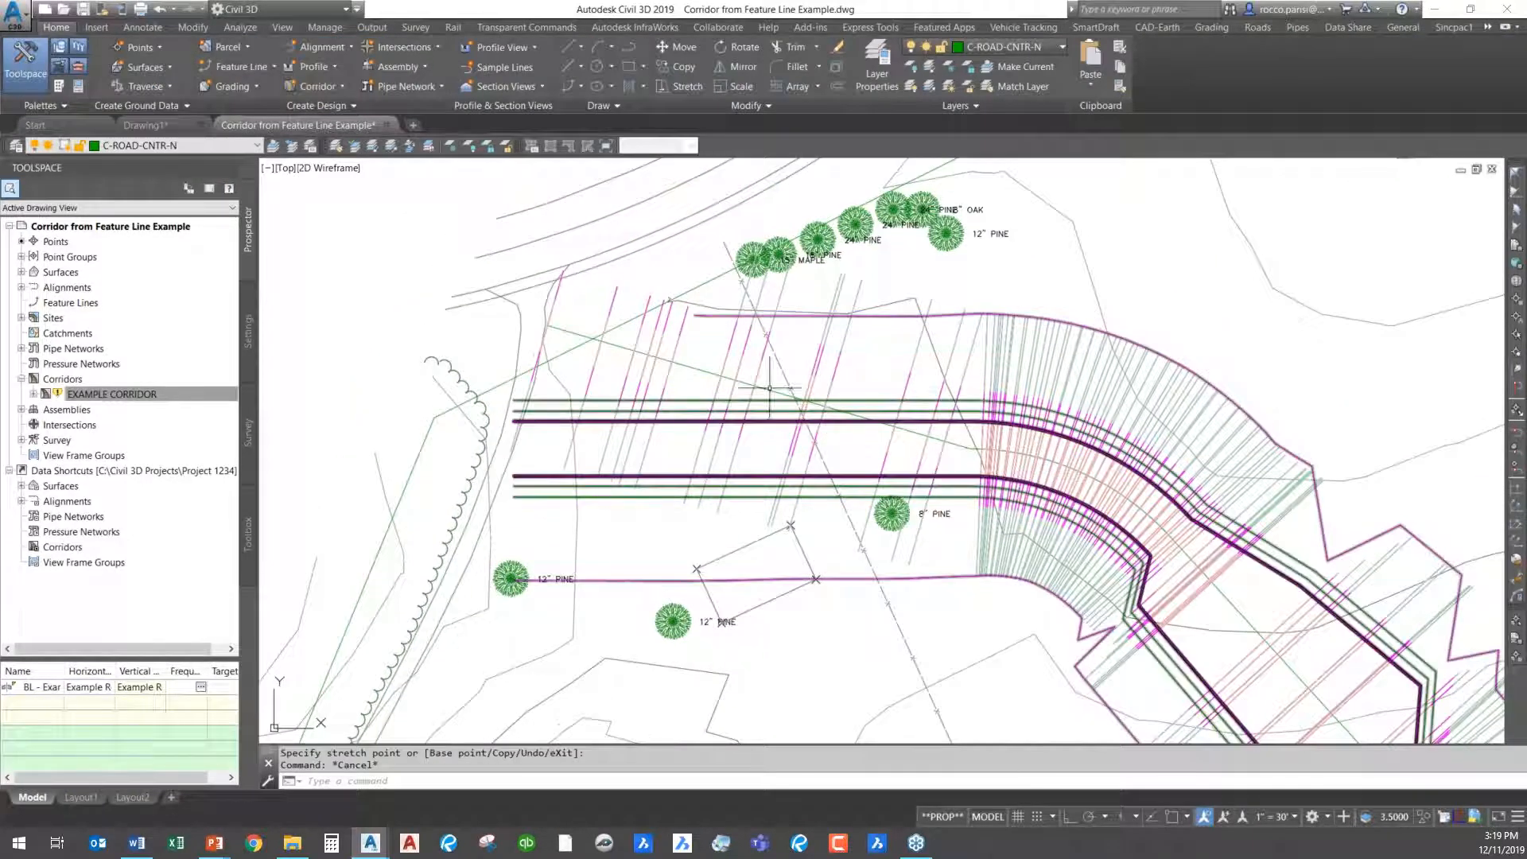
{"action": "left_click", "coordinate": [583, 421]}
{"action": "key", "text": "Escape"}
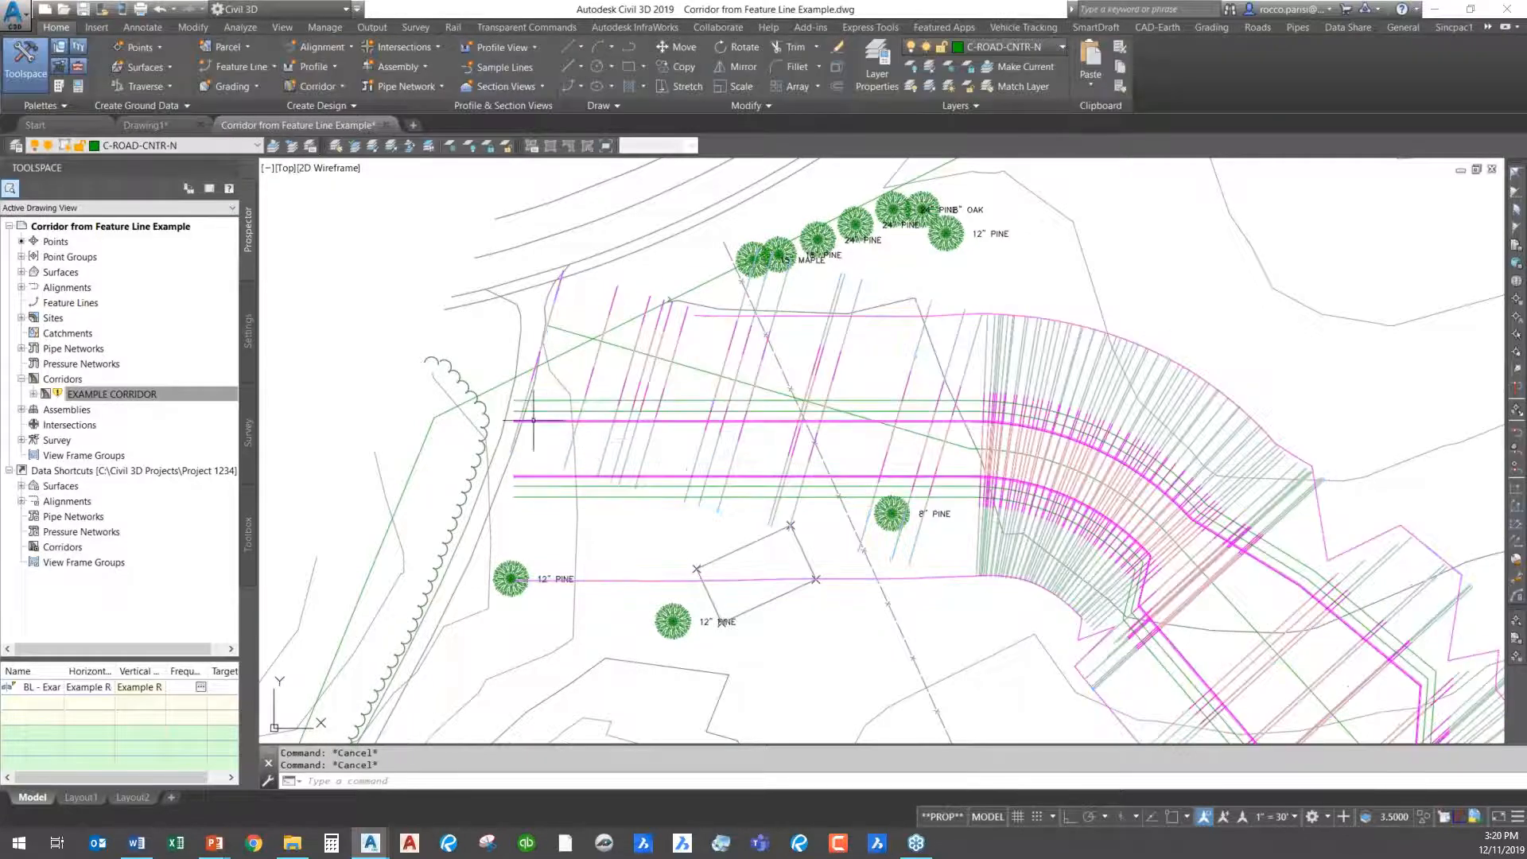
{"action": "left_click", "coordinate": [688, 367]}
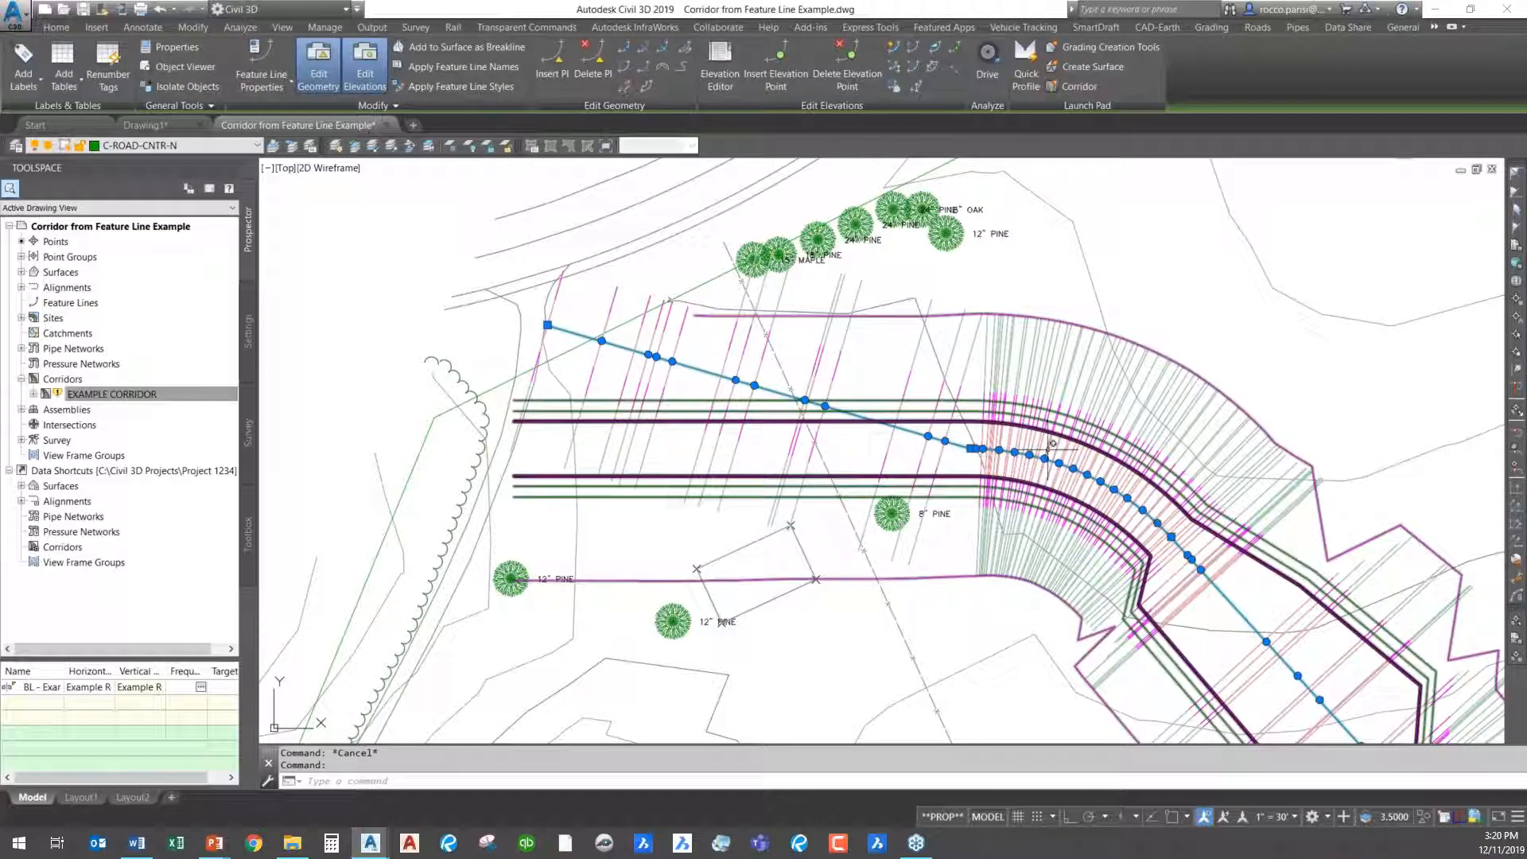
{"action": "left_click", "coordinate": [549, 413]}
{"action": "left_click", "coordinate": [513, 425]}
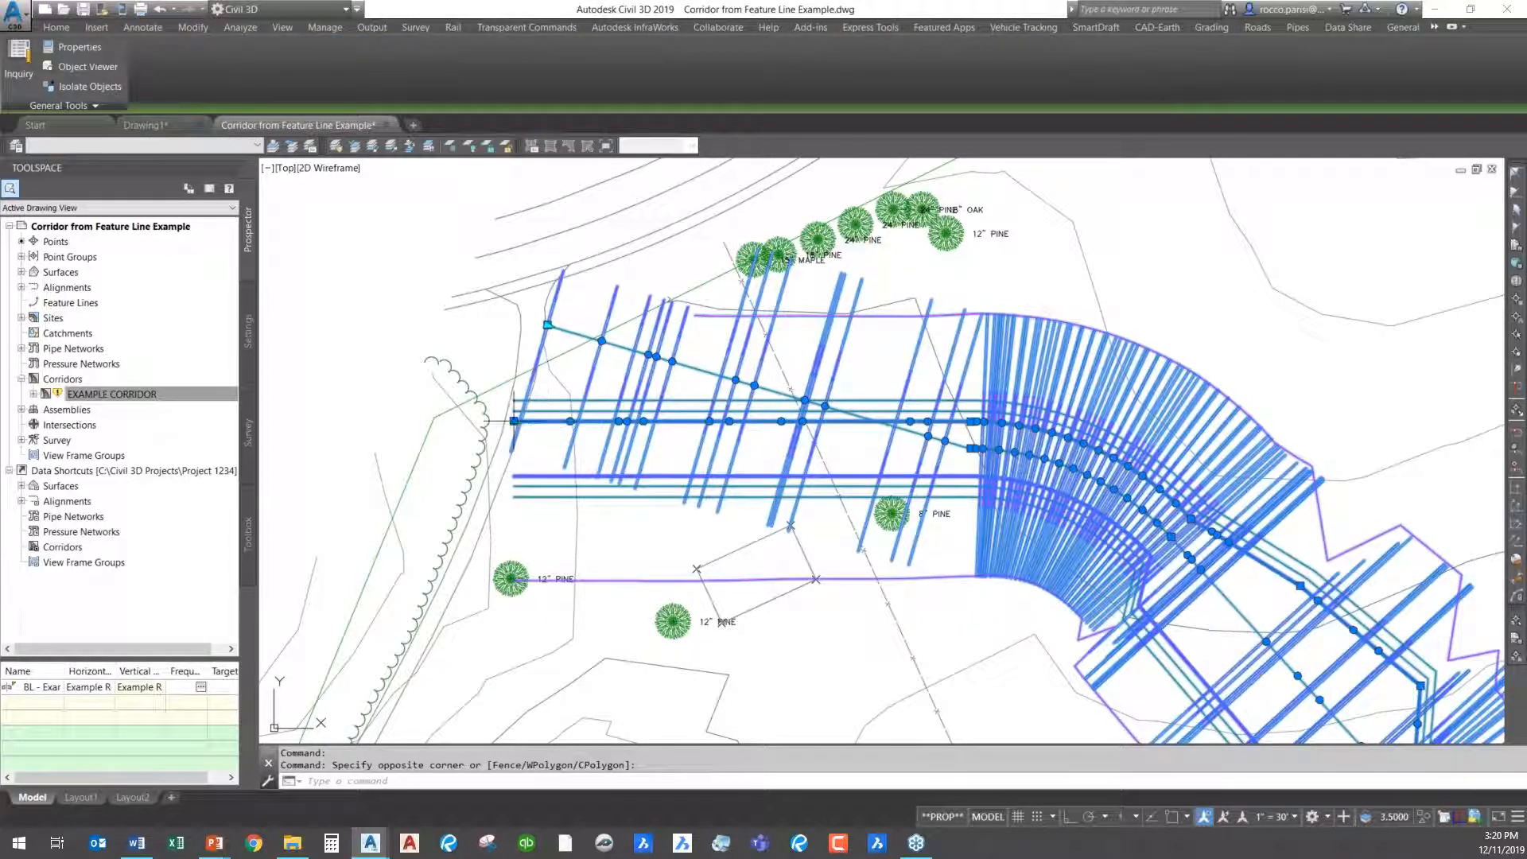
{"action": "left_click", "coordinate": [513, 420]}
{"action": "left_click", "coordinate": [610, 252]}
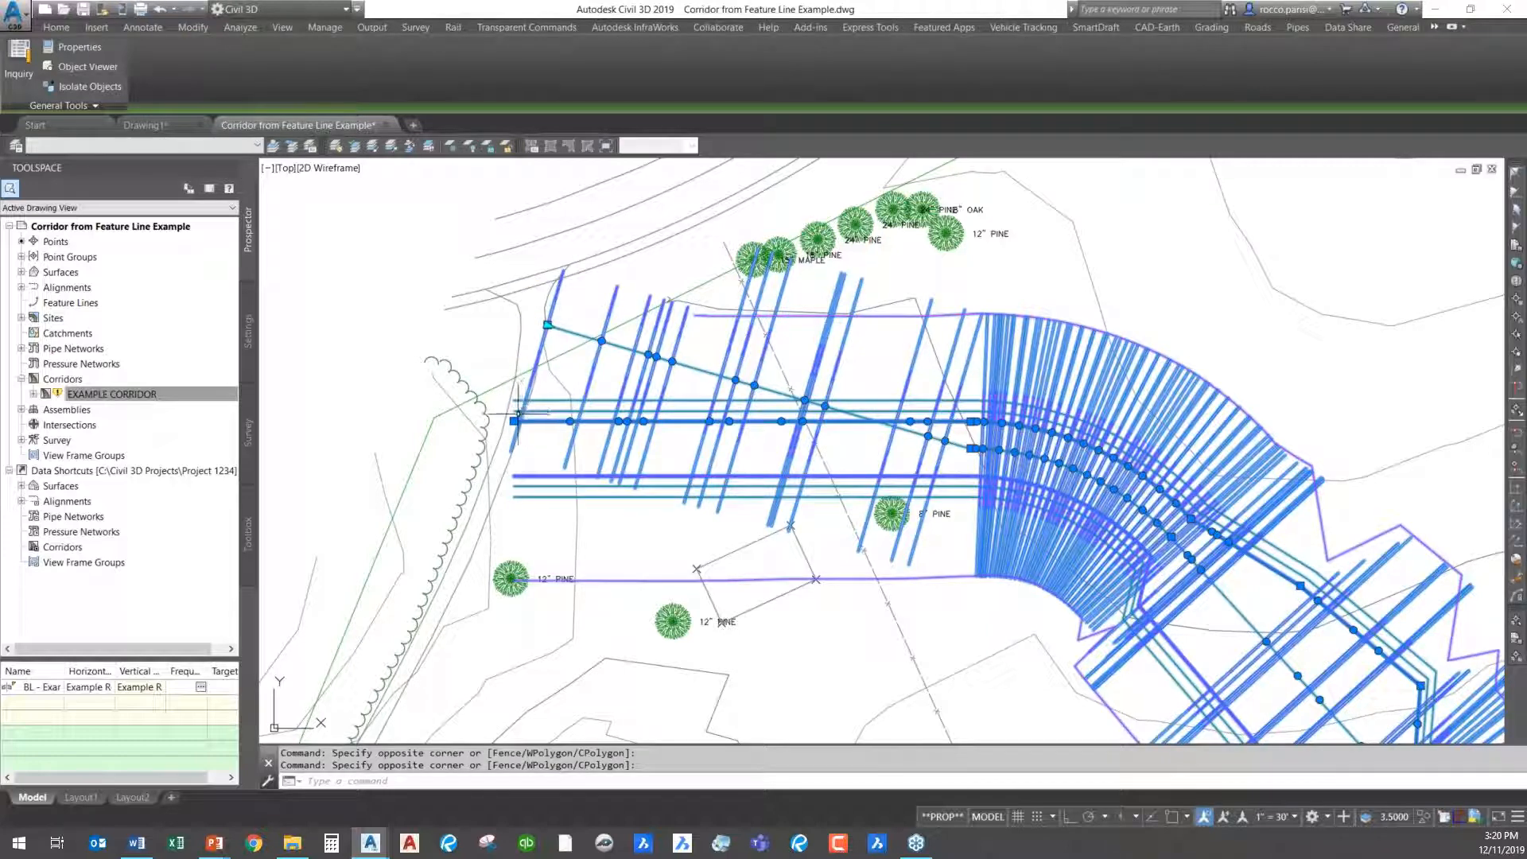
{"action": "left_click", "coordinate": [514, 422]}
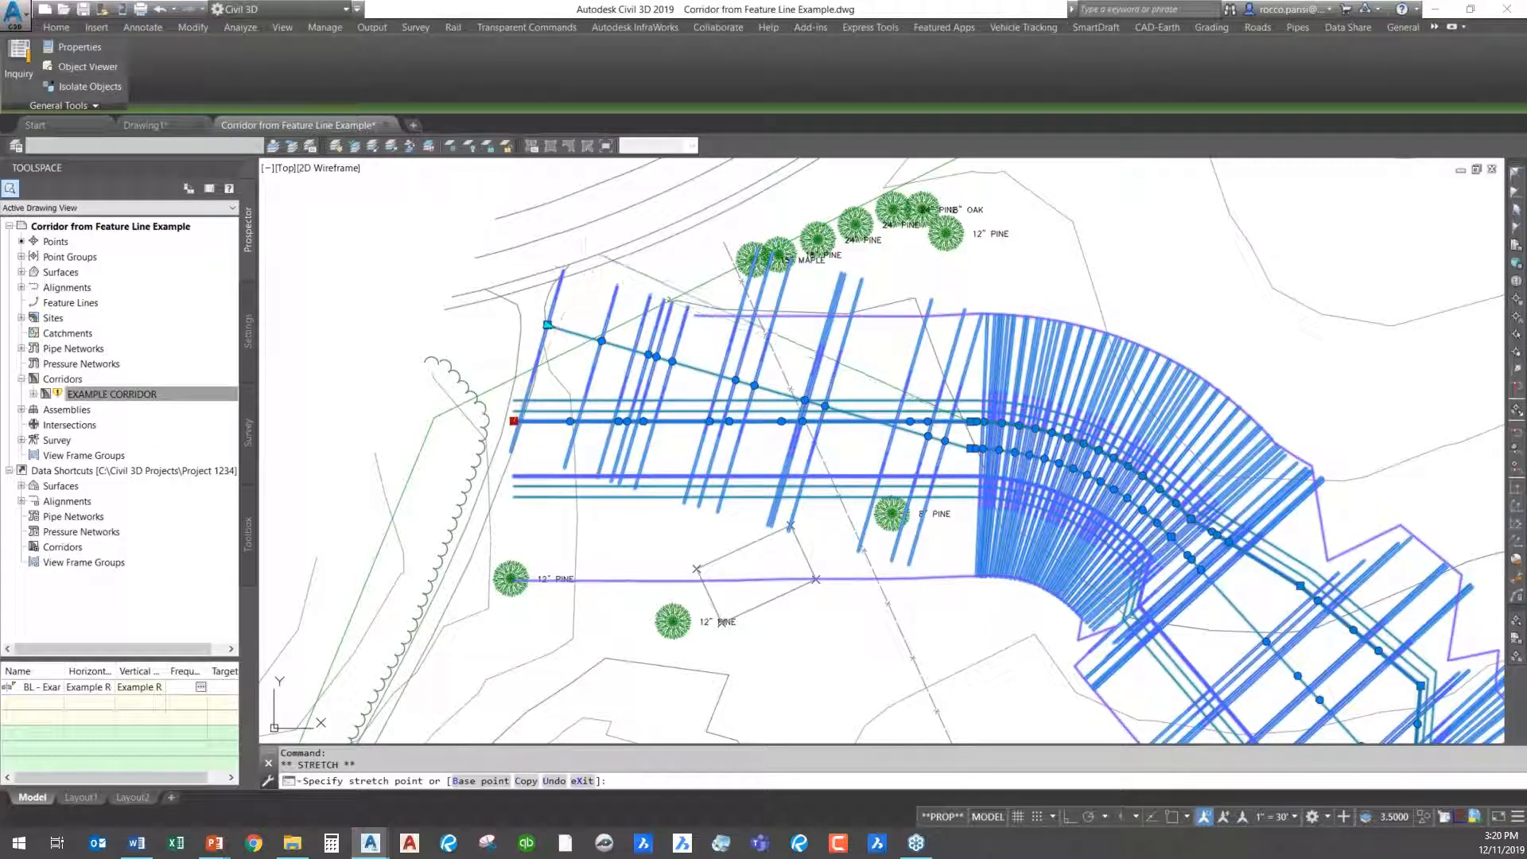
{"action": "left_click", "coordinate": [596, 253]}
- Move the western end of the southern road-edge feature line north to follow the angled centre line and clear the selection
{"action": "left_click", "coordinate": [538, 454]}
{"action": "left_click", "coordinate": [511, 481]}
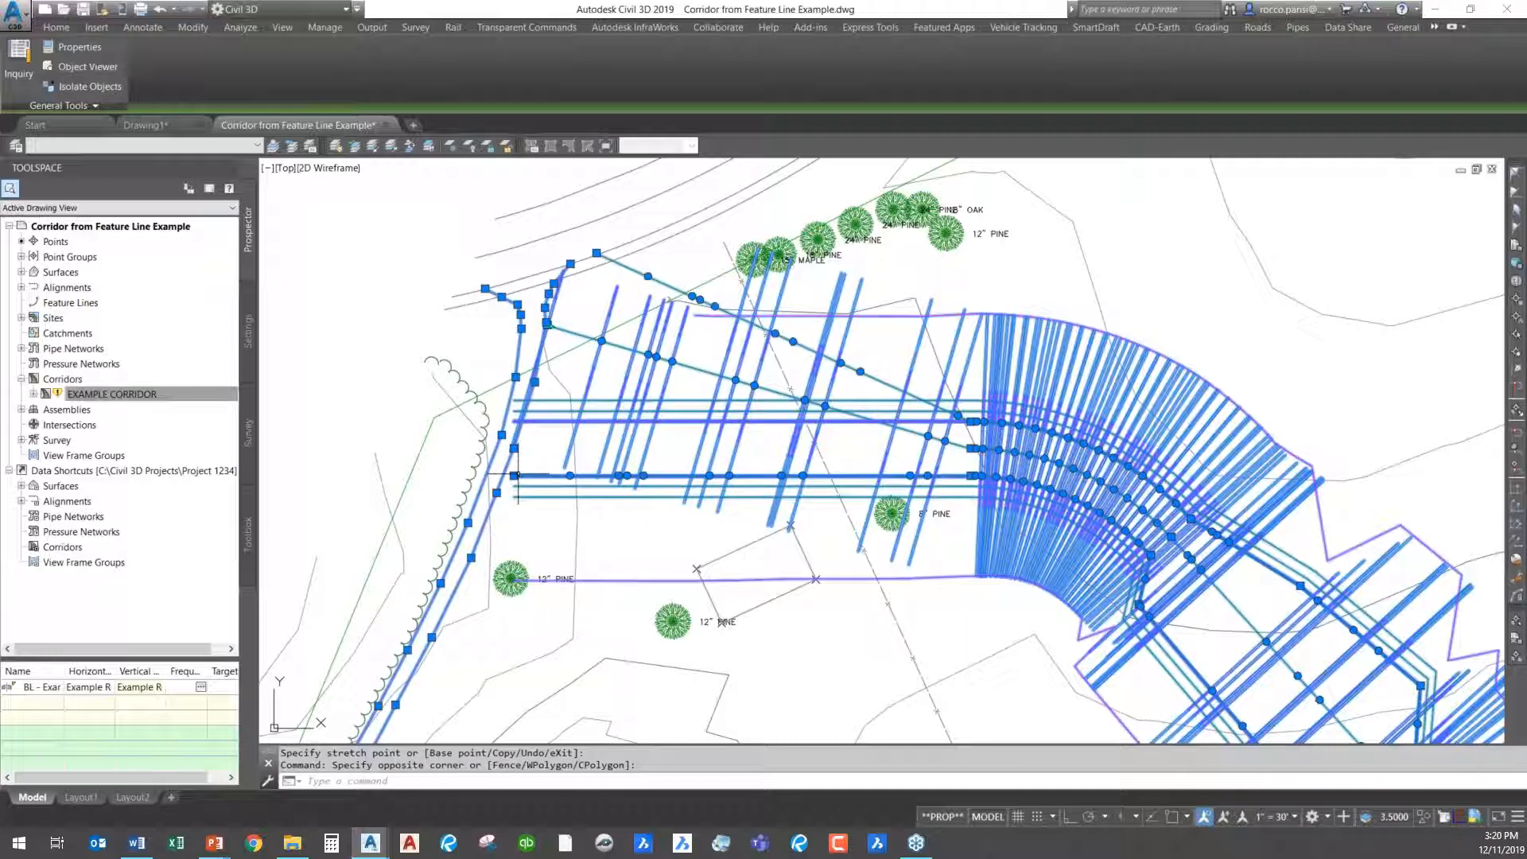
{"action": "left_click", "coordinate": [514, 474]}
{"action": "left_click", "coordinate": [517, 406]}
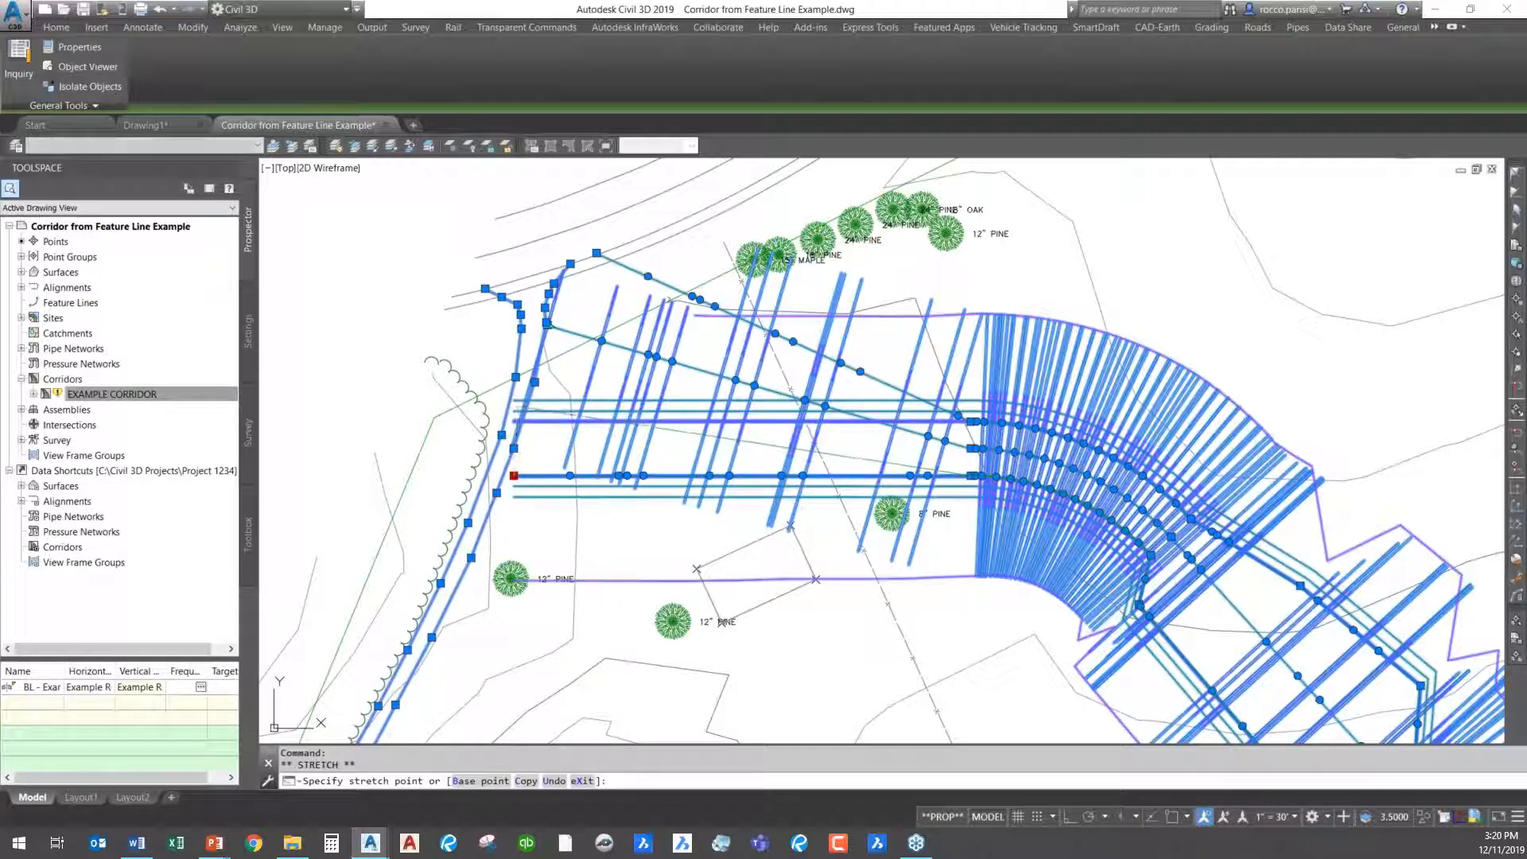
{"action": "key", "text": "Escape"}
{"action": "key", "text": "Escape"}
- Rebuild EXAMPLE CORRIDOR with the realigned centre and edge feature lines and dismiss the event list
{"action": "left_click", "coordinate": [143, 394]}
{"action": "right_click", "coordinate": [145, 394]}
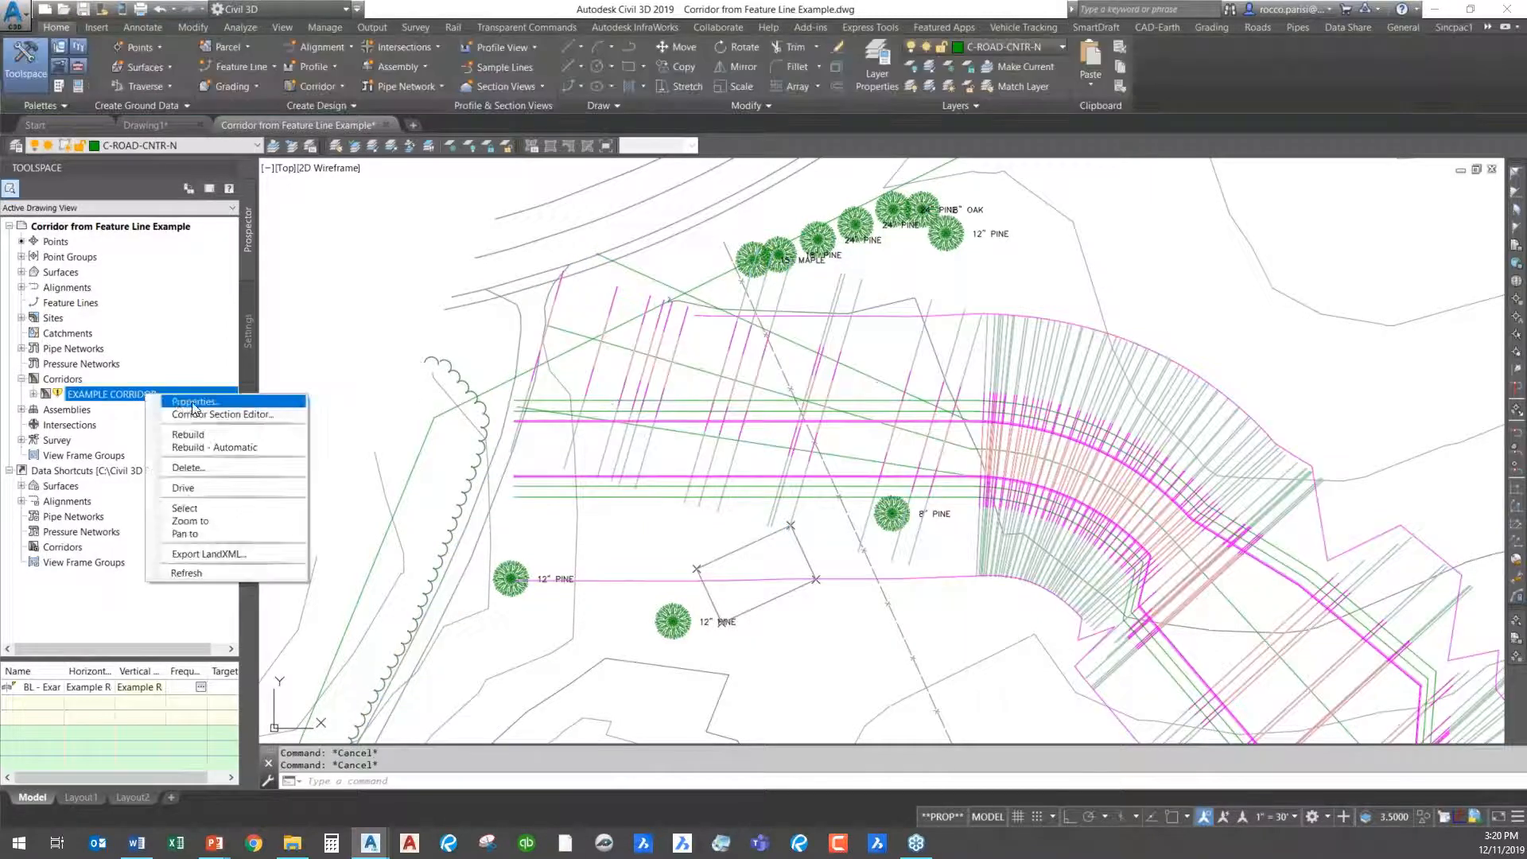
{"action": "left_click", "coordinate": [215, 435]}
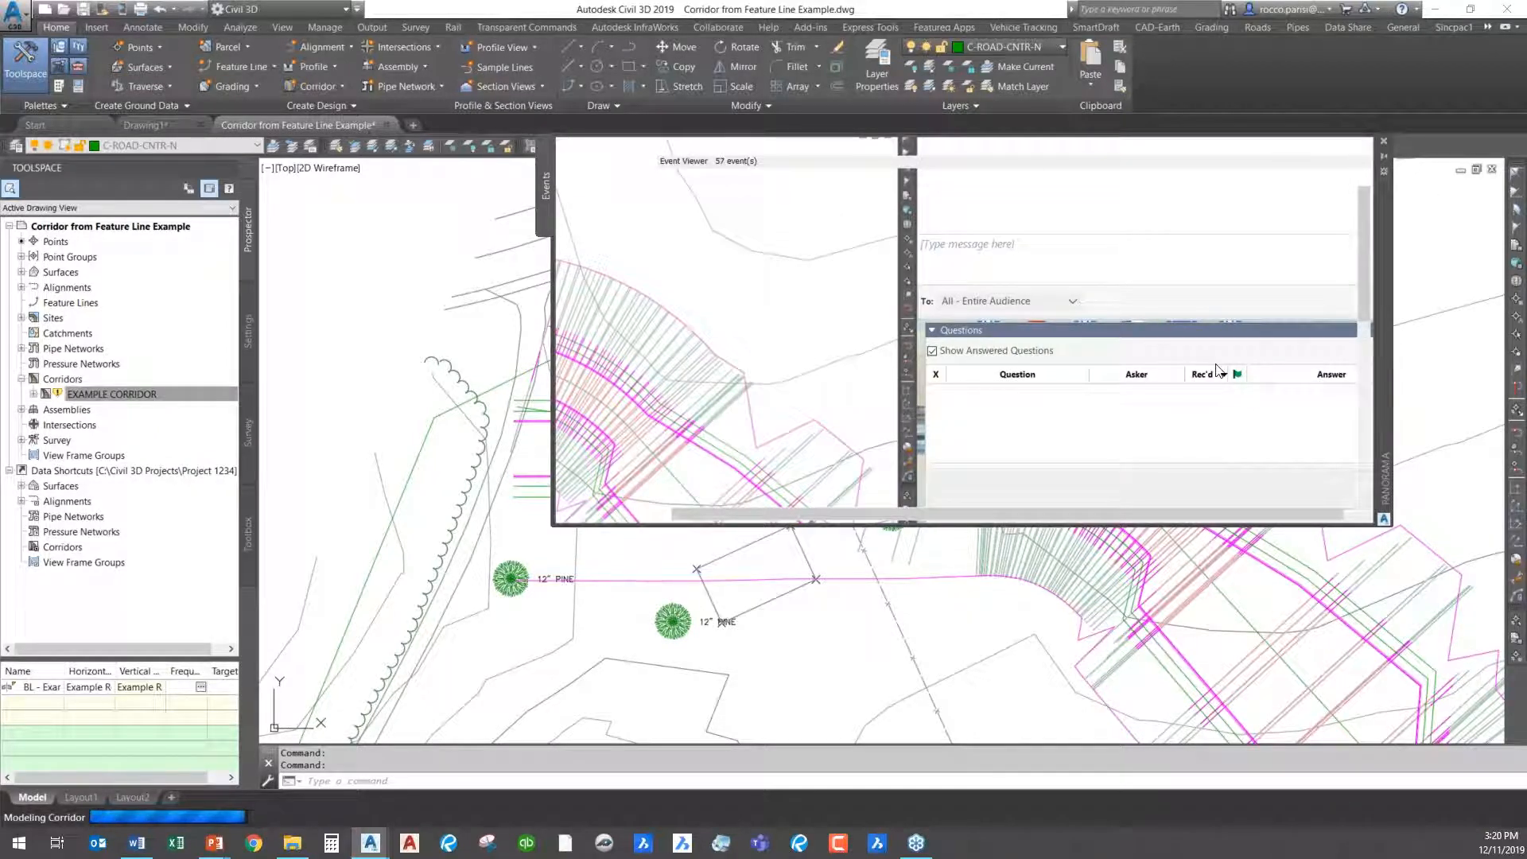
{"action": "left_click", "coordinate": [1355, 146]}
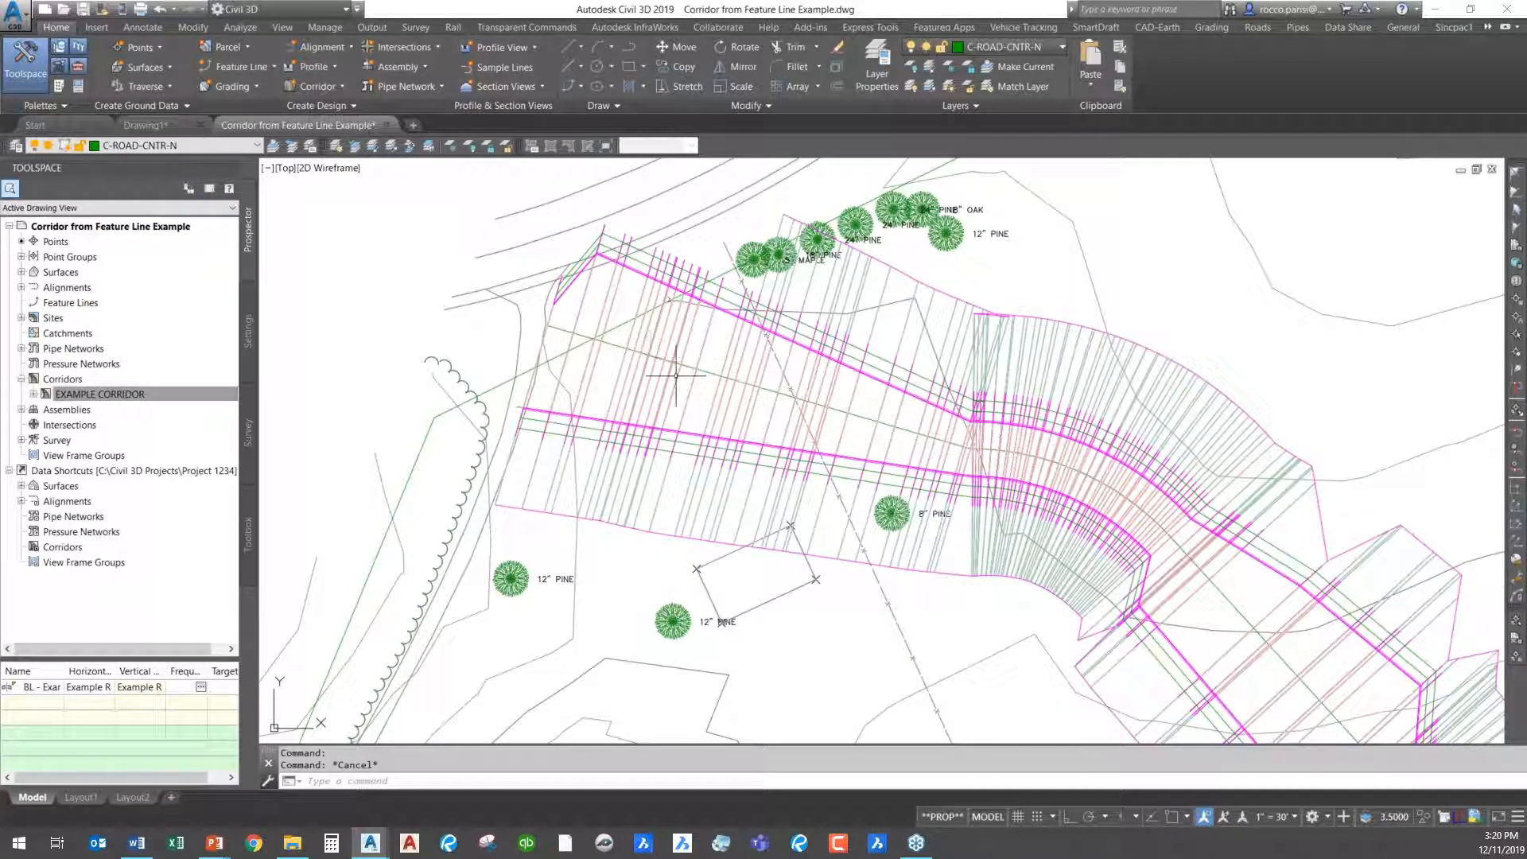
- Inspect the rebuilt corridor in plan from its angled western start down to the southern bend
{"action": "scroll", "coordinate": [994, 437], "scroll_direction": "up", "scroll_amount": 4}
{"action": "scroll", "coordinate": [1004, 431], "scroll_direction": "down", "scroll_amount": 7}
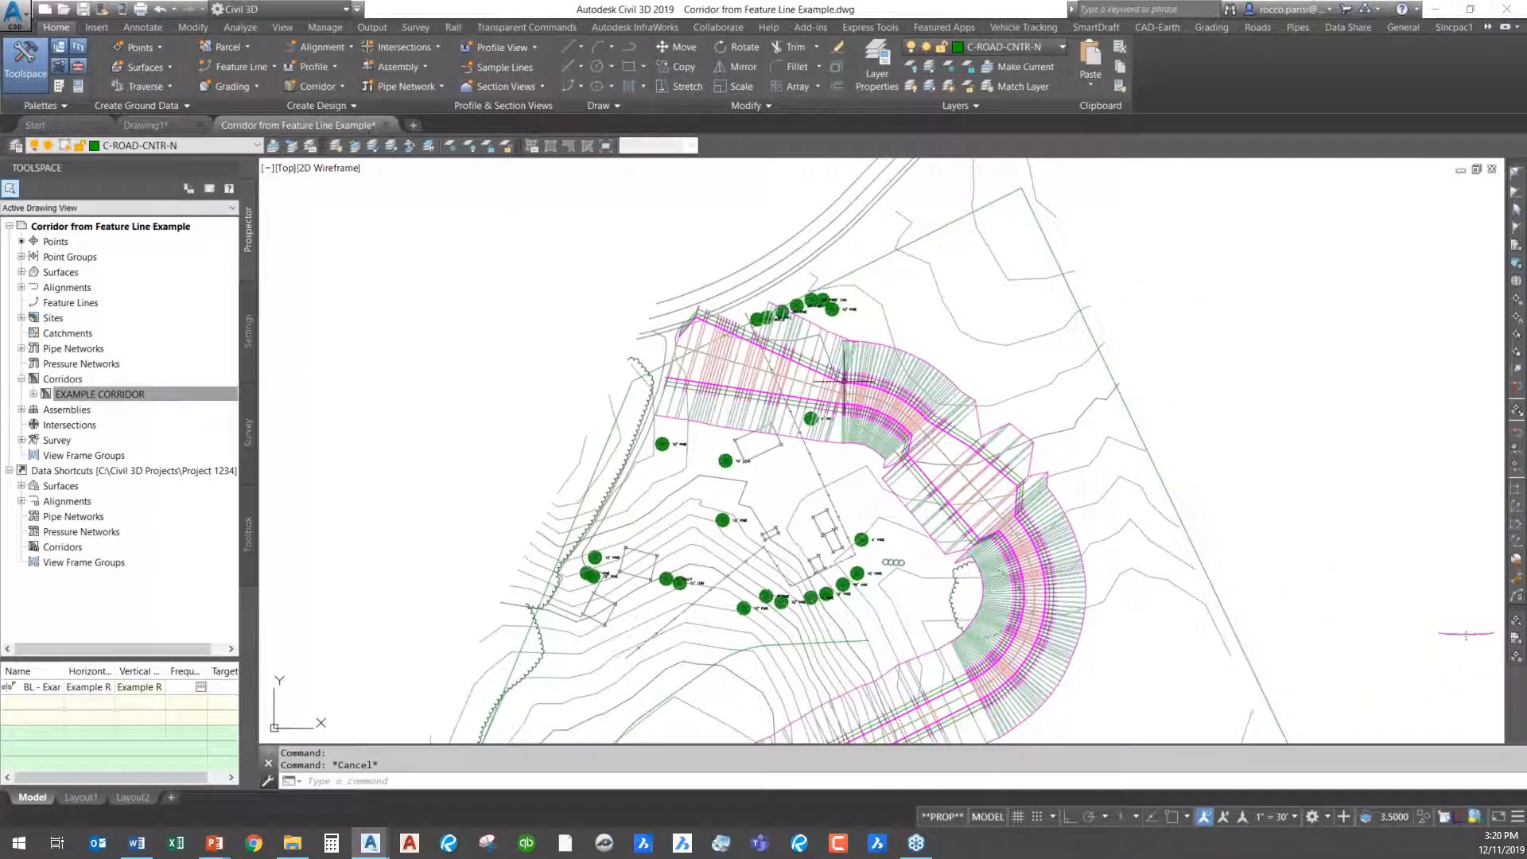
{"action": "mouse_move", "coordinate": [845, 380]}
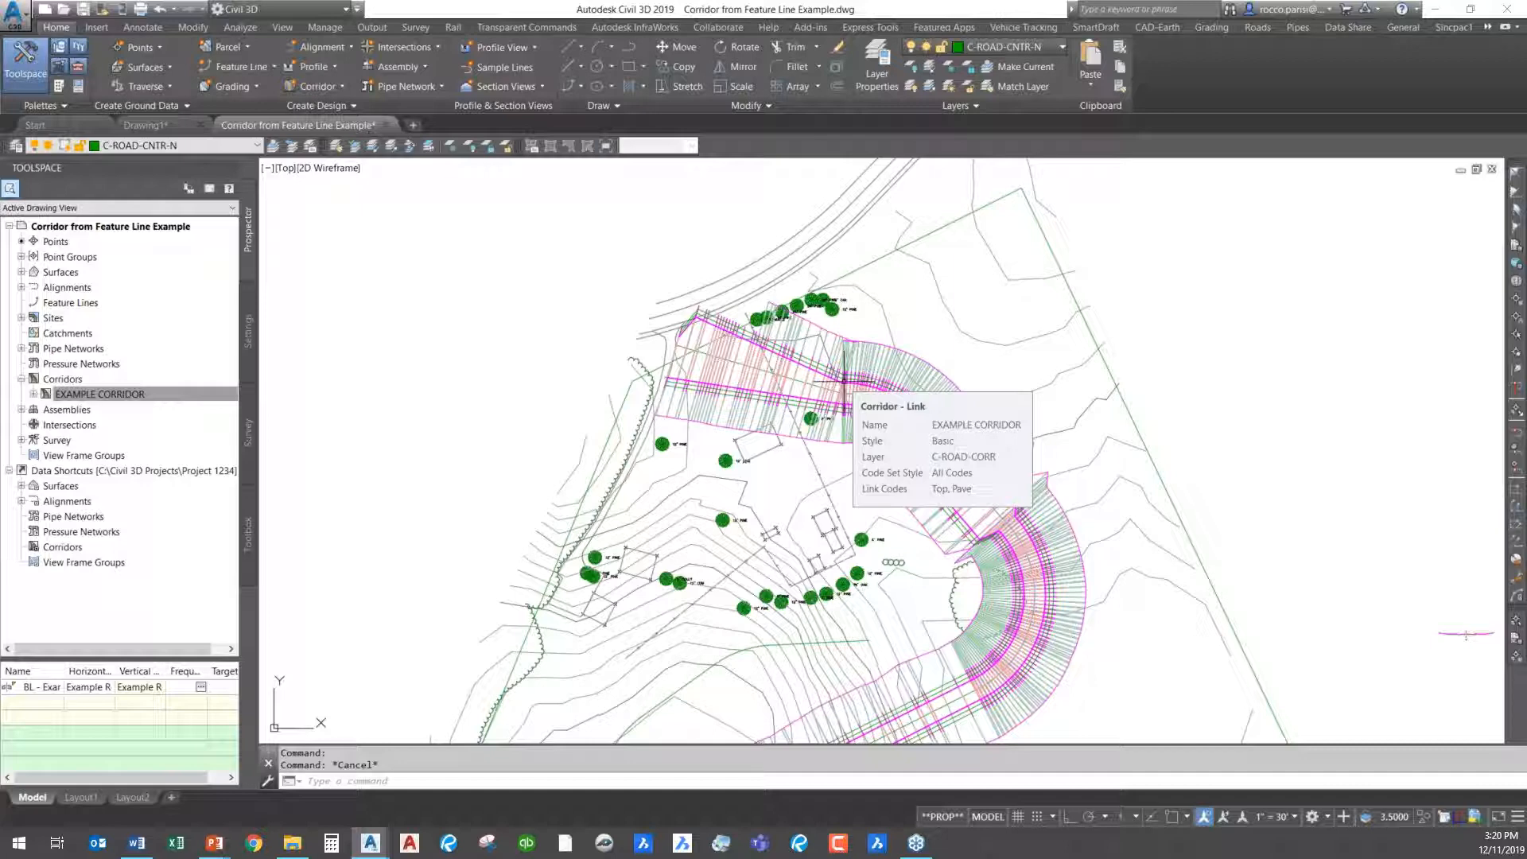
{"action": "middle_click_drag", "start_coordinate": [775, 514], "coordinate": [719, 321]}
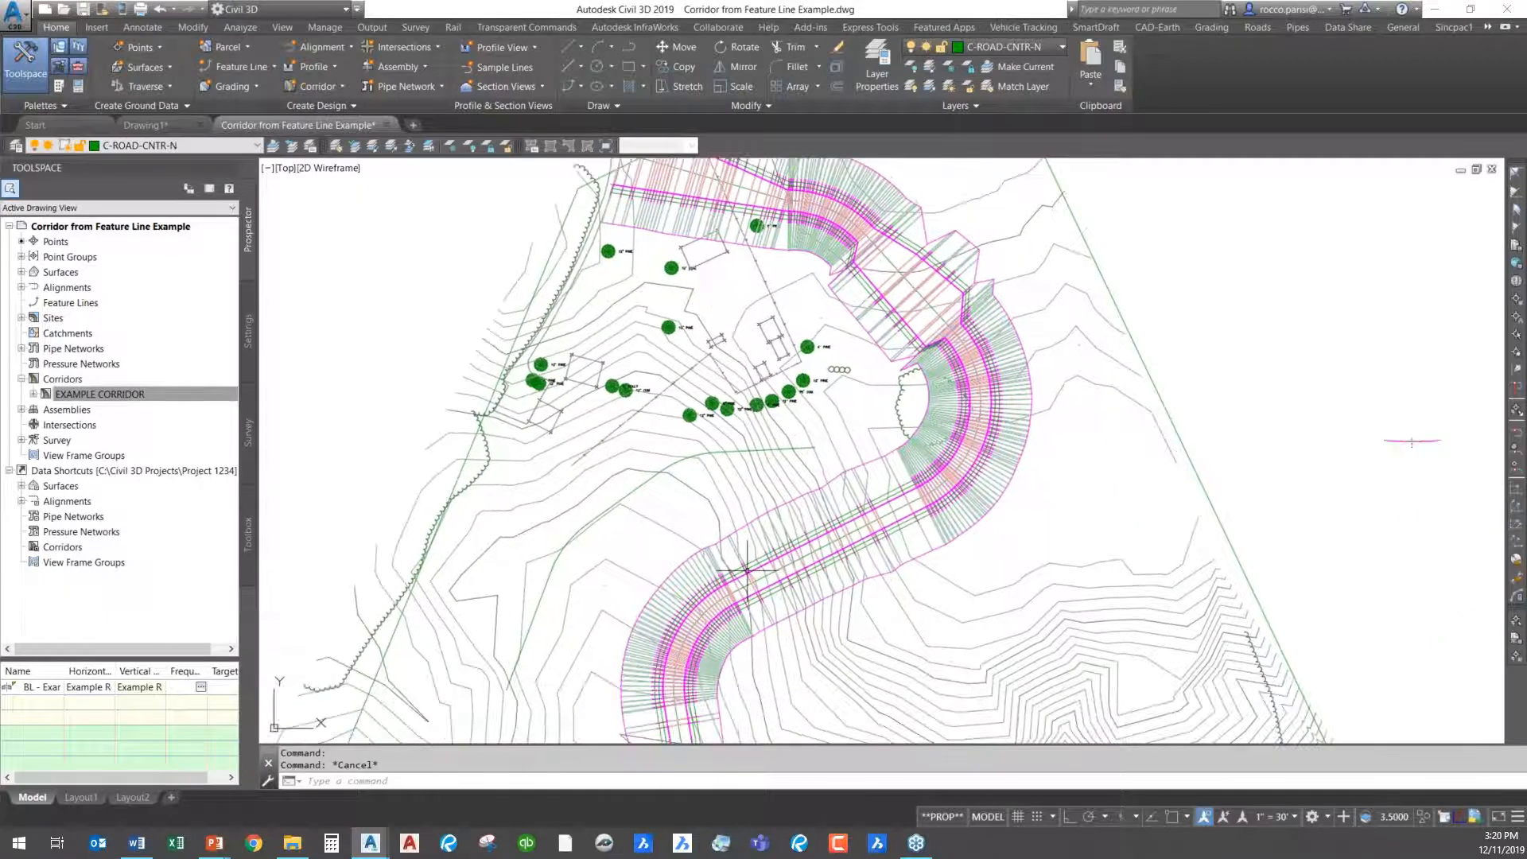
{"action": "middle_click_drag", "start_coordinate": [723, 547], "coordinate": [686, 455]}
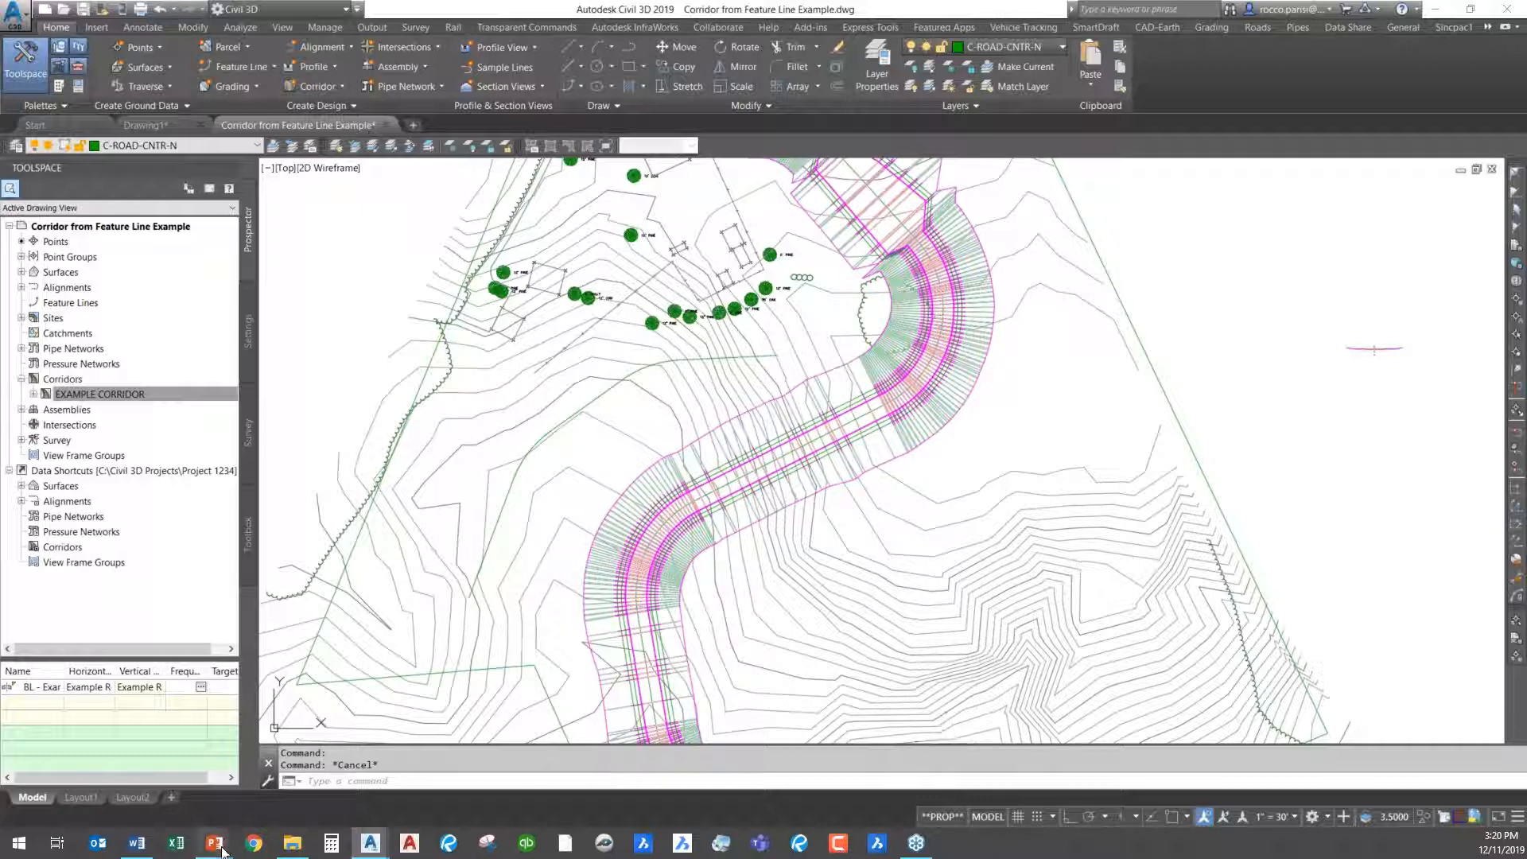
- Switch to the PowerPoint slide show and advance from the Q&A slide to the Get In Touch slide
{"action": "mouse_move", "coordinate": [222, 852]}
{"action": "left_click", "coordinate": [294, 787]}
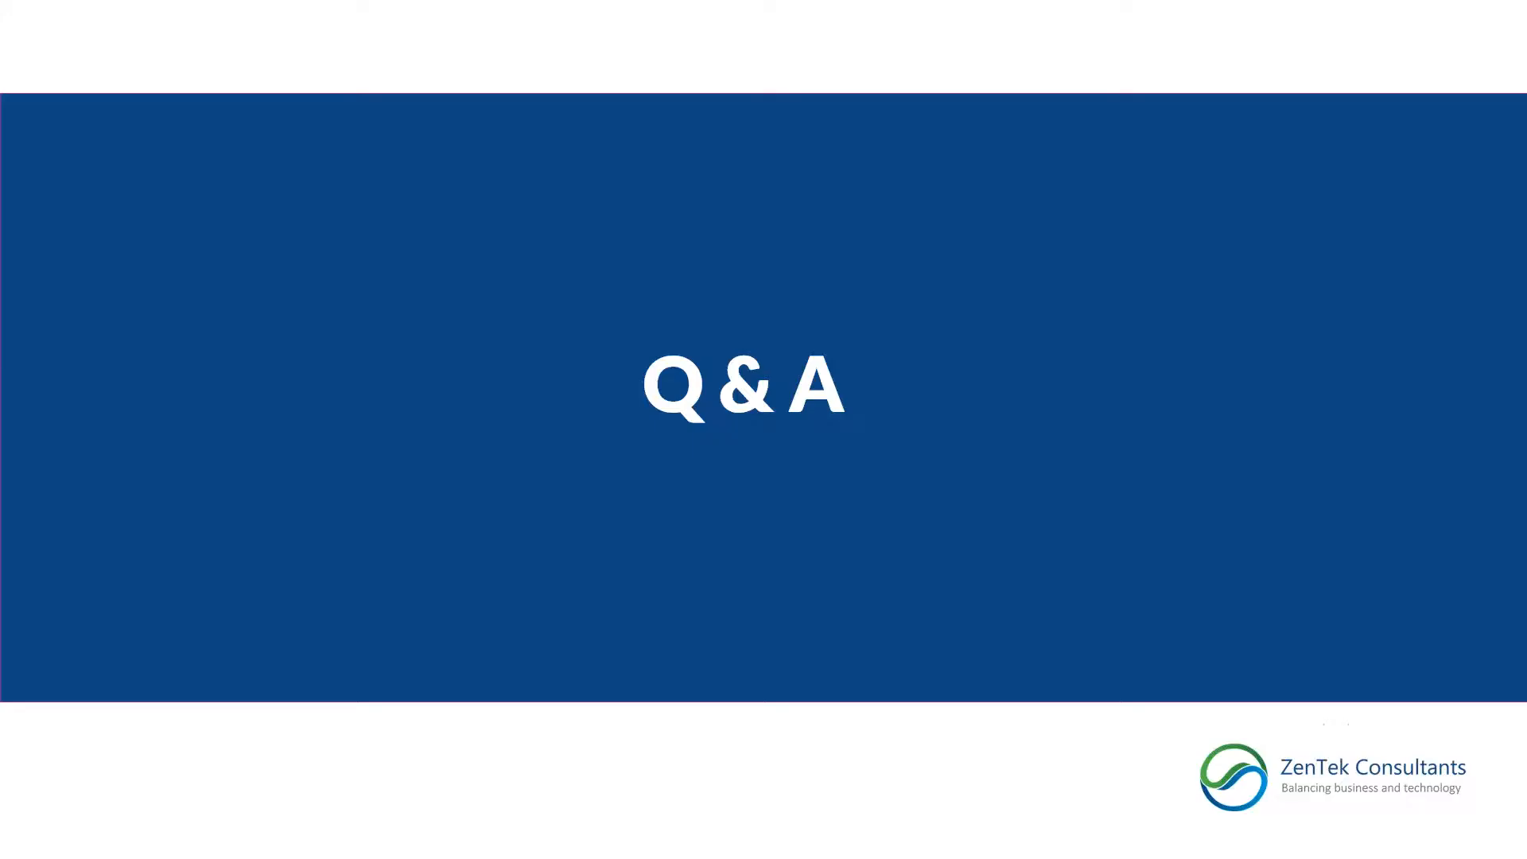
{"action": "left_click", "coordinate": [815, 559]}
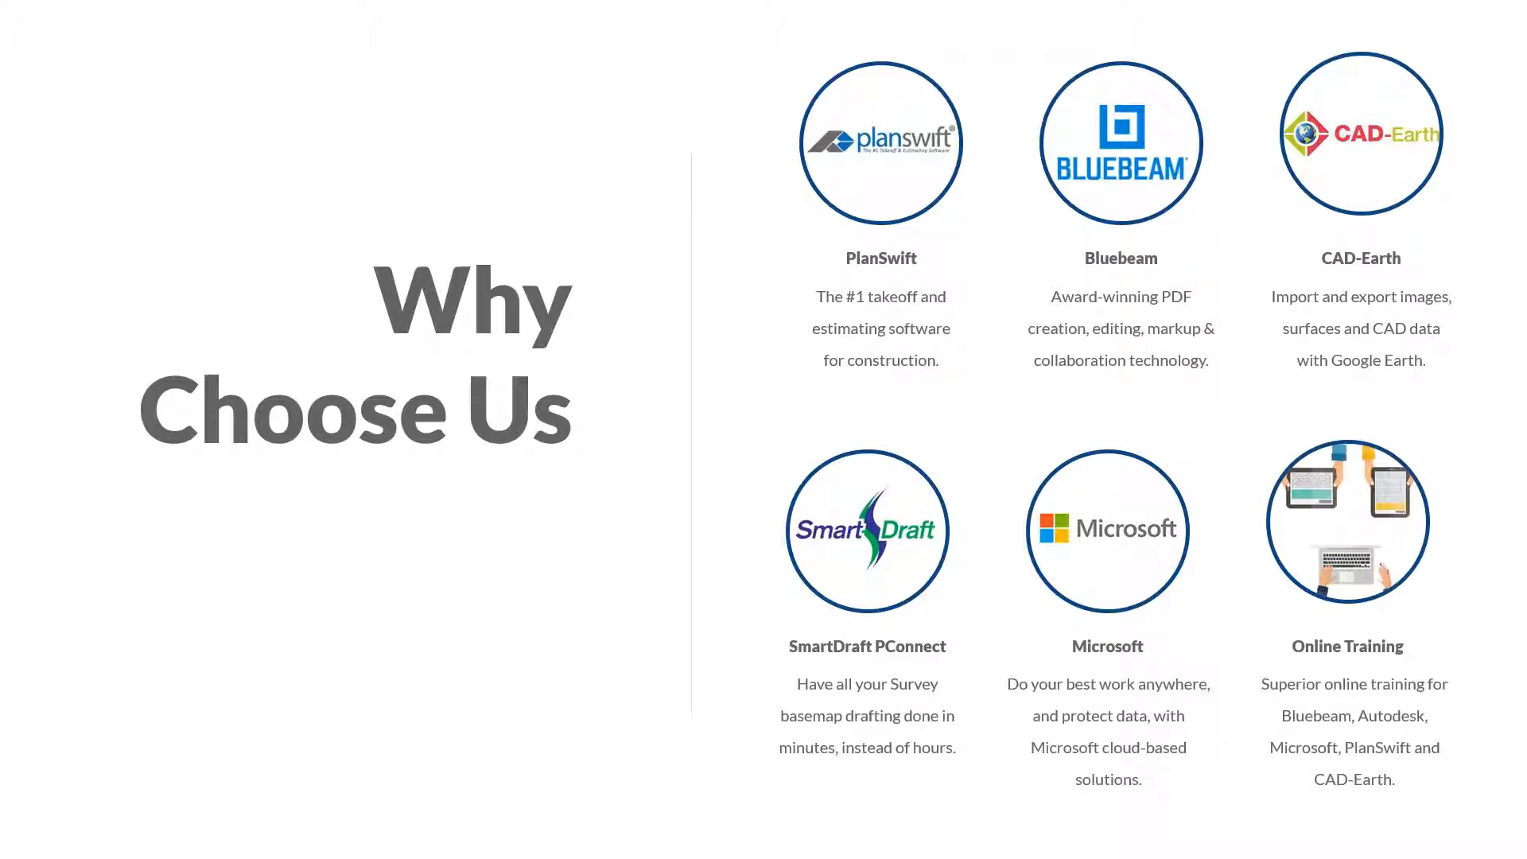
{"action": "left_click", "coordinate": [590, 426]}
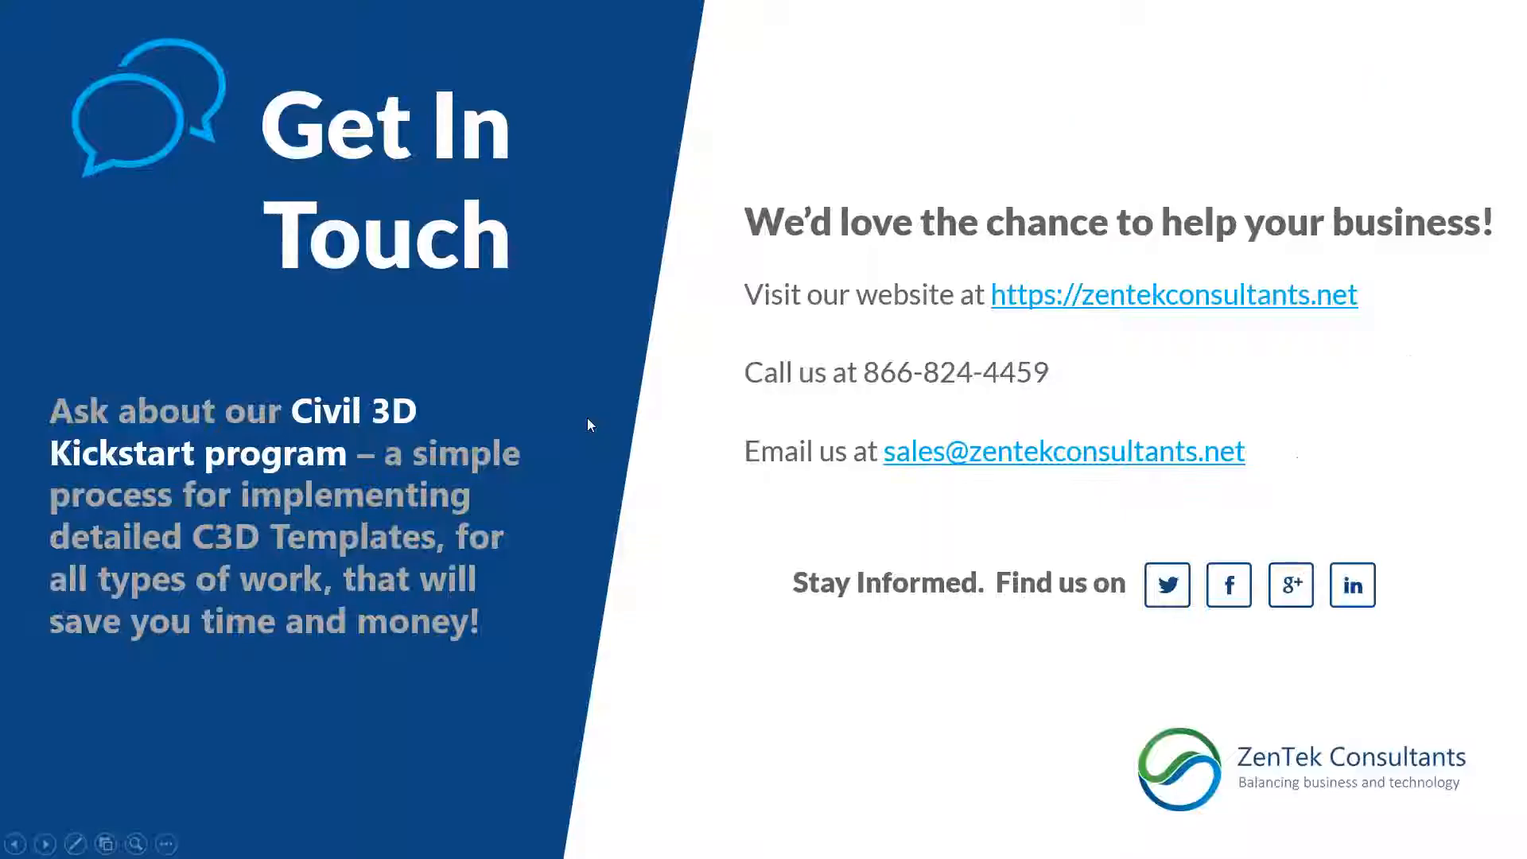